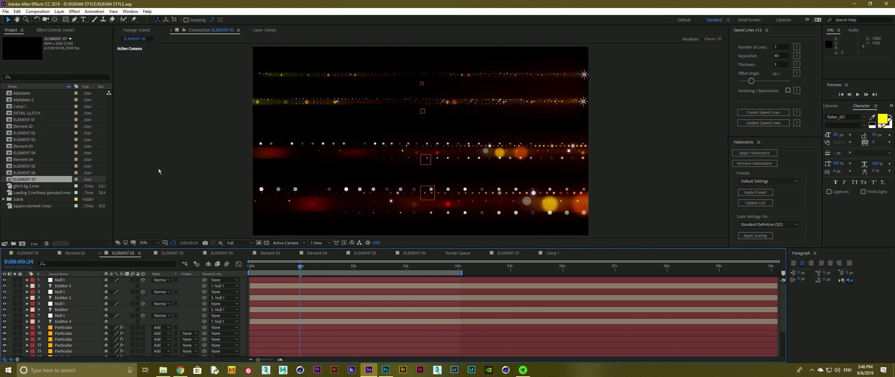
Step: Step through the ELEMENT 03 to ELEMENT 07 composition tabs in the RUDAW STYLE project
left_click(63, 228)
left_click(131, 176)
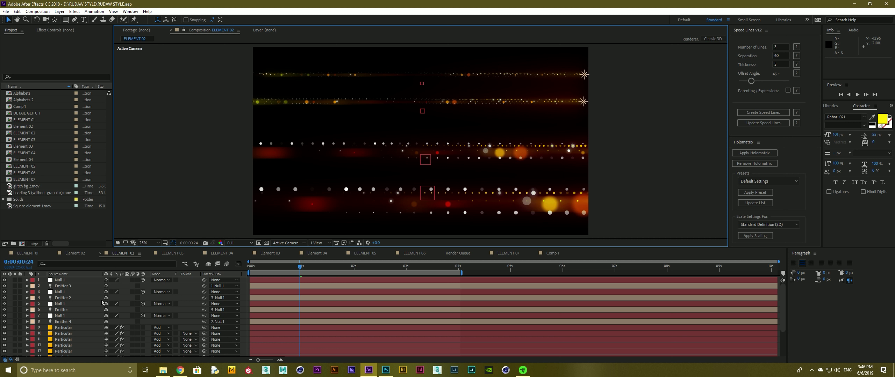
left_click(171, 254)
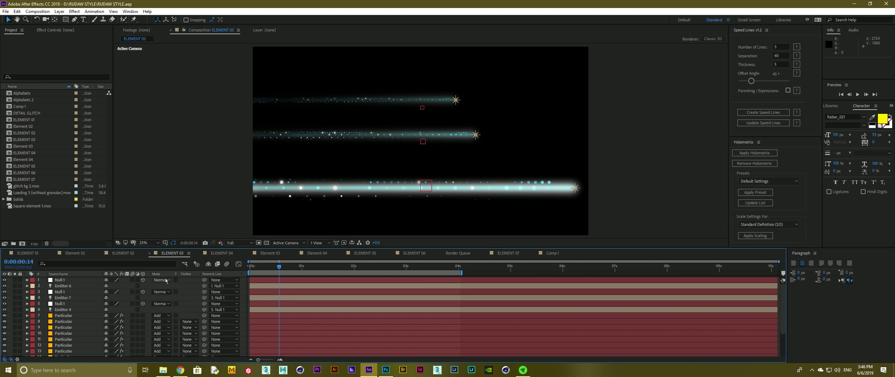
left_click(216, 254)
left_click(269, 253)
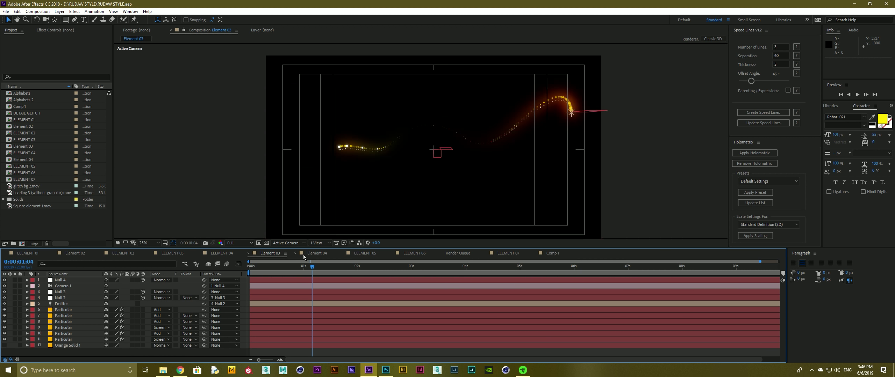
left_click(318, 254)
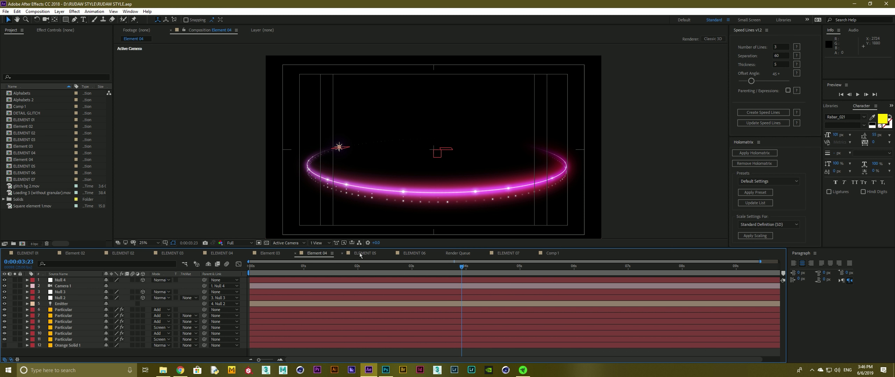
left_click(362, 253)
left_click(408, 254)
left_click(453, 254)
left_click(509, 254)
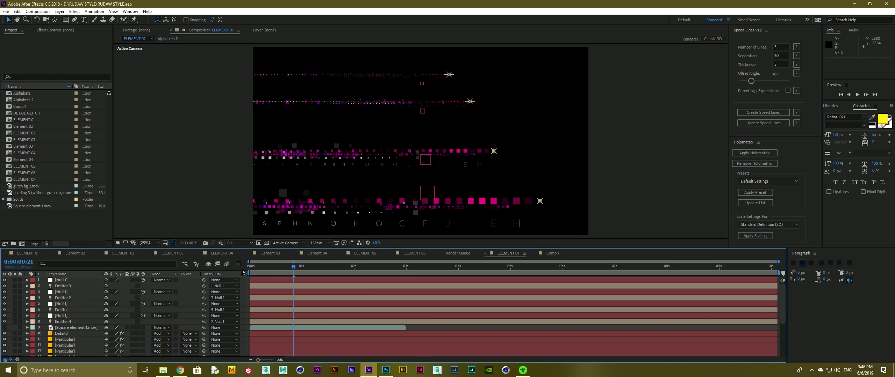
Step: Preview the ELEMENT 07 animation, then start a new empty project
key("space")
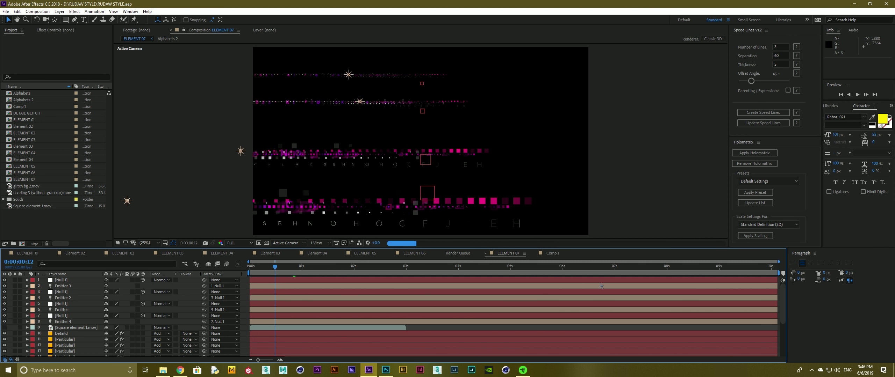
left_click(7, 12)
left_click(30, 30)
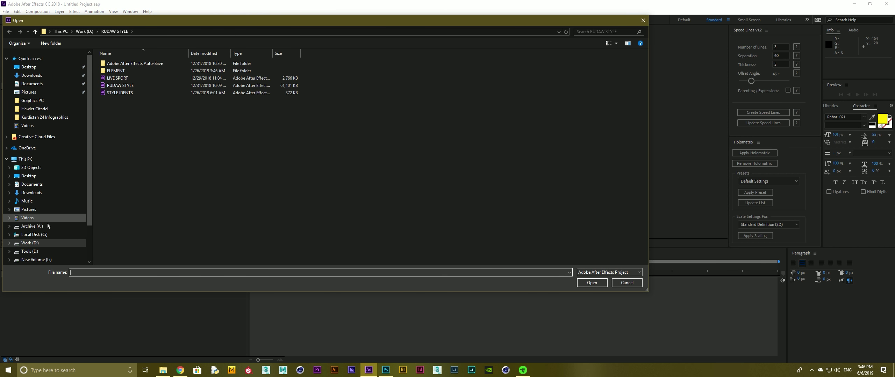
Step: Browse to the Work drive's YOUTUBE > Training 1 folder, then cancel the open window
left_click(29, 243)
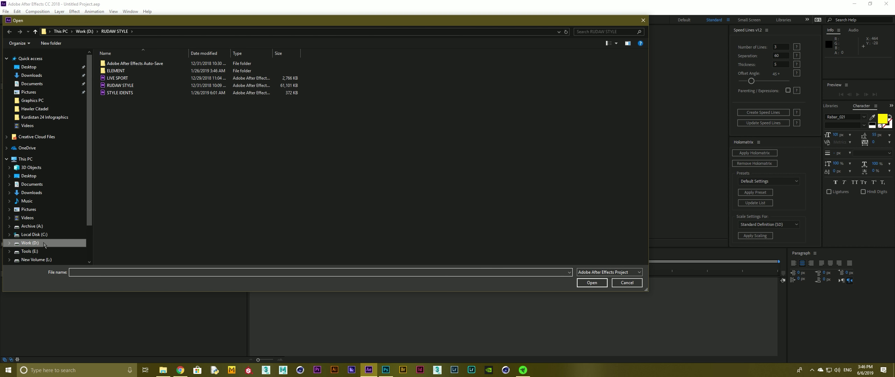
scroll(350, 174, "down", 5)
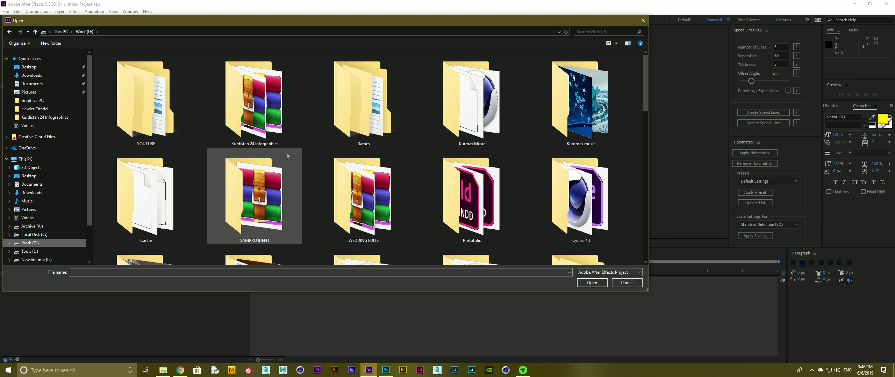
double_click(160, 99)
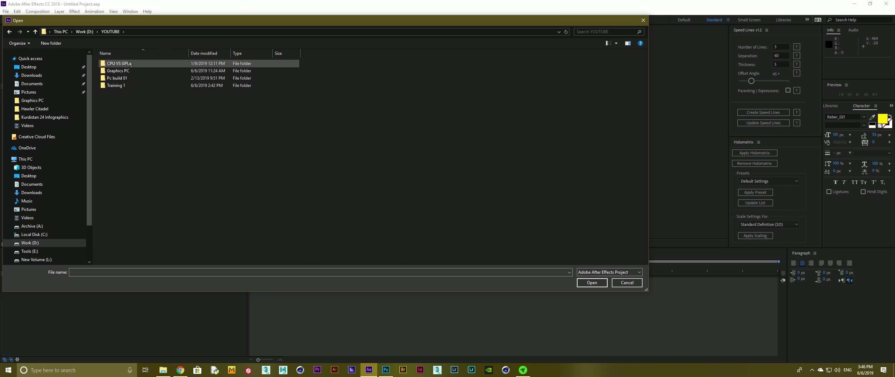
double_click(126, 86)
key("Escape")
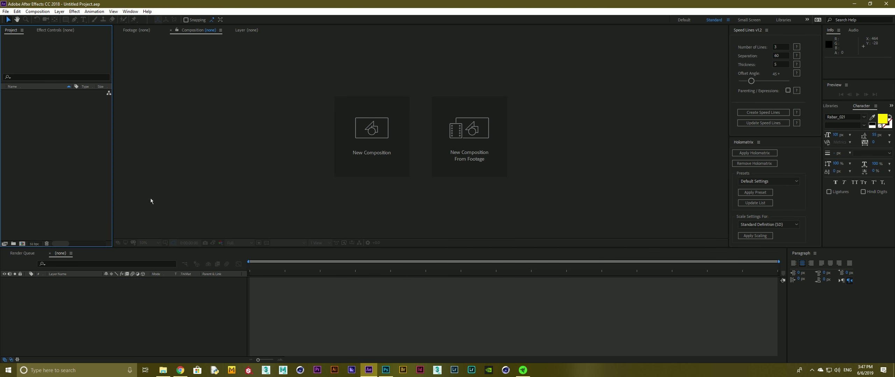
Step: Import the DJI_0064.MOV drone clip from its footage folder with Ctrl+I
key("ctrl+i")
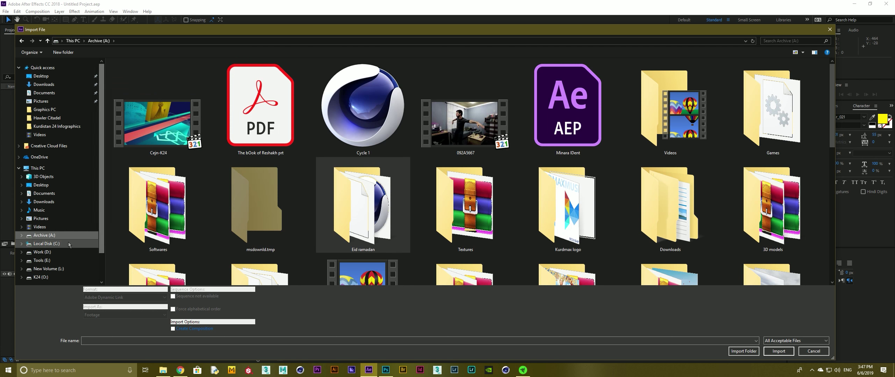
left_click(69, 245)
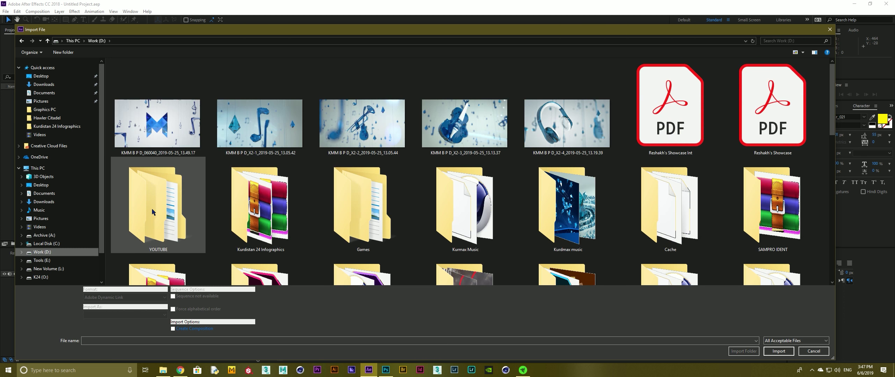
double_click(157, 206)
double_click(138, 99)
double_click(129, 75)
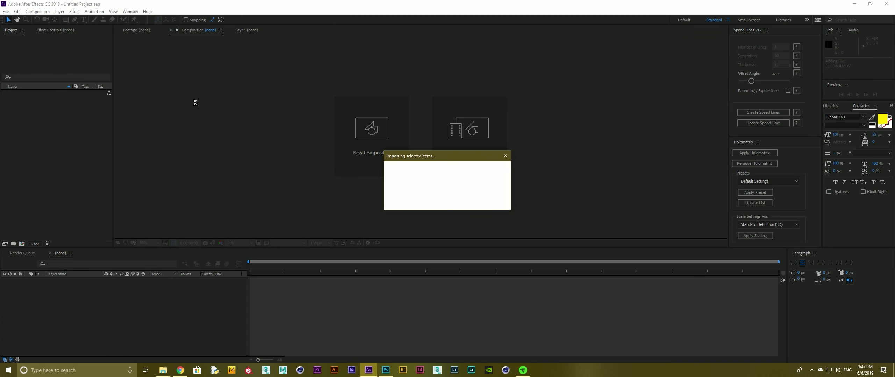
left_click(180, 371)
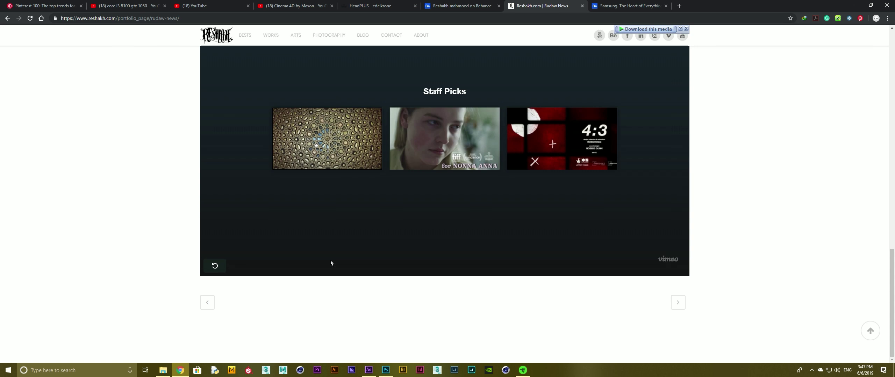
Step: Scroll up the Rudaw News portfolio page past the aerial light-trail reference video
scroll(389, 109, "up", 4)
scroll(389, 109, "up", 4)
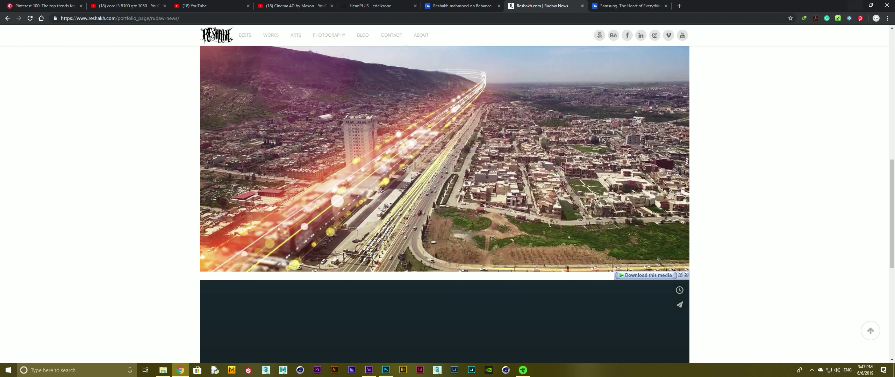
scroll(650, 115, "up", 2)
scroll(713, 96, "up", 4)
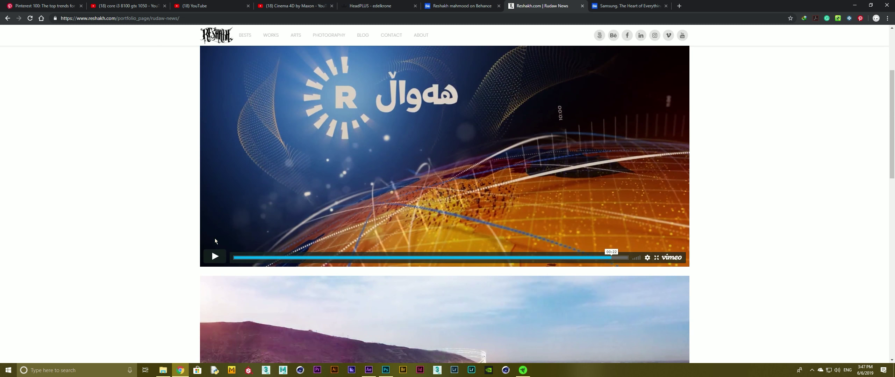
scroll(241, 287, "up", 1)
scroll(239, 296, "up", 5)
scroll(211, 285, "up", 2)
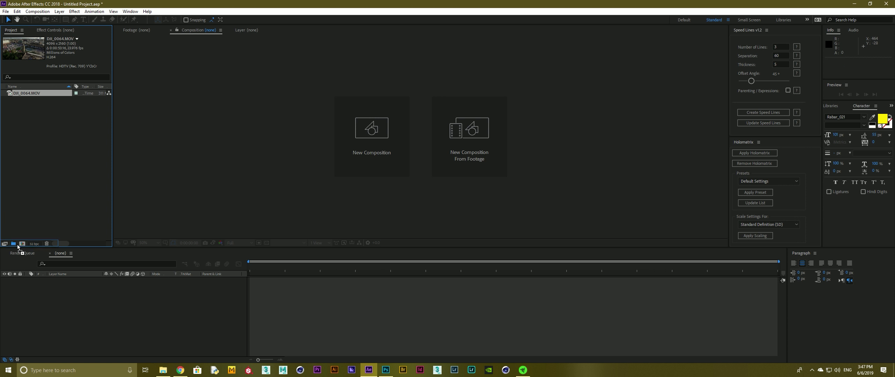
Step: Create a DJI_0064 composition from the drone clip and cut away its first nine seconds
left_click(22, 244)
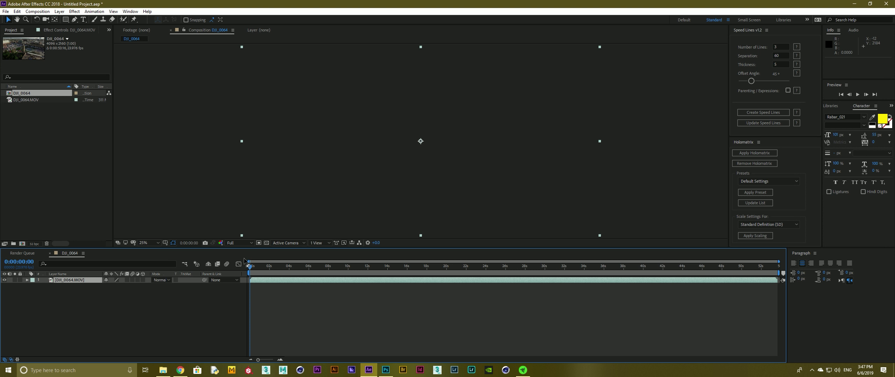
left_click_drag(258, 270, 336, 287)
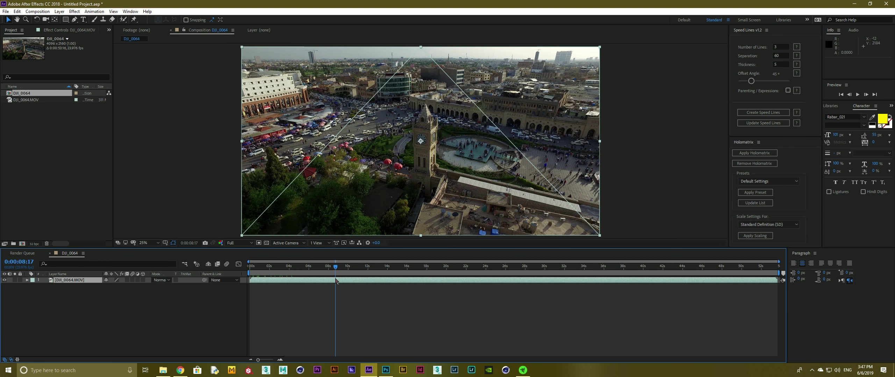
key("ctrl+shift+d")
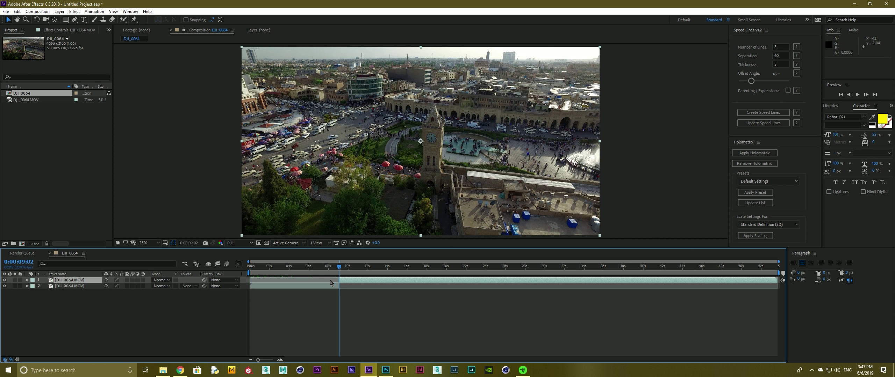
left_click(304, 287)
key("Delete")
Step: Review the footage, undo the extra split, and shift the trimmed clip to start at 0s
left_click_drag(346, 273, 475, 283)
mouse_move(384, 282)
left_mouse_down()
mouse_move(342, 285)
mouse_move(471, 277)
left_mouse_up()
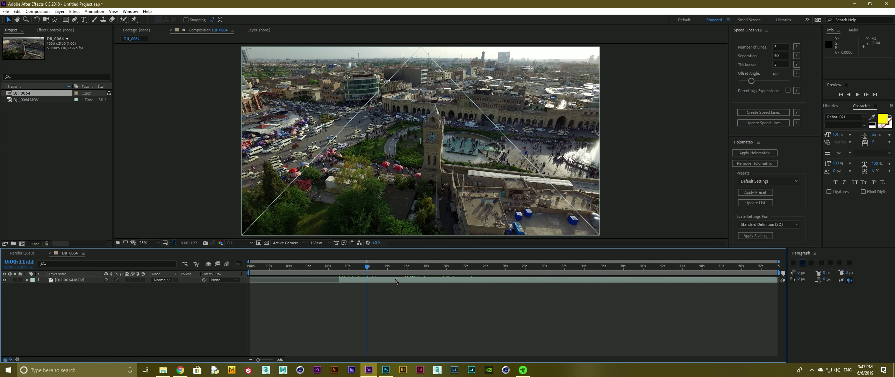
left_click_drag(373, 282, 373, 270)
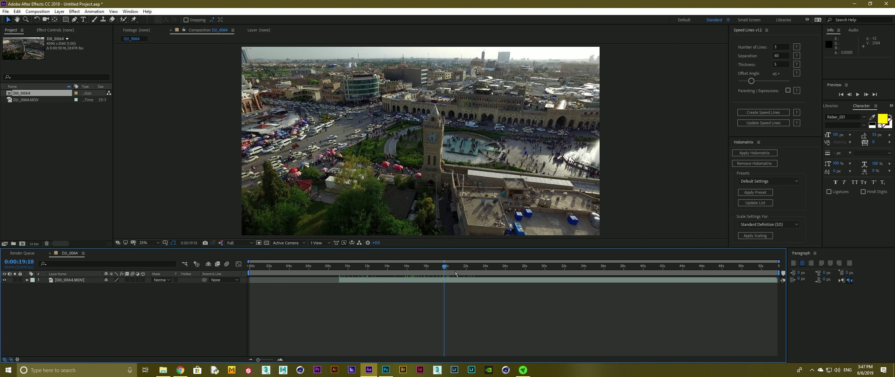
left_click(445, 273)
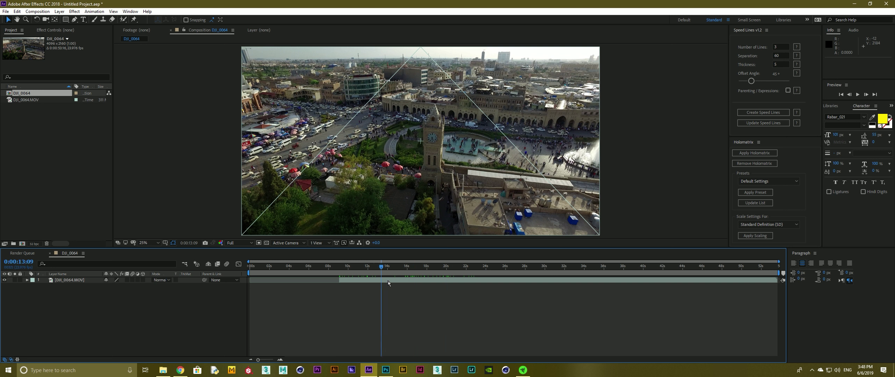
left_click_drag(388, 283, 387, 276)
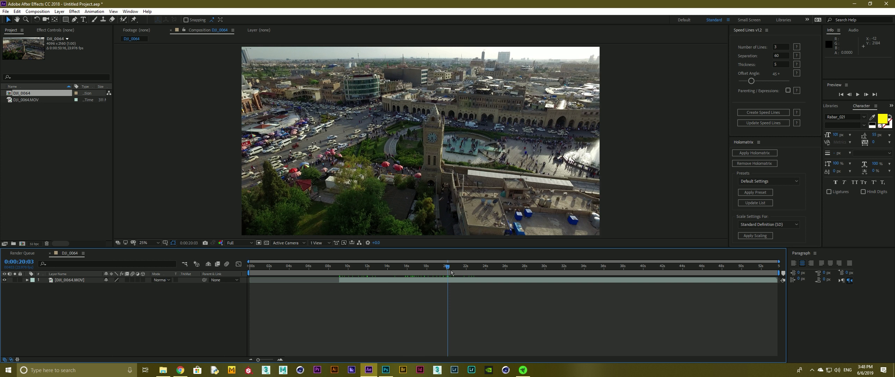
key("ctrl+z")
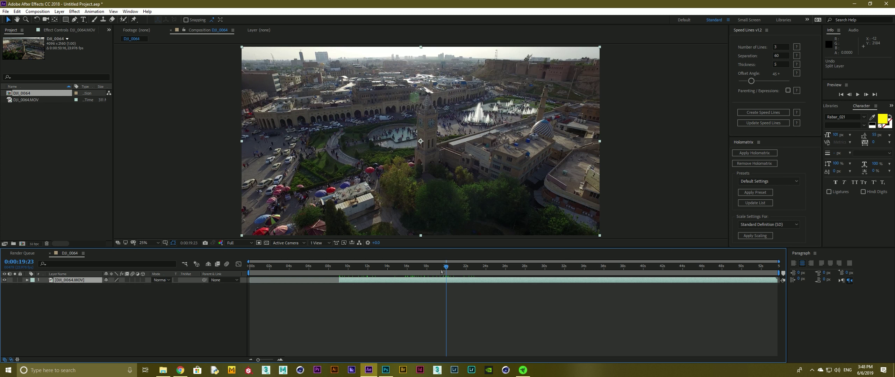
left_click(427, 271)
left_click_drag(369, 280, 351, 282)
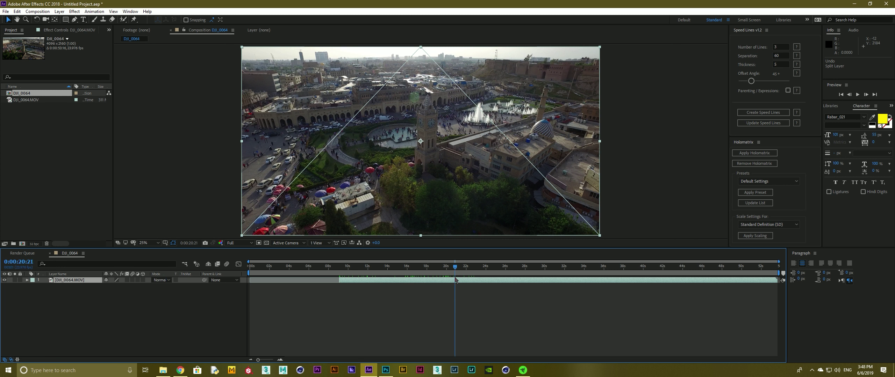
left_click_drag(461, 271, 466, 268)
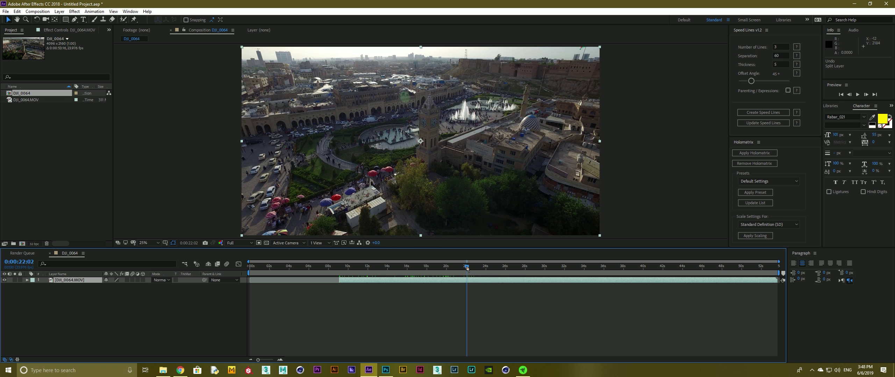
left_click_drag(466, 268, 465, 268)
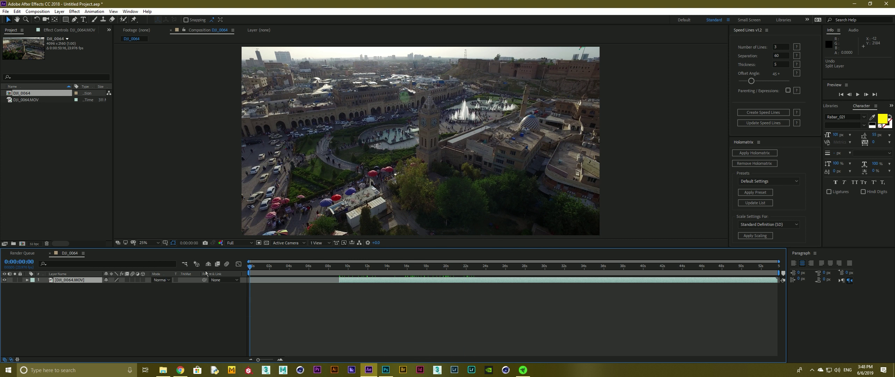
key("bracketleft")
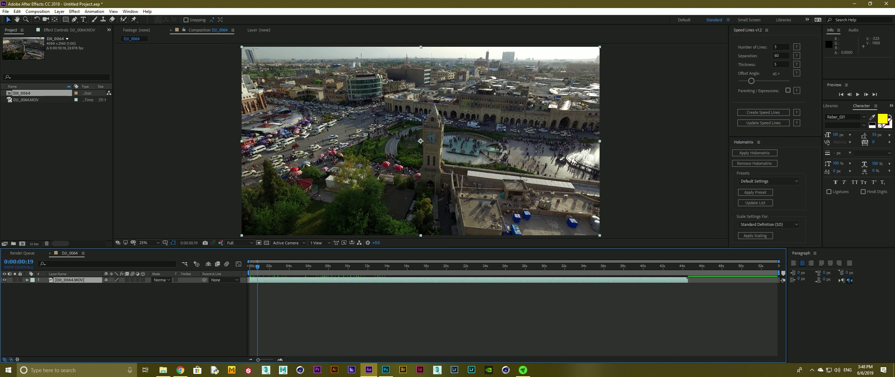
key("space")
left_click(37, 11)
key("ctrl+k")
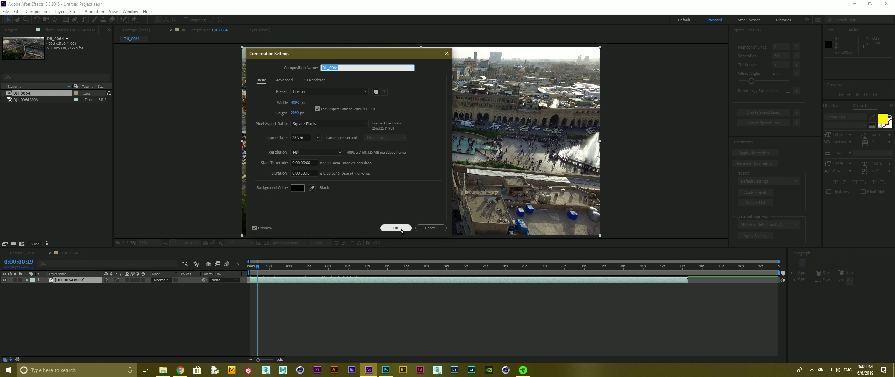
left_click(419, 229)
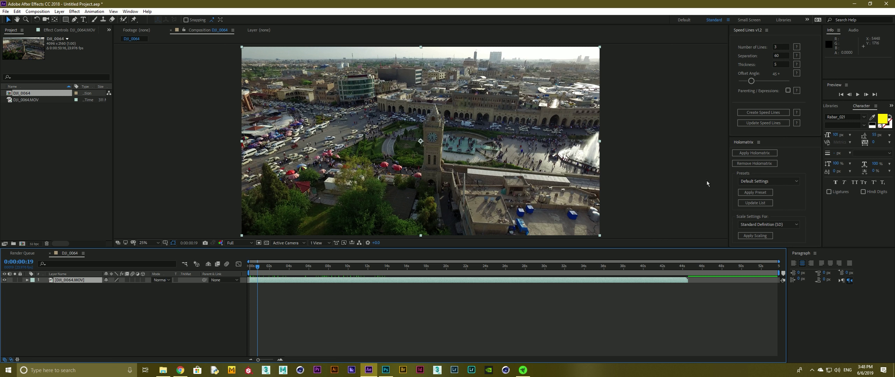
left_click_drag(251, 273, 244, 274)
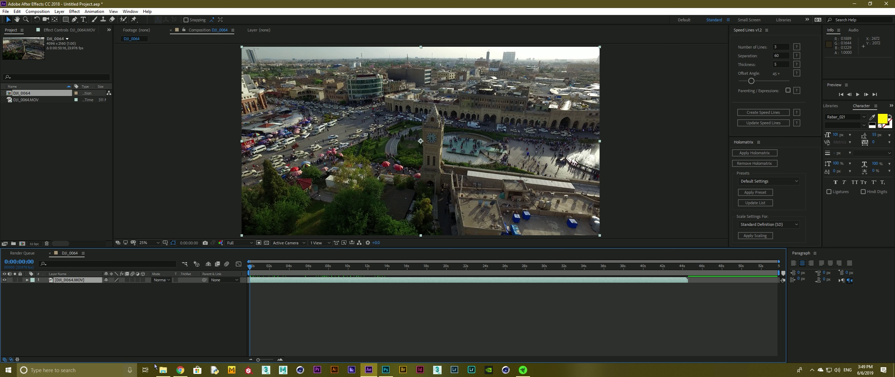
Step: Move the current time indicator to 0:00:13:18
left_click_drag(247, 273, 386, 281)
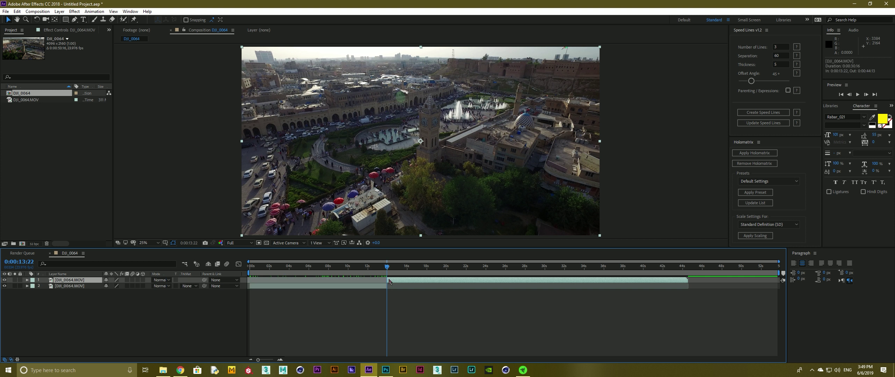
left_click(281, 237)
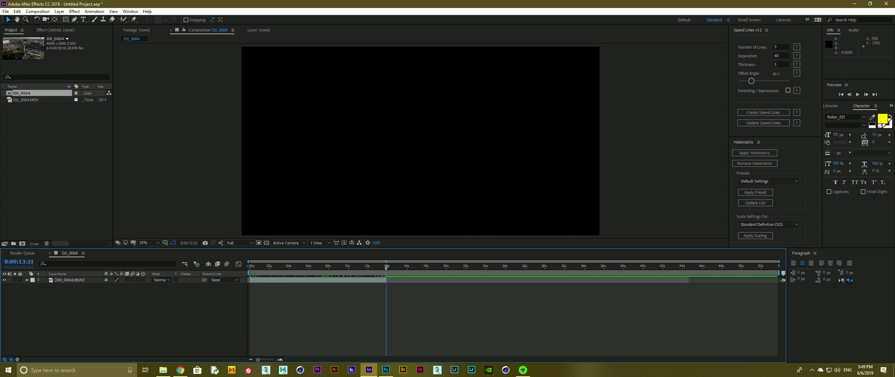
left_click(385, 267)
left_click(188, 243)
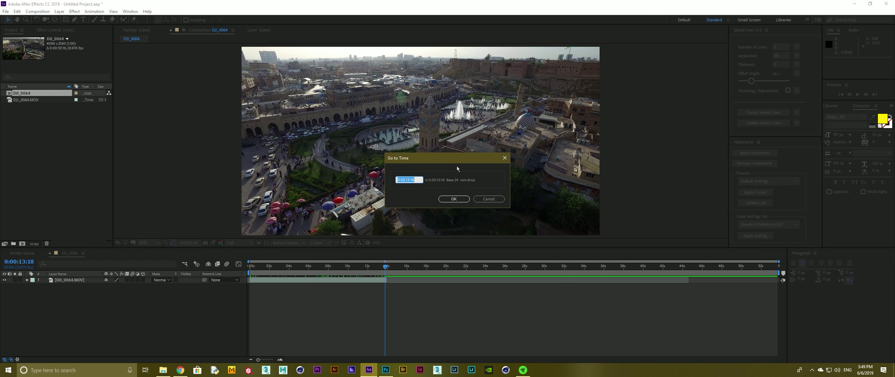
left_click(453, 199)
Step: Set the composition duration to 0:00:13:18 in Composition Settings and preview it
left_click(38, 11)
left_click(57, 30)
left_click(303, 174)
type("0:00:13:18")
left_click(395, 228)
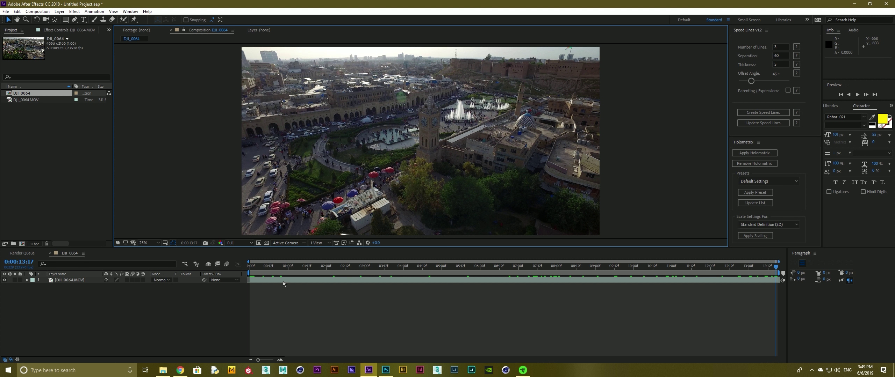
key("space")
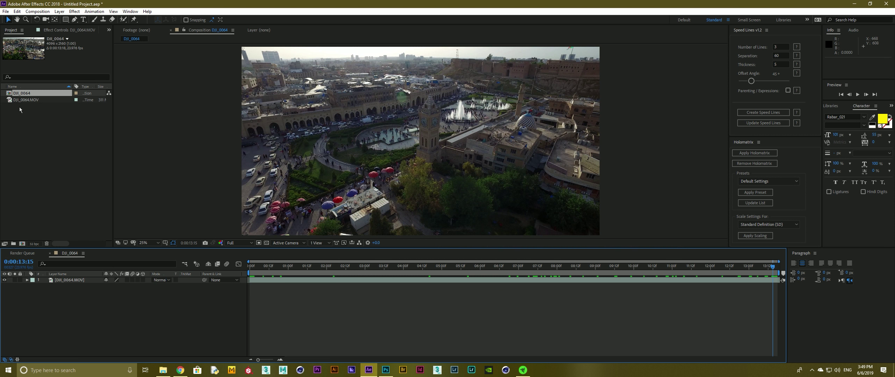
left_click(22, 244)
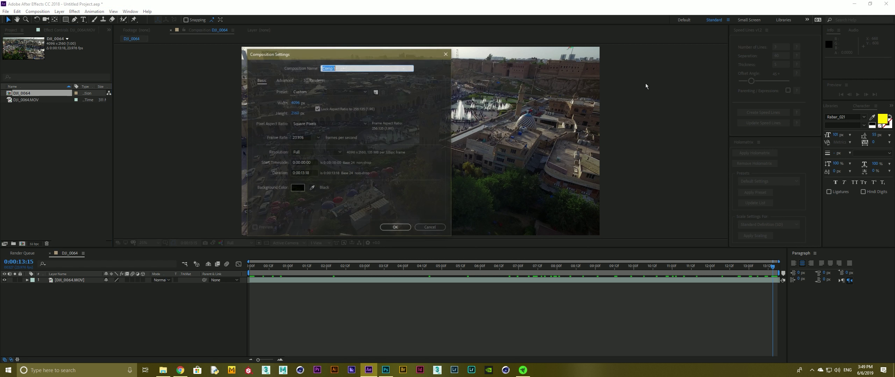
Step: Enter a 60 fps frame rate for the new composition
left_click(299, 172)
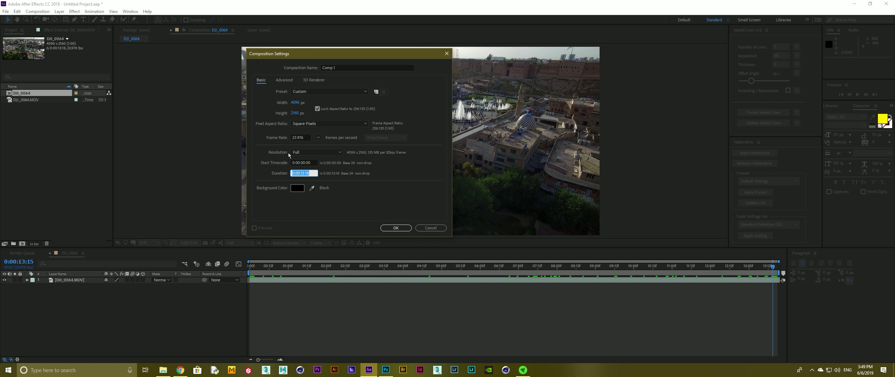
left_click(304, 137)
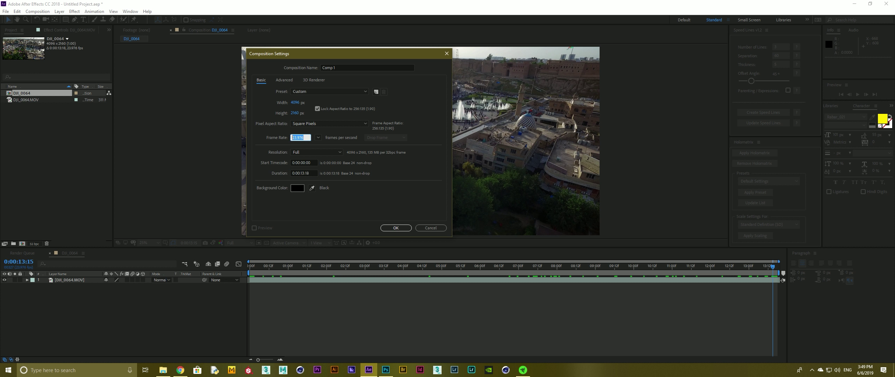
left_click(304, 138)
double_click(304, 137)
left_click(262, 146)
left_click(306, 138)
type("3")
key("BackSpace")
type("60")
left_click(403, 131)
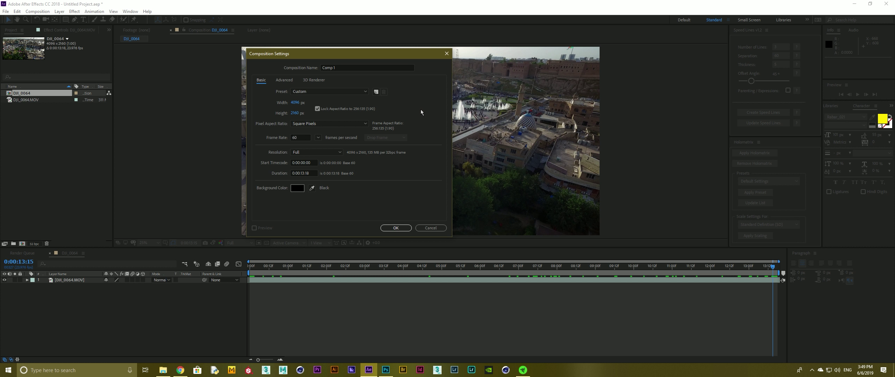
Step: Apply the UHD 4K 23.976 preset, unlock aspect ratio, set width 2560, and name it IDENT TRAINING New
left_click(306, 92)
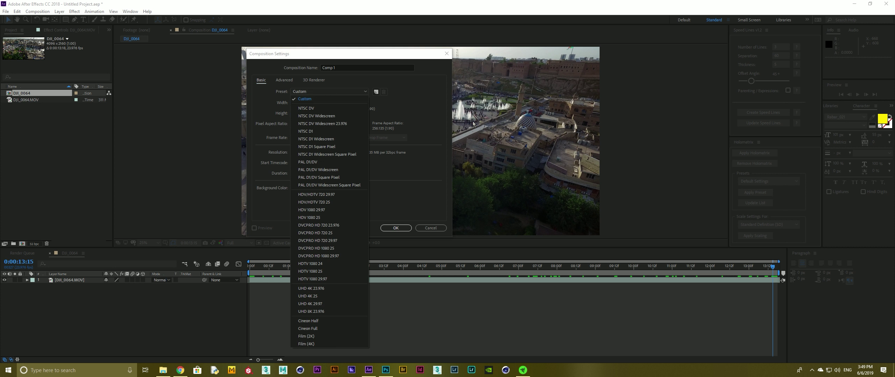
left_click(325, 289)
left_click(294, 102)
type("1920")
key("Return")
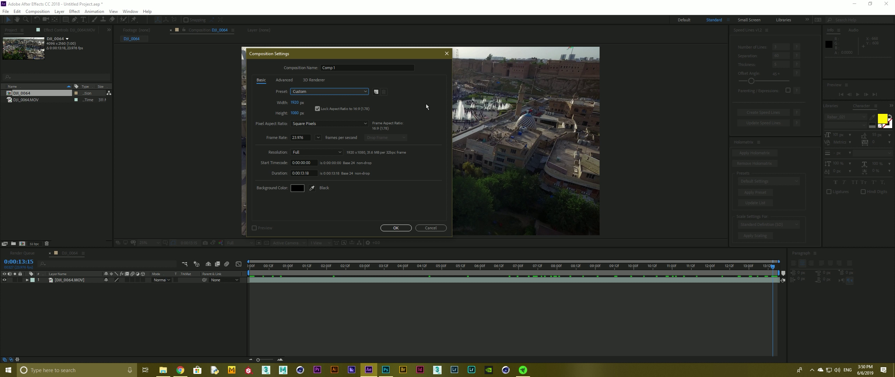
left_click(294, 103)
left_click(317, 109)
left_click(295, 103)
type("2560")
key("Return")
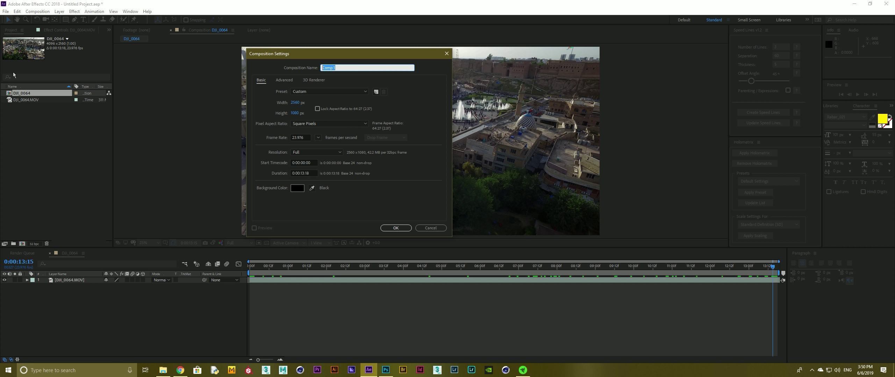
type("IDENT TRA")
type("IN")
key("space")
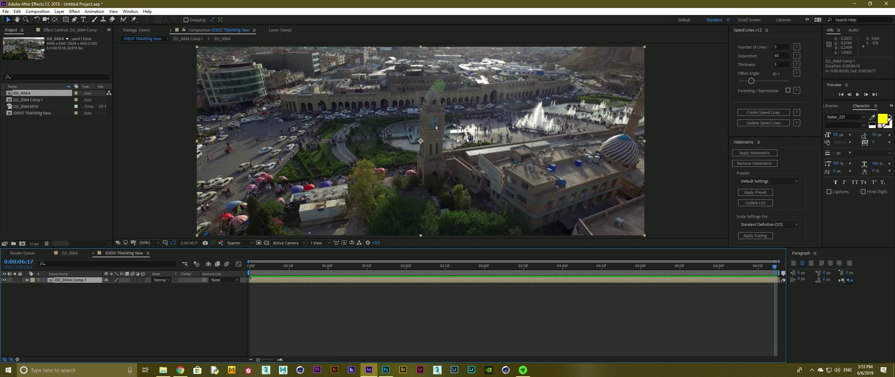
Step: Show the Tracker panel and start 3D camera tracking on the footage
left_click(128, 12)
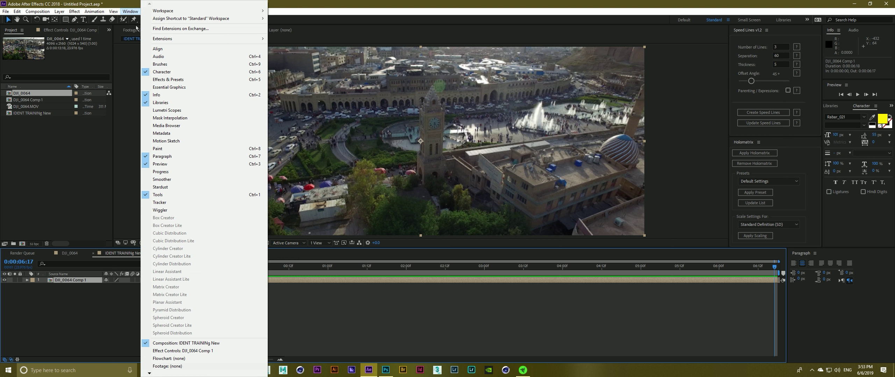
left_click(195, 202)
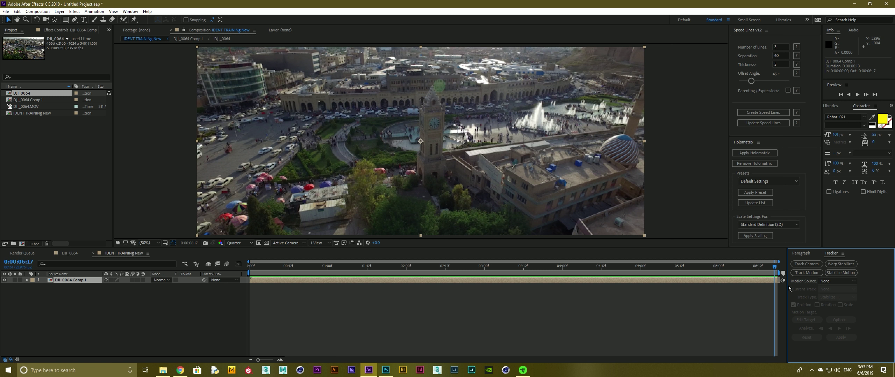
left_click(806, 264)
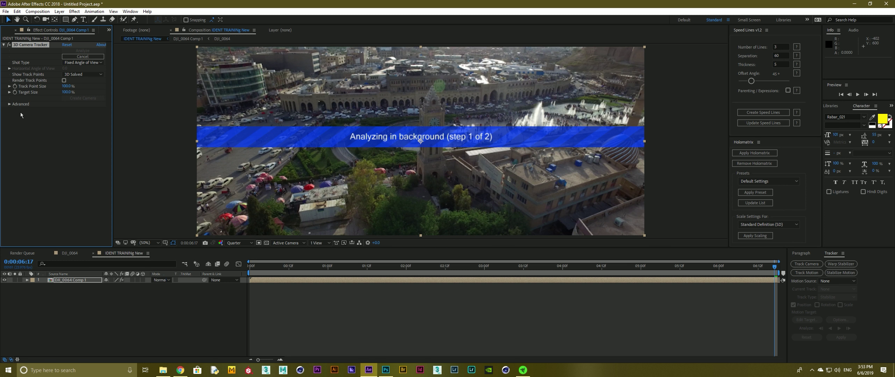
Step: Set the Typical solve method, enable Detailed Analysis and Render Track Points, and re-analyze
left_click(9, 105)
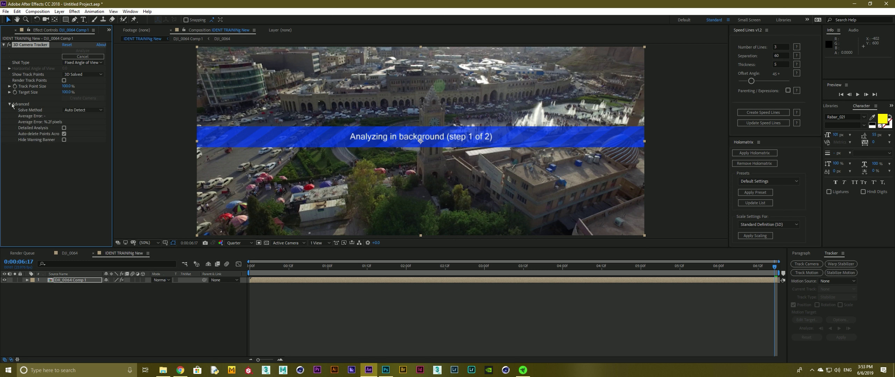
left_click(73, 110)
left_click(81, 128)
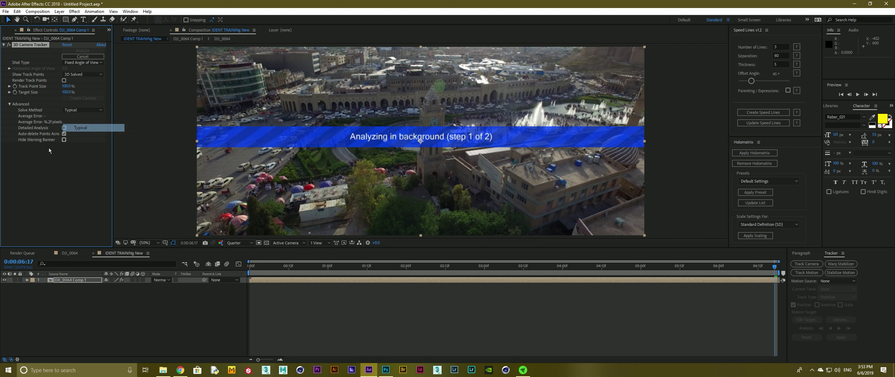
left_click(64, 128)
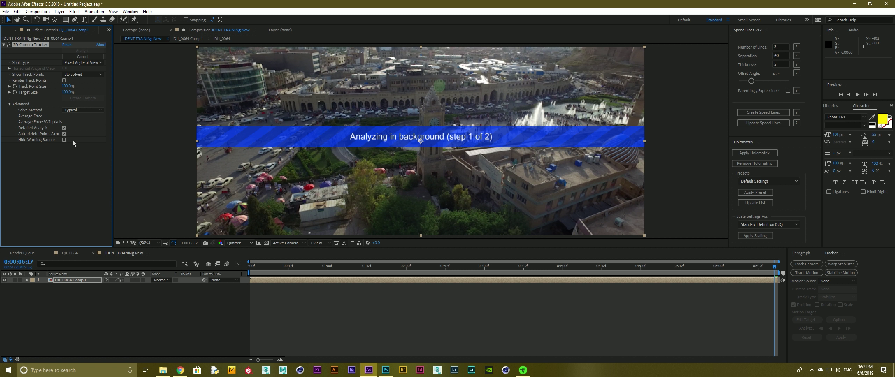
left_click(64, 80)
left_click(101, 56)
left_click(95, 51)
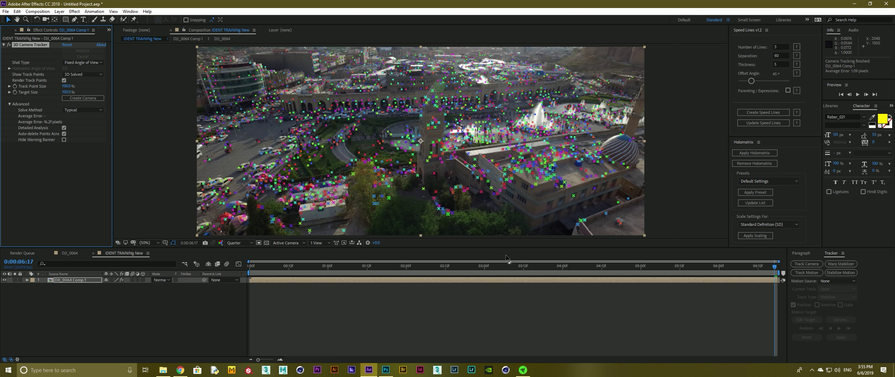
left_click(323, 114)
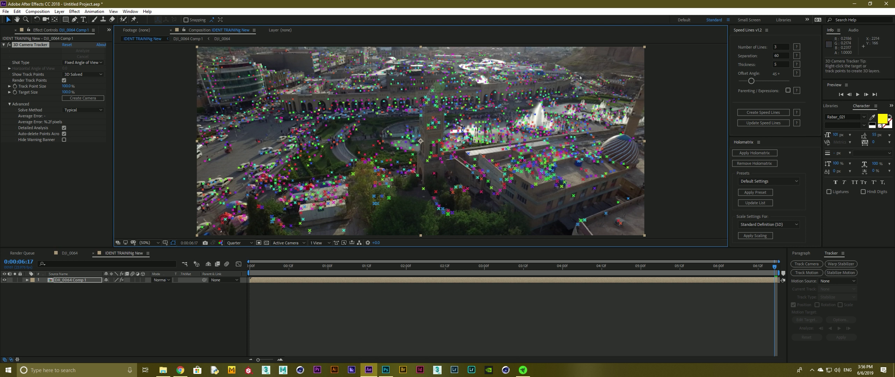
left_click(249, 268)
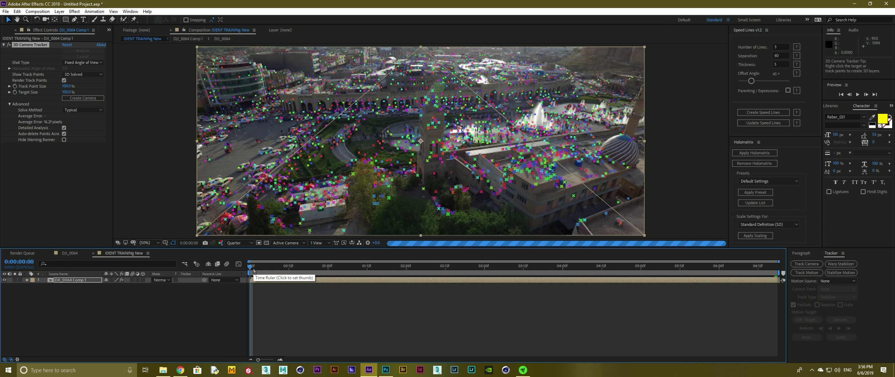
left_click_drag(253, 272, 535, 278)
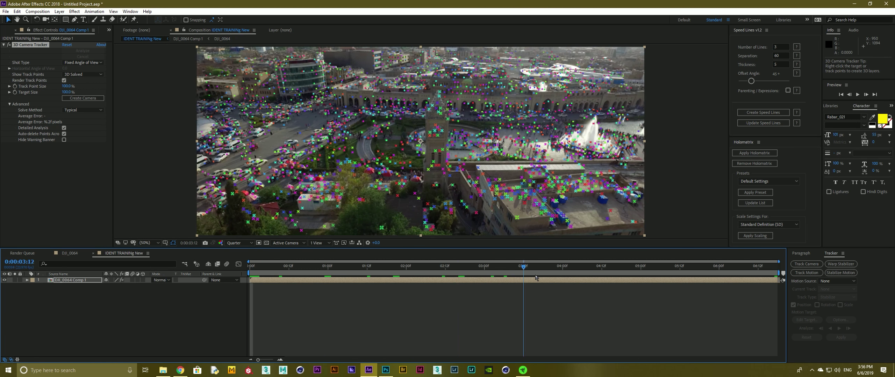
left_click_drag(536, 278, 621, 278)
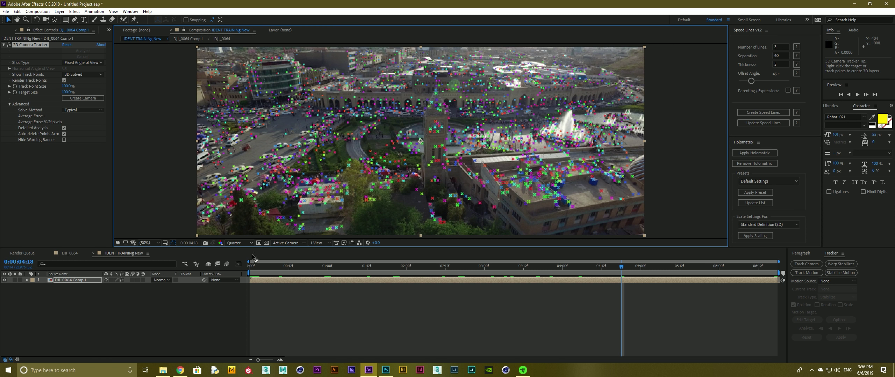
key("space")
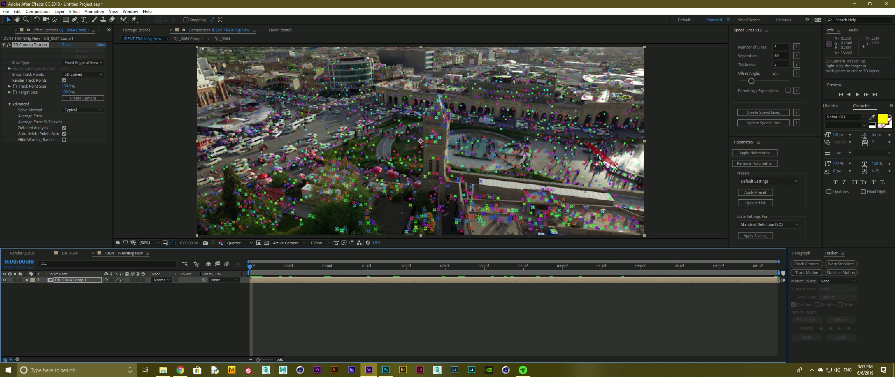
Step: Create a null and camera from the plaza track points, check the track, and return to frame 0
right_click(560, 156)
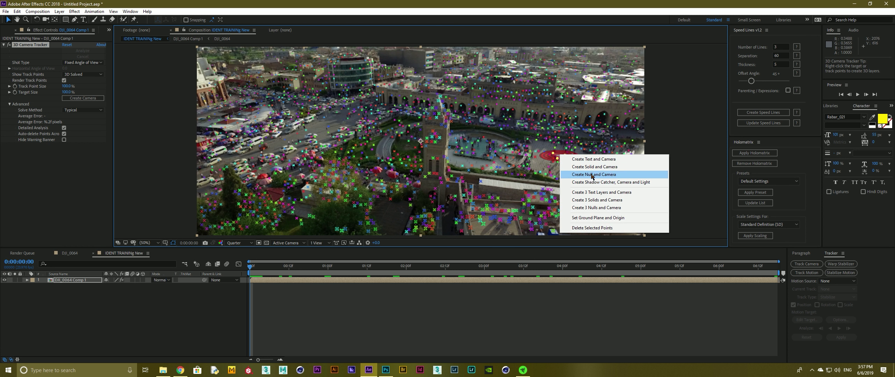
left_click(592, 174)
left_click(66, 283)
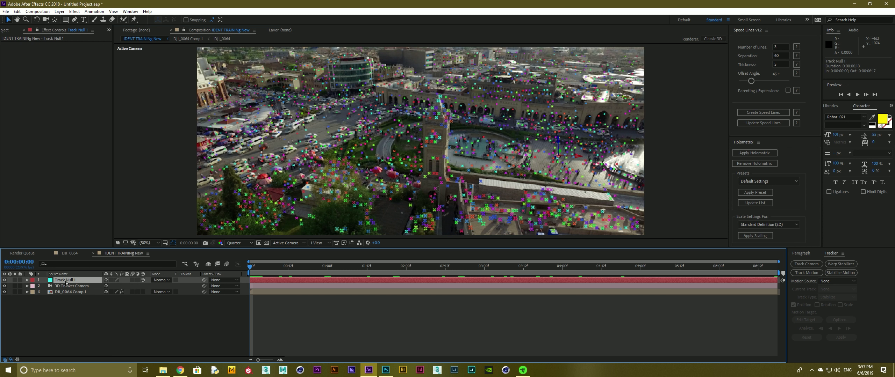
left_click_drag(250, 268, 324, 274)
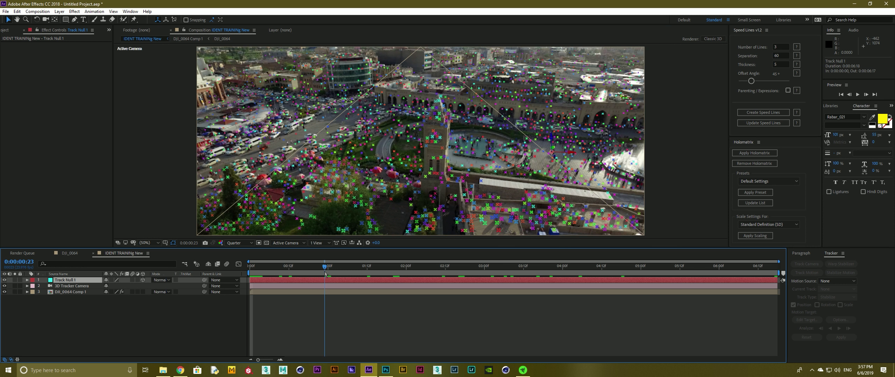
left_click_drag(327, 274, 654, 270)
left_click_drag(694, 271, 777, 272)
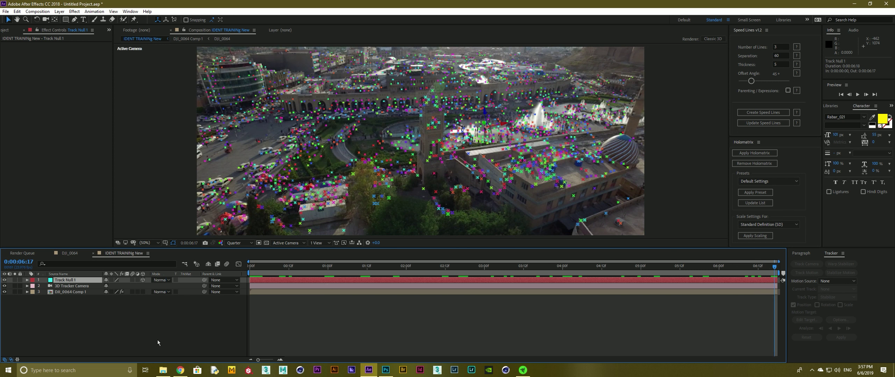
left_click(259, 268)
left_click_drag(255, 270, 250, 268)
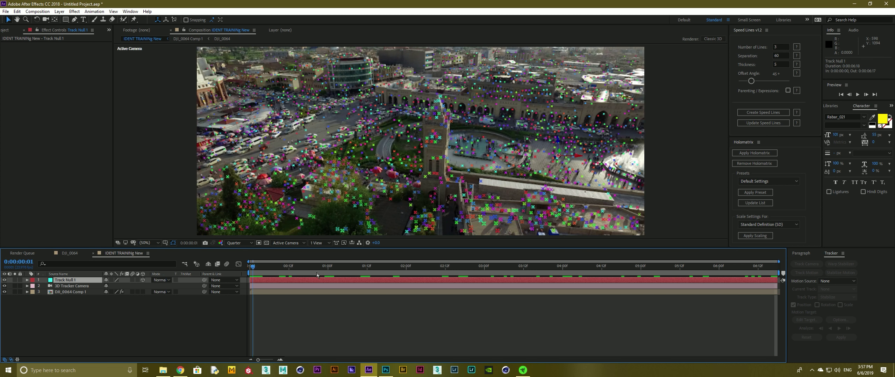
Step: Turn off Track Null 1's visibility, make it shy, and hide shy layers
left_click(302, 286)
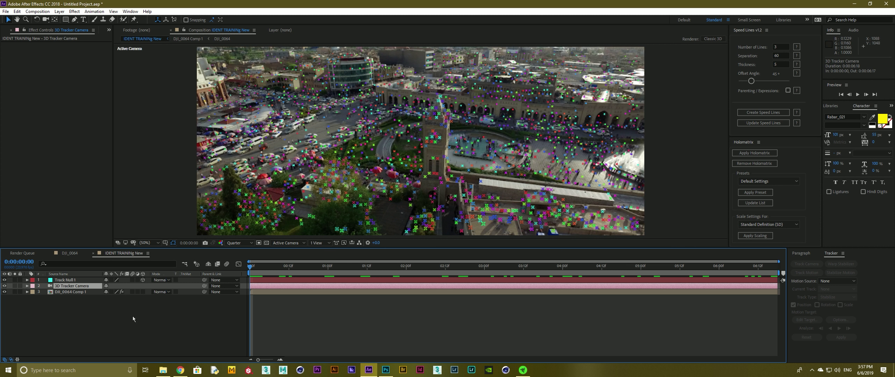
left_click(58, 282)
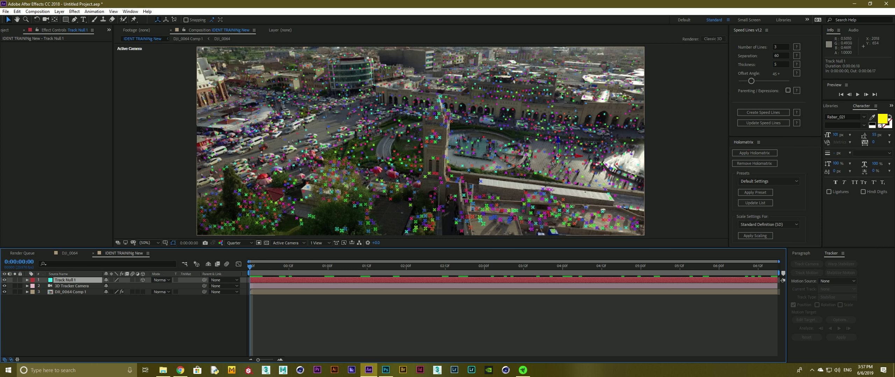
left_click(5, 280)
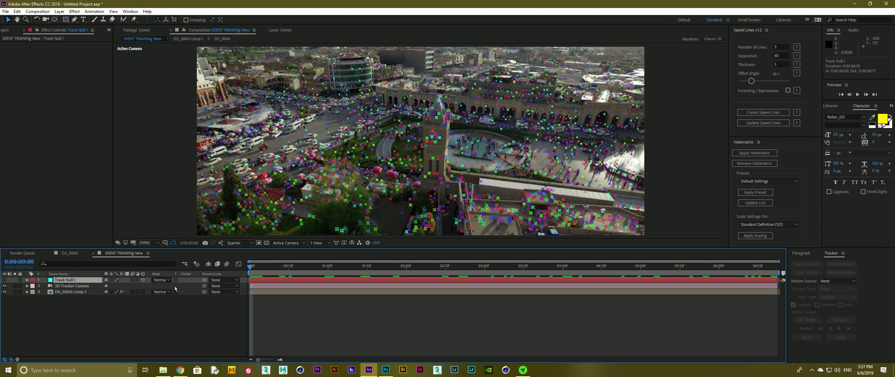
left_click(106, 280)
left_click(208, 265)
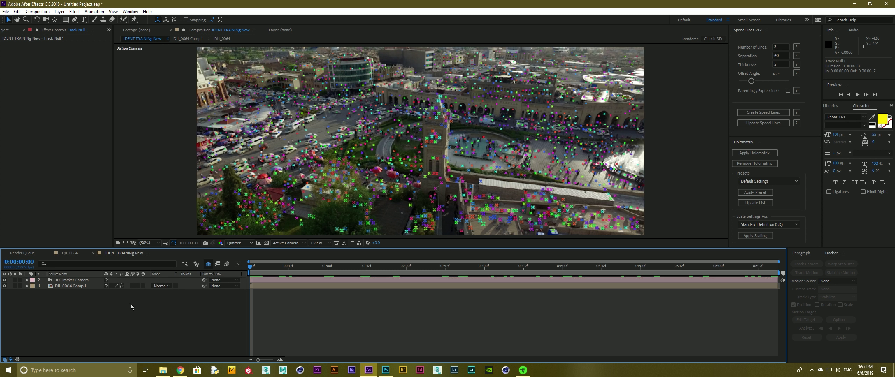
left_click(71, 281)
left_click(185, 306)
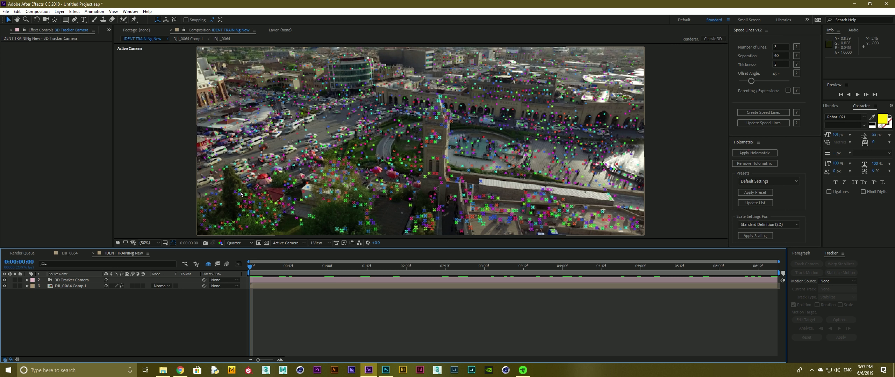
Step: Add a Null 1 layer from the timeline context menu and delete it again
right_click(124, 253)
mouse_move(157, 250)
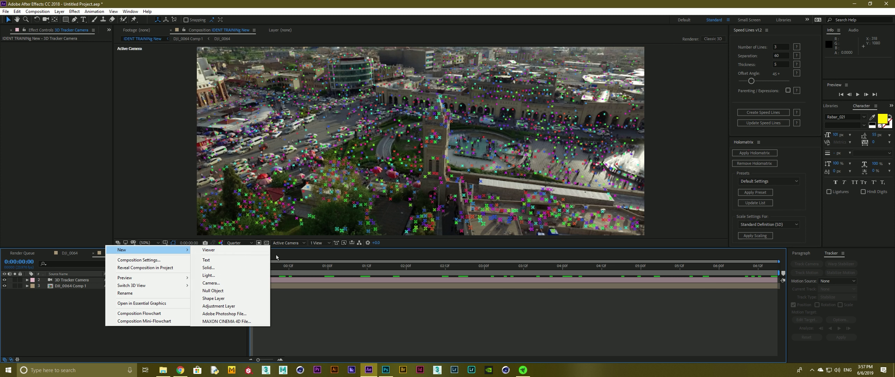
left_click(243, 293)
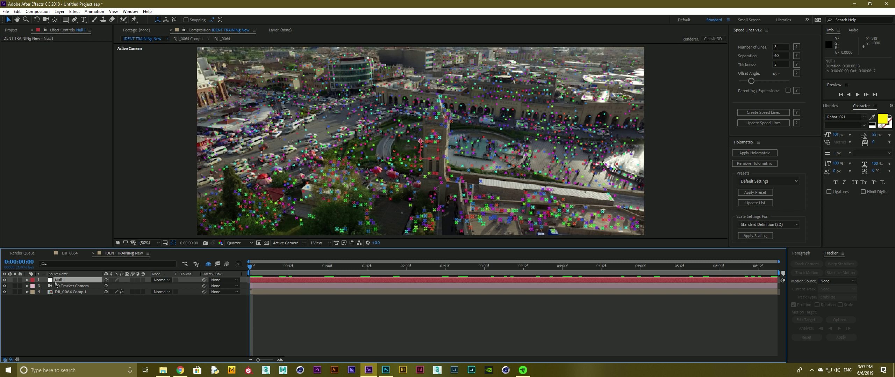
key("Delete")
Step: Create a new light layer named Emitter and confirm its Light Settings
right_click(61, 300)
mouse_move(78, 224)
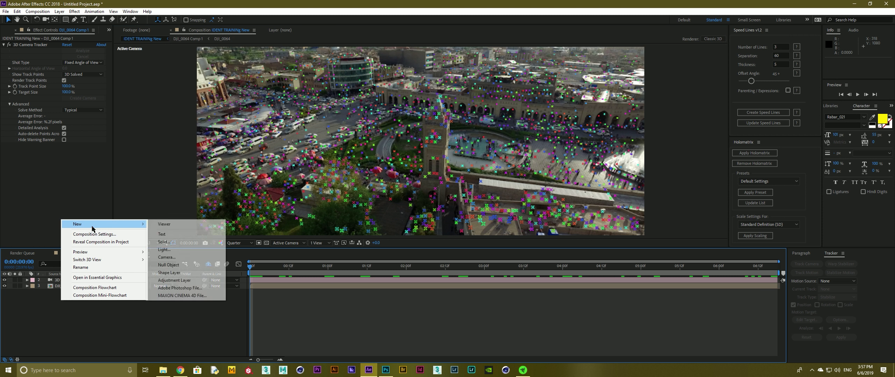
left_click(171, 250)
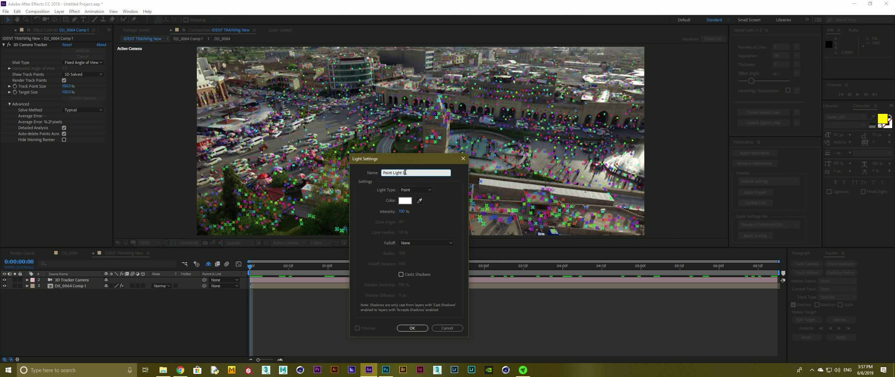
type("Emitter")
left_click_drag(411, 173, 364, 172)
left_click(412, 329)
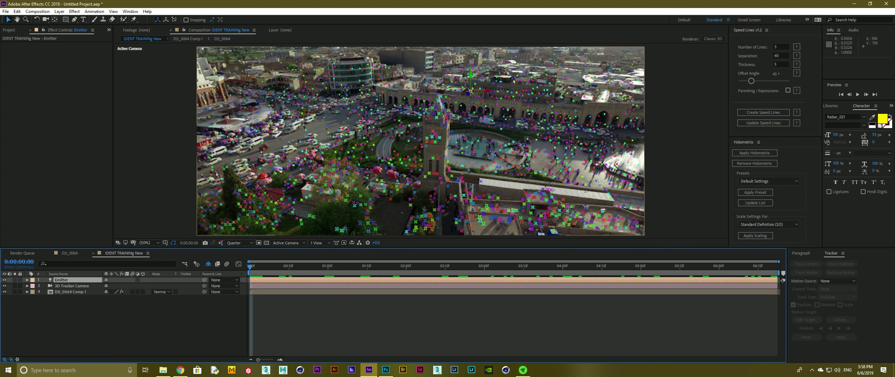
Step: Select DJI_0064 Comp 1's 3D Camera Tracker effect to display its track points in the viewer
left_click(69, 292)
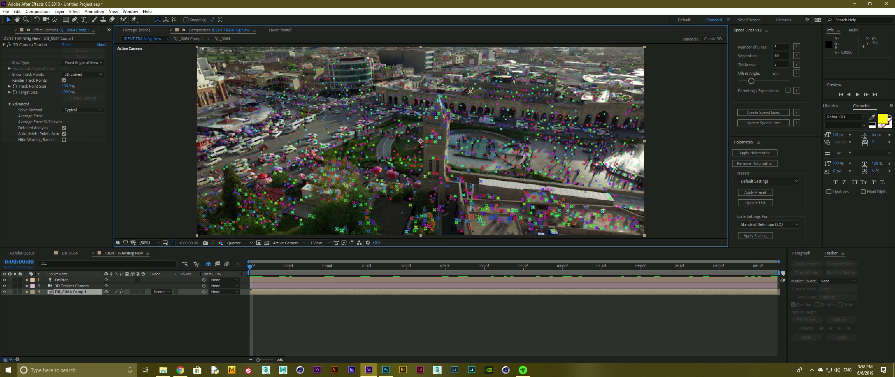
left_click(31, 45)
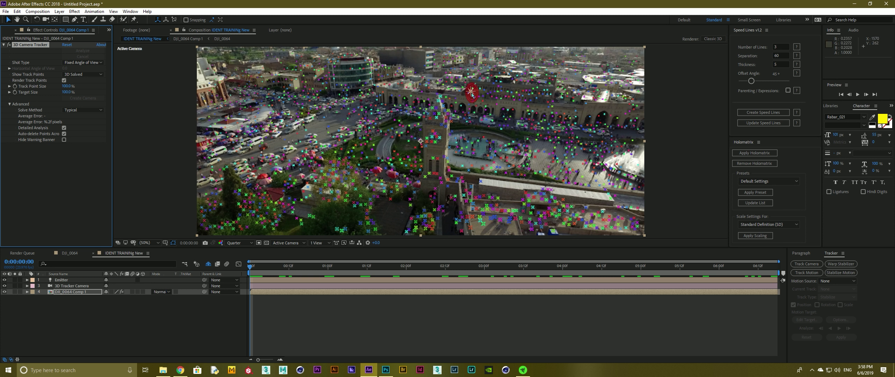
left_click(472, 97)
left_click(62, 280)
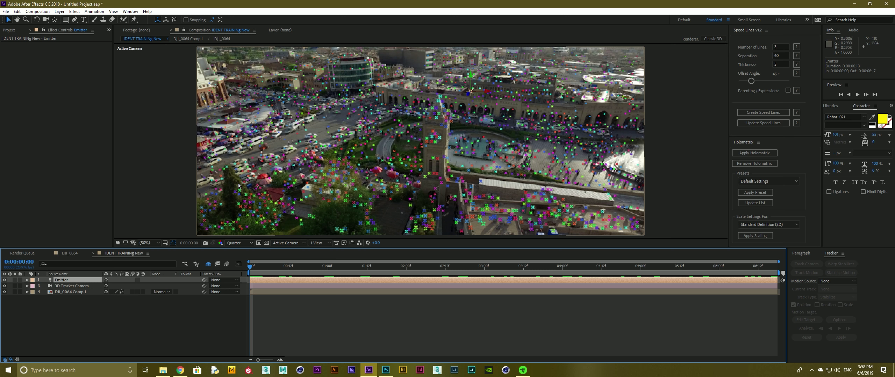
left_click(62, 294)
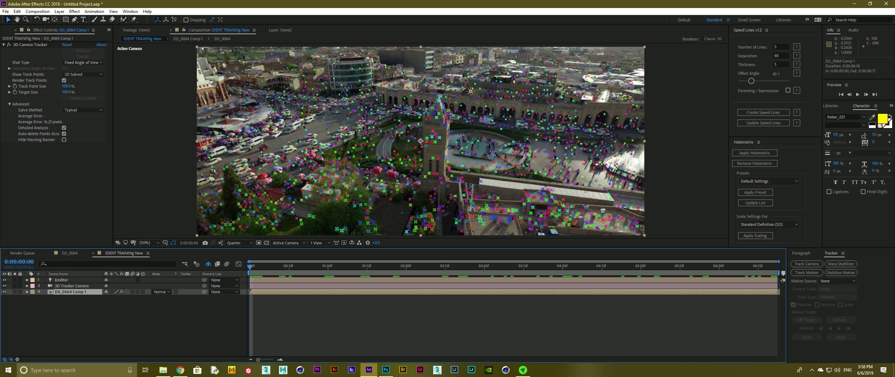
left_click(30, 44)
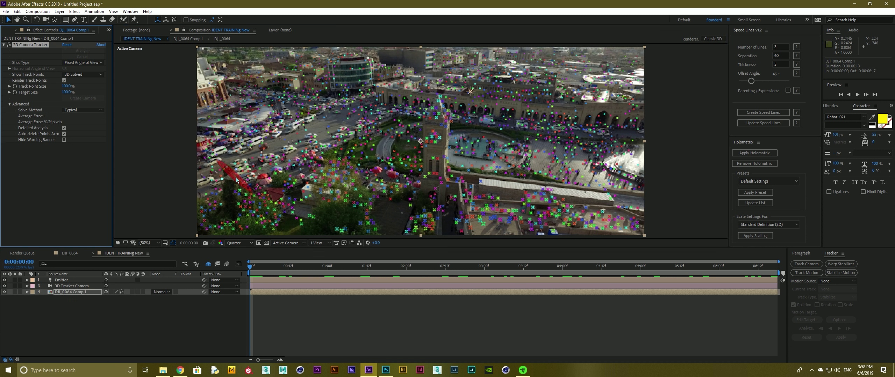
Step: Create three track nulls from camera-track points at the current frame
right_click(213, 172)
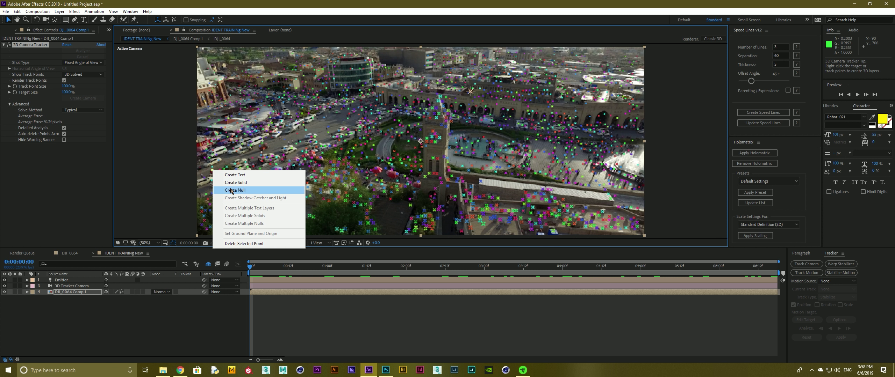
left_click(228, 187)
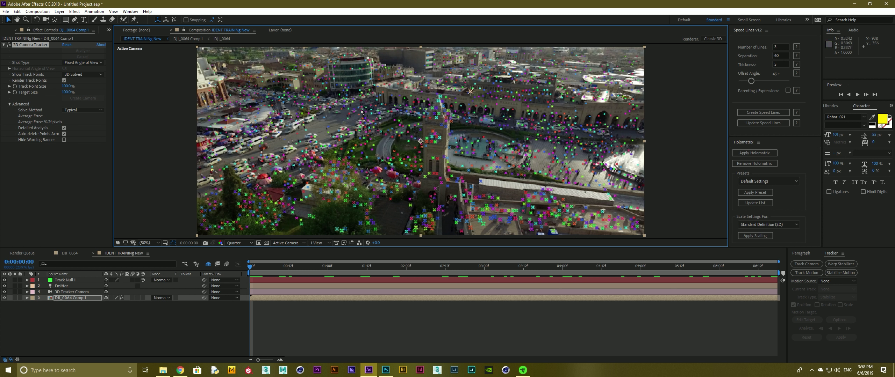
right_click(350, 111)
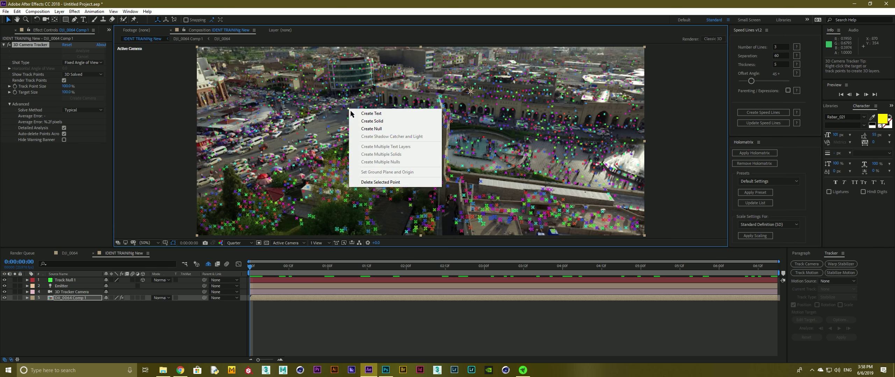
left_click(361, 125)
right_click(236, 92)
left_click(249, 107)
Step: Create a fourth track null from a track point around the 3-second mark
left_click_drag(282, 271, 510, 271)
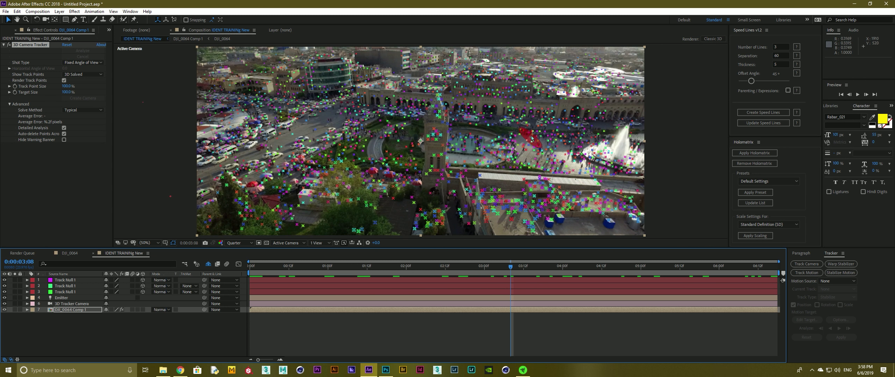
right_click(546, 115)
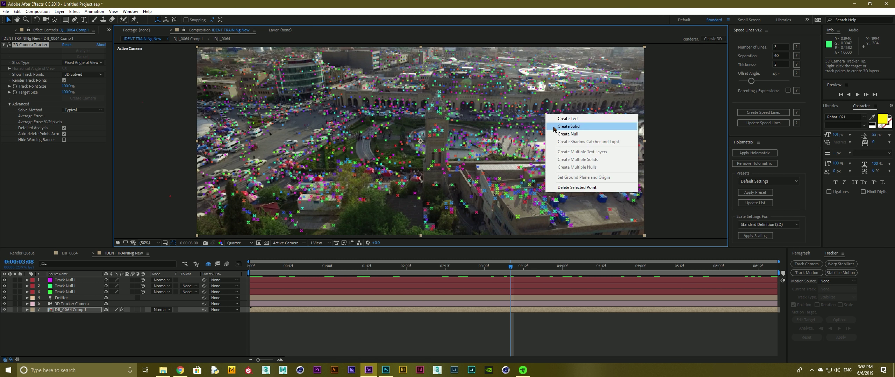
left_click(555, 134)
Step: Create fifth, sixth and seventh track nulls from track points at 0:00:06:17
left_click_drag(510, 267, 774, 262)
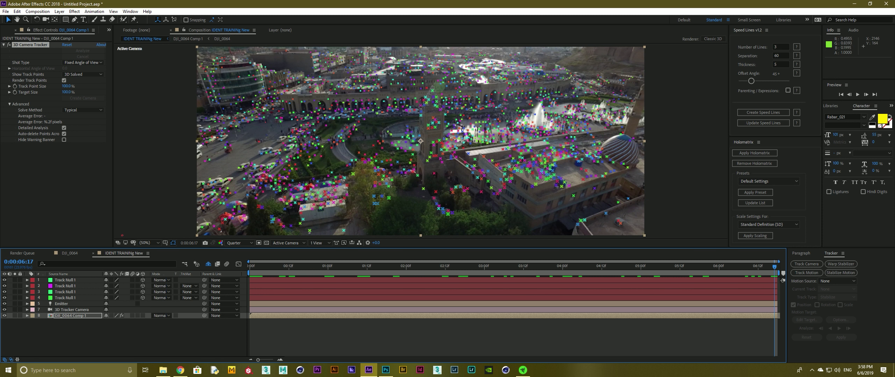
right_click(572, 78)
left_click(577, 97)
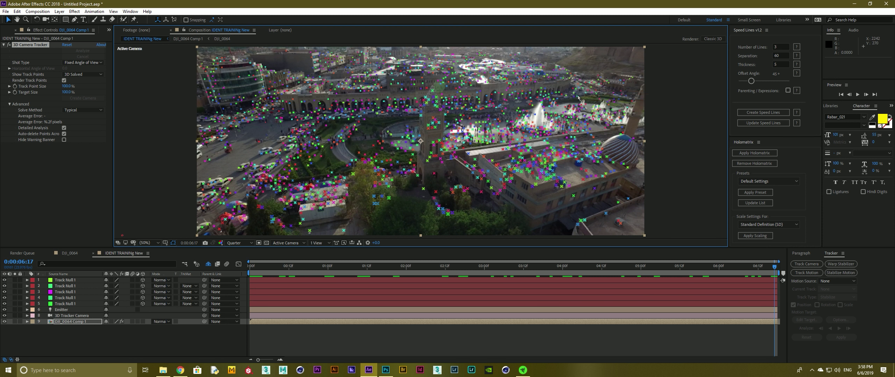
right_click(574, 94)
left_click(579, 113)
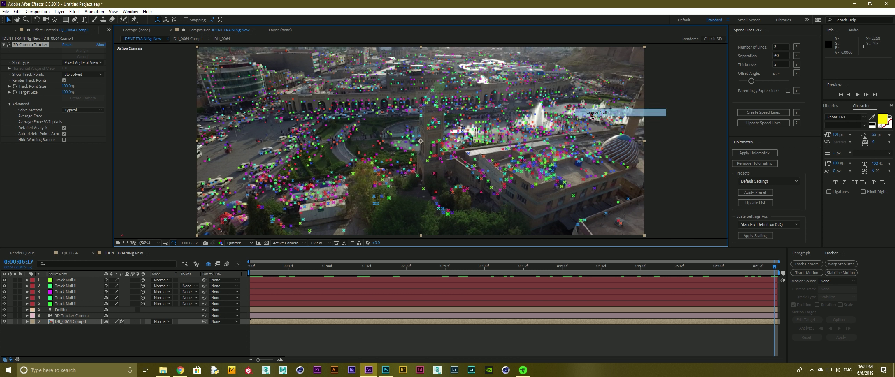
right_click(353, 60)
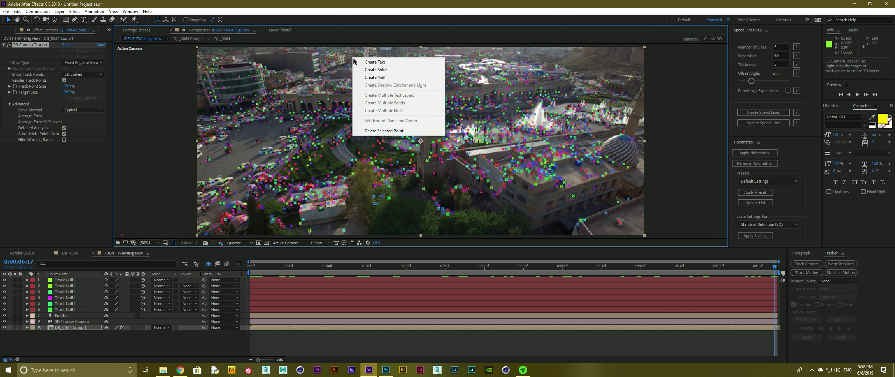
left_click(358, 79)
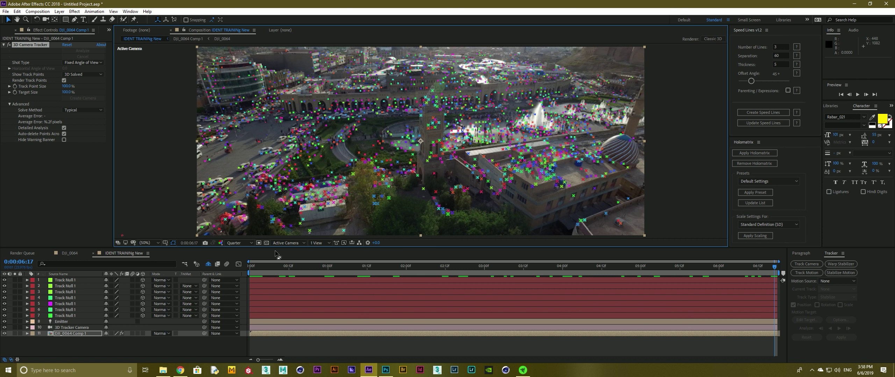
Step: Return to the first frame and select the Emitter layer
left_click(278, 255)
key("Home")
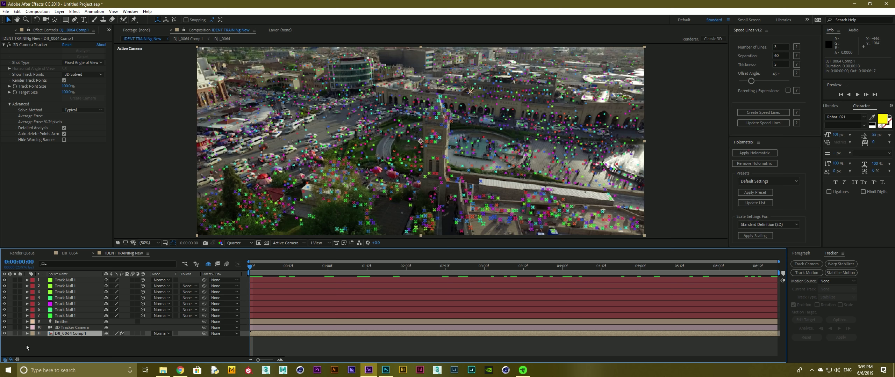
left_click(62, 322)
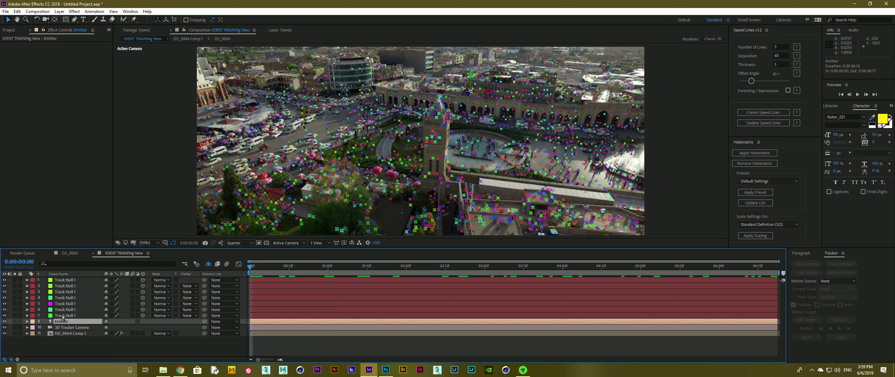
Step: Paste the lowest Track Null 1's Position into the Emitter and keyframe it at frame 0
left_click(63, 315)
key("p")
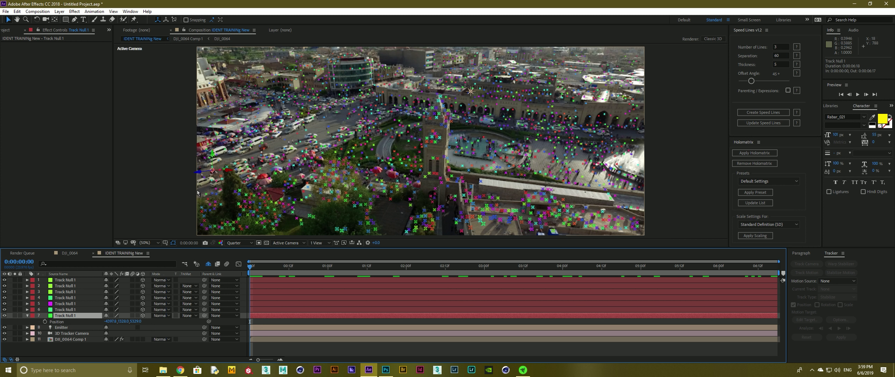
left_click(58, 323)
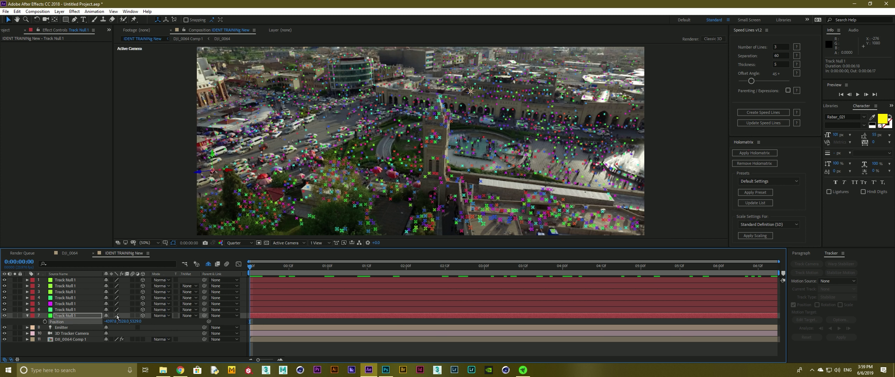
left_click(75, 329)
key("p")
left_click(56, 334)
key("ctrl+v")
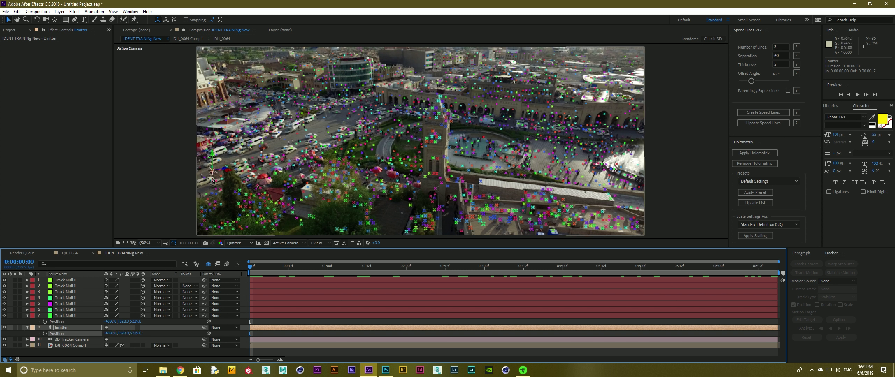
left_click_drag(211, 174, 182, 190)
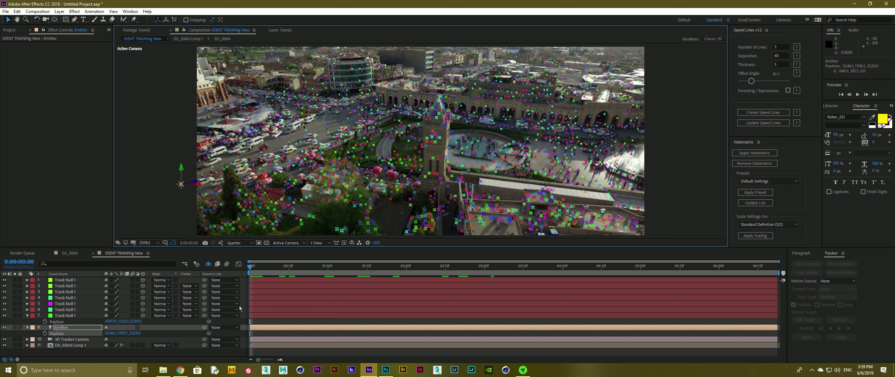
left_click(44, 334)
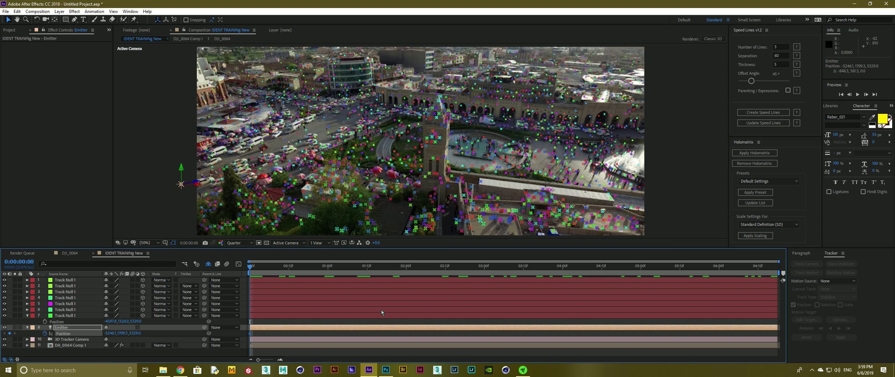
Step: At 0:00:00:23, paste another track null's Position as an Emitter Position keyframe
left_click_drag(281, 271, 324, 272)
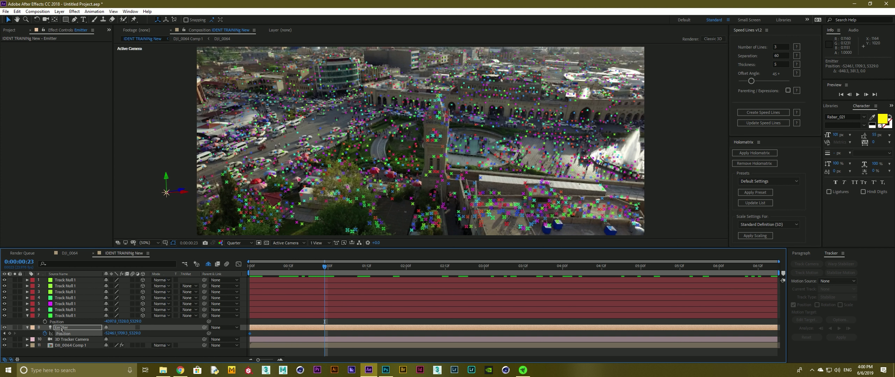
left_click(66, 316)
left_click(65, 310)
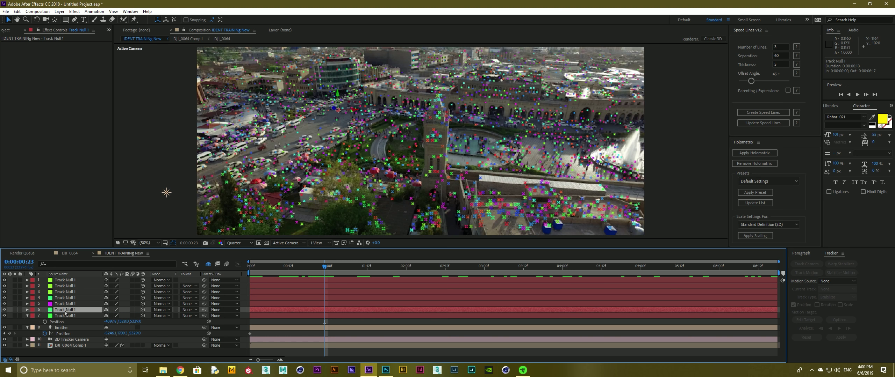
key("p")
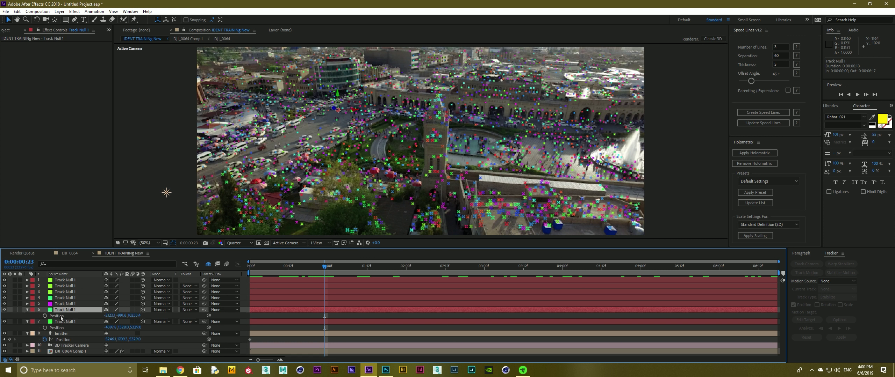
left_click(109, 339)
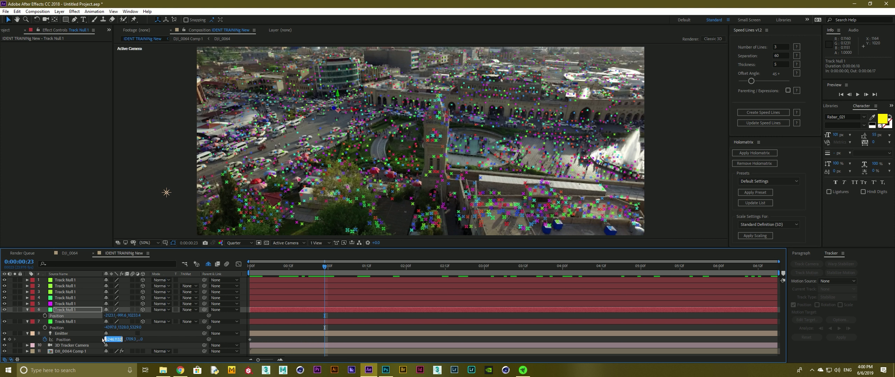
left_click(94, 341)
key("ctrl+v")
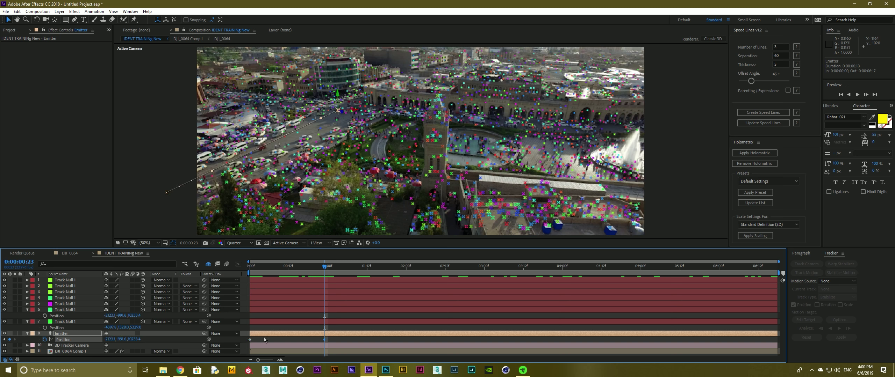
Step: At a later frame, show the next track null's Position and select the Emitter's Position
mouse_move(250, 266)
left_mouse_down()
mouse_move(421, 271)
mouse_move(396, 269)
left_mouse_up()
left_click(72, 309)
left_click(72, 304)
left_click(73, 298)
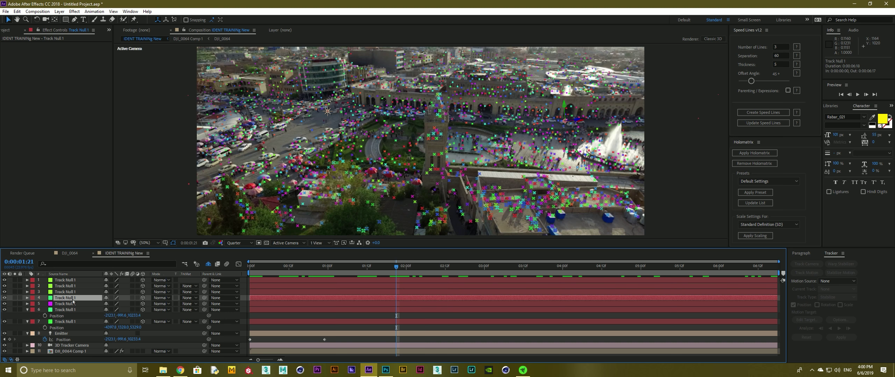
key("p")
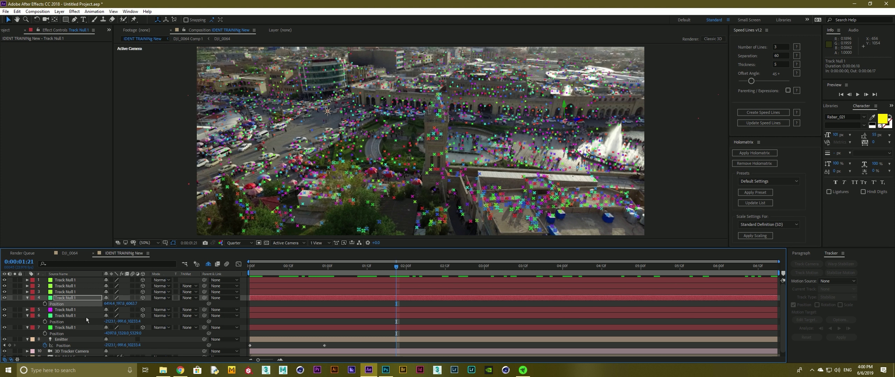
left_click(412, 340)
Step: Add Emitter Position keyframes from two more track nulls, retiming one to 0:00:01:18
key("ctrl+v")
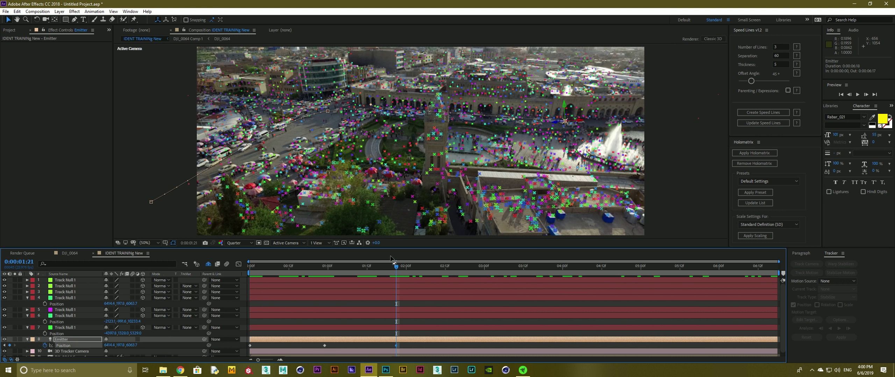
left_click_drag(329, 273, 550, 291)
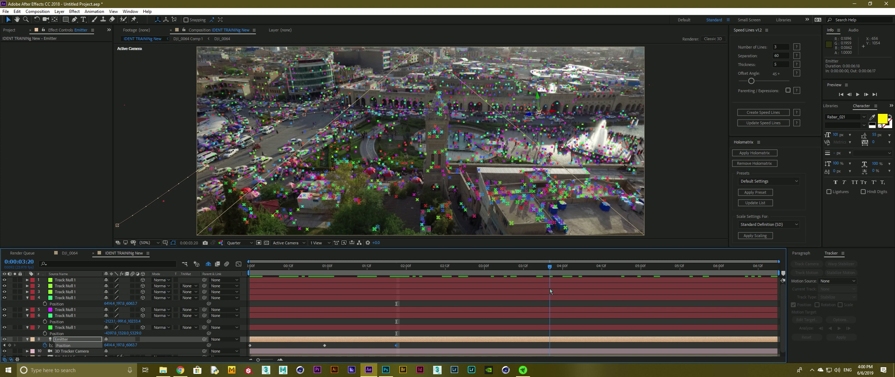
mouse_move(511, 271)
left_mouse_down()
mouse_move(503, 273)
mouse_move(602, 272)
left_mouse_up()
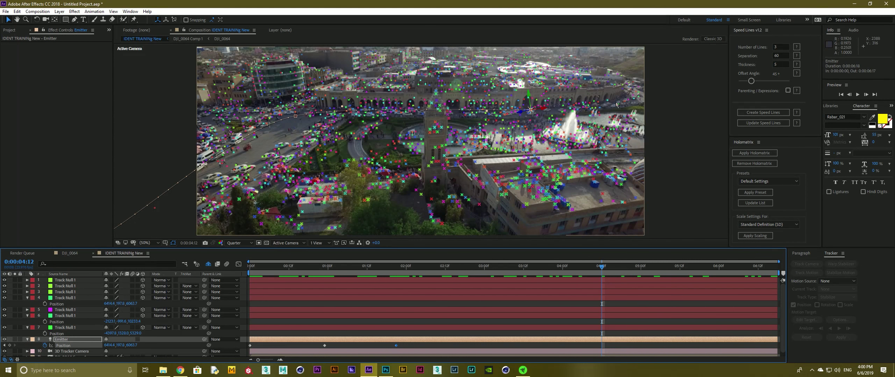
left_click(68, 287)
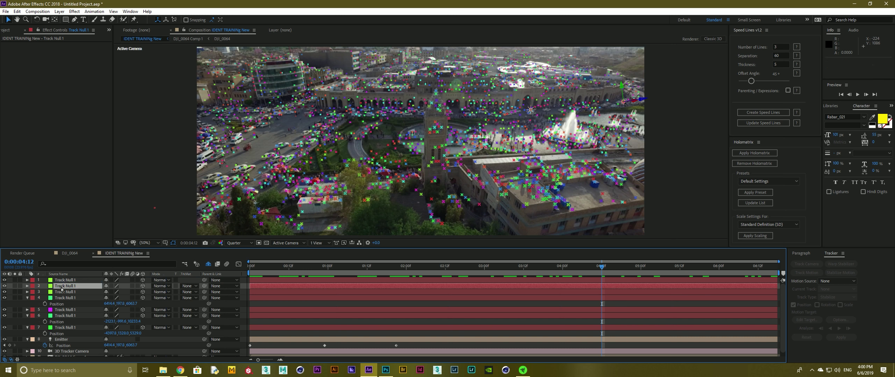
key("p")
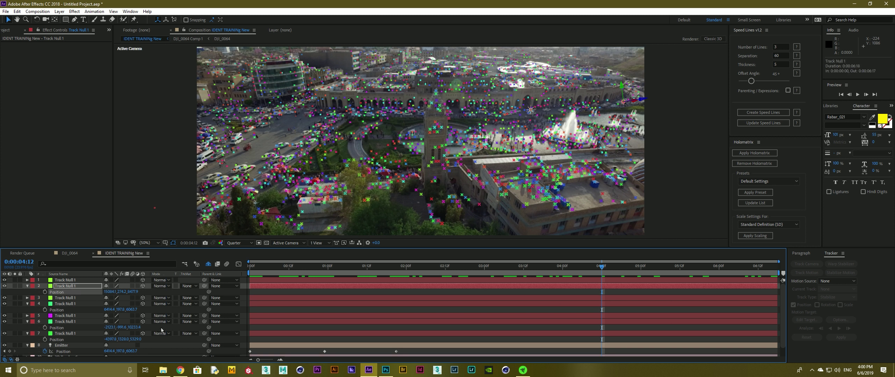
left_click(592, 348)
key("ctrl+v")
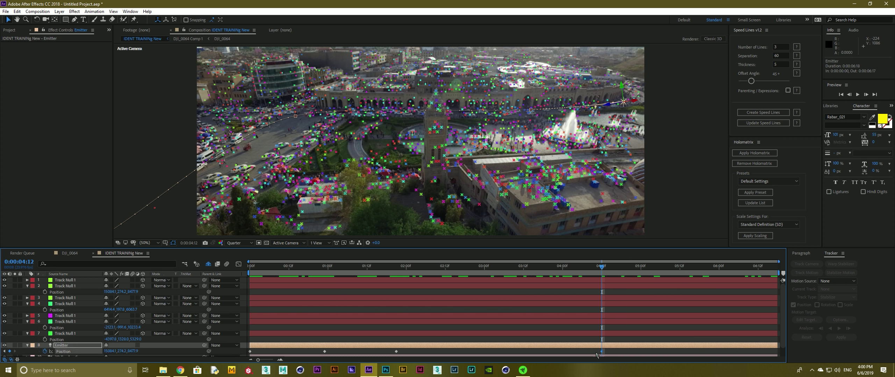
key("alt+Right")
key("alt+Right")
key("alt+Right")
left_click_drag(397, 353, 386, 353)
Step: Paste the first track null's Position as another Emitter keyframe and move it earlier
left_click(64, 280)
key("p")
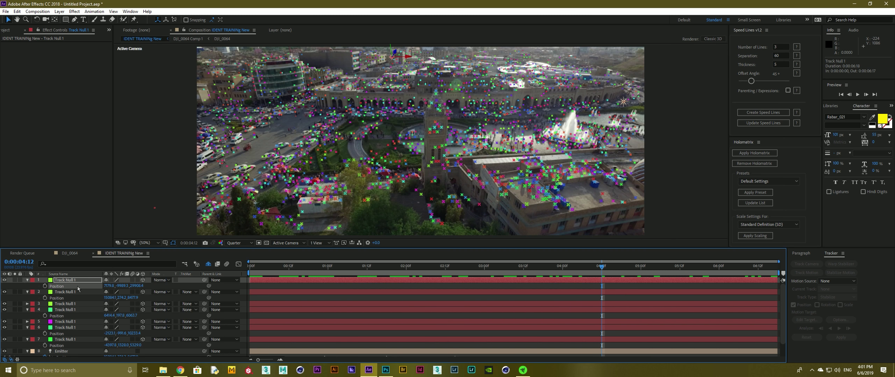
scroll(494, 286, "down", 2)
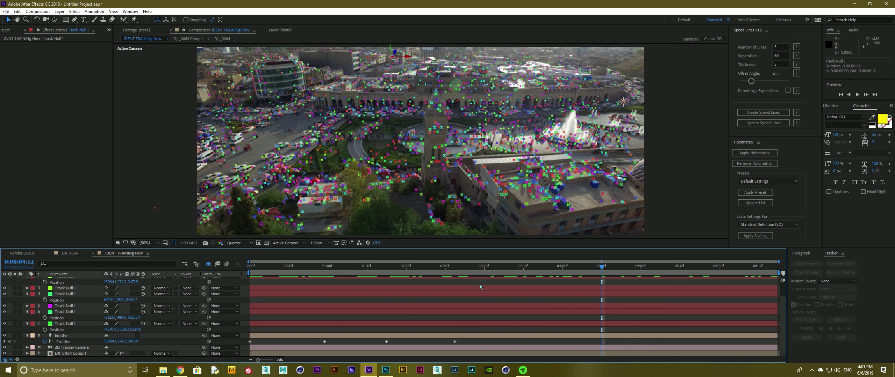
left_click_drag(491, 267, 513, 268)
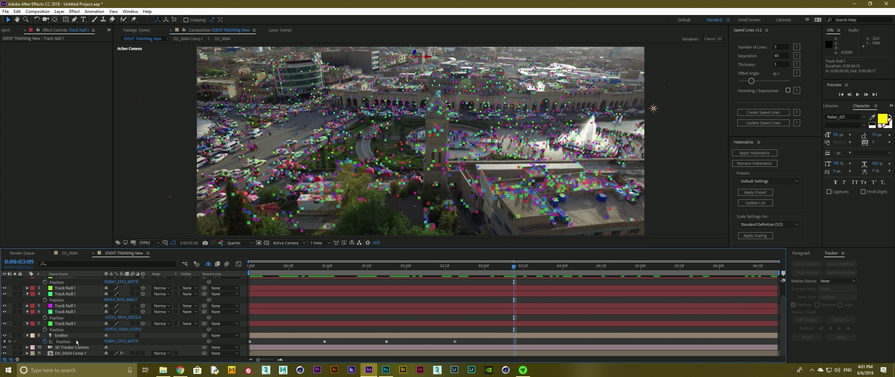
left_click(82, 337)
key("ctrl+v")
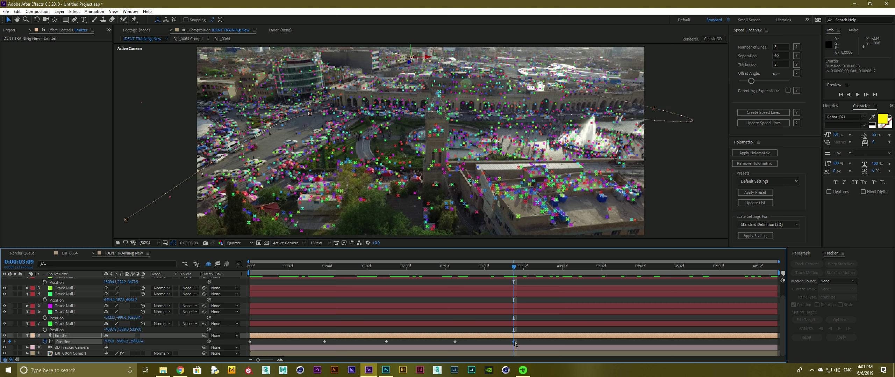
left_click_drag(513, 342, 491, 342)
Step: Shift the later Emitter Position keyframes earlier together, deselect, and preview the animation
left_click(455, 342, "shift")
left_click_drag(491, 342, 358, 342)
mouse_move(416, 345)
left_mouse_down()
mouse_move(320, 339)
mouse_move(279, 349)
left_mouse_up()
key("F2")
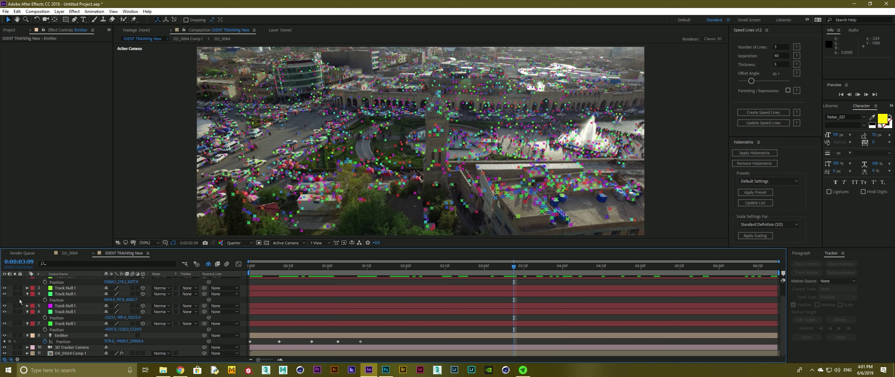
key("space")
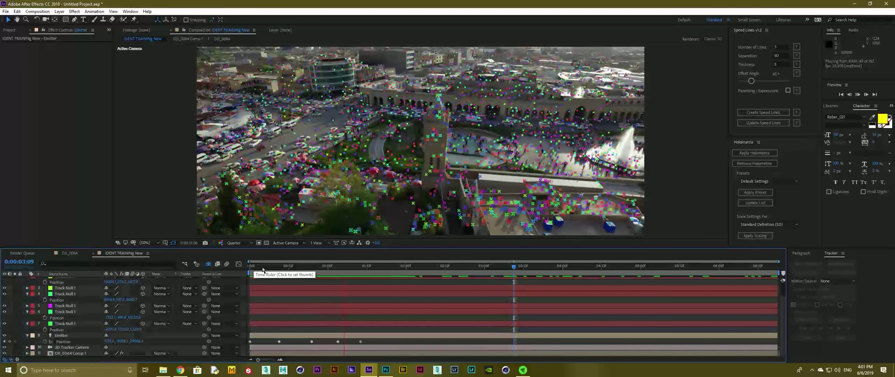
Step: Collapse the track nulls' and Emitter's property rows, then stop the preview
scroll(29, 282, "up", 2)
left_click(28, 281)
left_click(28, 286)
left_click(28, 298)
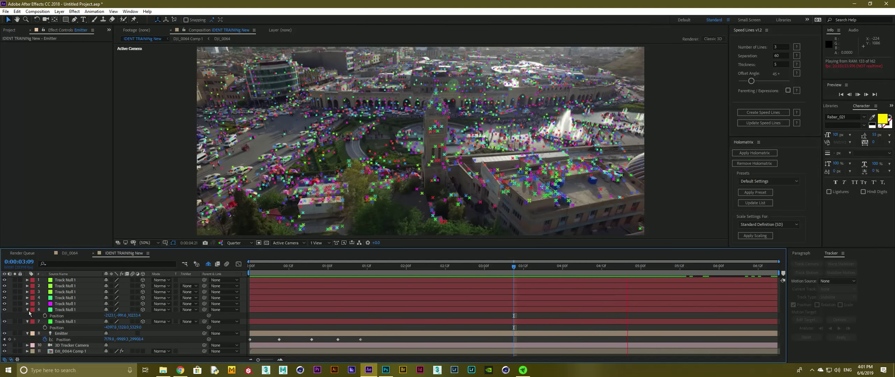
left_click(28, 310)
left_click(28, 316)
left_click(28, 322)
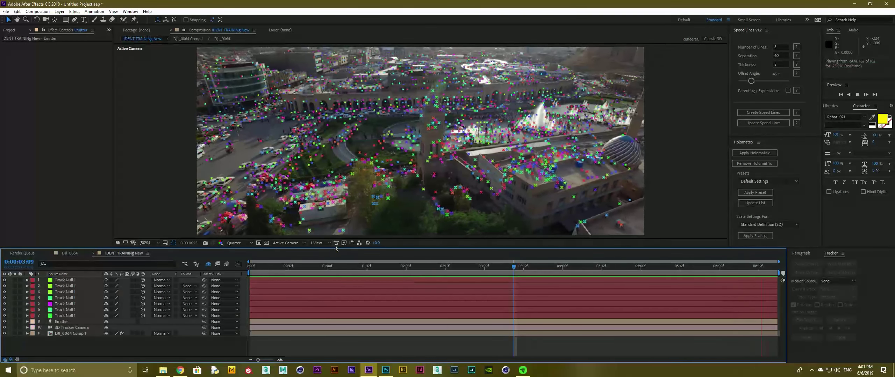
key("space")
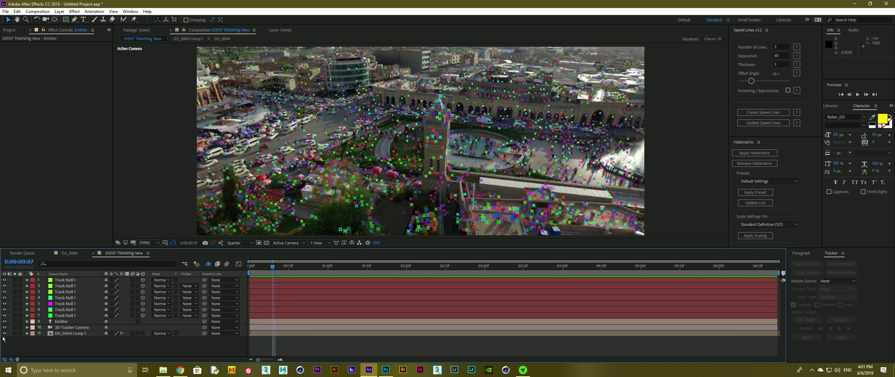
Step: Turn off 3D Camera Tracker on DJI_0064 Comp 1 and view a later frame
left_click(58, 333)
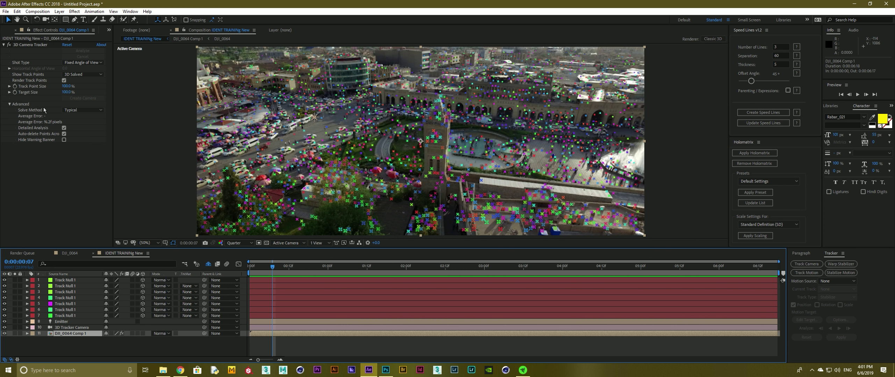
left_click(9, 45)
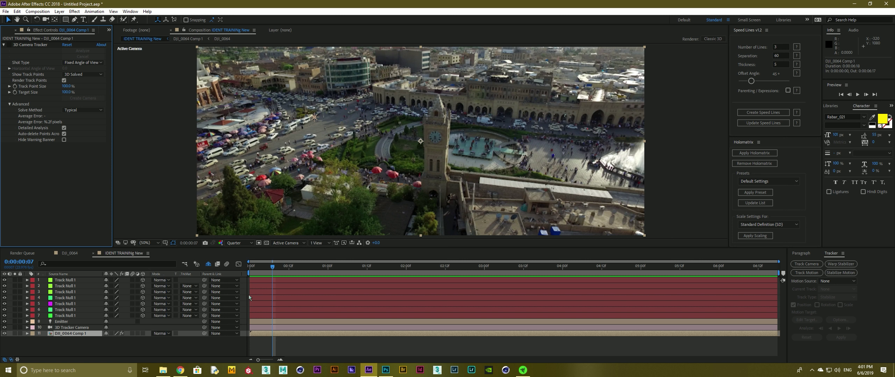
mouse_move(266, 274)
left_mouse_down()
mouse_move(332, 281)
mouse_move(324, 281)
left_mouse_up()
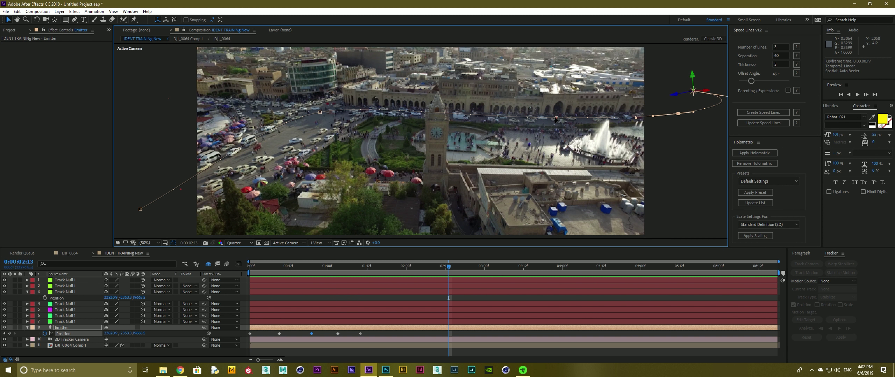
Step: Move the Emitter path's first and second points and bend their curves, then collapse the layer rows
mouse_move(320, 112)
left_mouse_down()
mouse_move(370, 109)
mouse_move(342, 114)
left_mouse_up()
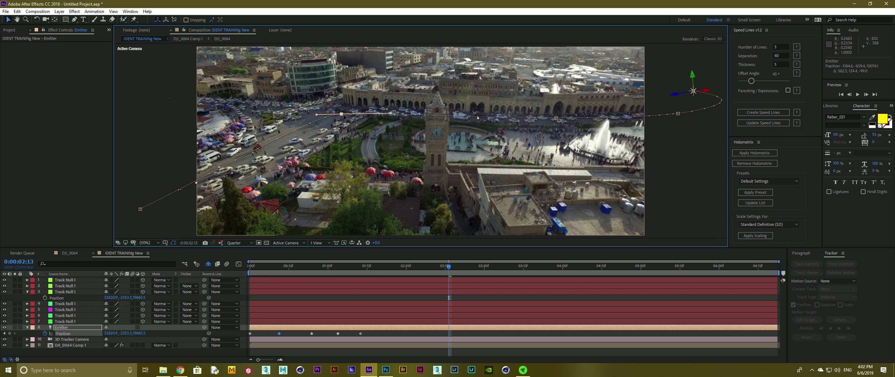
left_click_drag(140, 210, 119, 222)
left_click_drag(181, 193, 196, 192)
left_click_drag(319, 115, 323, 113)
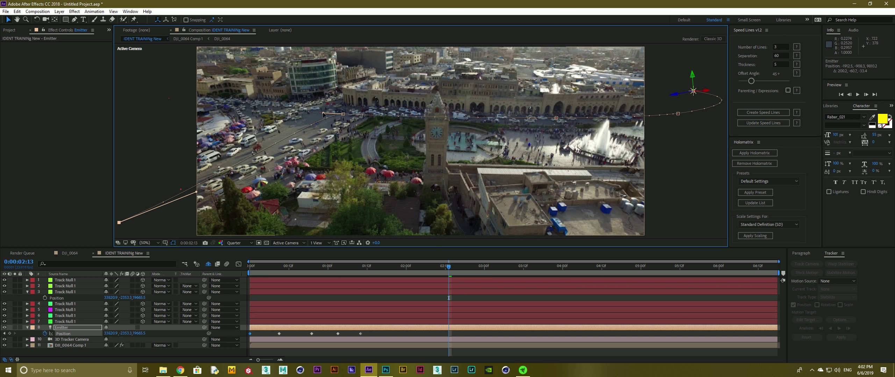
left_click(27, 293)
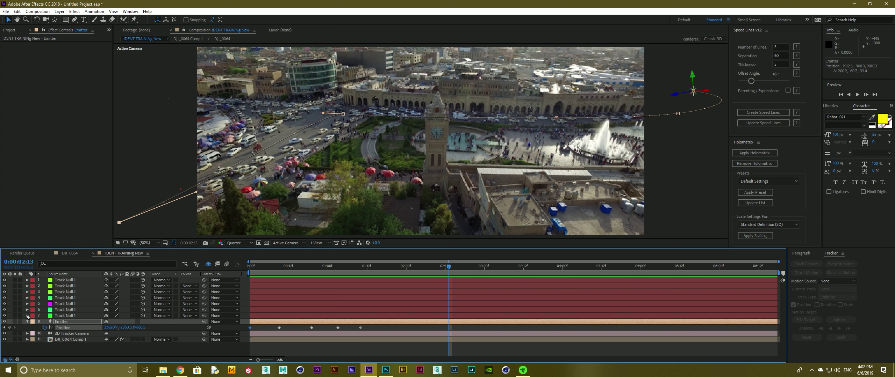
left_click(27, 322)
Step: Add a red 2560×1080 solid named Line Base 01 and bring up the FX Console search
right_click(76, 265)
mouse_move(140, 268)
left_click(196, 286)
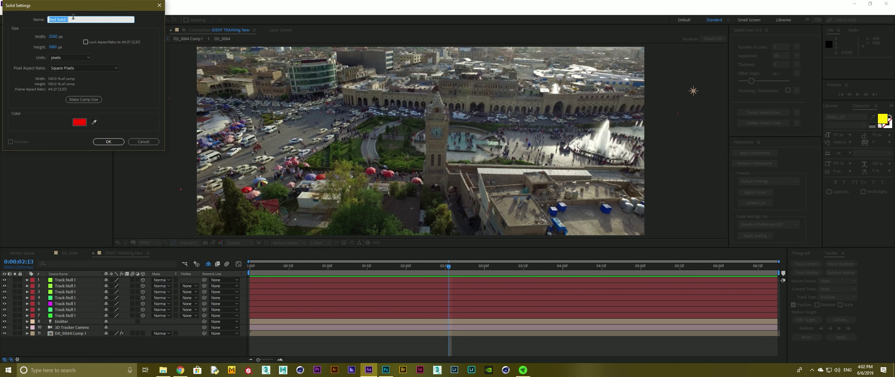
type("Line Base")
key("Return")
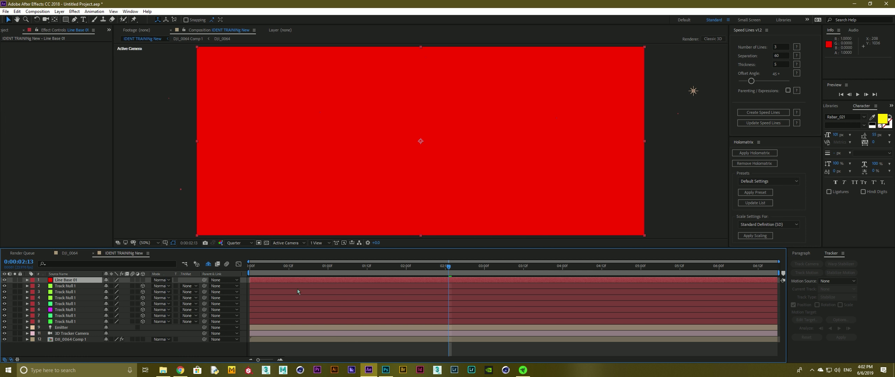
key("ctrl+space")
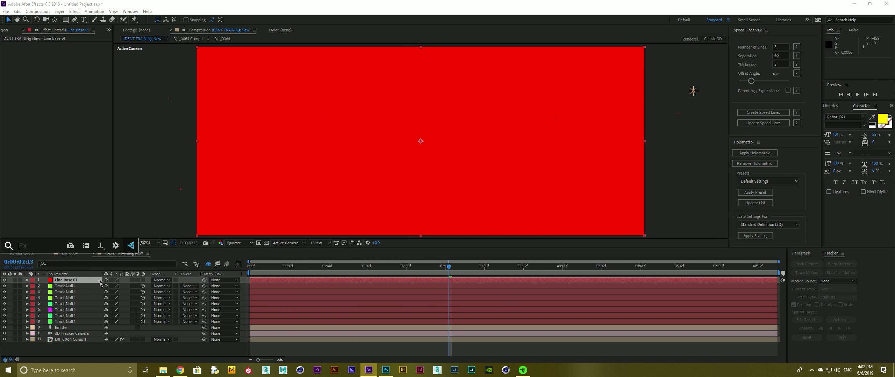
Step: Apply Trapcode Particular to Line Base 01 via 'parti' search and expand Emitter (Master)
type("parti")
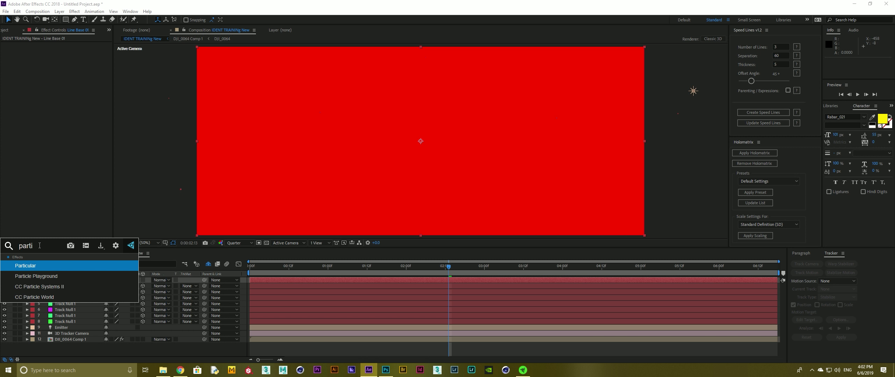
key("Return")
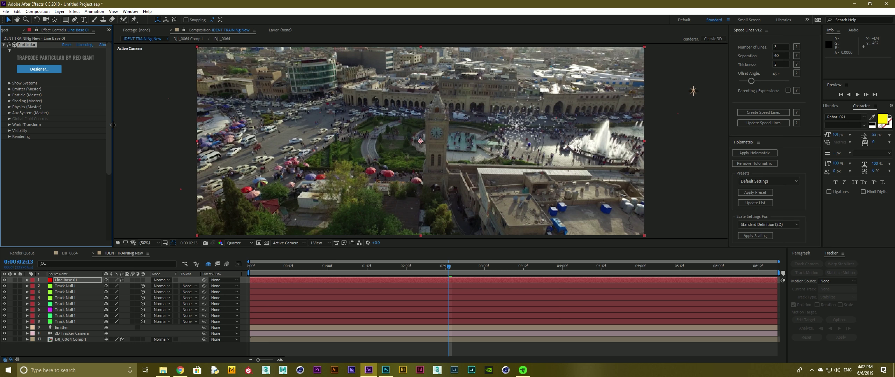
left_click_drag(112, 125, 126, 124)
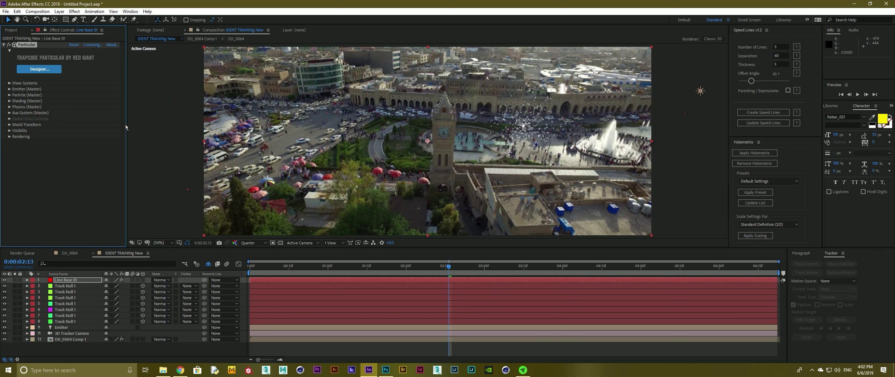
left_click(10, 89)
left_click_drag(449, 267, 419, 288)
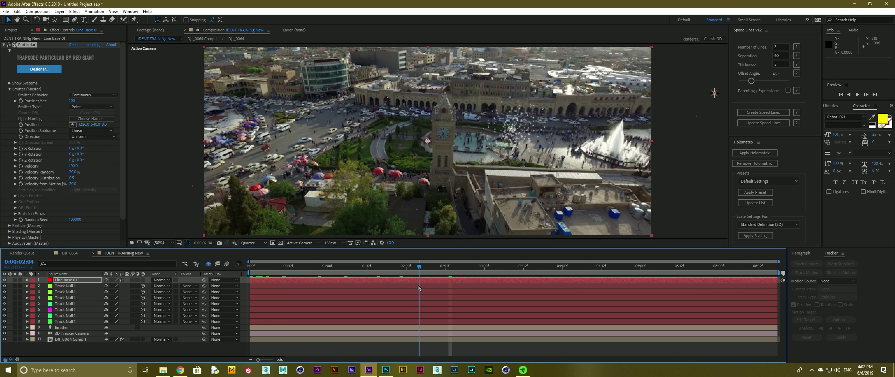
Step: Change Particular's Emitter Type from Point to Light(s)
left_click(253, 243)
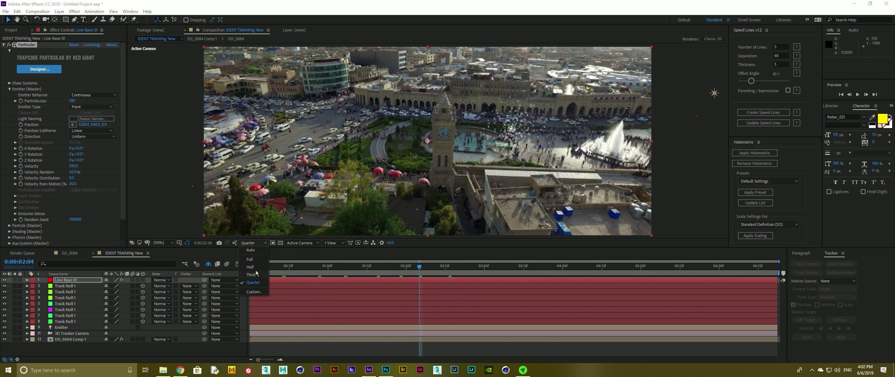
left_click(303, 244)
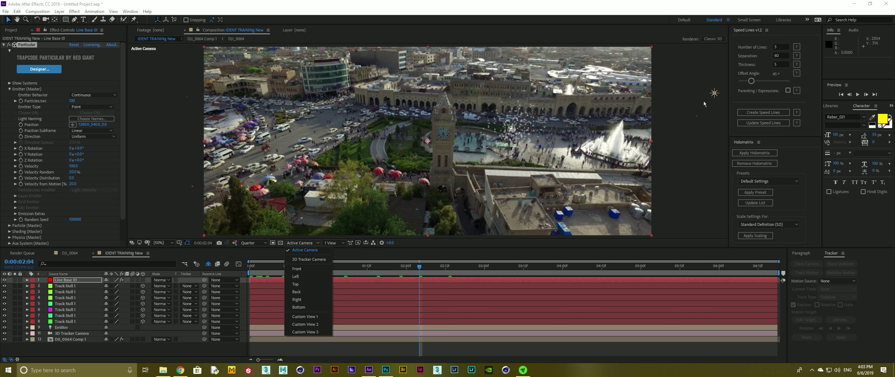
left_click(88, 95)
left_click(92, 107)
left_click(99, 147)
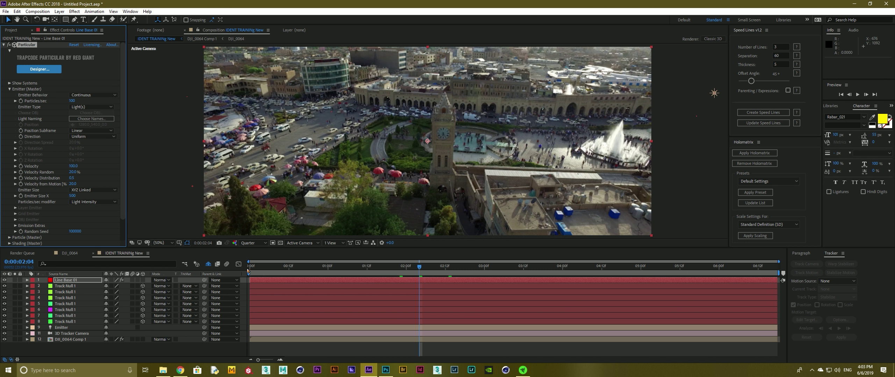
Step: Set the viewer preview resolution to Full near the start of the shot
left_click_drag(248, 271, 315, 276)
left_click(249, 243)
left_click(249, 260)
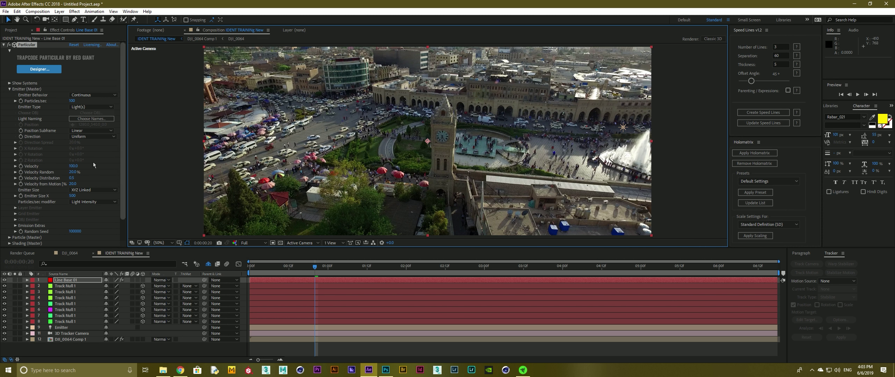
Step: In Particular's Visibility settings, test Far Vanish and raise Far Start Fade to 19000
left_click(73, 166)
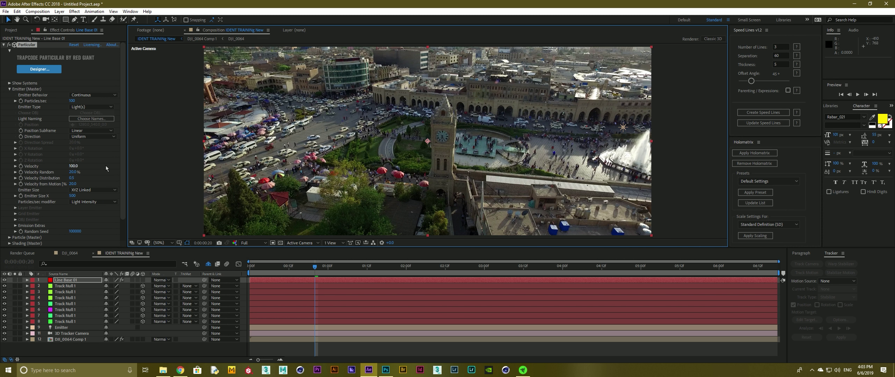
scroll(108, 219, "down", 2)
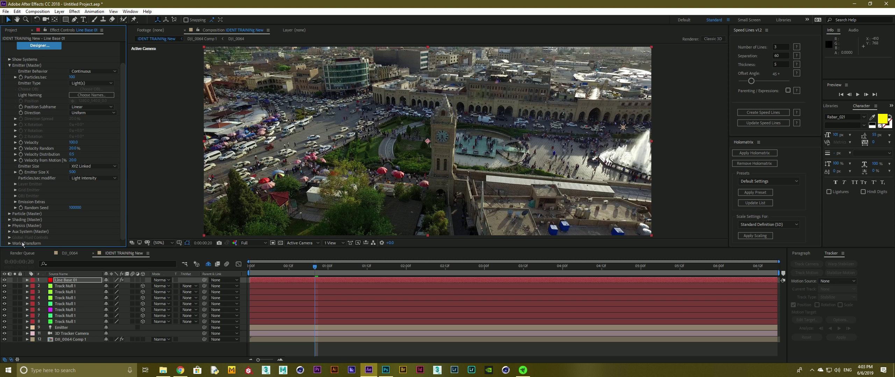
left_click(9, 244)
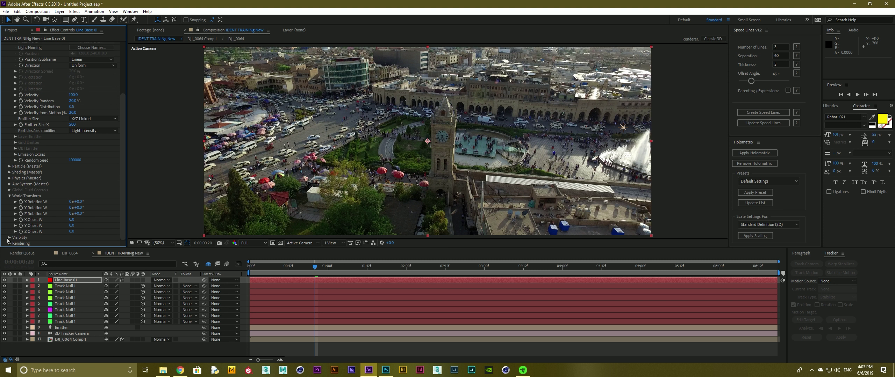
left_click(9, 238)
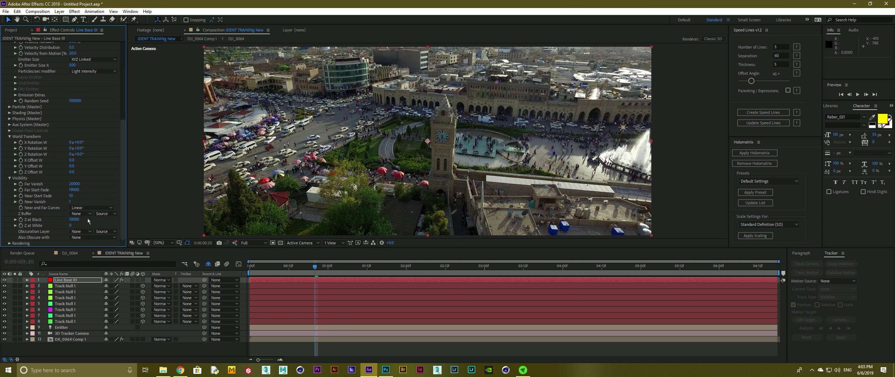
left_click_drag(77, 187, 128, 185)
left_click_drag(73, 184, 38, 188)
key("ctrl+z")
left_click_drag(70, 189, 72, 190)
Step: Set Particular's particle Size to 100 and Velocity from Motion to 0
left_click(9, 107)
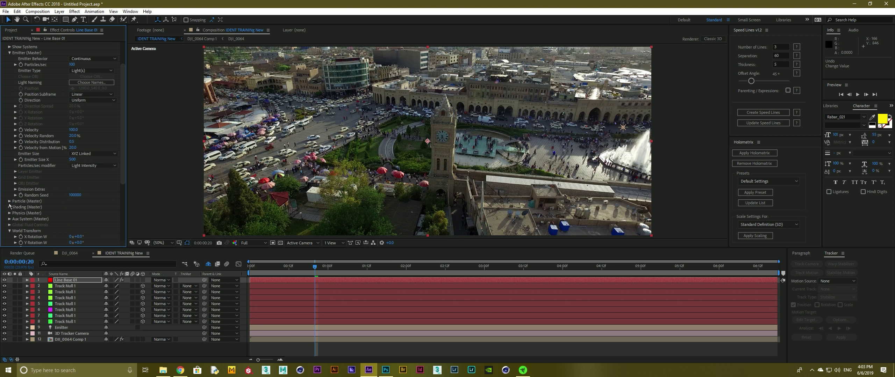
left_click(75, 160)
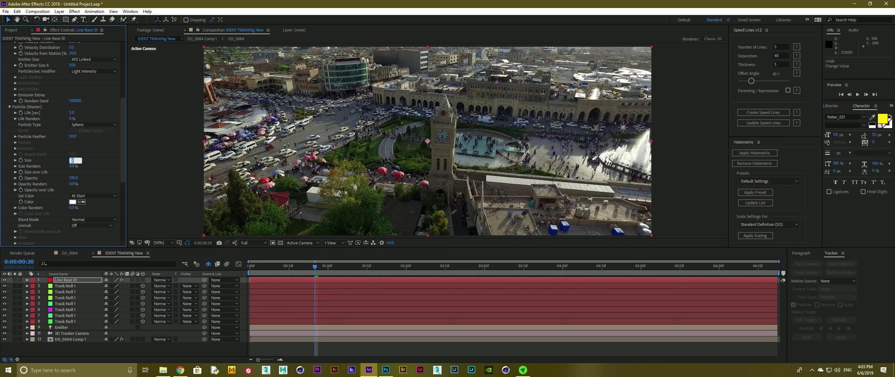
key("Return")
scroll(124, 150, "up", 6)
left_click(74, 185)
type("0")
key("Return")
Step: Set Velocity, Velocity Random and Emitter Size X to 0 while previewing
left_click(73, 167)
type("0")
key("Return")
left_click(72, 172)
type("0")
key("Return")
key("space")
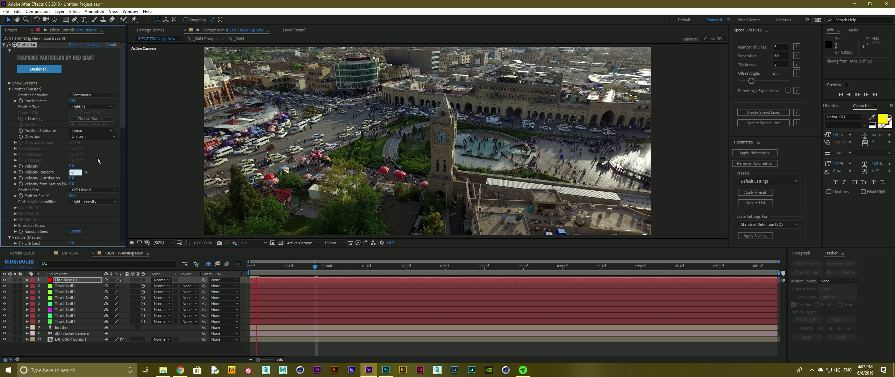
left_click(74, 196)
type("0")
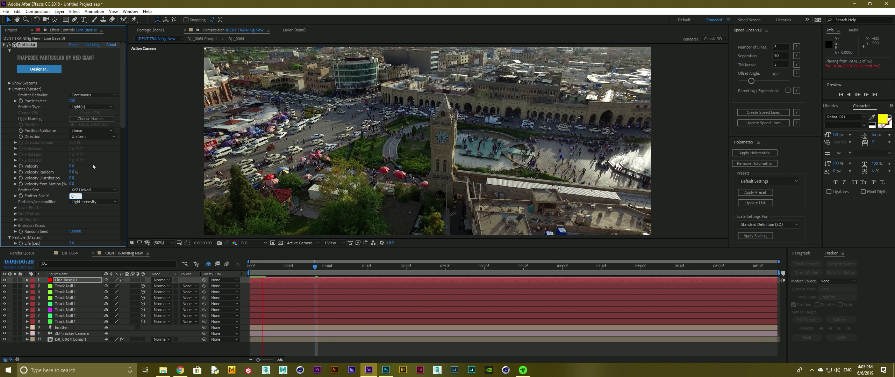
left_click(242, 274)
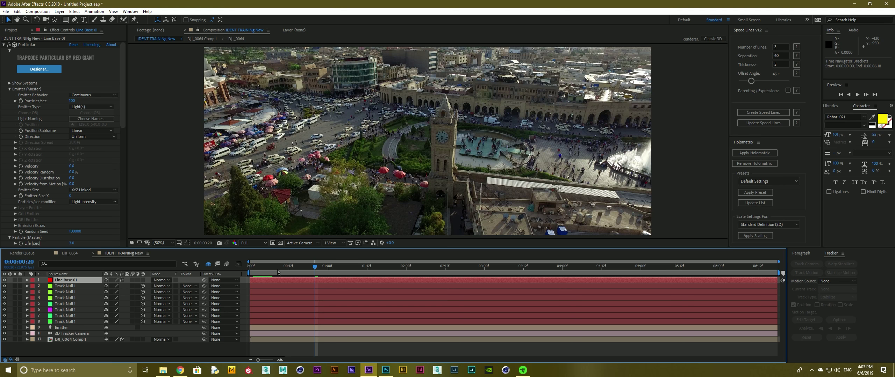
Step: At about 2 seconds into the shot, set Particle Life to 6 seconds
left_click_drag(323, 275, 544, 279)
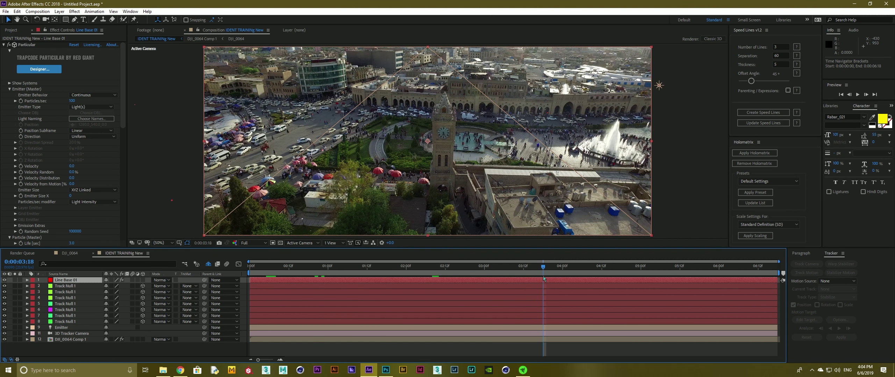
left_click(72, 243)
key("Return")
Step: Raise Visibility > Far Vanish until the white particle trail appears
scroll(67, 151, "down", 5)
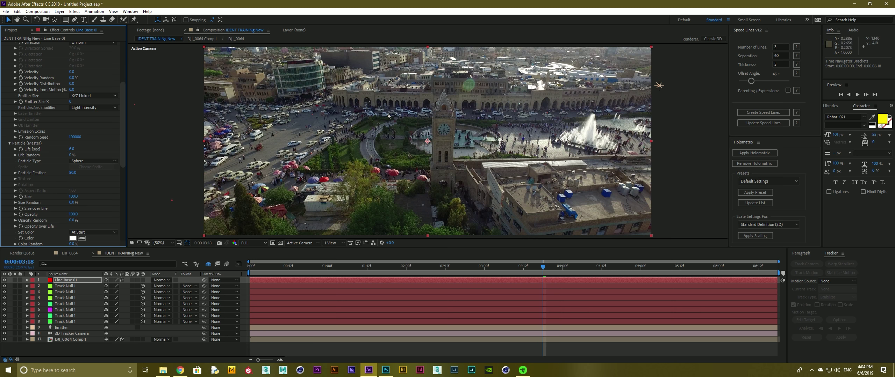
scroll(42, 171, "down", 5)
scroll(50, 190, "down", 4)
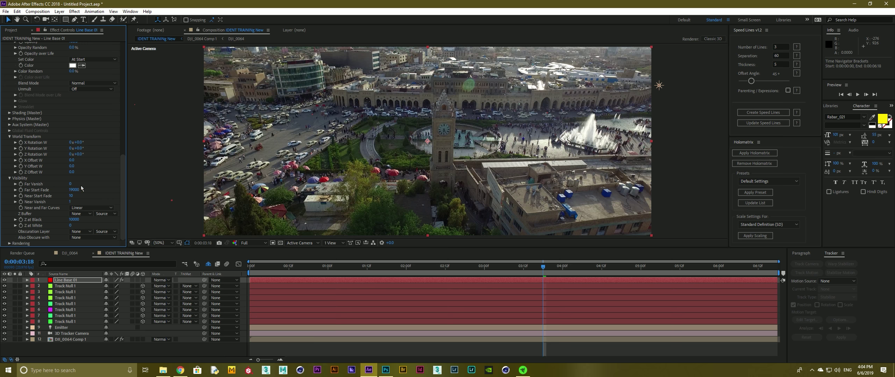
mouse_move(83, 184)
left_mouse_down()
mouse_move(145, 187)
mouse_move(113, 185)
left_mouse_up()
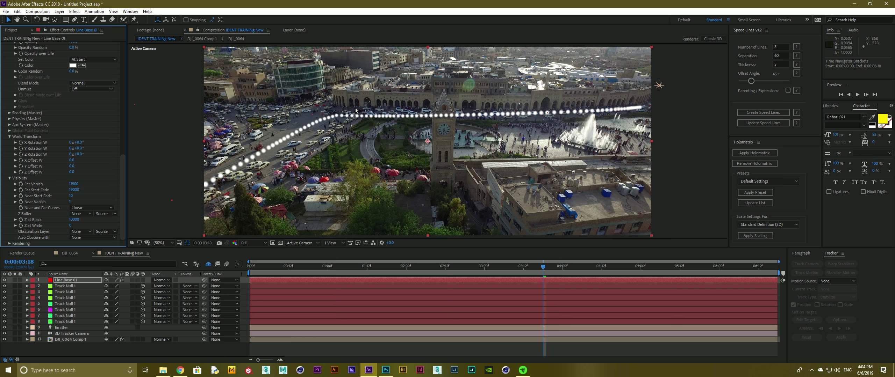
Step: Set Far Vanish to 10000, then scrub it up to about 13800
left_click_drag(73, 184, 64, 184)
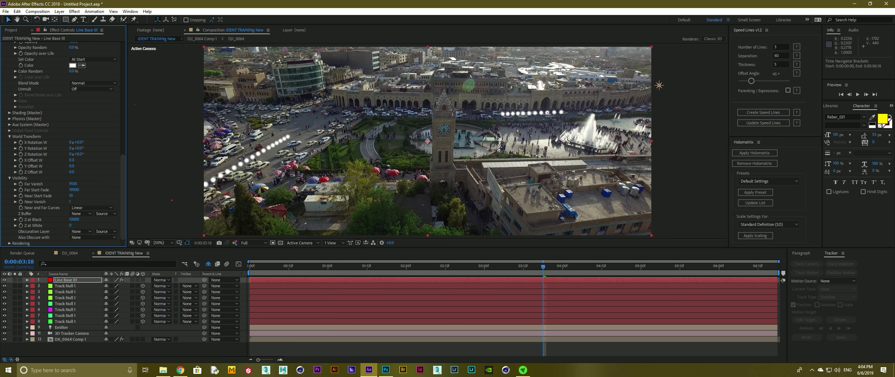
left_click_drag(255, 271, 295, 272)
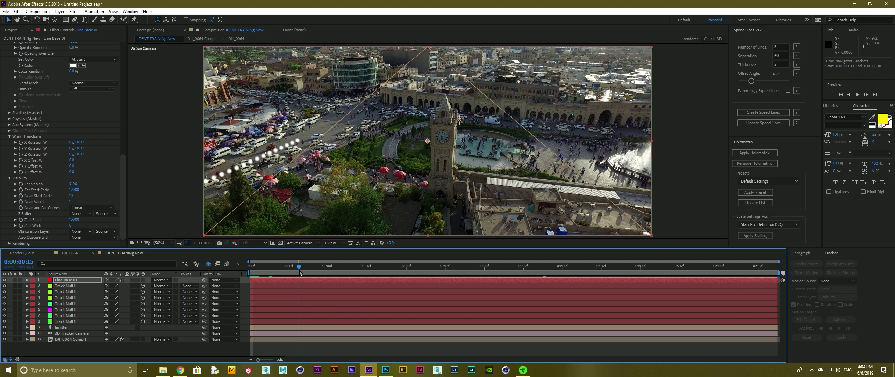
left_click(74, 184)
type("10000")
key("Return")
left_click_drag(82, 186, 97, 186)
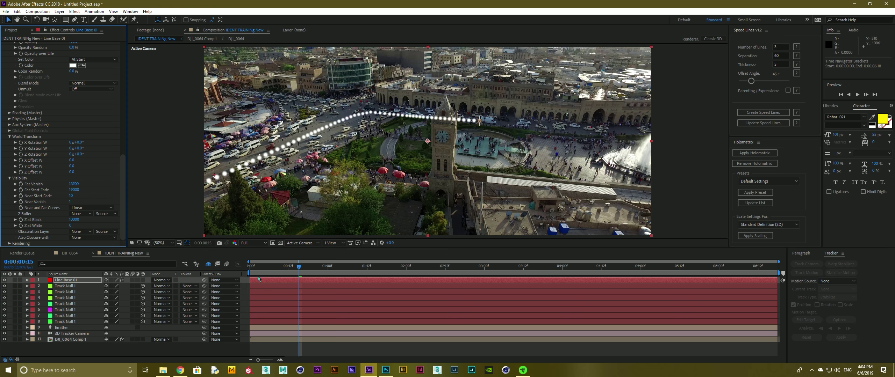
Step: Check the trail at early and later frames with the Emitter light's path shown
left_click(259, 272)
left_click(325, 272)
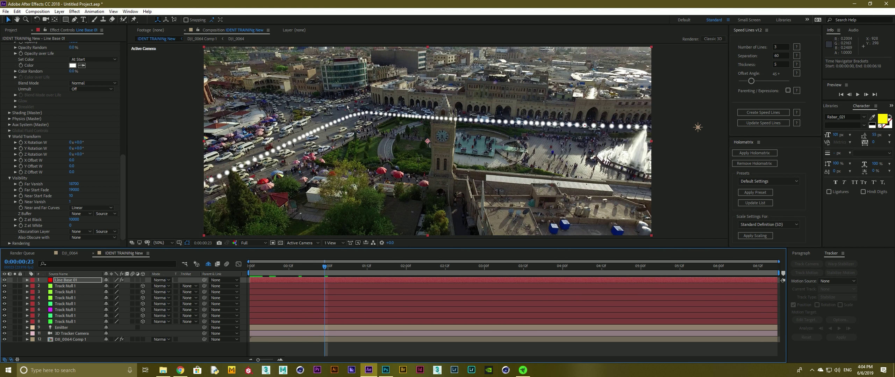
left_click(697, 127)
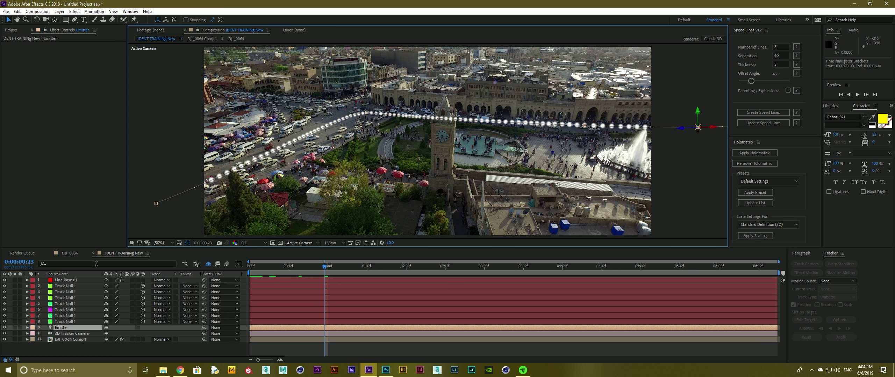
left_click(253, 243)
Step: Drop viewer resolution to Third, reselect Line Base 01, and raise Particles/sec to 420
left_click(255, 274)
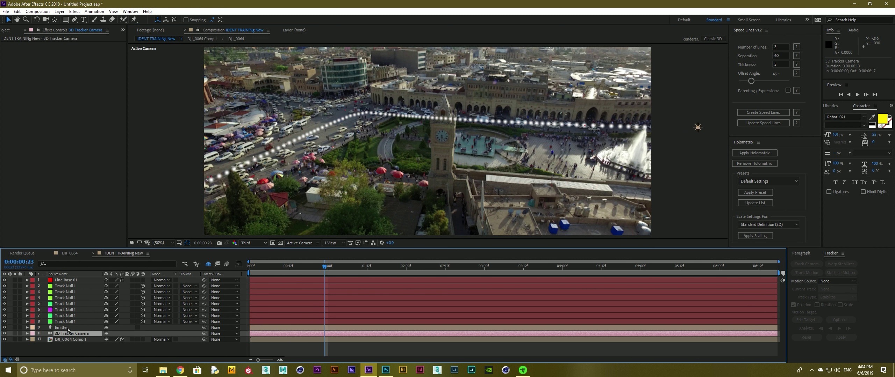
left_click(72, 281)
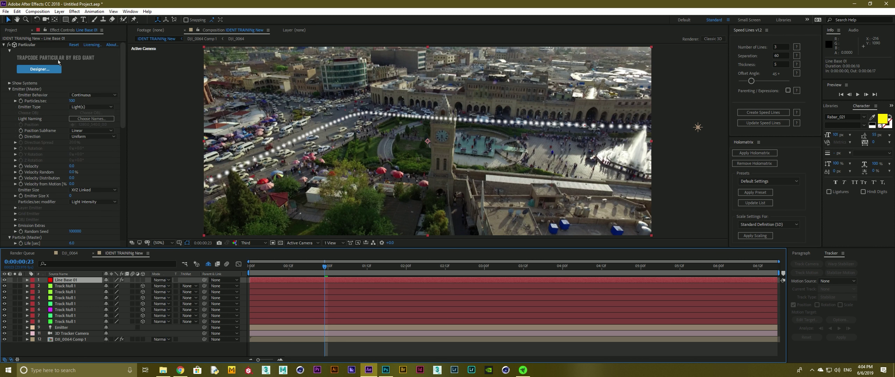
left_click_drag(75, 101, 70, 101)
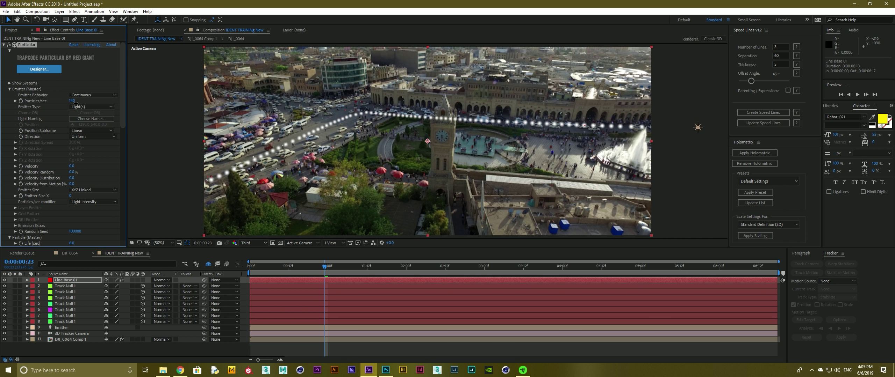
left_click_drag(72, 100, 84, 101)
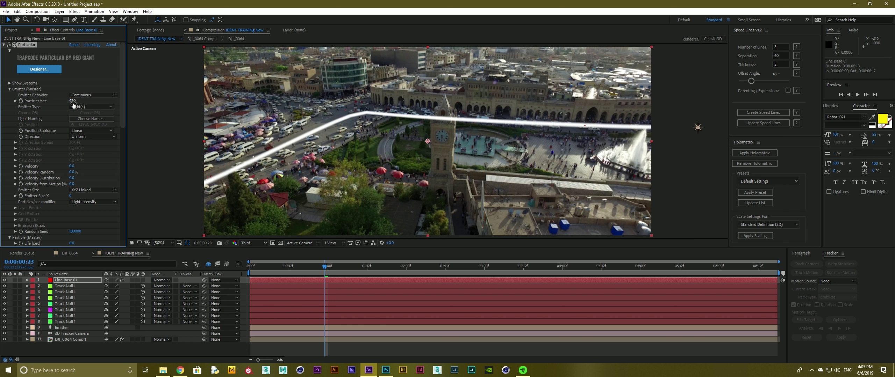
Step: Nudge Particles/sec up to about 492 and set particle Life back to 1.0 second
left_click(15, 101)
left_click(68, 111)
scroll(59, 149, "down", 5)
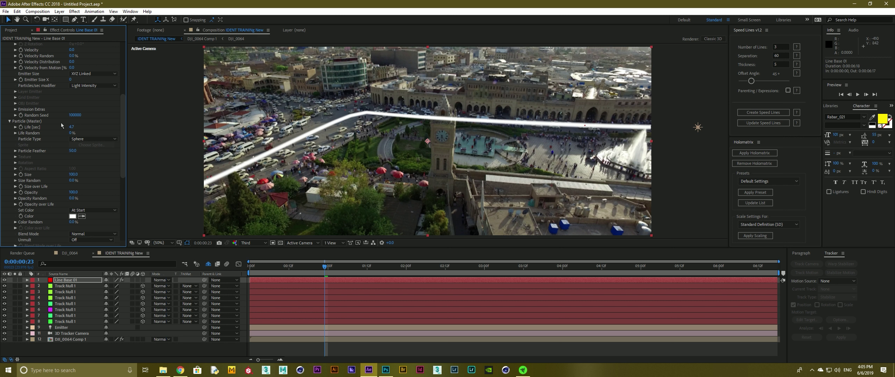
left_click_drag(57, 127, 56, 128)
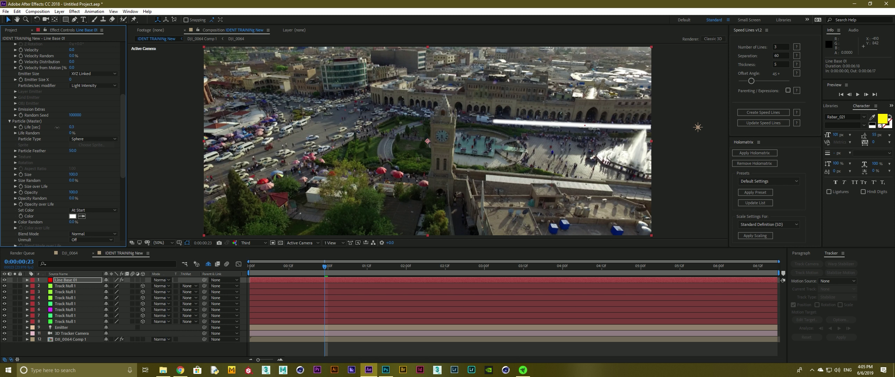
left_click_drag(57, 128, 58, 127)
left_click(71, 127)
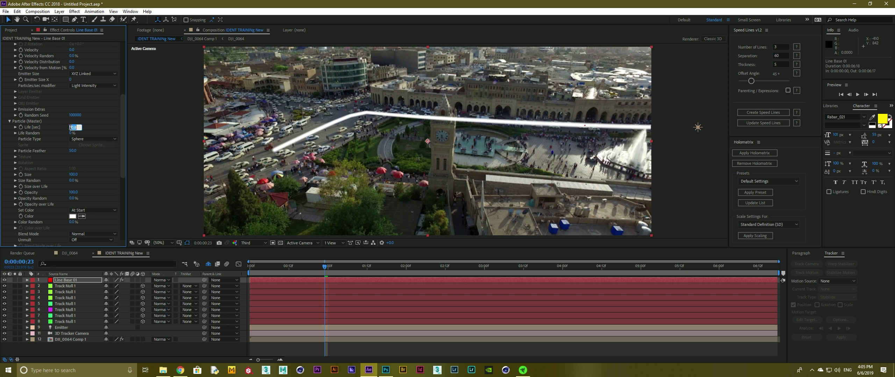
type("1")
key("Return")
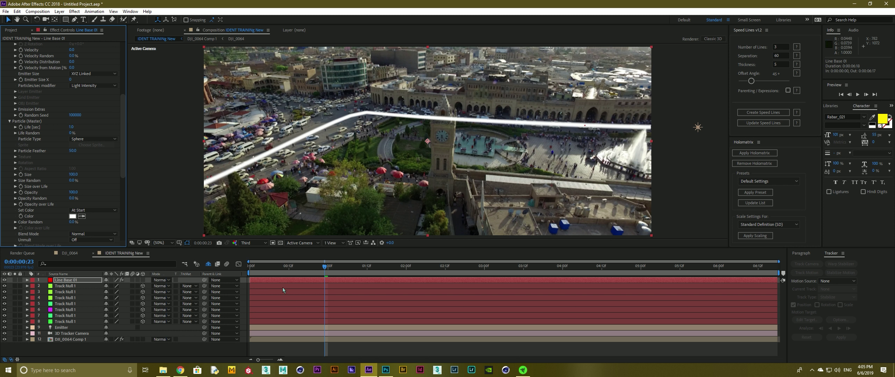
Step: Scrub the timeline to preview the light trail at later frames
left_click_drag(248, 274, 338, 273)
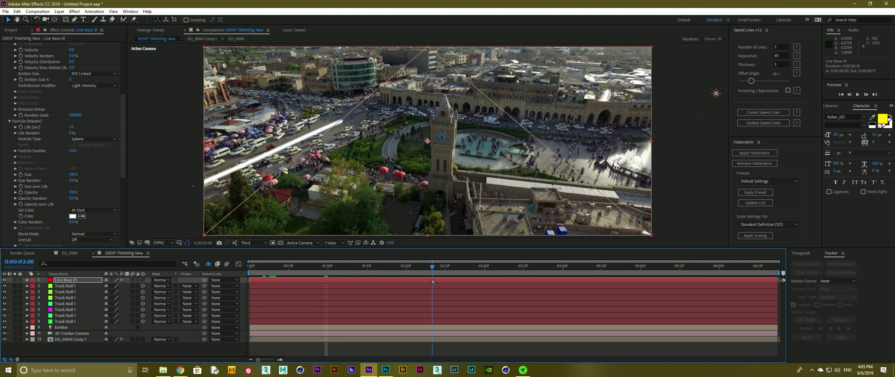
mouse_move(338, 272)
left_mouse_down()
mouse_move(426, 283)
mouse_move(324, 271)
left_mouse_up()
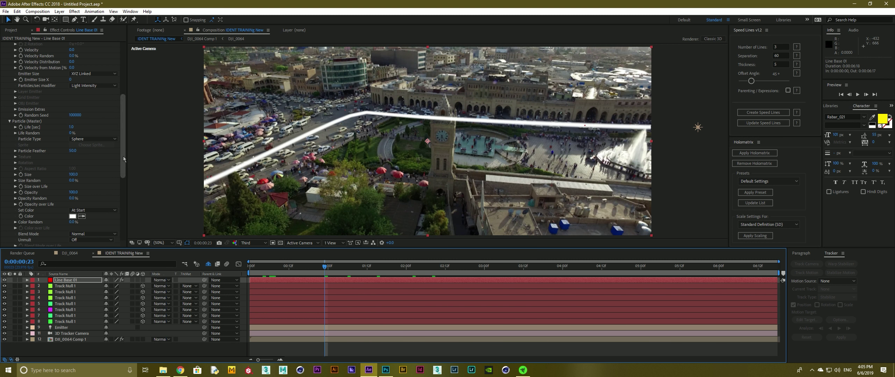
left_click_drag(123, 157, 264, 136)
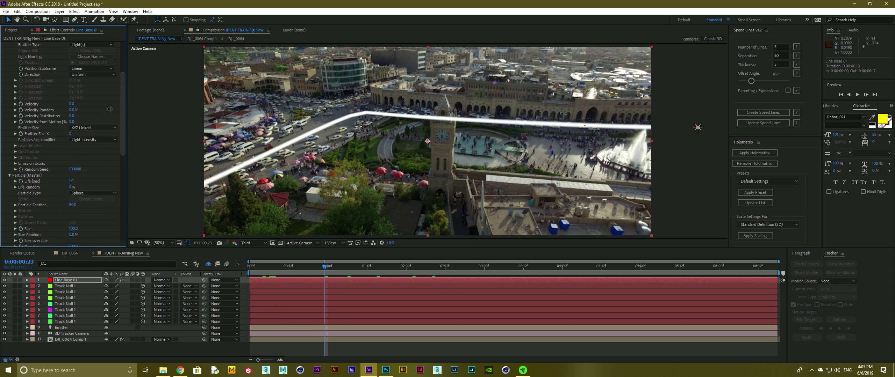
Step: Try 10x Linear and Exact (slow), then set Position Subframe to 10x Smooth
left_click(91, 69)
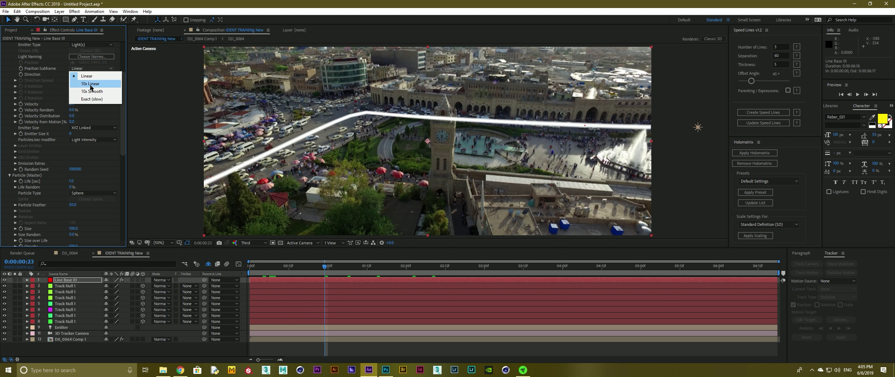
left_click(90, 84)
left_click(105, 69)
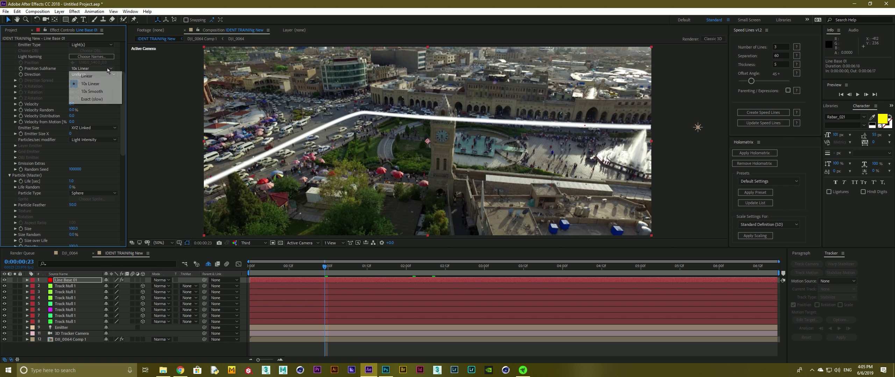
left_click(99, 100)
left_click(101, 68)
left_click(105, 91)
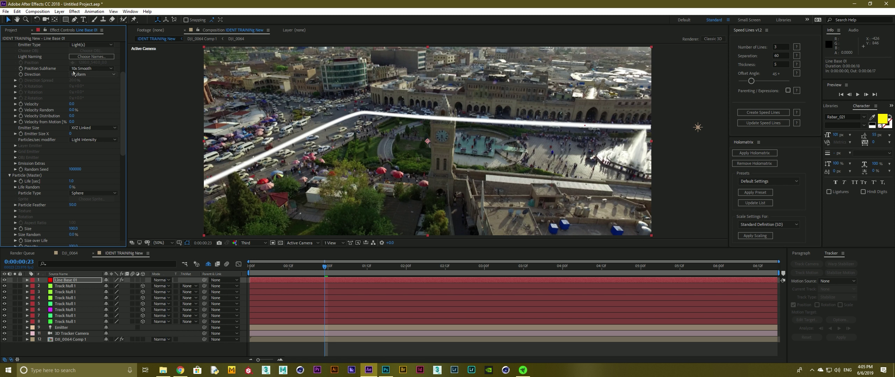
Step: Keep emission Direction on Uniform and check the trail at an early frame
left_click(108, 75)
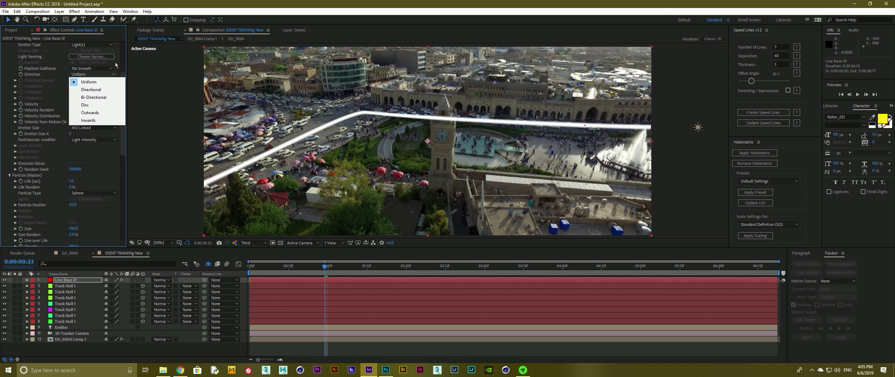
left_click(116, 65)
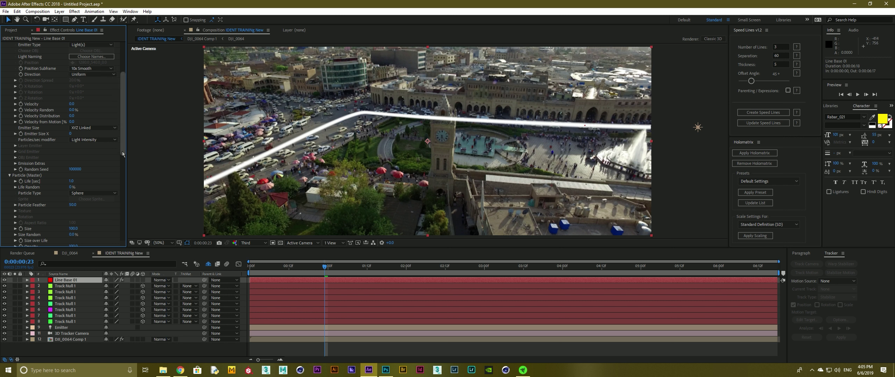
left_click_drag(121, 151, 122, 183)
left_click(269, 268)
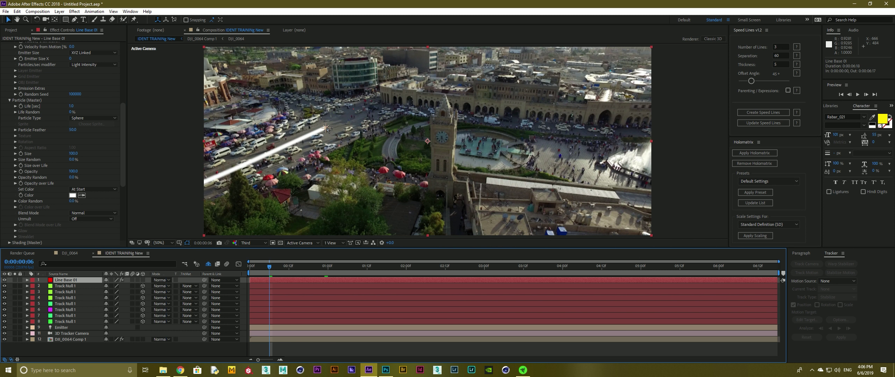
Step: Preview later frames, expand Size over Life, and widen the Effect Controls panel
left_click_drag(270, 271, 333, 272)
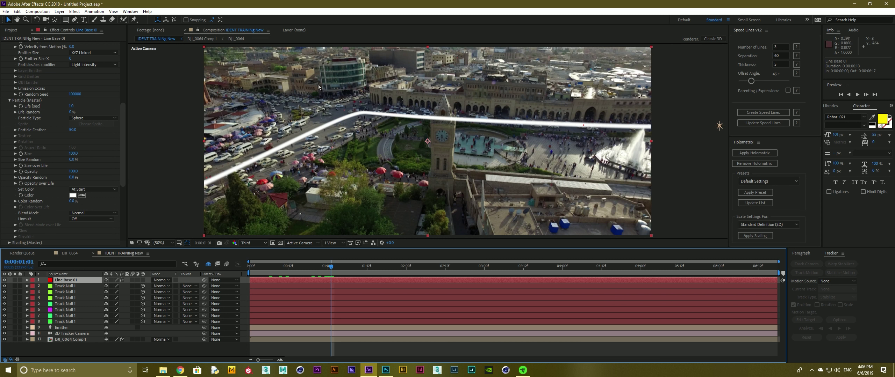
scroll(120, 154, "down", 1)
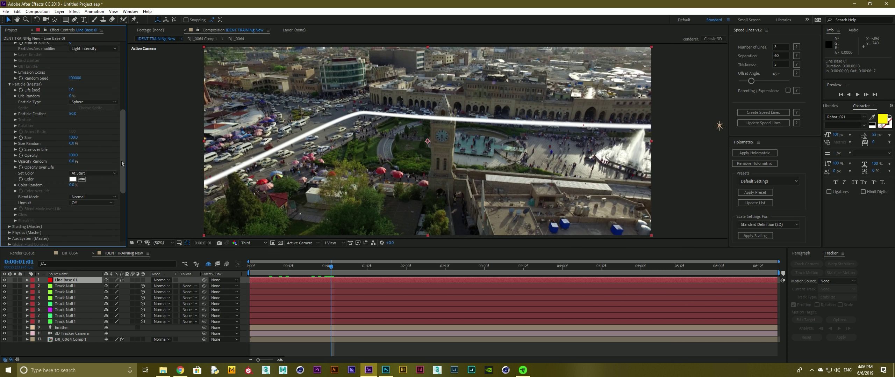
left_click(17, 149)
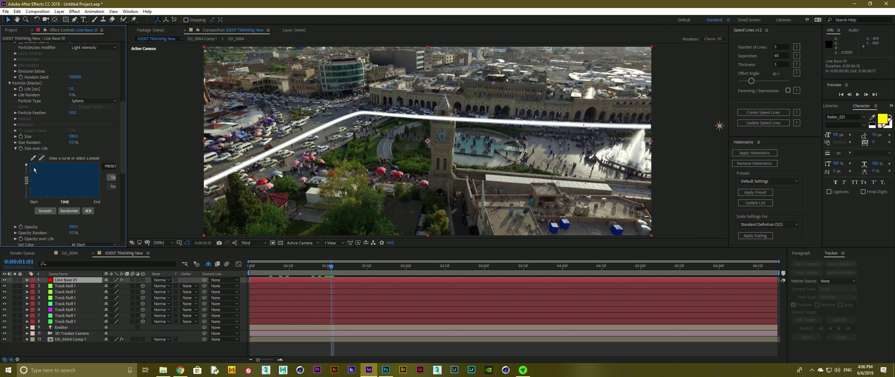
left_click_drag(128, 167, 141, 164)
scroll(141, 153, "down", 2)
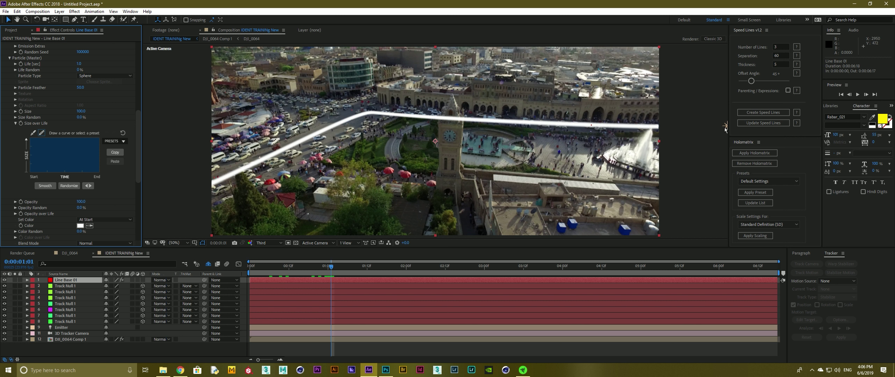
Step: Reselect Line Base 01, scroll to the Size over Life graph, and enable curve drawing
left_click(725, 129)
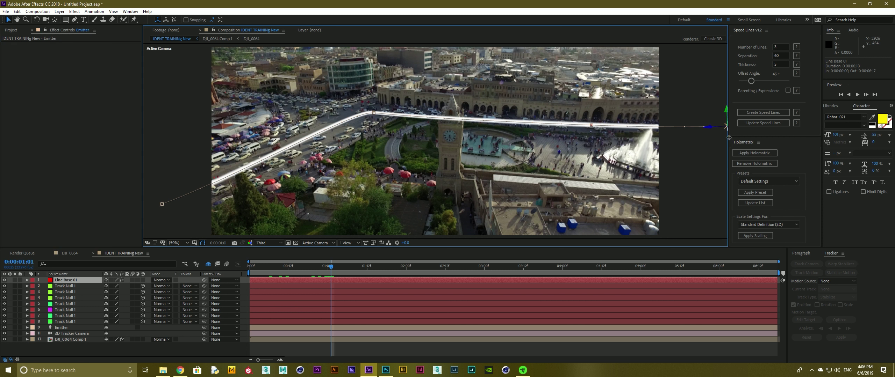
left_click(66, 280)
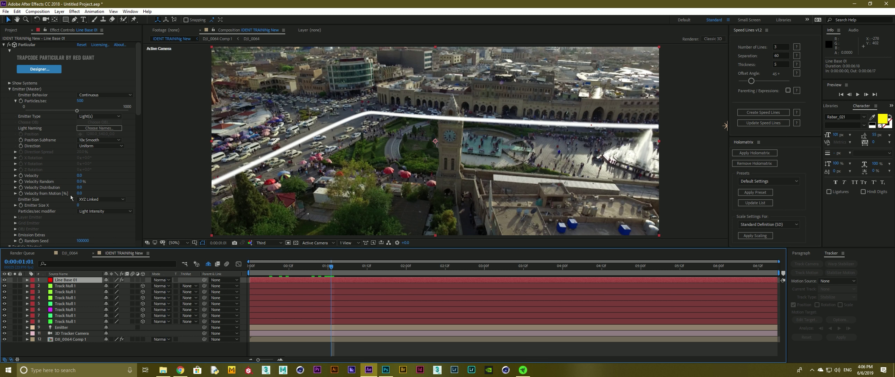
scroll(70, 198, "down", 5)
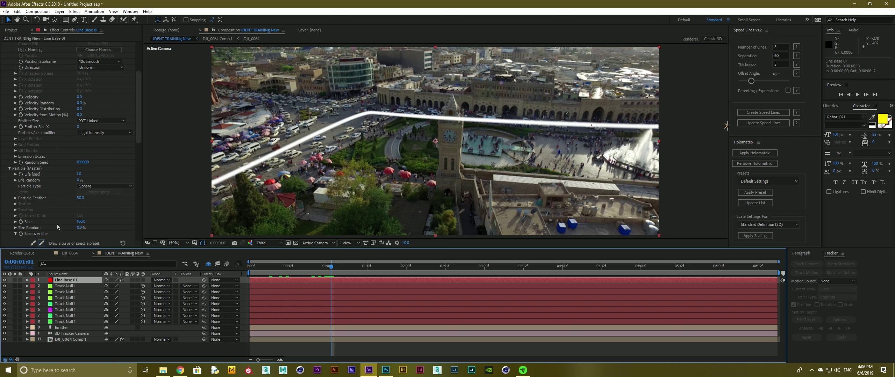
scroll(58, 225, "down", 3)
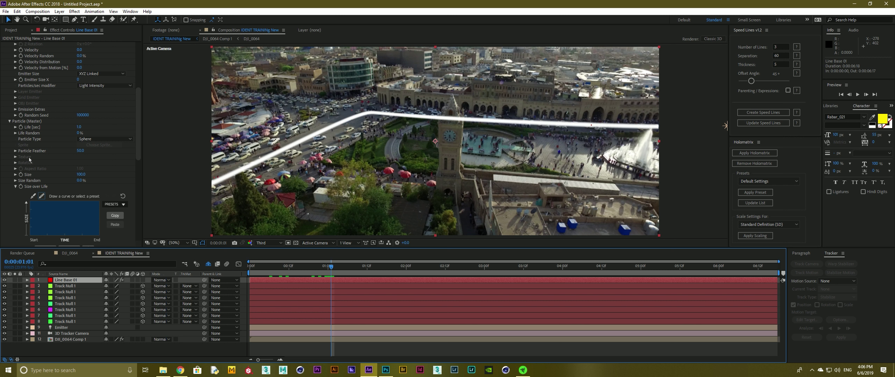
left_click(30, 202)
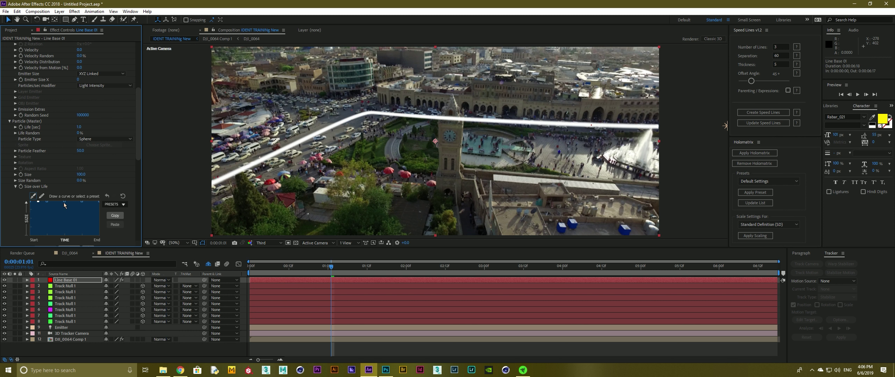
Step: Draw a repeating sawtooth of steep drops in the Size over Life graph and preview the dashes
left_click_drag(58, 191, 77, 203)
mouse_move(29, 229)
left_mouse_down()
mouse_move(37, 205)
mouse_move(58, 213)
left_mouse_up()
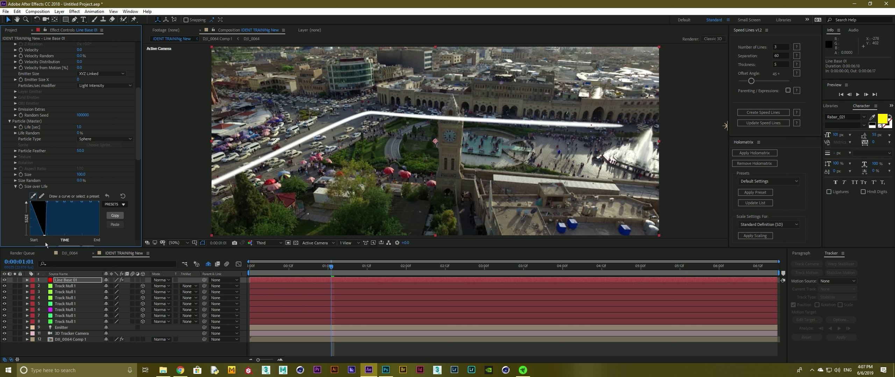
left_click_drag(47, 202, 63, 236)
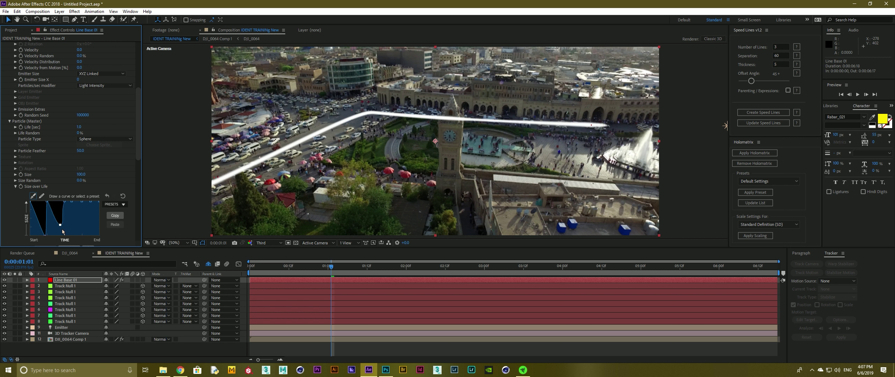
left_click_drag(73, 204, 86, 232)
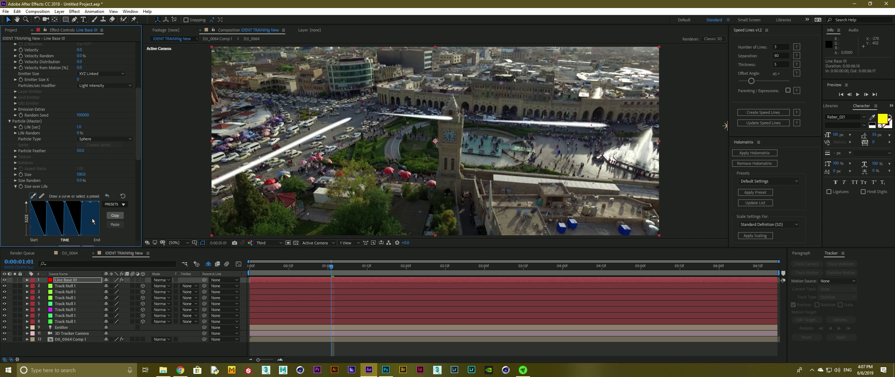
mouse_move(99, 220)
left_mouse_down()
mouse_move(93, 209)
mouse_move(92, 222)
left_mouse_up()
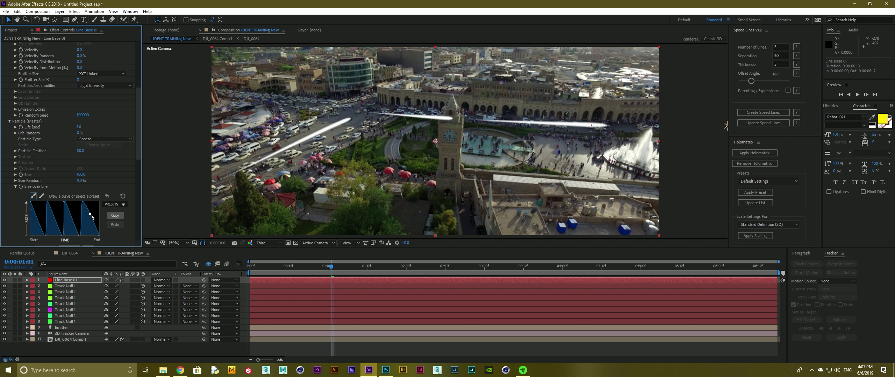
left_click_drag(84, 205, 90, 214)
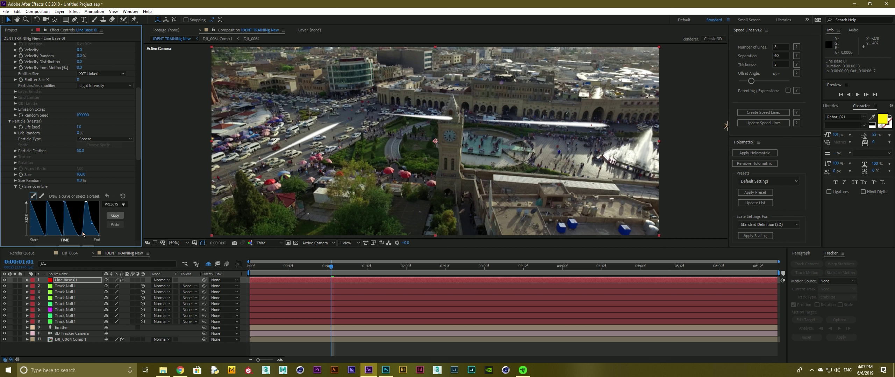
left_click_drag(81, 238, 83, 234)
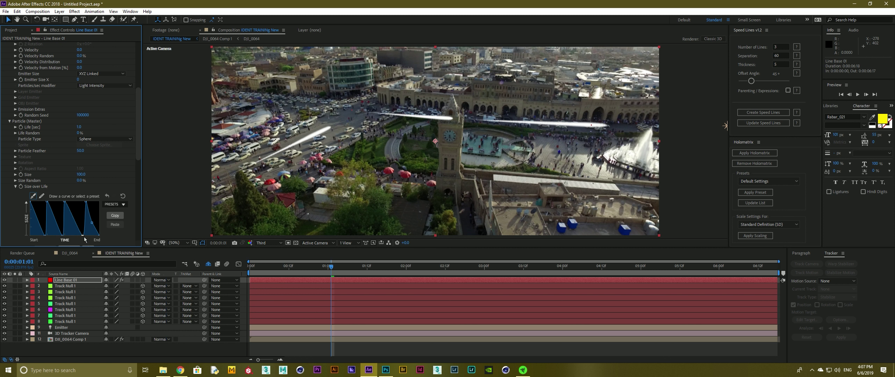
scroll(81, 228, "down", 1)
left_click_drag(92, 208, 92, 210)
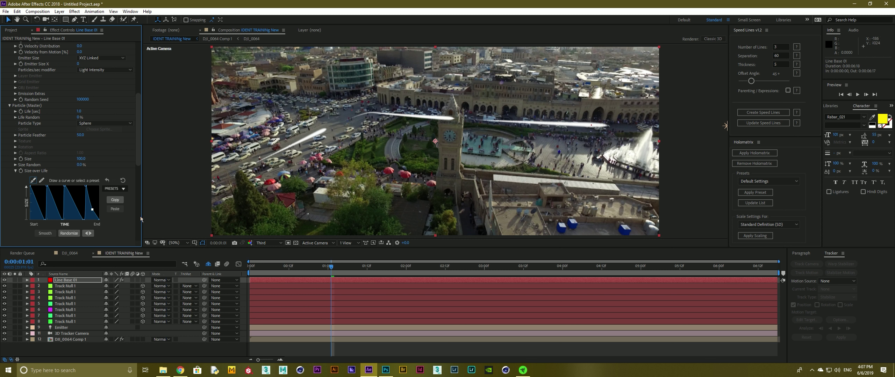
left_click_drag(249, 267, 276, 268)
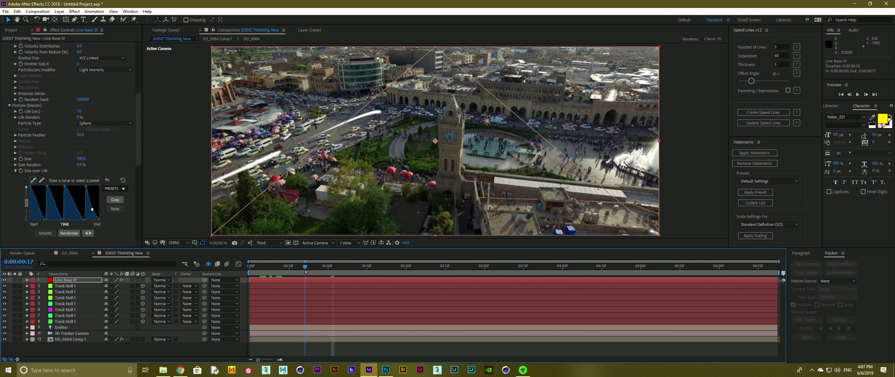
left_click_drag(277, 269, 338, 273)
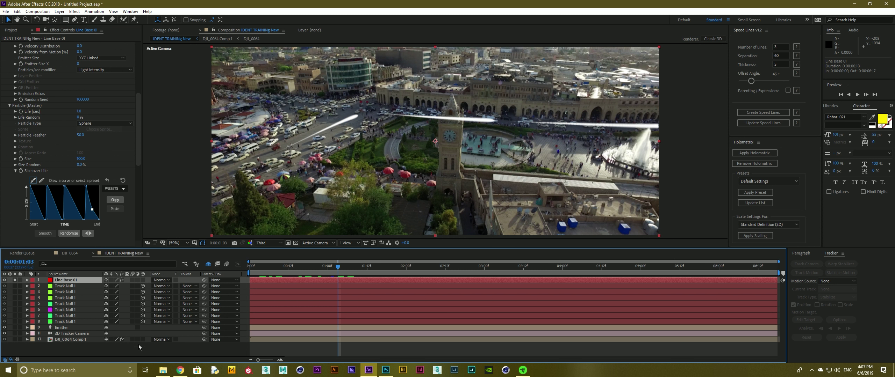
Step: Preview the dashed trail around frame 0:00:00:19 and reselect Line Base 01's settings
key("space")
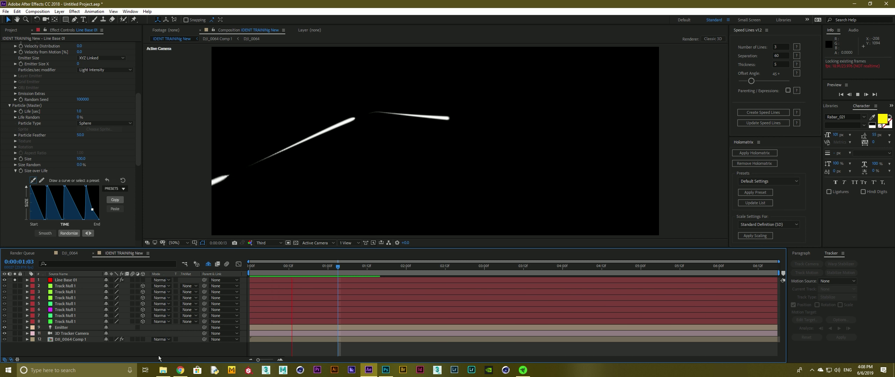
key("space")
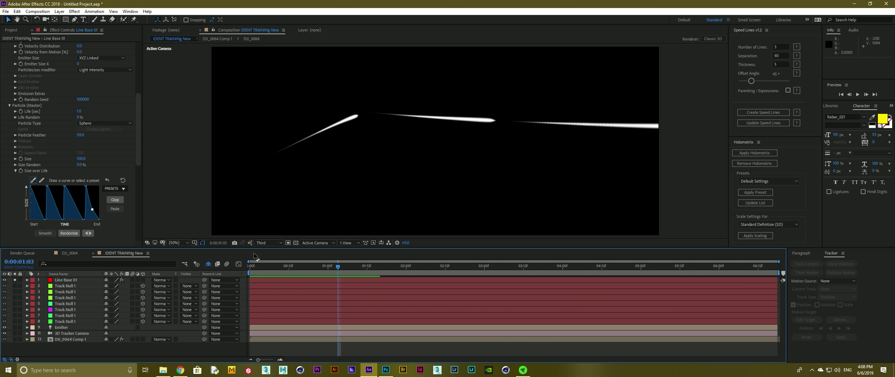
left_click_drag(248, 267, 312, 272)
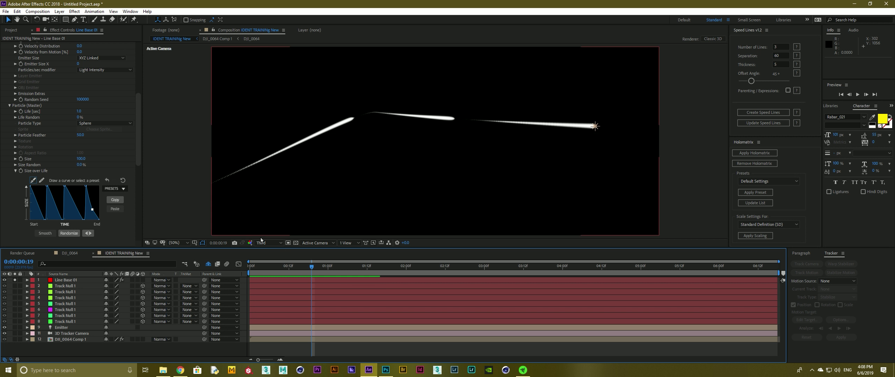
left_click_drag(277, 265, 312, 267)
left_click(594, 127)
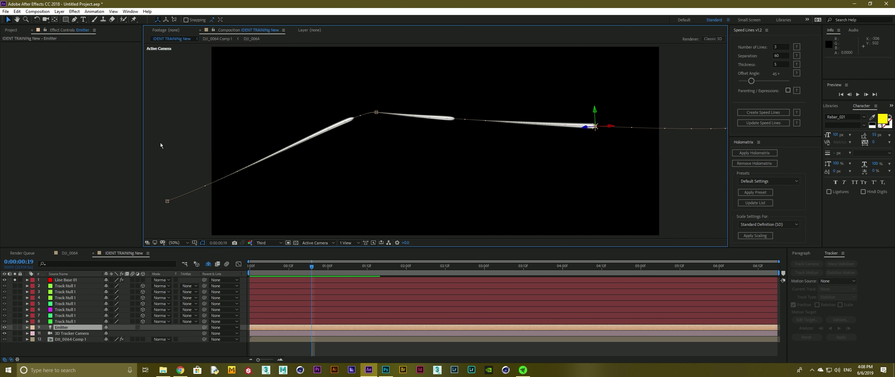
left_click(56, 280)
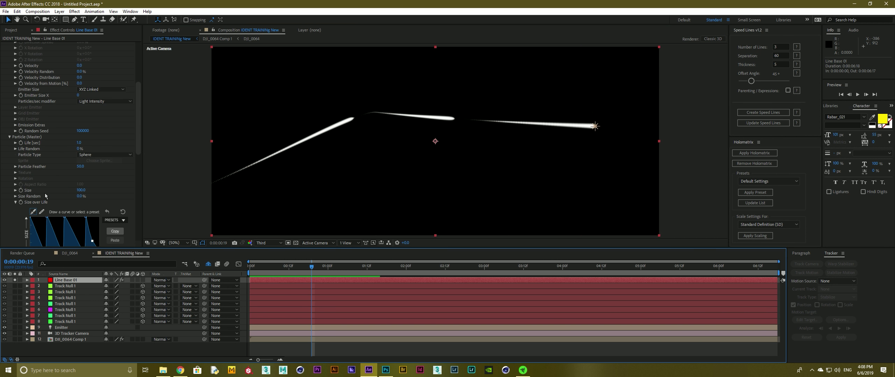
Step: Set particle Life to 2 seconds and preview the streaks
left_click(79, 143)
type("2")
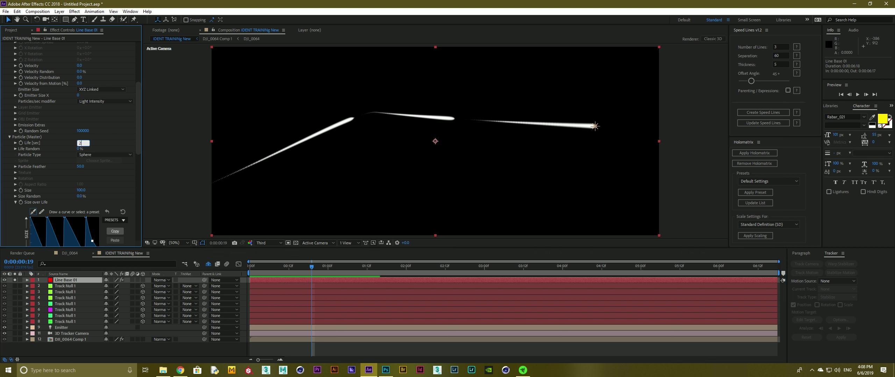
key("Return")
key("space")
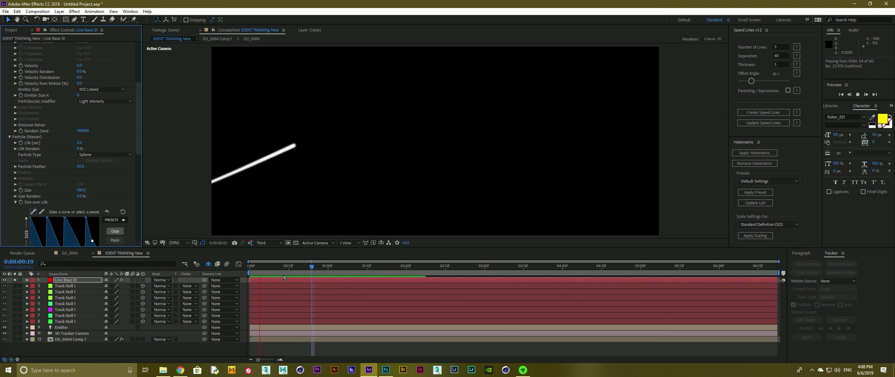
key("space")
Step: Raise particle Life to 3 seconds and preview up to frame 0:00:00:23
left_click(79, 143)
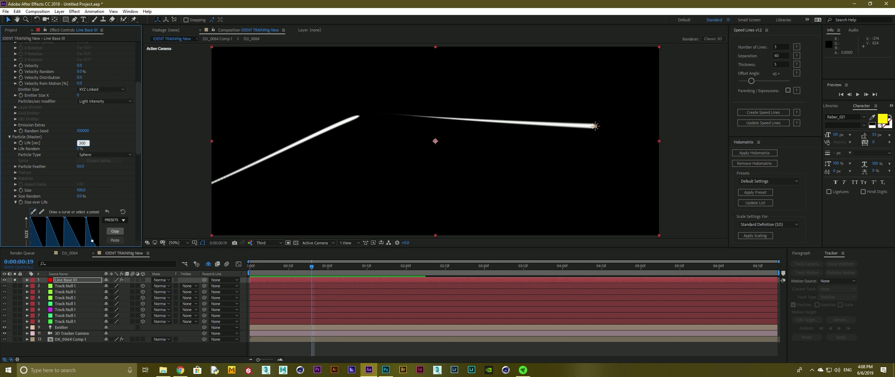
key("Return")
key("space")
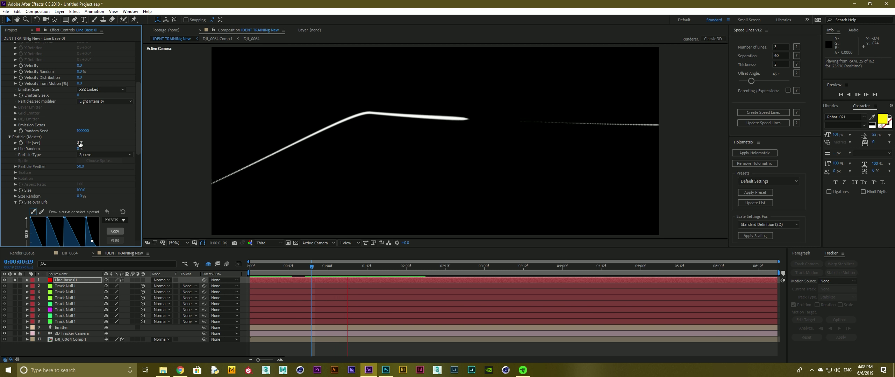
left_click_drag(266, 267, 325, 267)
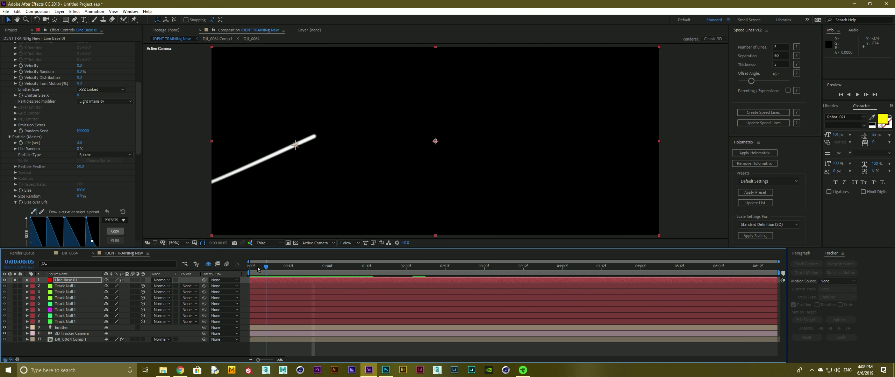
left_click(180, 244)
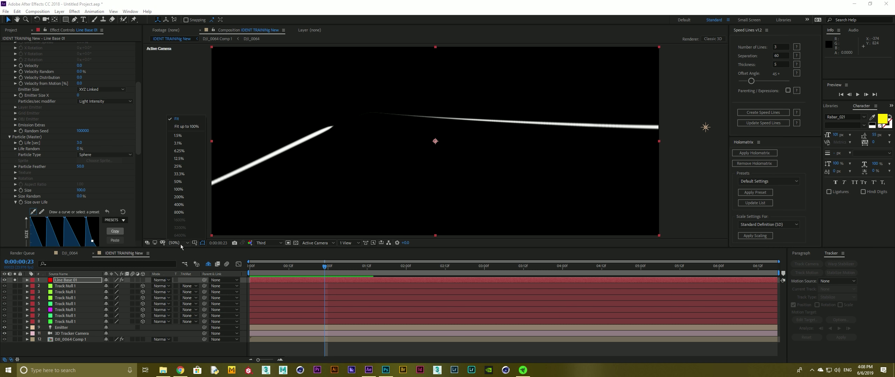
Step: Reselect Line Base 01 and change the Particle Color to orange FFA200
left_click(62, 283)
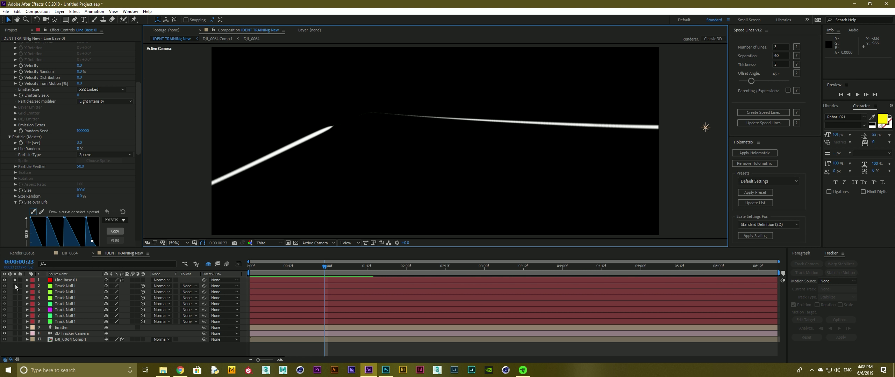
left_click(63, 281)
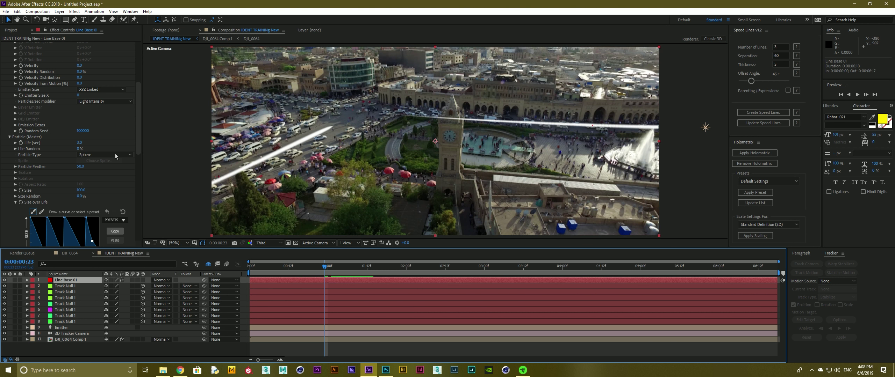
scroll(115, 156, "down", 4)
scroll(96, 146, "down", 4)
left_click(80, 132)
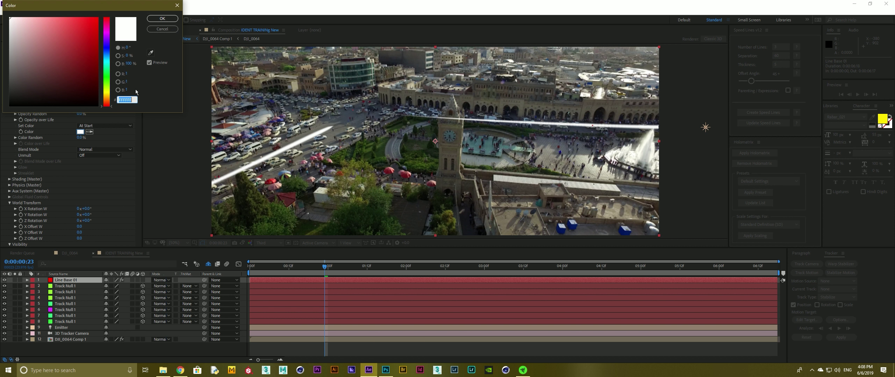
left_click(107, 97)
left_click_drag(94, 21, 140, 12)
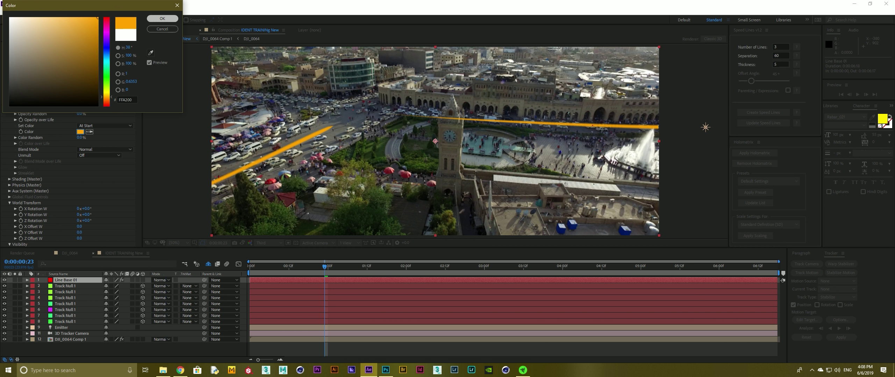
left_click(162, 19)
left_click(162, 280)
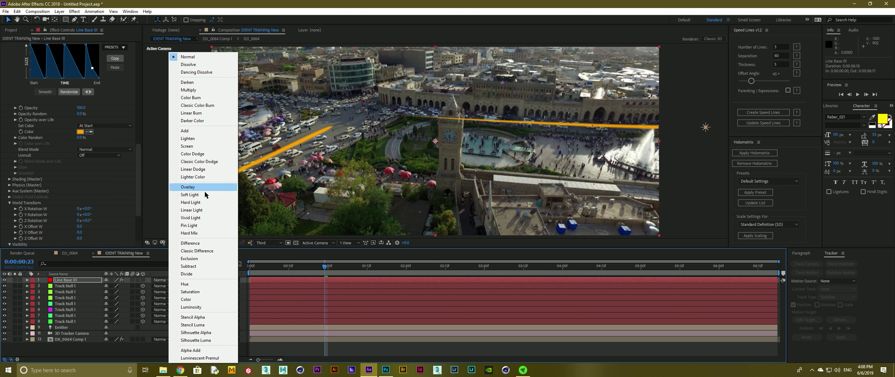
Step: Switch Line Base 01 to Add mode and scrub from 0:00:00:05 to 0:00:01:02 to check the glow
left_click(194, 131)
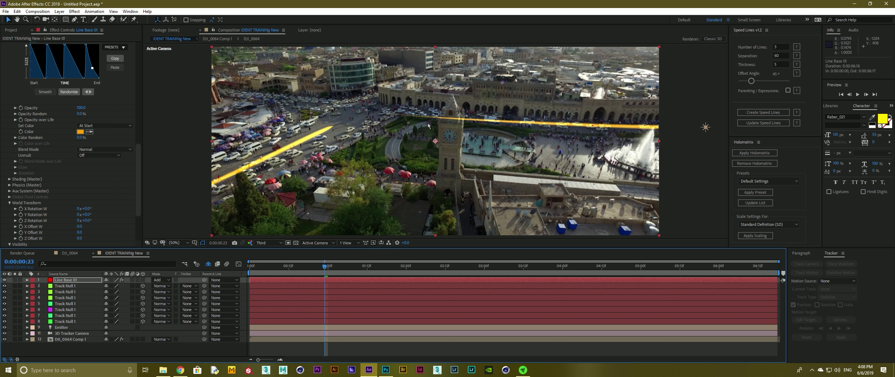
left_click_drag(252, 268, 267, 268)
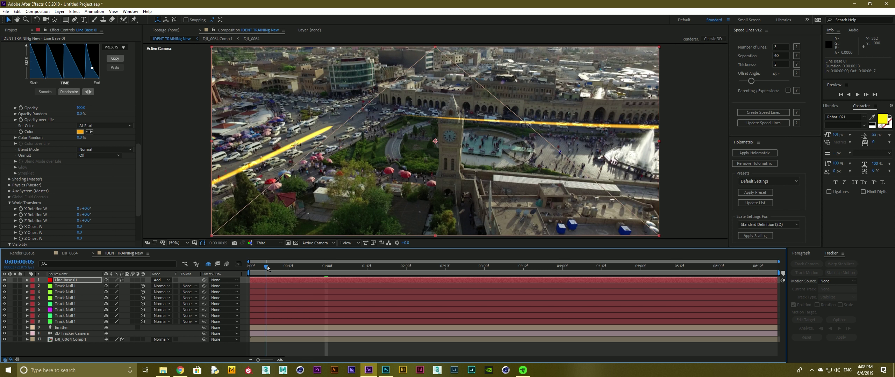
mouse_move(267, 269)
left_mouse_down()
mouse_move(331, 270)
mouse_move(297, 277)
left_mouse_up()
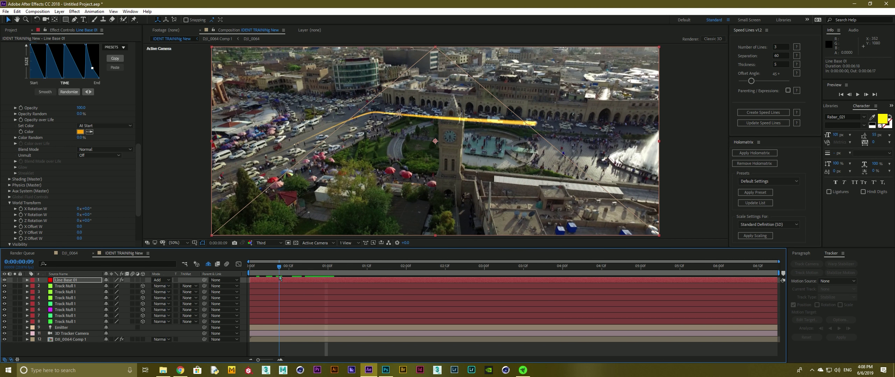
mouse_move(297, 277)
left_mouse_down()
mouse_move(337, 276)
mouse_move(318, 276)
left_mouse_up()
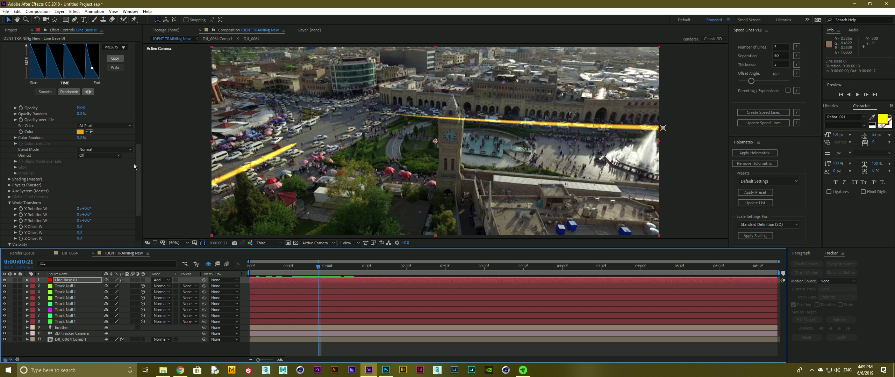
left_click_drag(140, 170, 141, 67)
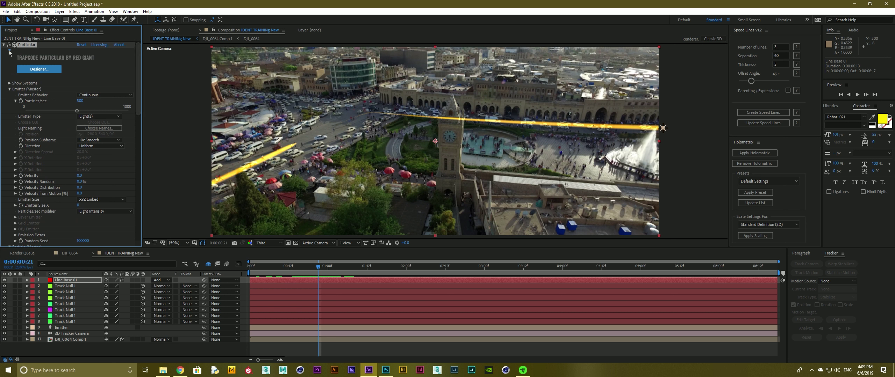
Step: Collapse Particular's Emitter, Particle, World Transform and Visibility groups, then bring up the FX Console search
scroll(10, 53, "down", 2)
left_click(10, 63)
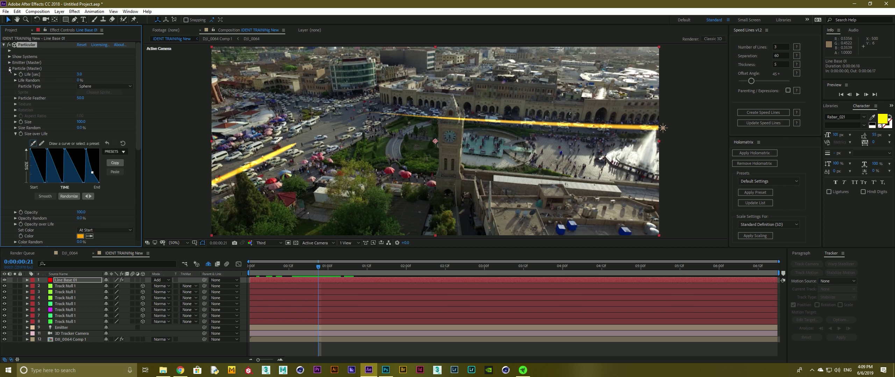
left_click(9, 68)
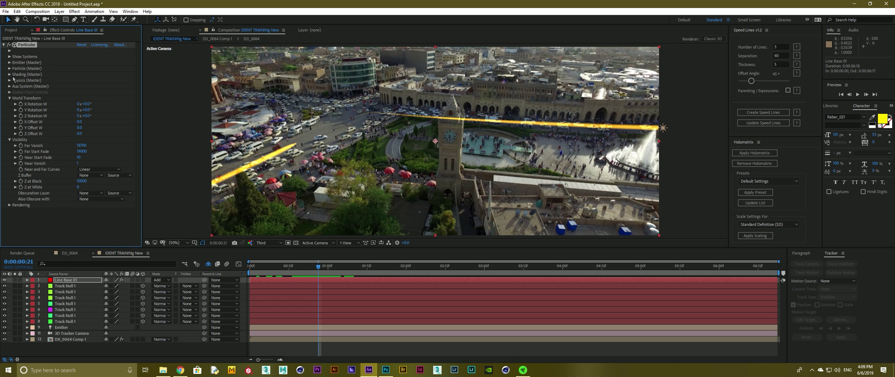
left_click(9, 98)
left_click(9, 104)
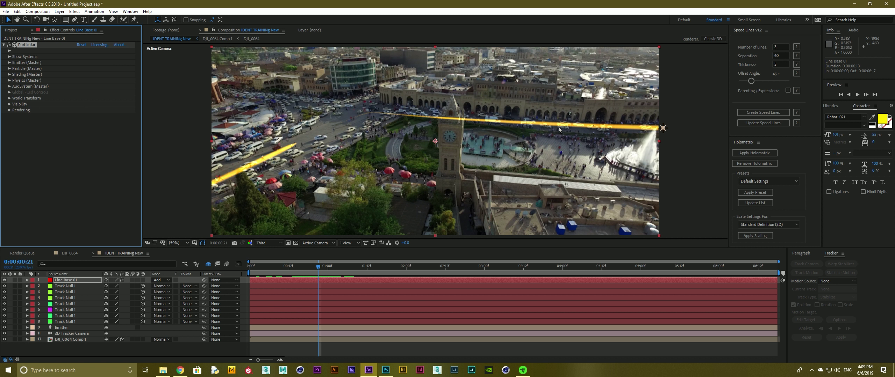
key("ctrl+space")
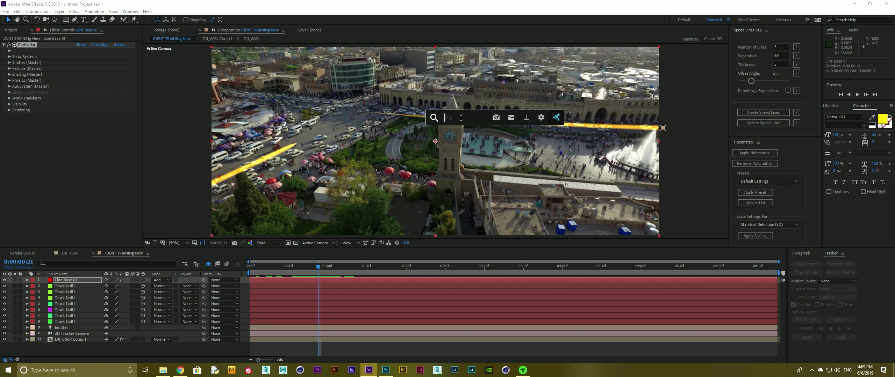
Step: Apply Gaussian Blur to Line Base 01 with Repeat Edge Pixels on and higher Blurriness
type("blur")
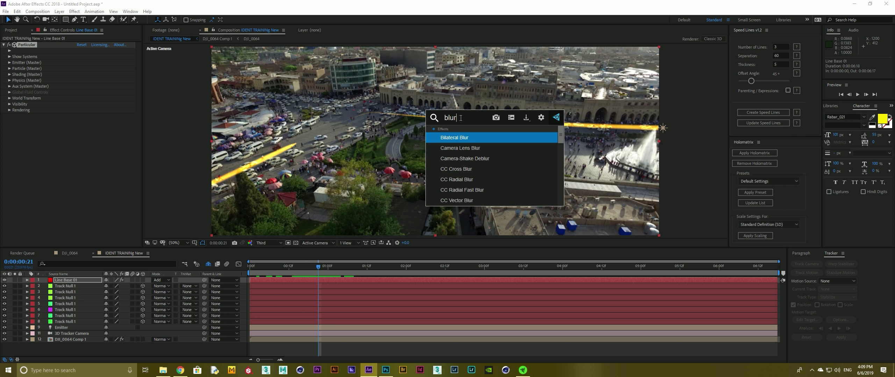
scroll(486, 170, "down", 3)
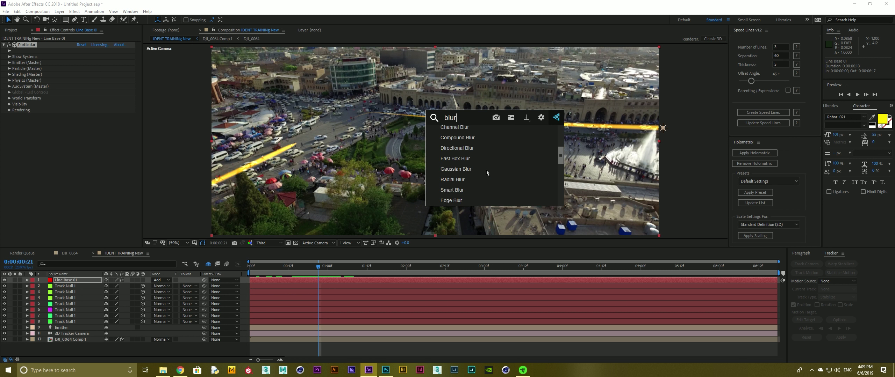
scroll(486, 171, "up", 2)
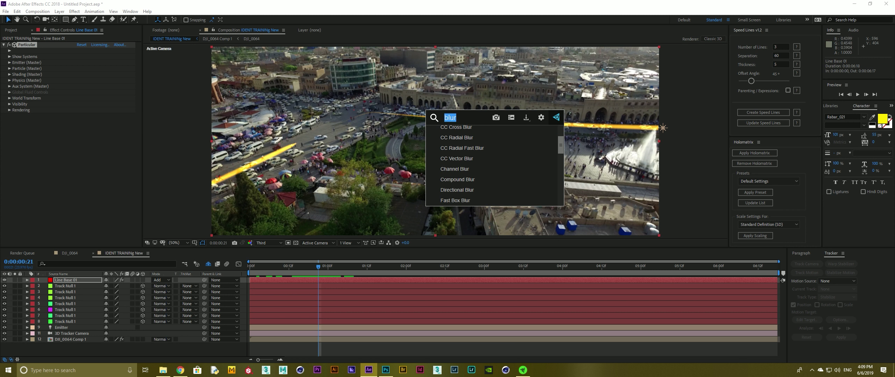
type("gaus")
key("Return")
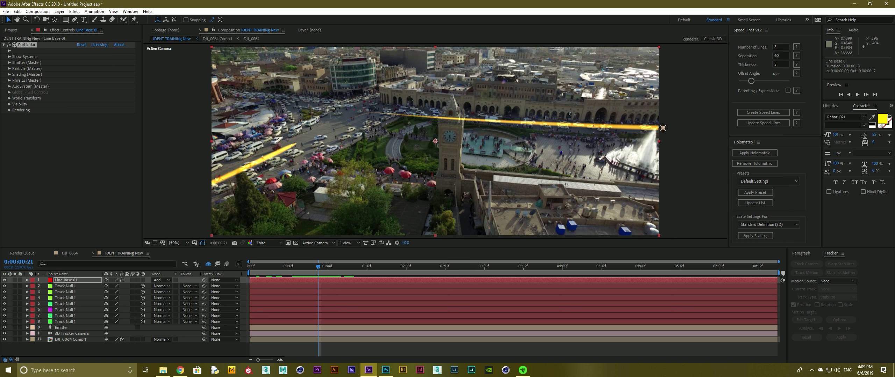
left_click(95, 135)
mouse_move(79, 122)
left_mouse_down()
mouse_move(283, 130)
mouse_move(408, 120)
left_mouse_up()
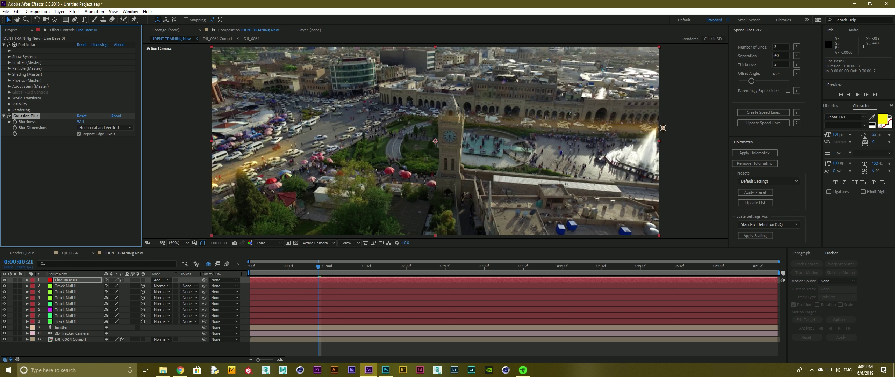
Step: Check the blurred streak at an earlier frame, then duplicate the Line Base 01 layer
left_click_drag(252, 268, 345, 269)
left_click(65, 280)
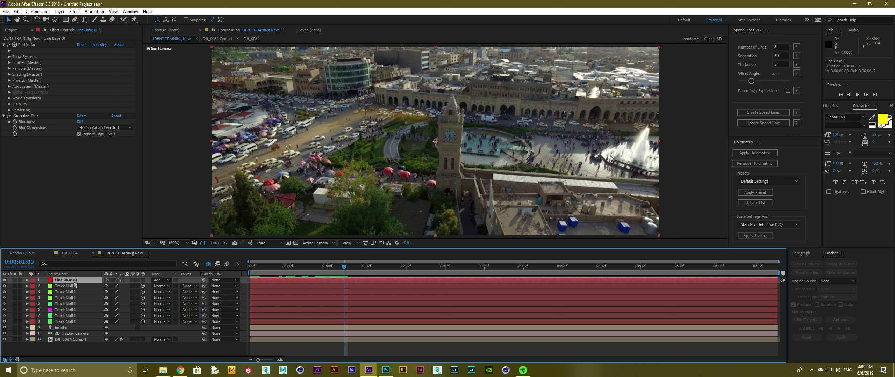
key("ctrl+d")
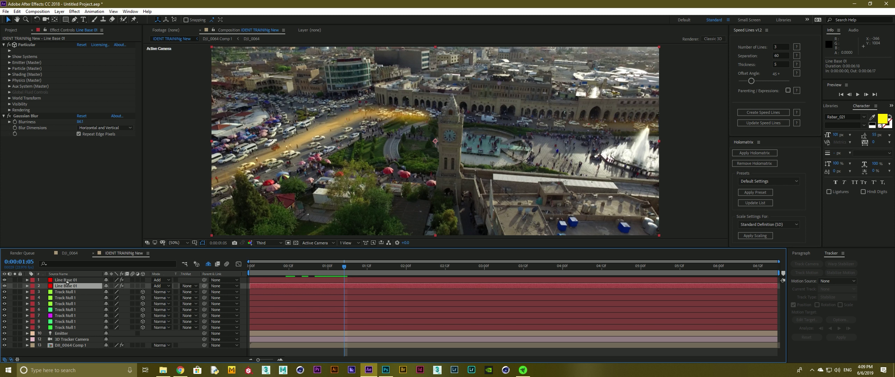
Step: Delete Gaussian Blur from the top Line Base 01 copy and review the sharp streak at frames 13–20
left_click(22, 117)
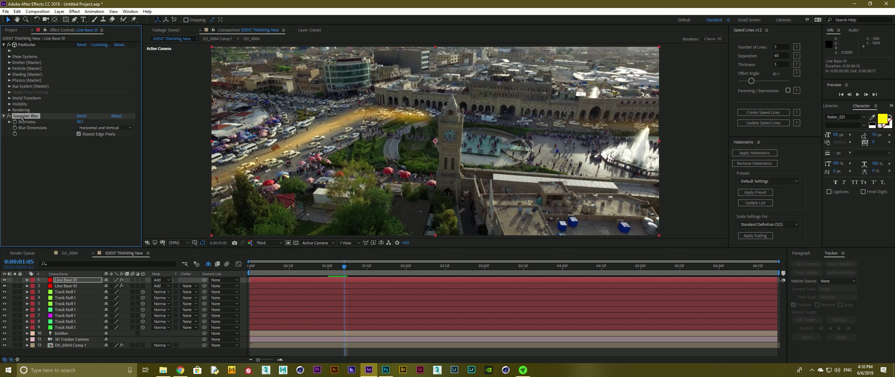
left_click(75, 286)
left_click(75, 280)
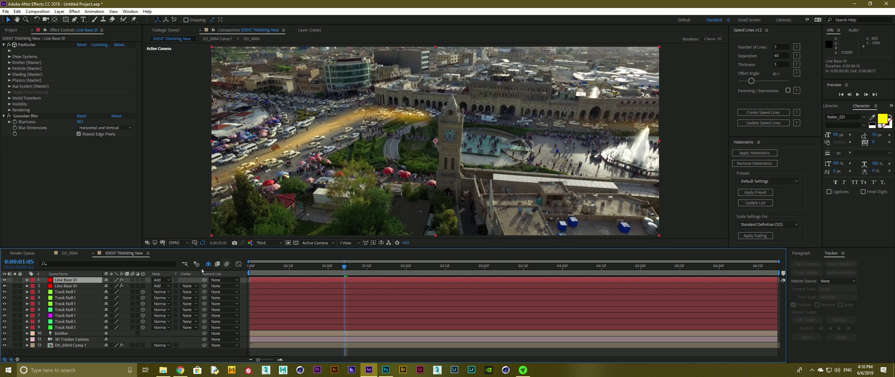
left_click(27, 116)
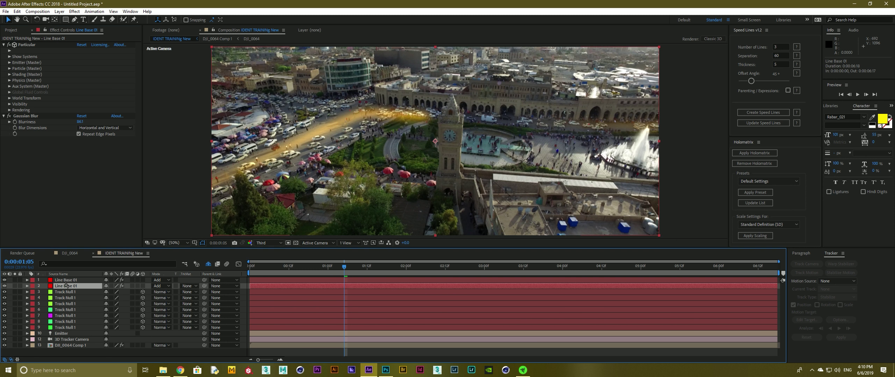
key("Delete")
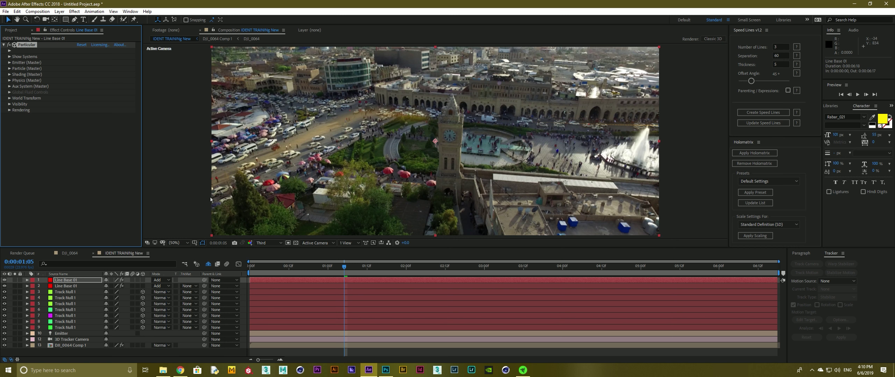
left_click_drag(281, 272, 293, 272)
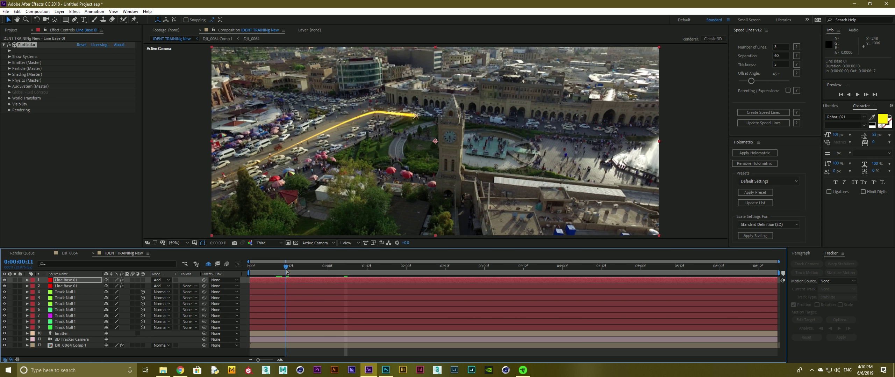
left_click_drag(292, 272, 314, 272)
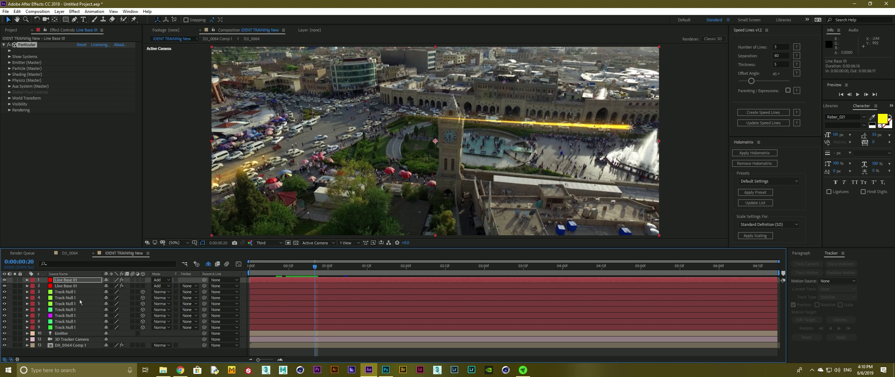
left_click(80, 283)
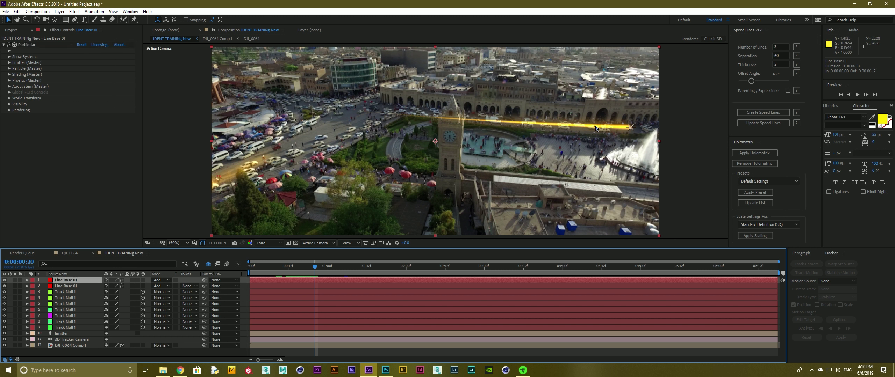
Step: Keep the emitter Continuous and set Particle Type to Glow Sphere (No DOF)
left_click(9, 63)
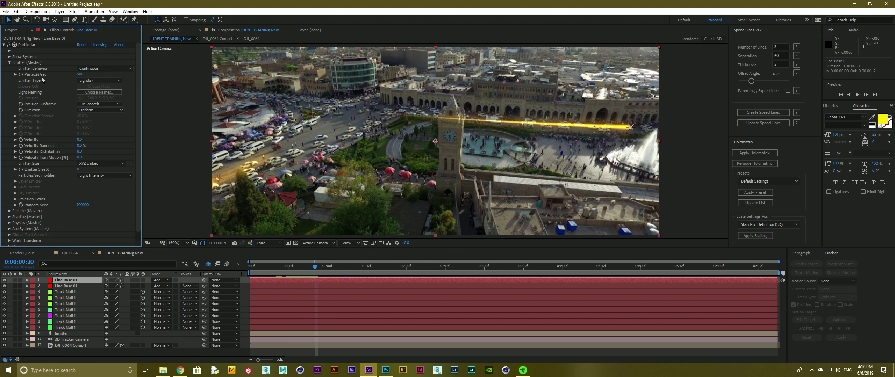
left_click(105, 69)
left_click(91, 69)
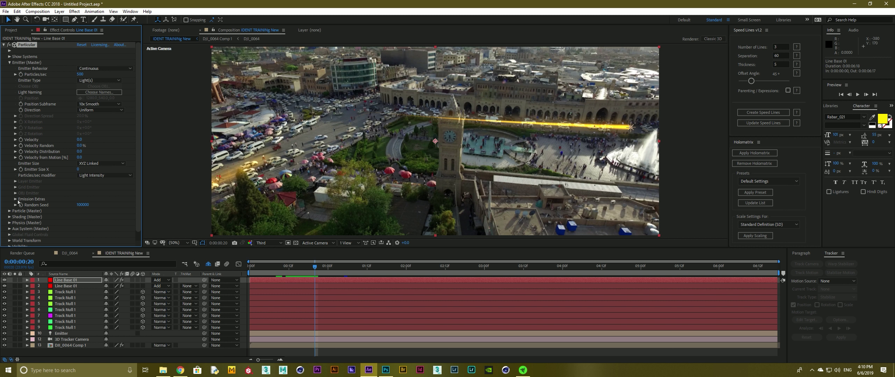
scroll(18, 202, "down", 1)
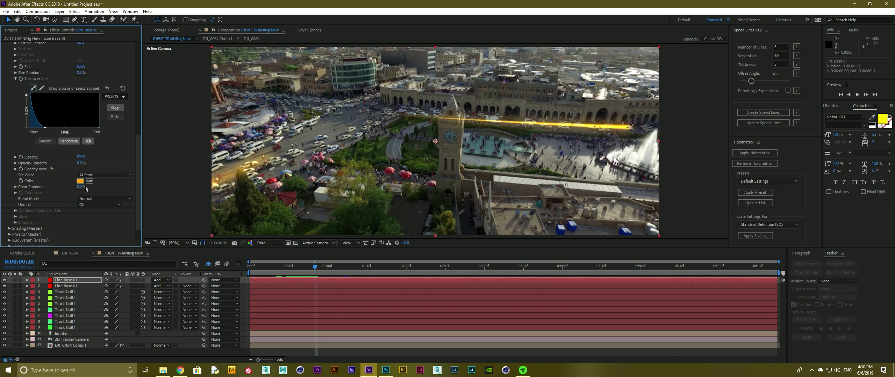
scroll(80, 172, "down", 3)
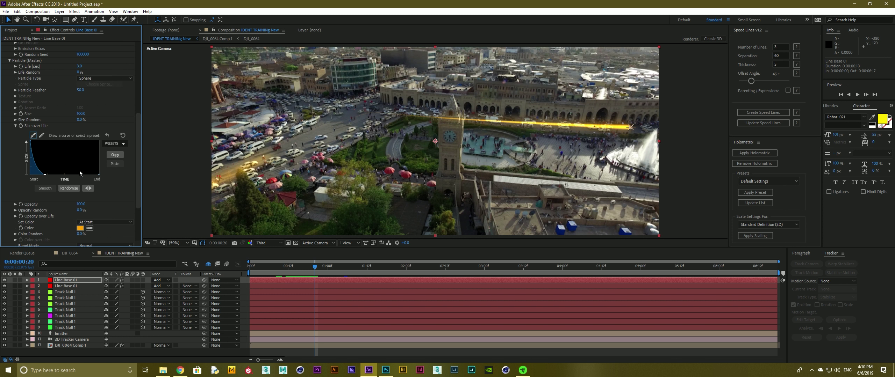
left_click(102, 78)
left_click(100, 94)
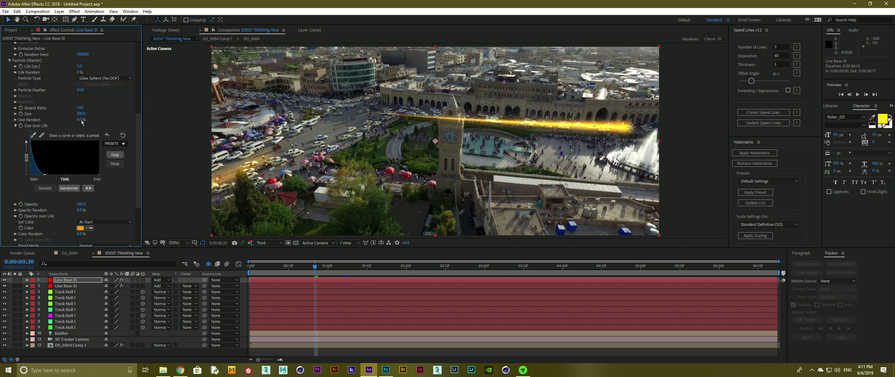
Step: Raise Particles/sec to 1590 and set Particle Size to 25
left_click_drag(80, 113, 64, 116)
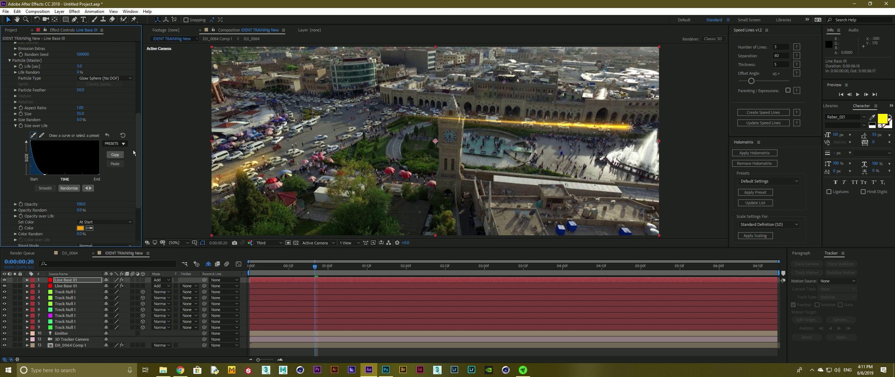
scroll(133, 149, "up", 5)
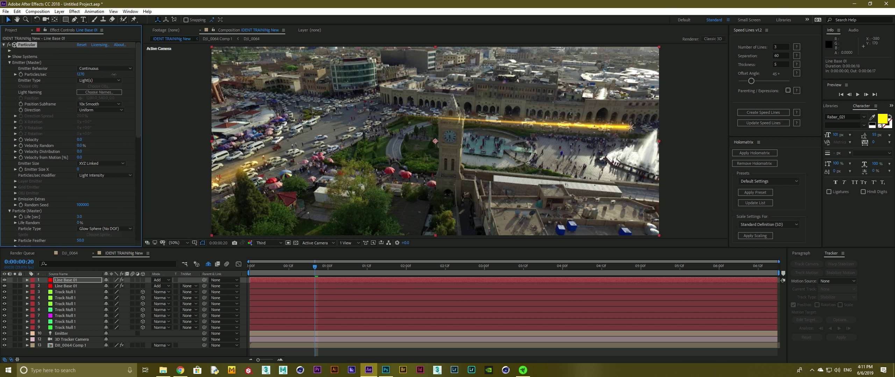
mouse_move(114, 74)
left_mouse_down()
mouse_move(123, 76)
mouse_move(130, 104)
left_mouse_up()
scroll(112, 161, "down", 3)
scroll(111, 161, "down", 4)
left_click(81, 170)
type("25")
key("Return")
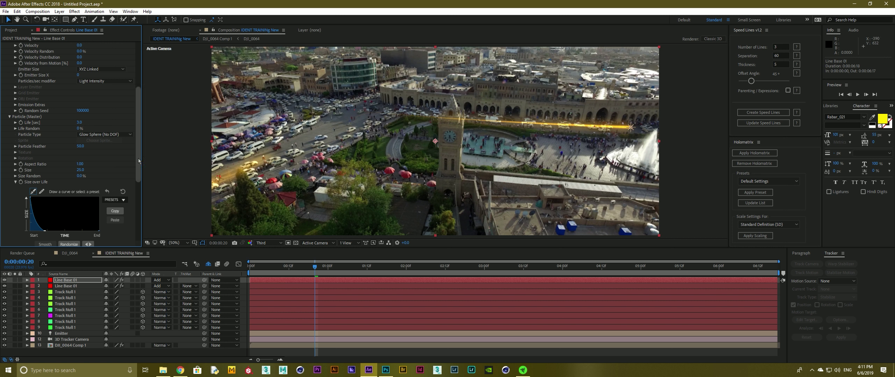
Step: Review the thinner glowing streak at frame 15
scroll(133, 80, "up", 6)
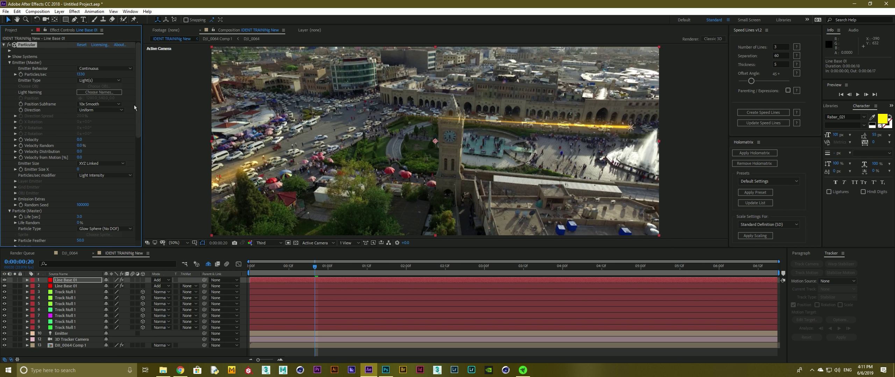
left_click_drag(139, 130, 148, 201)
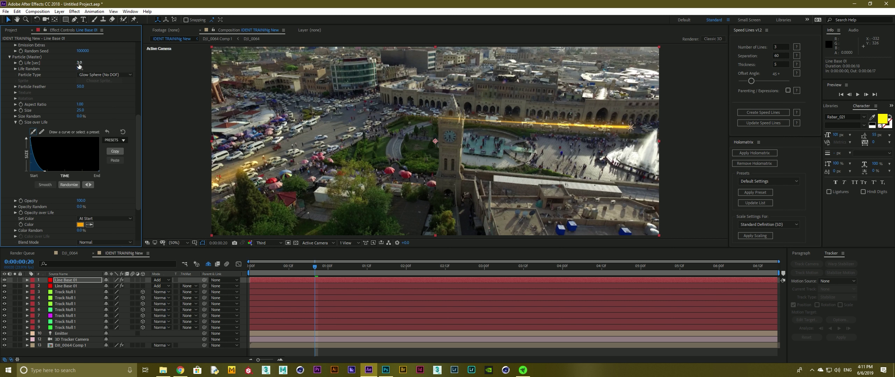
left_click_drag(139, 196, 145, 229)
left_click_drag(266, 274, 321, 277)
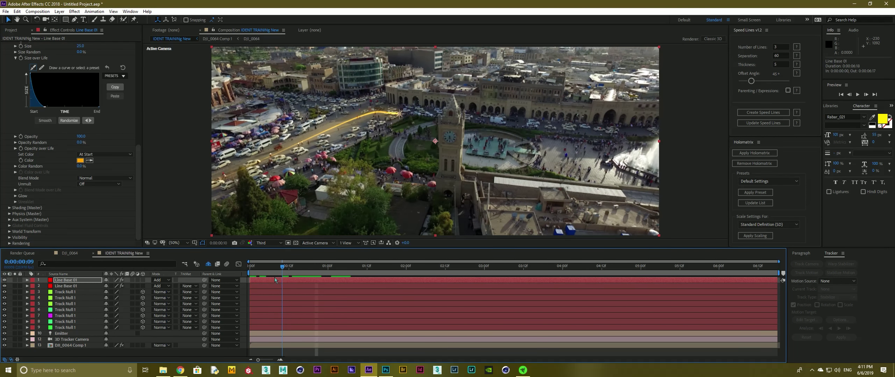
Step: Redraw Size over Life as three tall peaks, pull the last dip earlier, and preview the trail
left_click(45, 107)
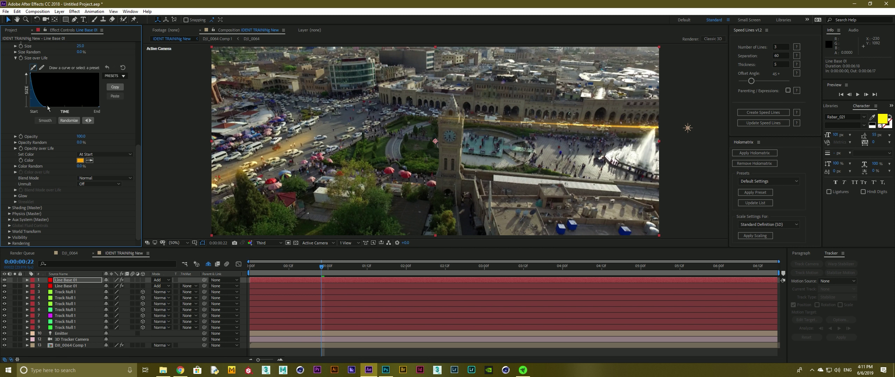
left_click(33, 68)
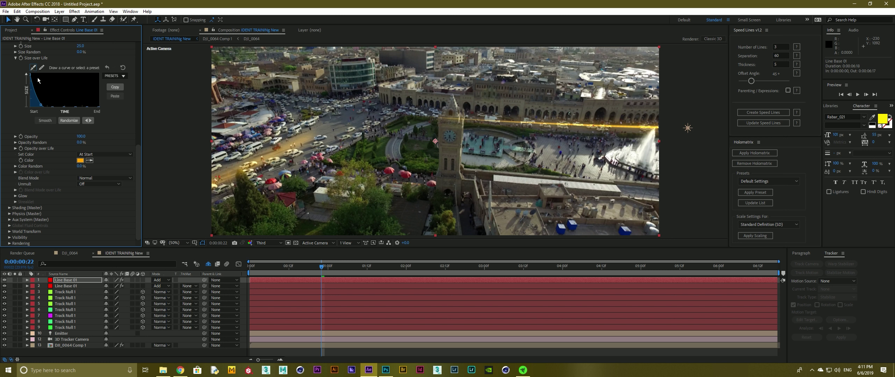
left_click_drag(51, 101, 49, 73)
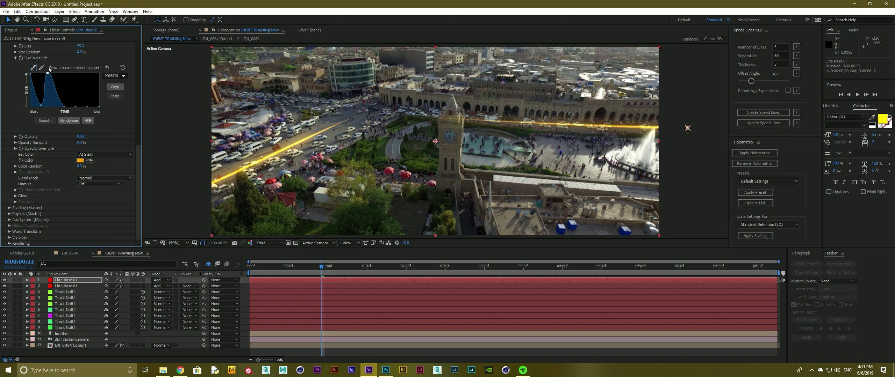
left_click_drag(47, 112, 49, 117)
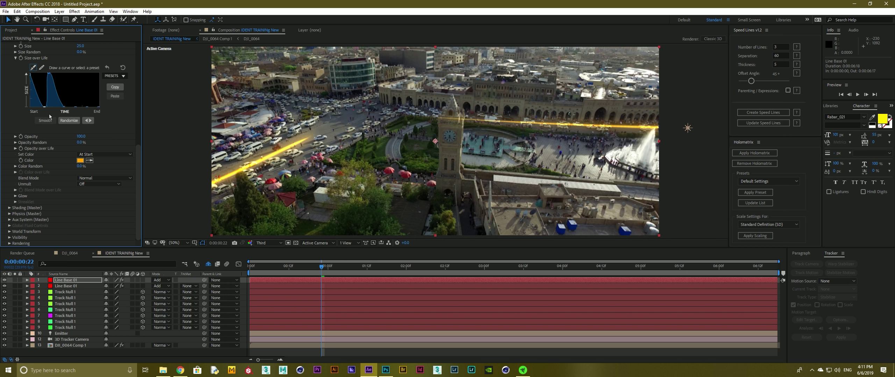
left_click_drag(75, 107, 68, 62)
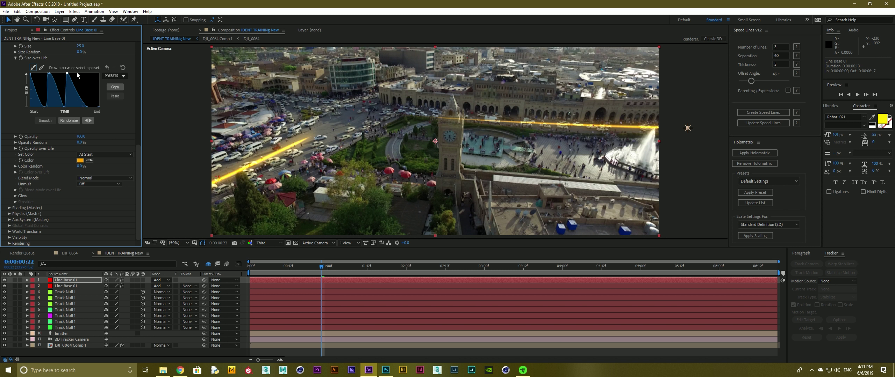
left_click_drag(99, 109, 89, 66)
left_click_drag(89, 106, 99, 106)
left_click_drag(87, 107, 81, 107)
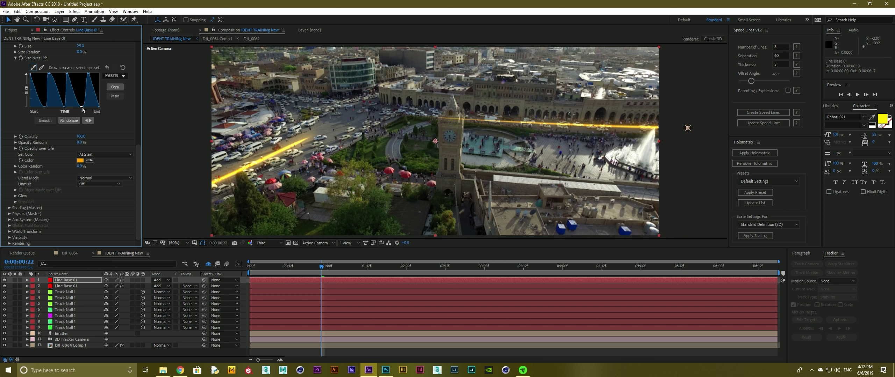
key("space")
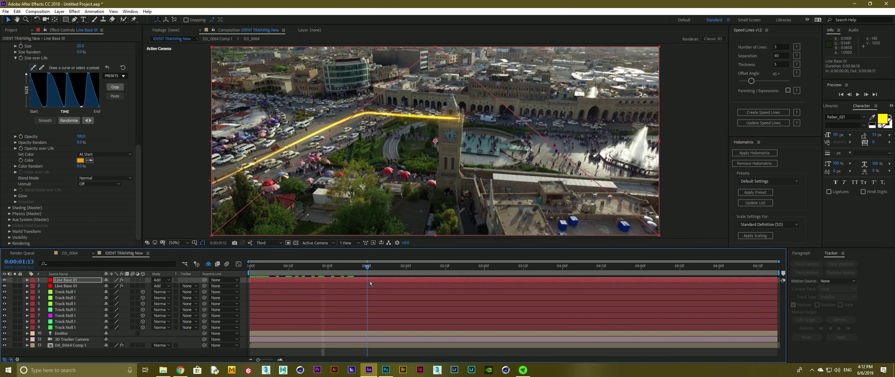
Step: Switch Particle Type to Streaklet, raise the particle size, and play the streak from the start
scroll(133, 129, "up", 5)
left_click(79, 97)
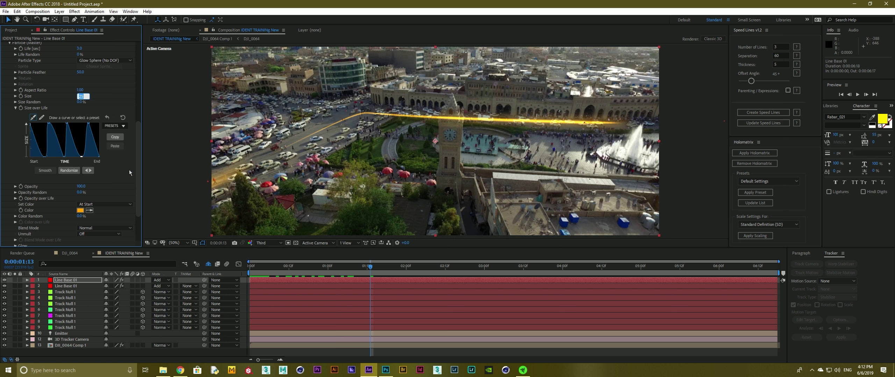
left_click(103, 61)
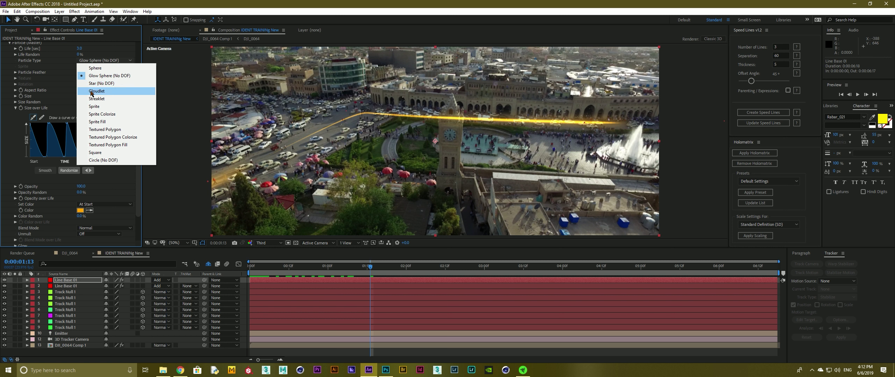
left_click(109, 99)
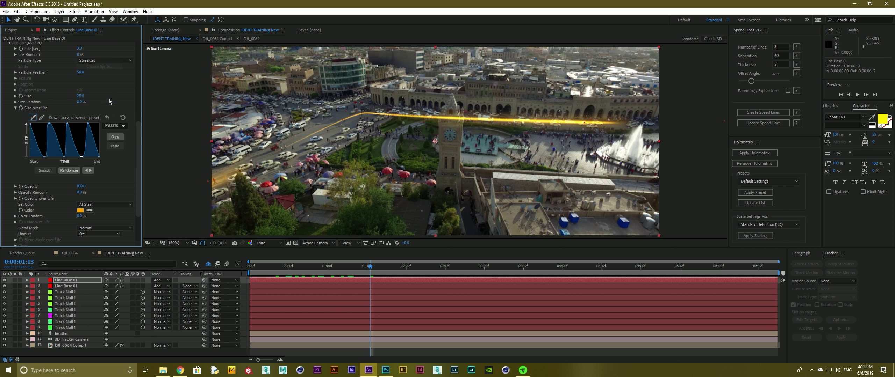
left_click_drag(80, 96, 120, 95)
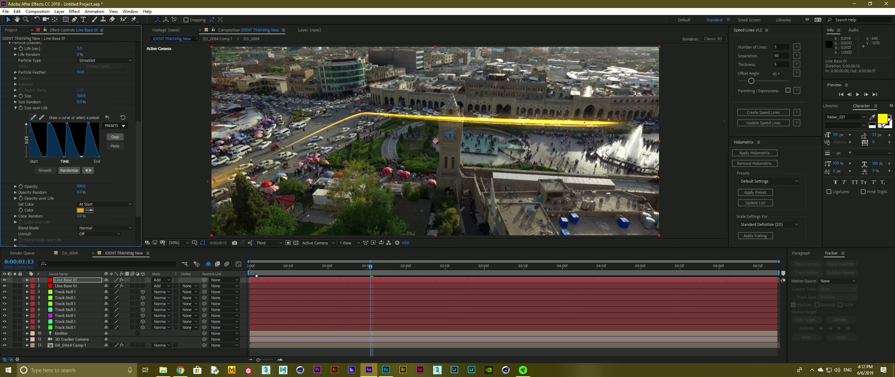
left_click(249, 274)
left_click_drag(249, 274, 314, 274)
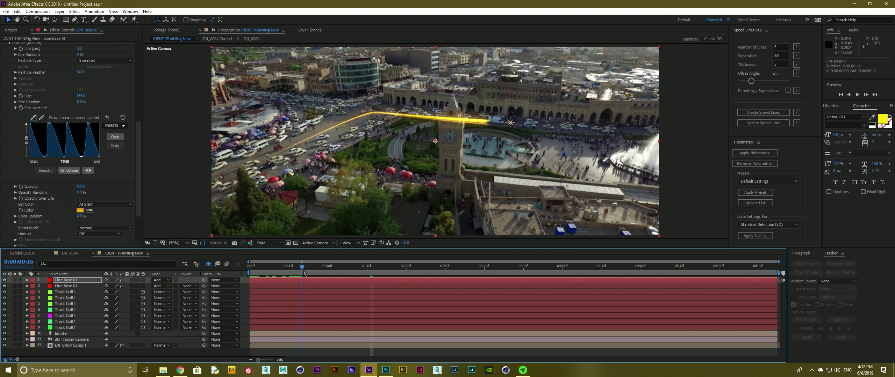
key("space")
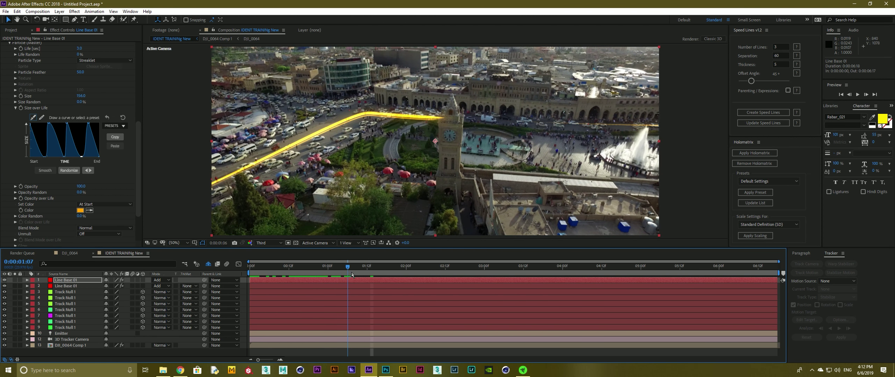
Step: Shift the first and third Size over Life peaks later, set Size to 100, and duplicate the layer
left_click_drag(50, 126, 73, 122)
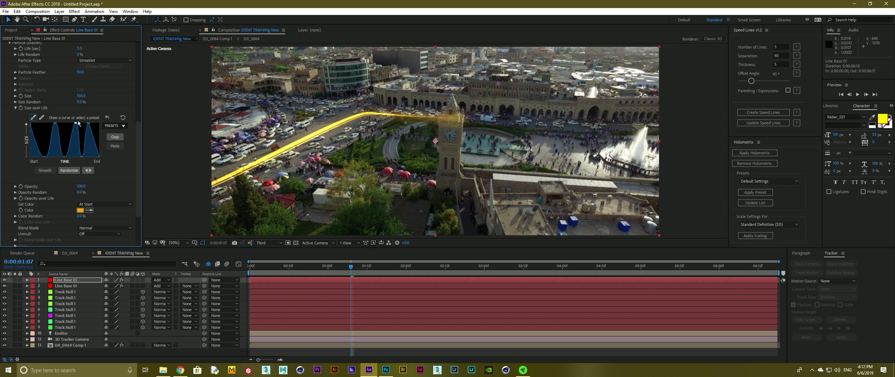
left_click_drag(89, 123, 92, 122)
left_click_drag(250, 268, 357, 270)
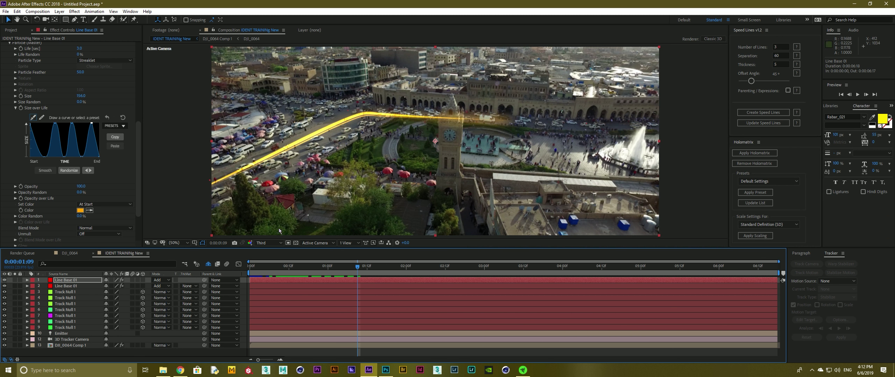
left_click(80, 95)
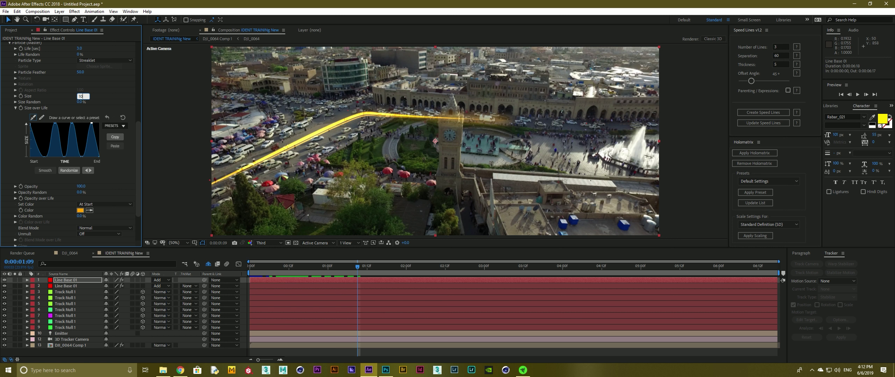
key("Return")
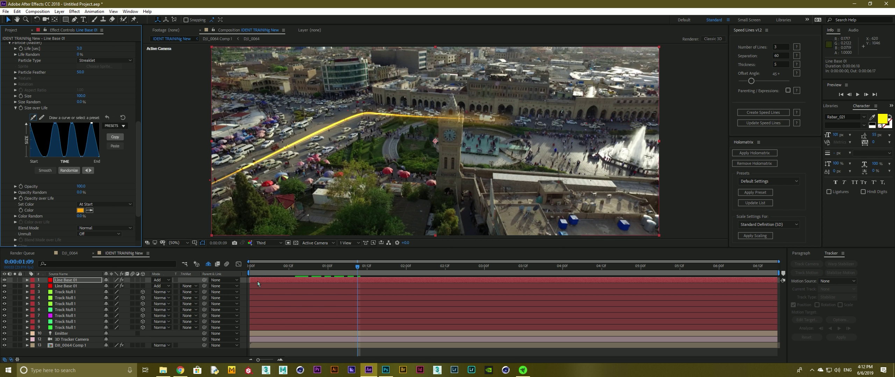
left_click_drag(250, 269, 378, 284)
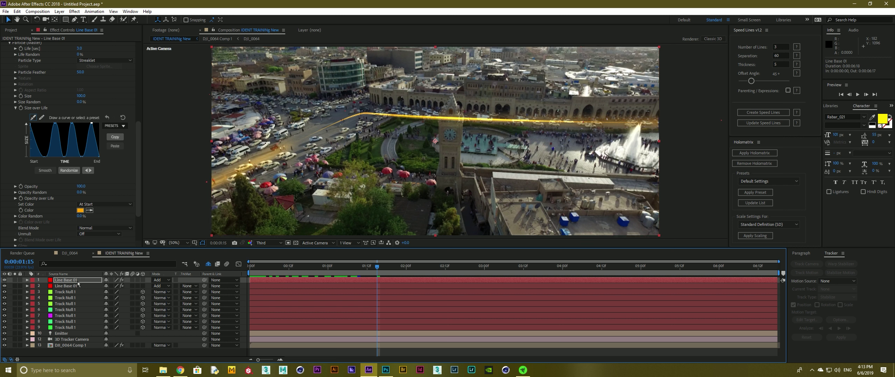
key("ctrl+d")
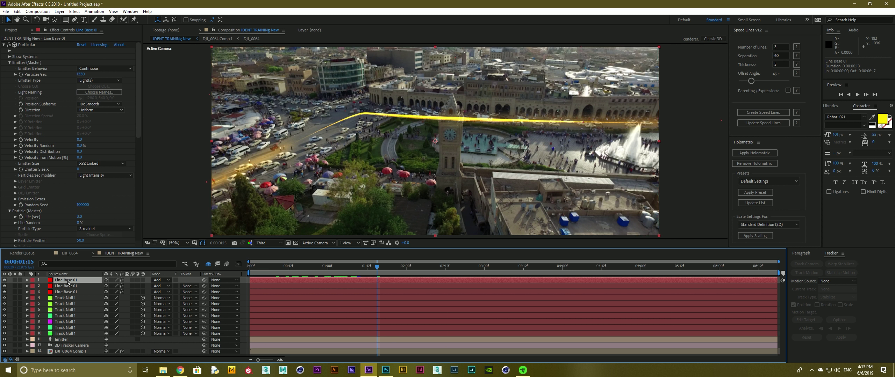
Step: Rename the duplicate to Particles and lower its emission to 1060 particles per second
right_click(70, 283)
left_click(78, 276)
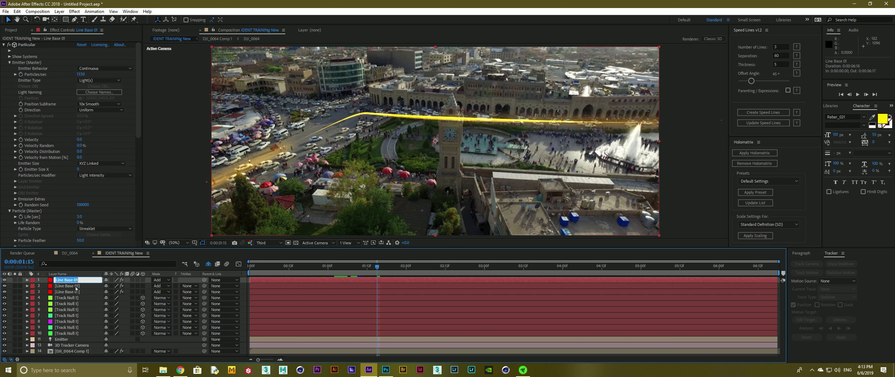
type("Particle")
type("s")
key("Return")
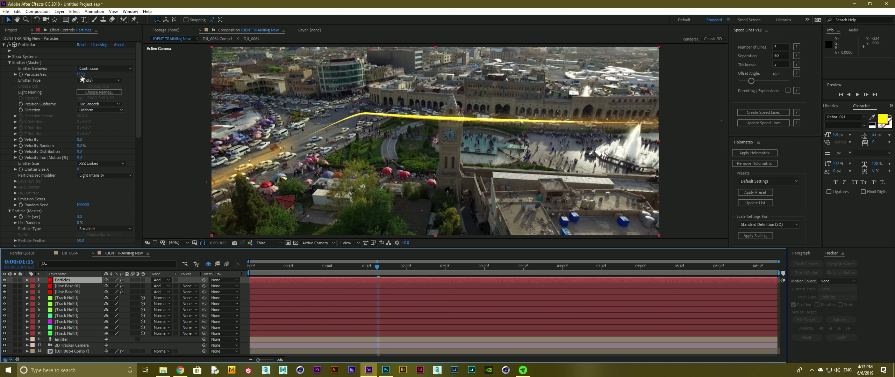
left_click_drag(75, 73, 30, 78)
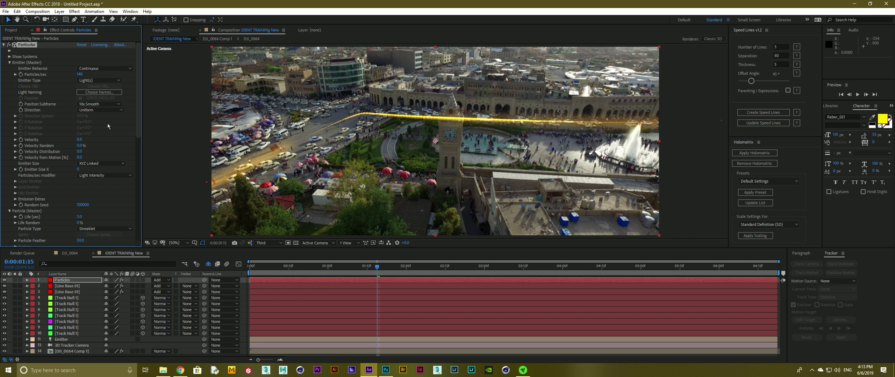
Step: Set the particle Color to white (FFFFFF) and scrub to view the white particles
scroll(60, 156, "down", 5)
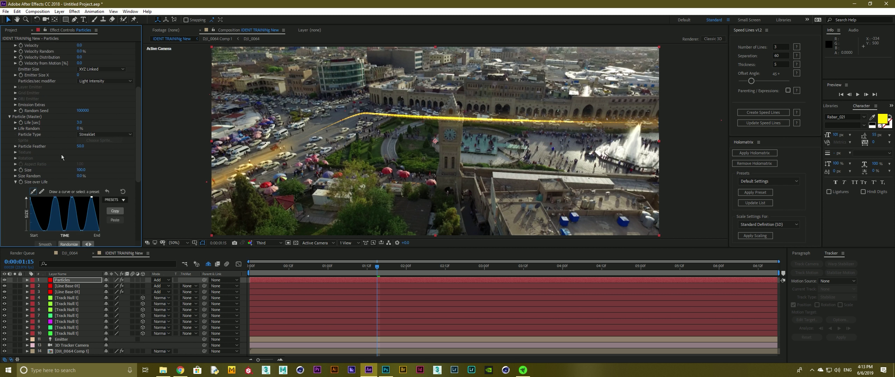
scroll(60, 156, "down", 5)
left_click(80, 190)
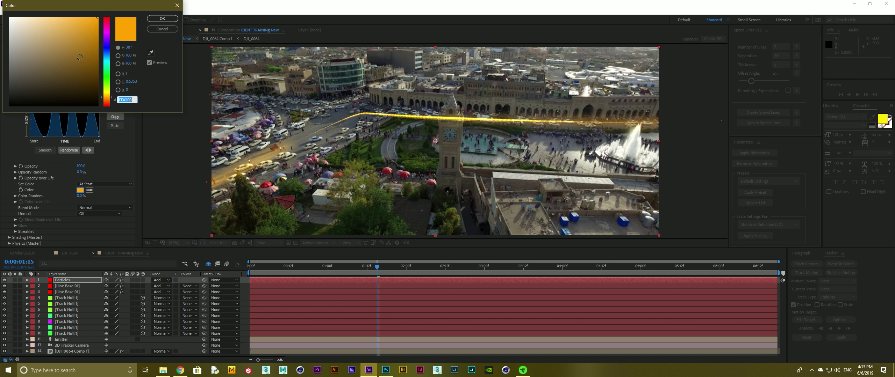
left_click_drag(104, 98, 104, 94)
left_click(9, 17)
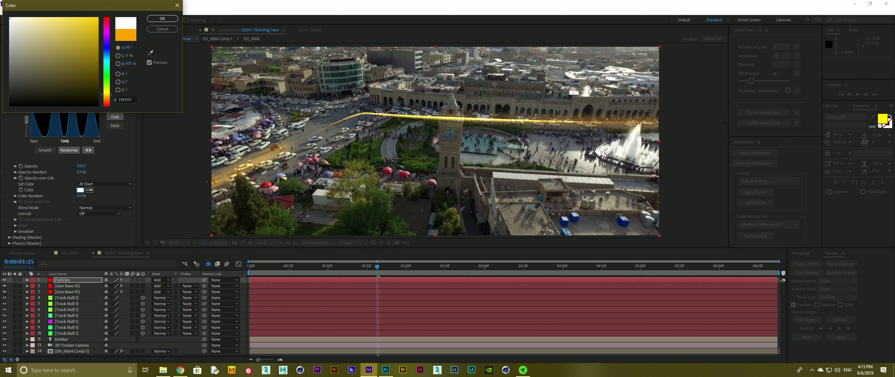
left_click(162, 18)
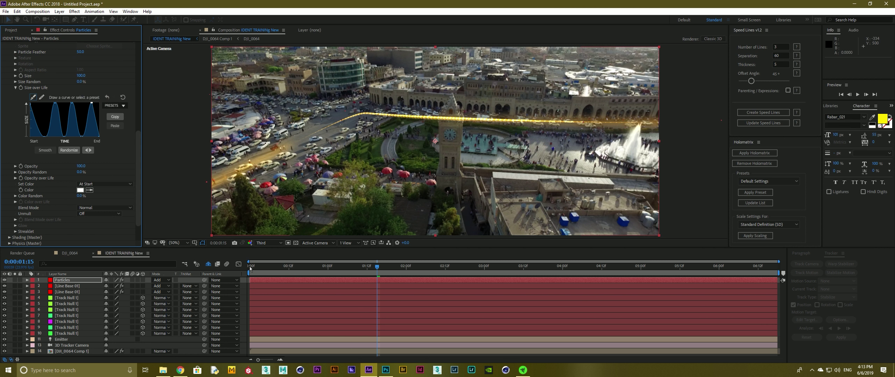
left_click(257, 267)
left_click_drag(257, 269, 316, 276)
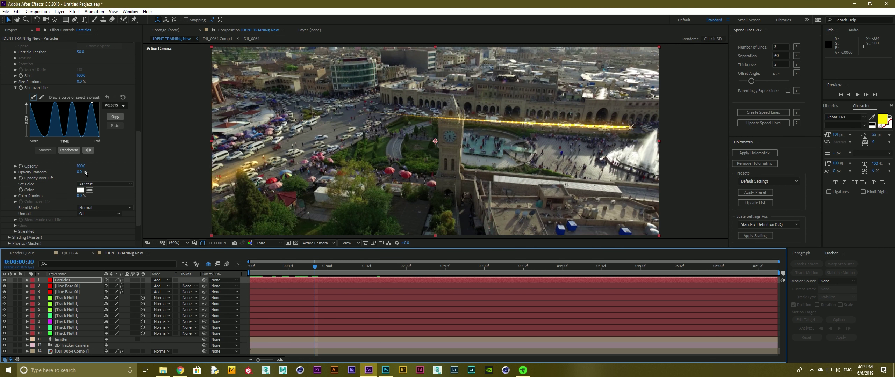
Step: Select the Particles layer and expand its World Transform settings in Particular
scroll(135, 149, "up", 3)
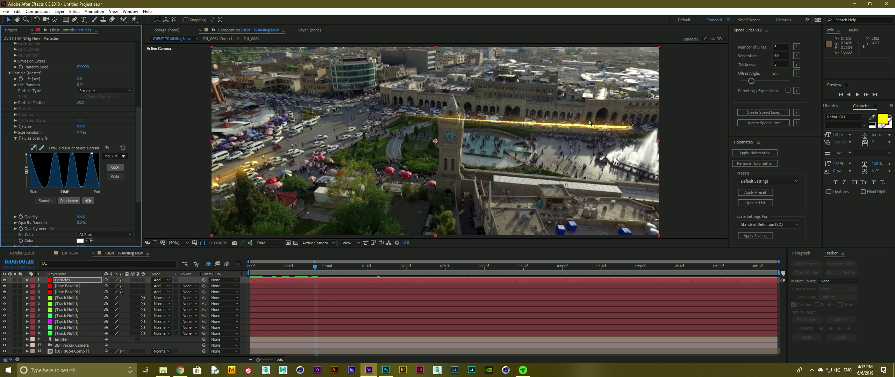
left_click_drag(138, 153, 138, 87)
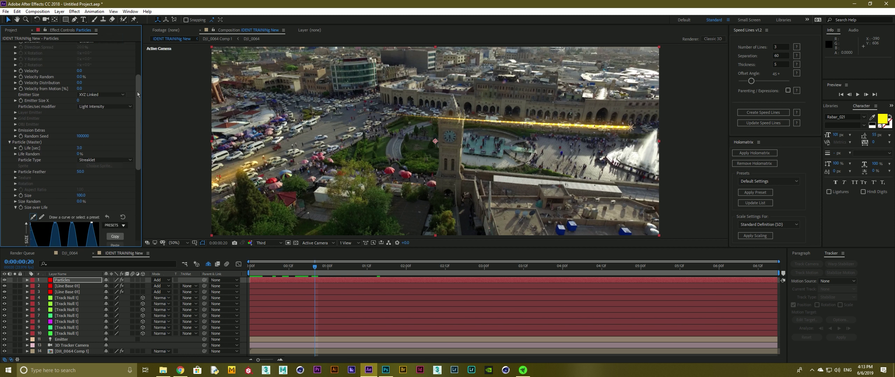
left_click(630, 127)
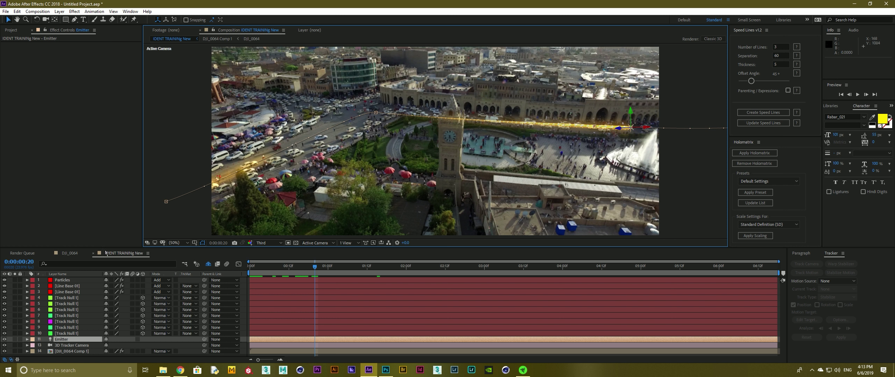
left_click(215, 229)
scroll(41, 199, "down", 4)
scroll(41, 198, "down", 6)
scroll(41, 198, "down", 2)
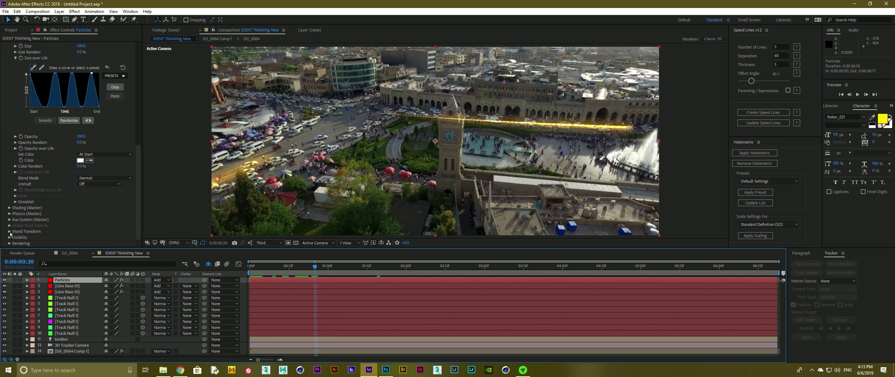
left_click(10, 232)
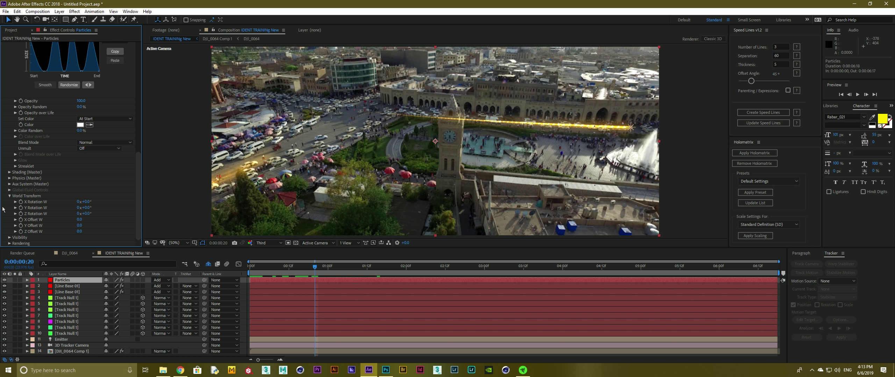
Step: Rotate the particle world 1° on Y, about -8° on Z, and 10.9° on X
scroll(32, 186, "up", 2)
scroll(42, 174, "up", 8)
scroll(53, 167, "down", 2)
scroll(59, 164, "down", 8)
left_click_drag(88, 208, 96, 214)
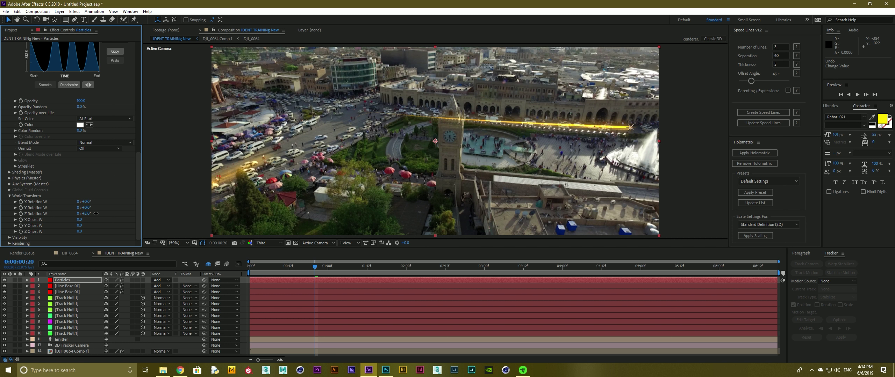
left_click_drag(90, 214, 83, 213)
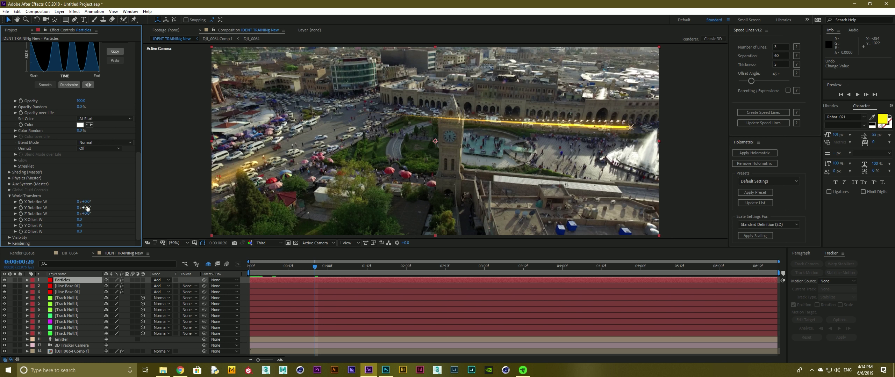
left_click_drag(85, 202, 63, 207)
scroll(139, 166, "up", 10)
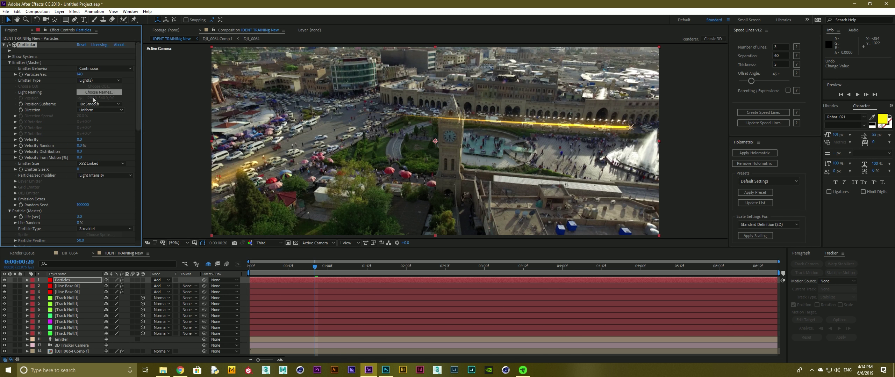
Step: Switch the particle type to Sphere and bring Particle Feather from 50 down to 0
left_click(100, 229)
left_click(103, 235)
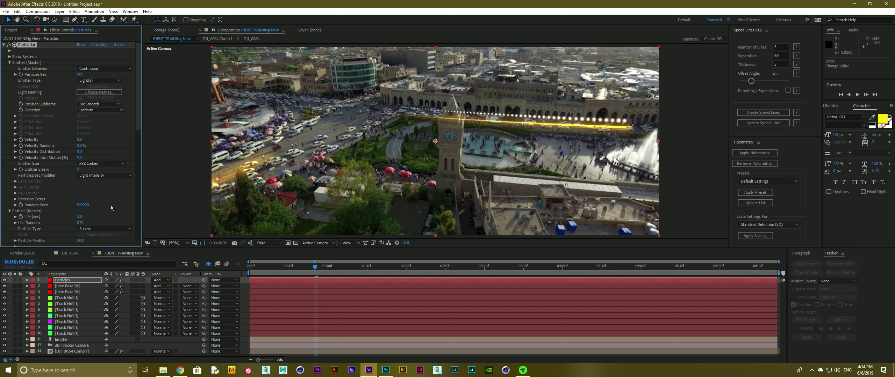
left_click_drag(140, 120, 144, 179)
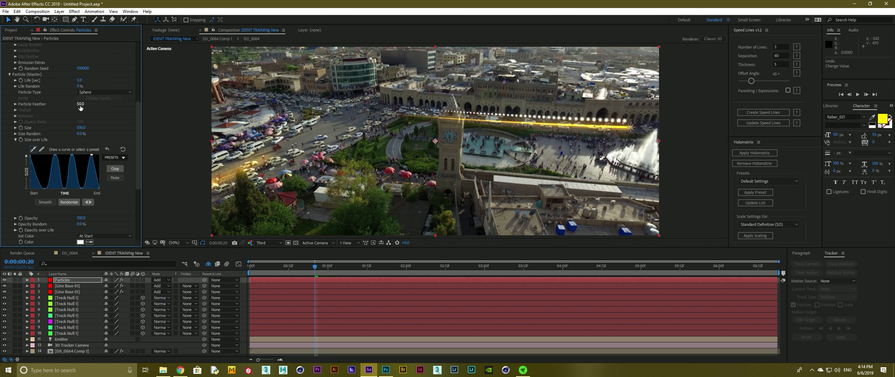
left_click_drag(76, 106, 52, 105)
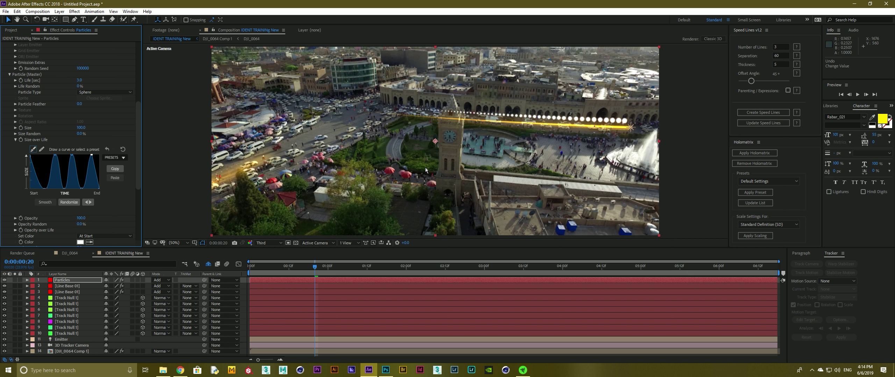
scroll(133, 105, "up", 6)
scroll(132, 82, "down", 4)
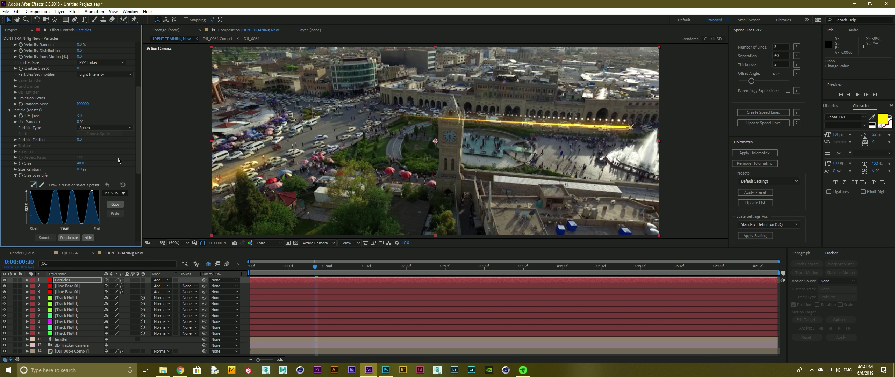
left_click_drag(136, 154, 139, 237)
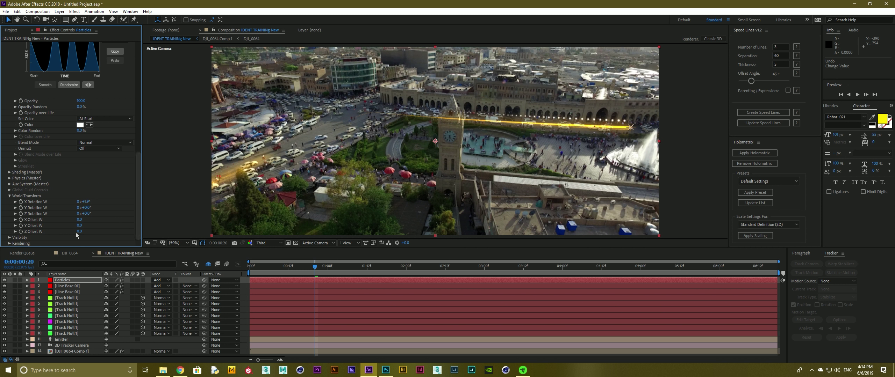
Step: Set World X Rotation to 0 and World Y Offset to -117, undoing a trial X offset
left_click(82, 204)
type("0")
key("Return")
left_click_drag(81, 220, 83, 220)
key("ctrl+z")
left_click_drag(81, 226, 107, 224)
left_click_drag(84, 226, 39, 226)
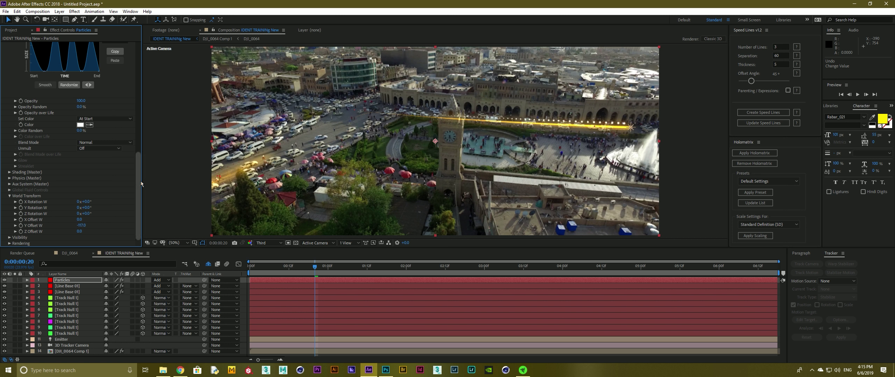
Step: Set Particle Size to 35 and preview the streak traveling through the shot
left_click_drag(141, 181, 133, 110)
left_click(81, 175)
key("Return")
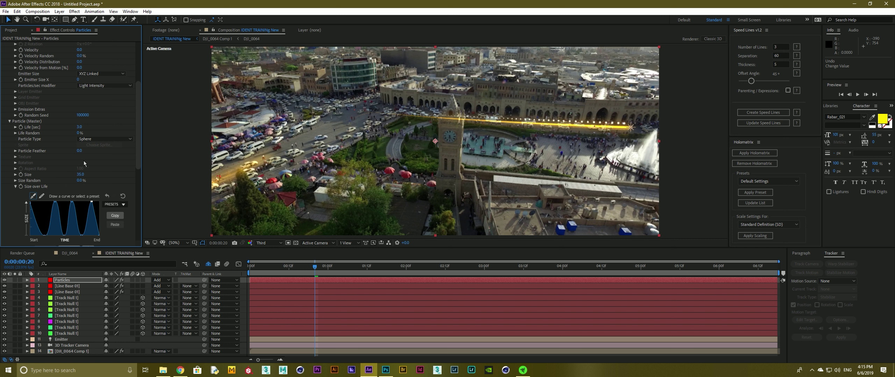
left_click(258, 268)
mouse_move(259, 268)
left_mouse_down()
mouse_move(362, 281)
mouse_move(327, 281)
left_mouse_up()
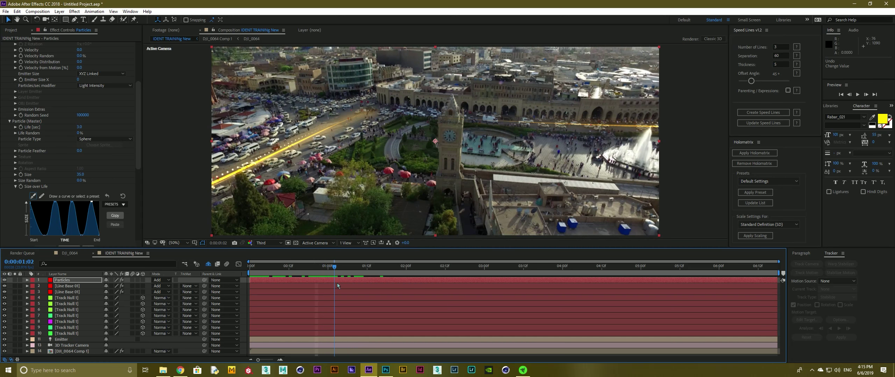
left_click_drag(327, 281, 344, 281)
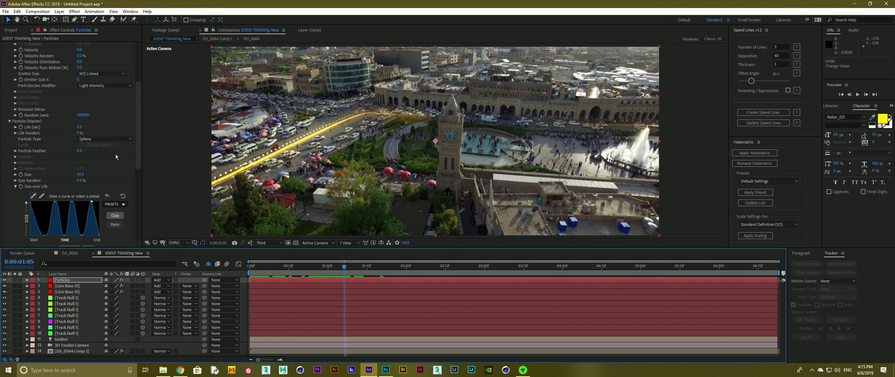
scroll(50, 190, "down", 3)
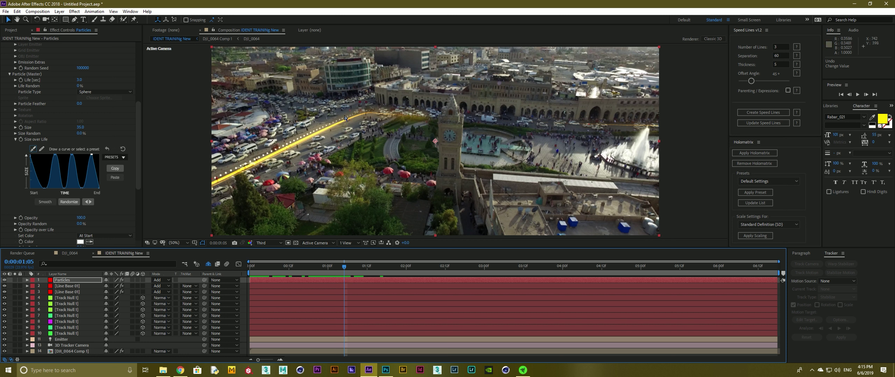
key("space")
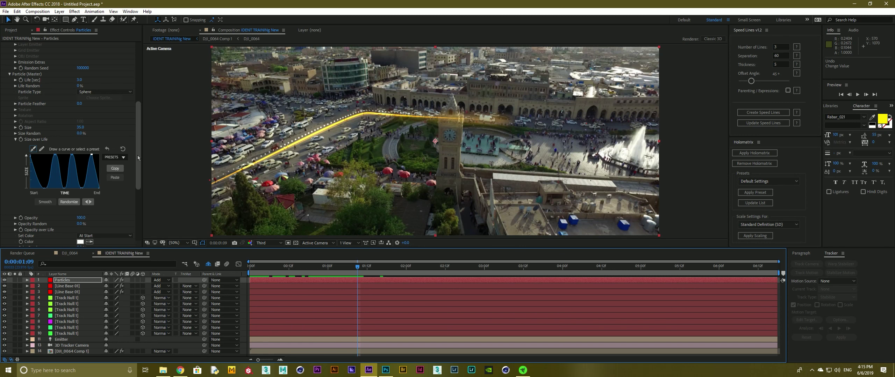
Step: Draw a flat Size over Life curve, then randomize and smooth it into jagged spikes
left_click(107, 160)
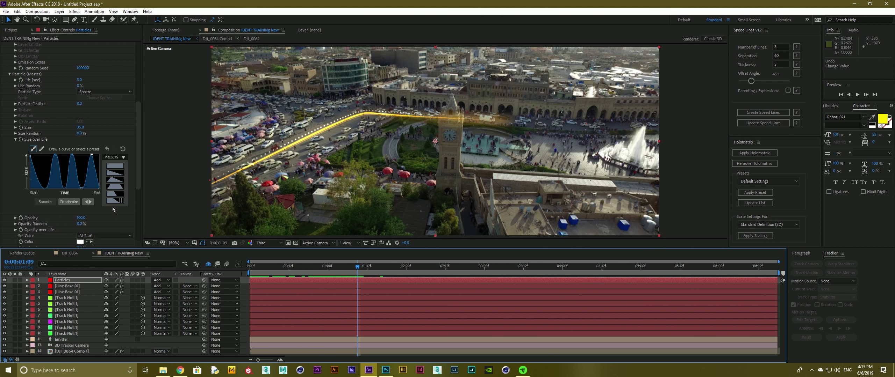
left_click(50, 203)
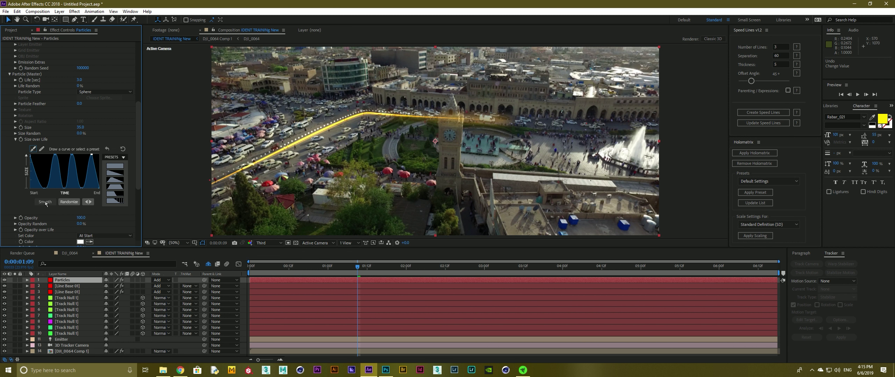
left_click(42, 150)
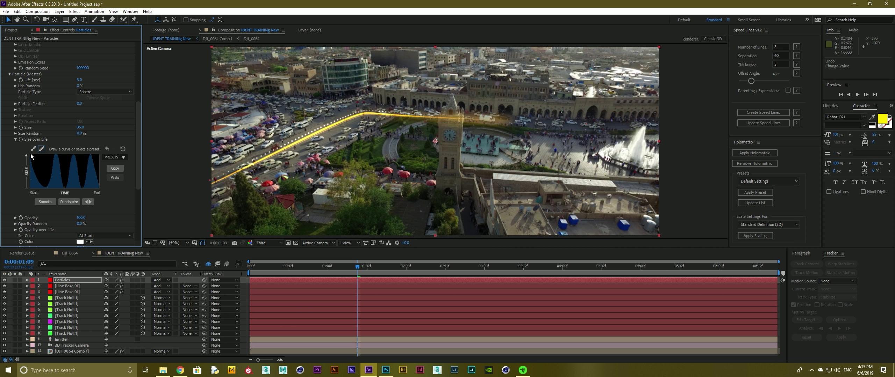
left_click_drag(31, 156, 100, 156)
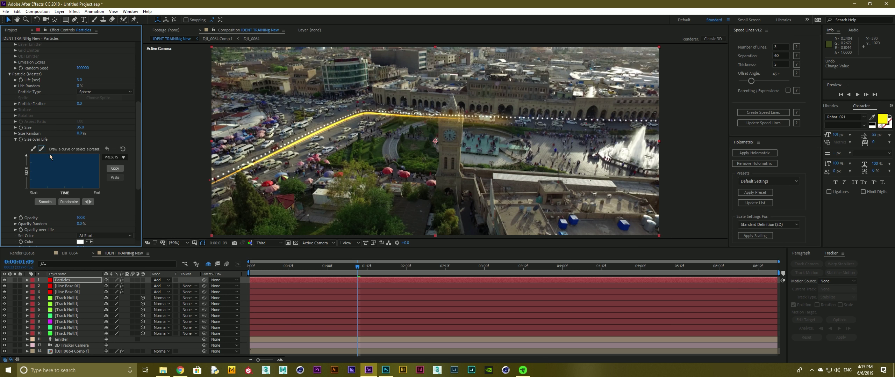
left_click(69, 204)
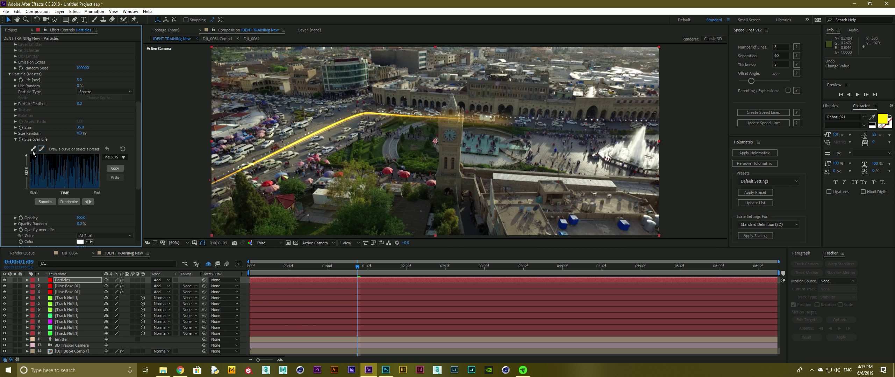
left_click(46, 202)
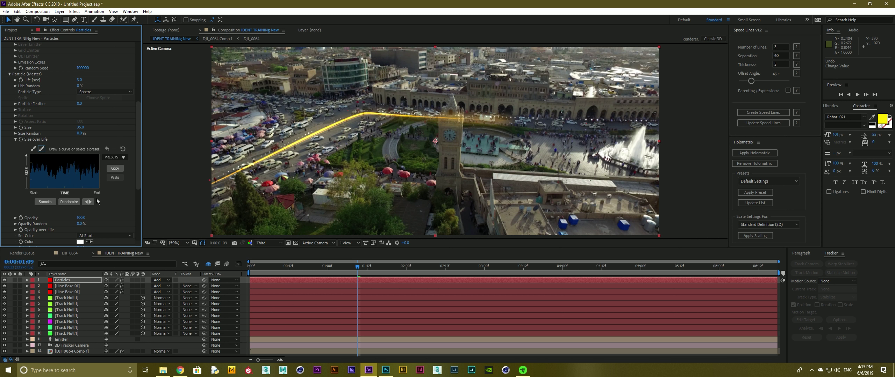
Step: Set particle Life to 1 second and scrub back to an earlier frame
left_click(79, 80)
type("1")
key("Return")
left_click_drag(254, 273, 308, 274)
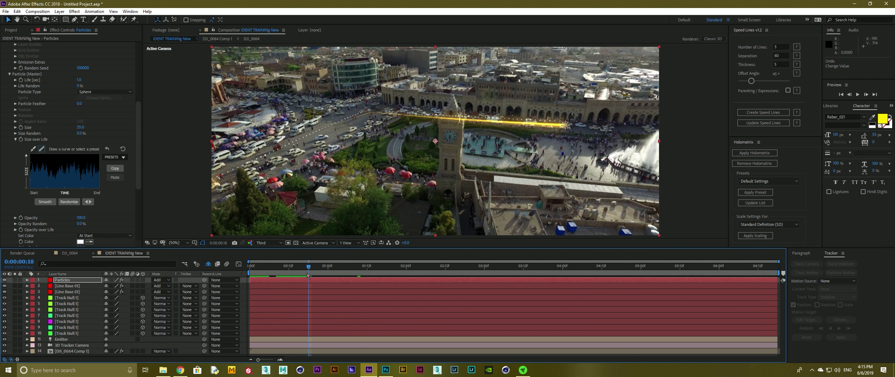
Step: Set the viewer to Full resolution, end the work area at the playhead, and RAM-preview
left_click(268, 243)
left_click(268, 263)
left_click(331, 267)
key("n")
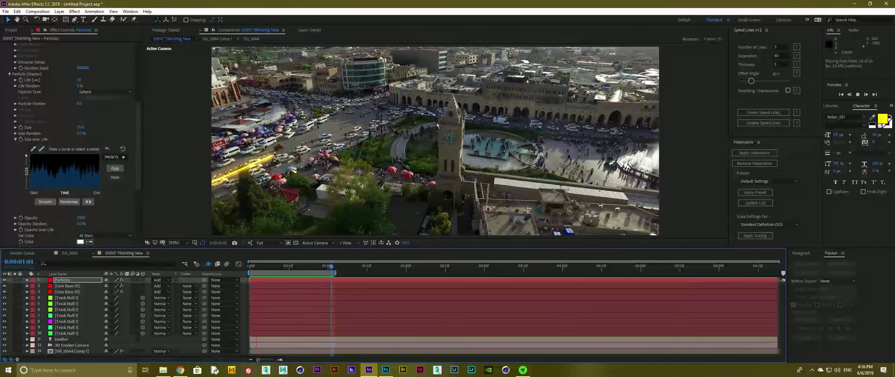
Step: Scrub the first frames and set particle Life to 5 seconds
left_click(263, 267)
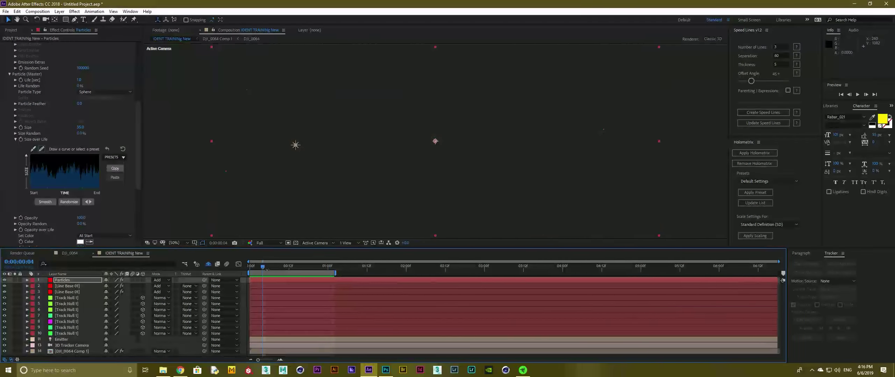
left_click_drag(262, 270, 299, 272)
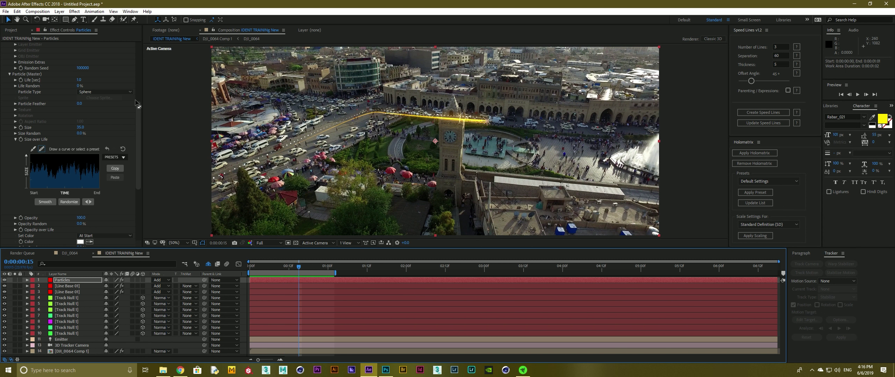
left_click(78, 80)
key("Return")
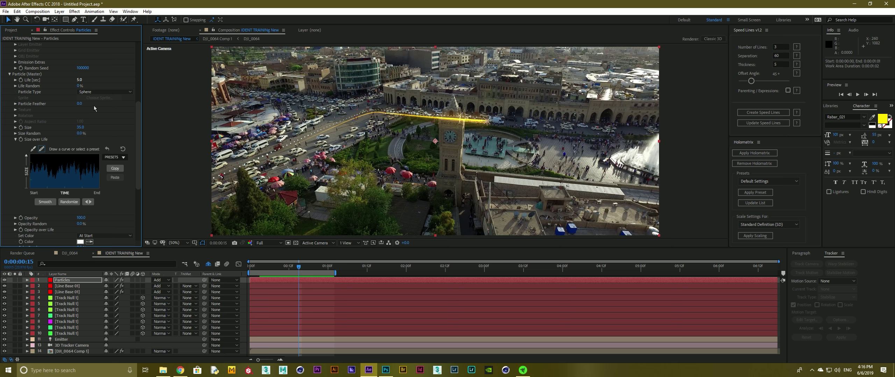
Step: Enlarge particles to Size 74 and redraw Size over Life as a flat full-height curve
left_click_drag(84, 128, 98, 128)
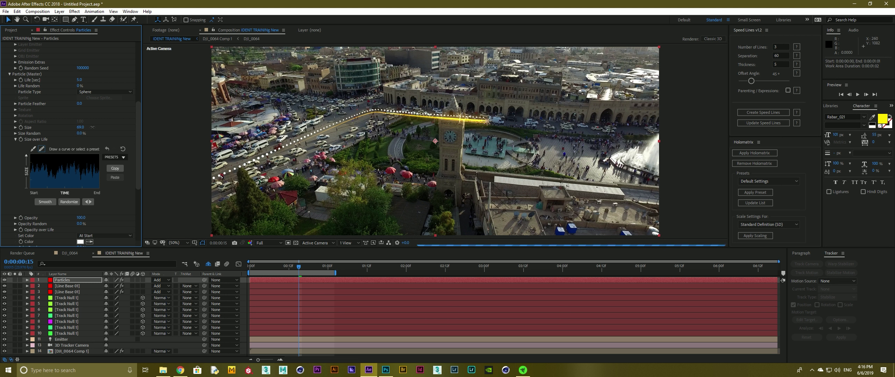
left_click(33, 150)
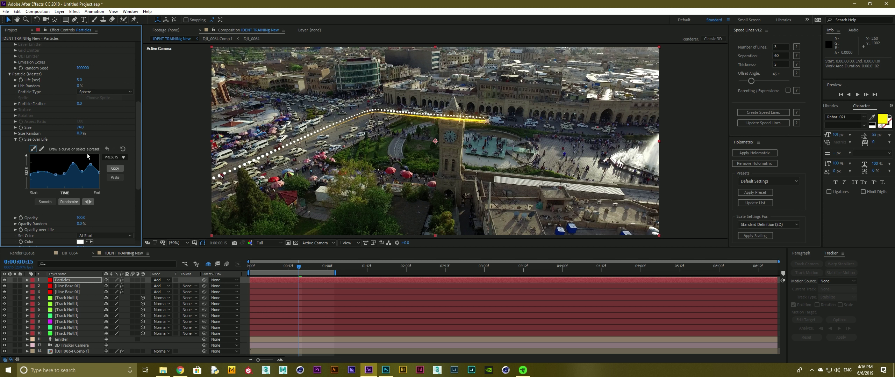
left_click(42, 150)
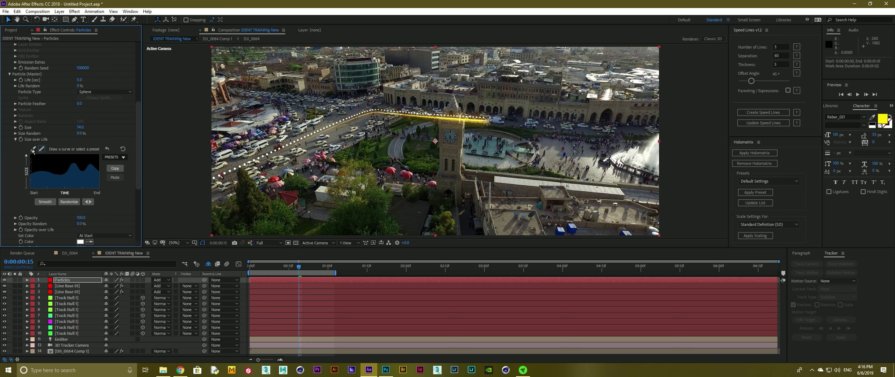
left_click_drag(34, 150, 151, 141)
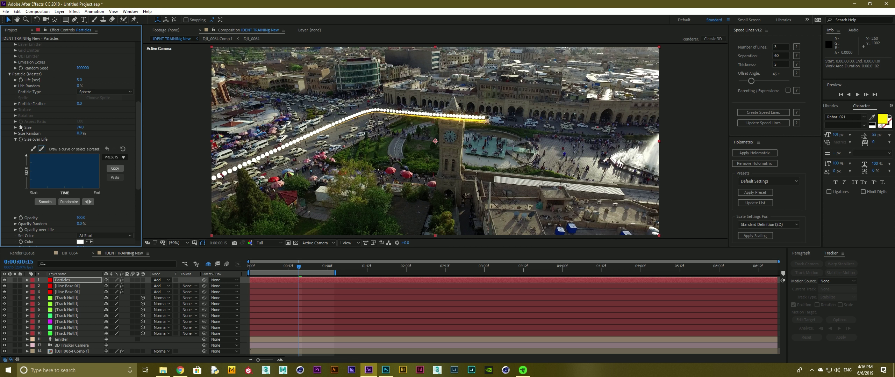
Step: Set the particle Size to 50
left_click(80, 128)
type("20")
key("Return")
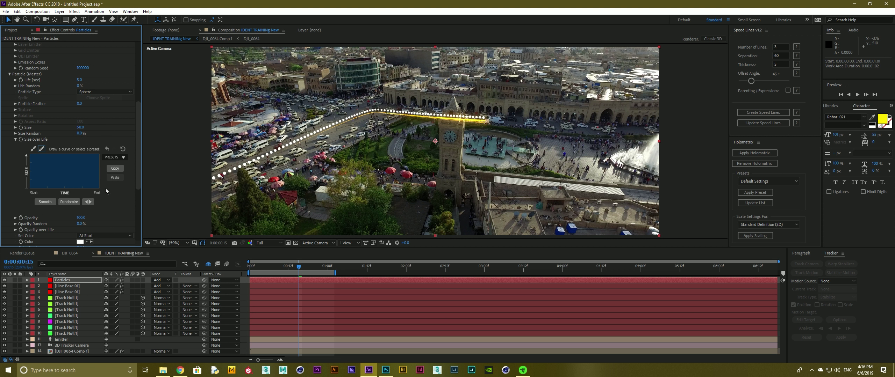
scroll(32, 196, "down", 2)
scroll(33, 196, "down", 2)
left_click(16, 183)
scroll(48, 199, "down", 1)
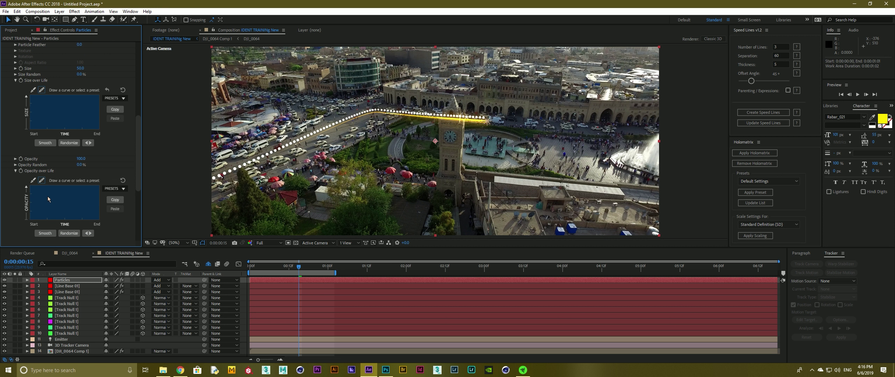
Step: Switch Opacity over Life to curve editing, add points, and draw a first dip
left_click(34, 181)
left_click_drag(47, 186, 54, 177)
left_click(40, 186)
left_click(90, 186)
left_click_drag(31, 187, 64, 186)
Step: Draw two more opacity dips, lower the curve's end, and raise Opacity Random to 100%
left_click_drag(73, 214, 99, 187)
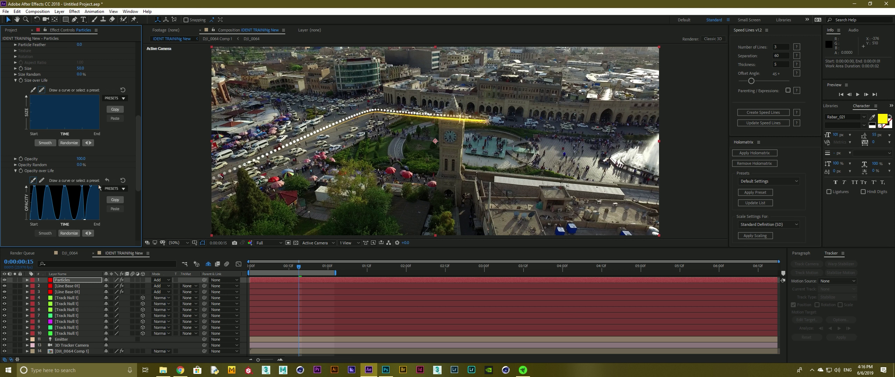
left_click_drag(99, 206, 99, 213)
left_click_drag(116, 167, 180, 167)
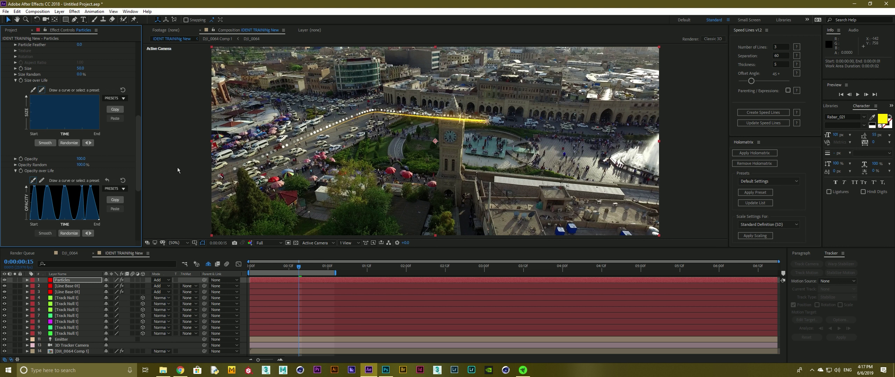
left_click_drag(137, 153, 136, 109)
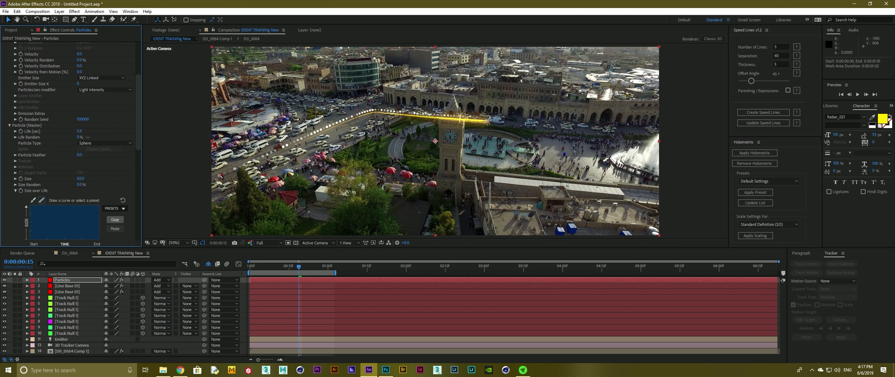
Step: Randomize particle size by 33%, set Size to 30, and preview the thinner trail
left_click_drag(247, 267, 311, 268)
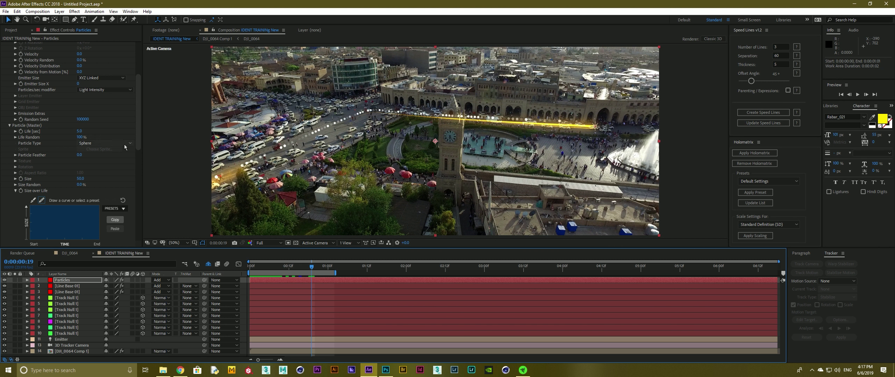
mouse_move(86, 185)
left_mouse_down()
mouse_move(94, 187)
mouse_move(90, 197)
left_mouse_up()
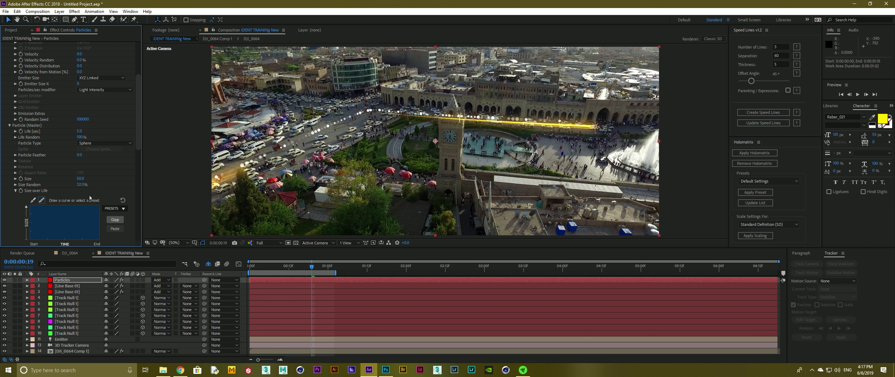
key("shift+Tab")
key("Return")
left_click(257, 267)
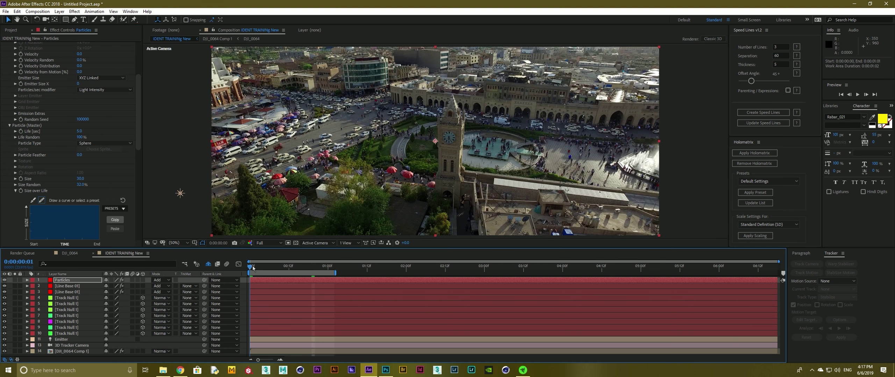
left_click_drag(258, 268, 324, 269)
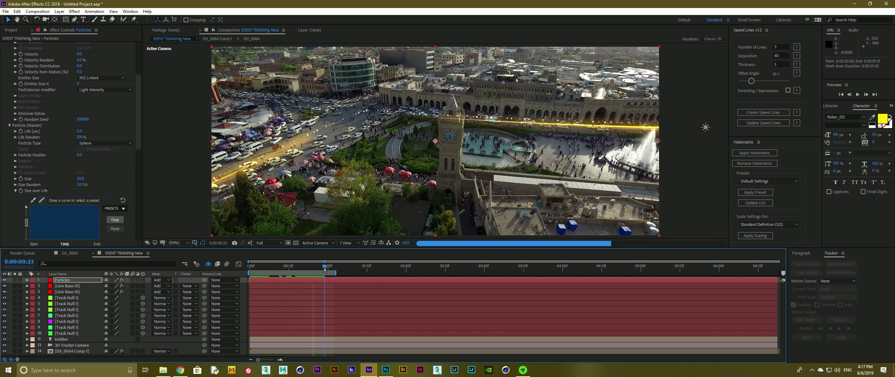
key("space")
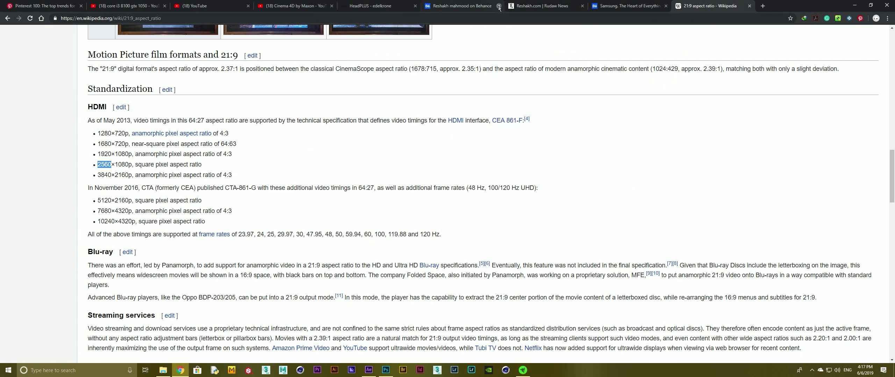
Step: Watch the Reshakh Rudaw News reference clip in Chrome, then return to After Effects at frame 21
left_click(402, 6)
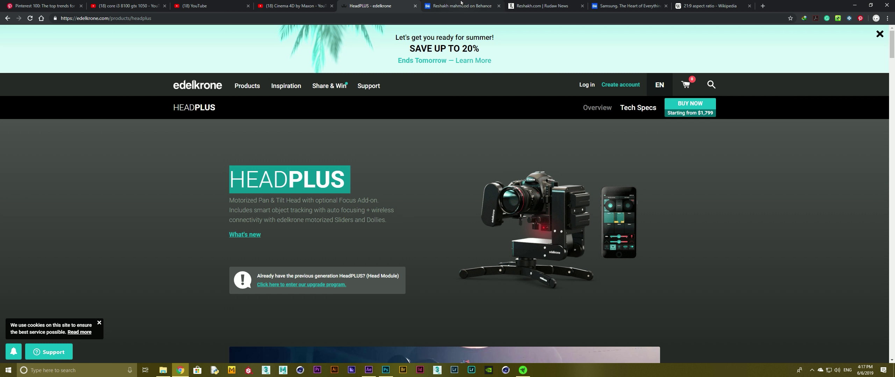
left_click(534, 4)
scroll(211, 286, "down", 2)
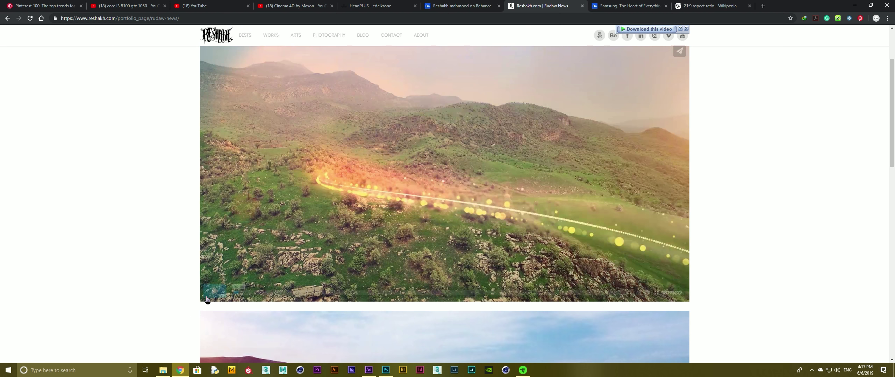
left_click(223, 292)
left_click(223, 292)
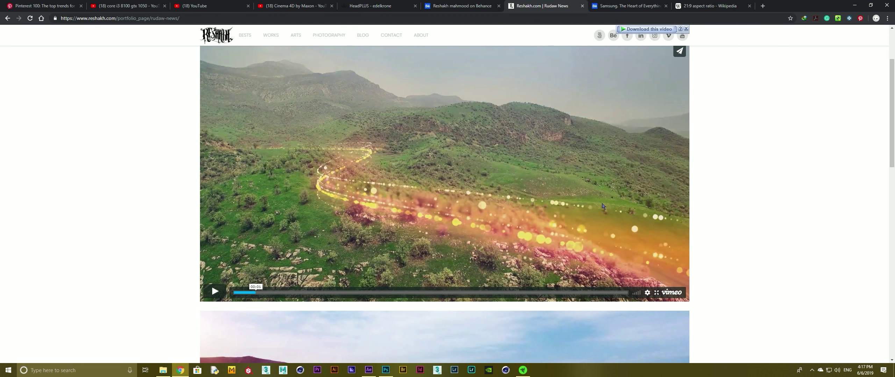
key("alt+Tab")
mouse_move(256, 269)
left_mouse_down()
mouse_move(322, 273)
mouse_move(292, 275)
left_mouse_up()
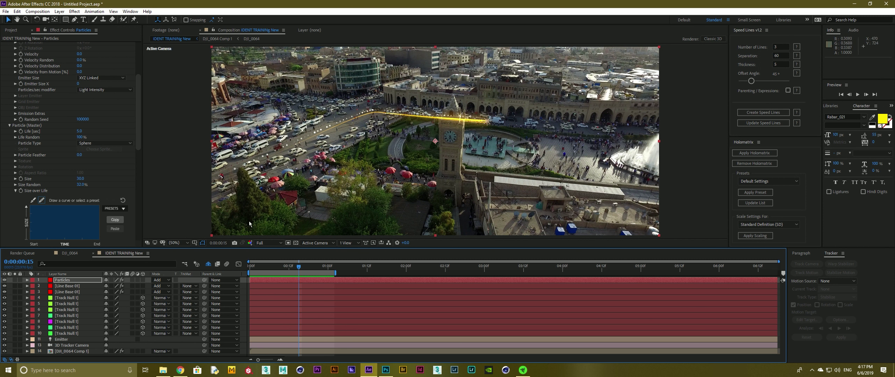
Step: Duplicate Line Base 01 and preview it with Gaussian Blur switched off
left_click(62, 293)
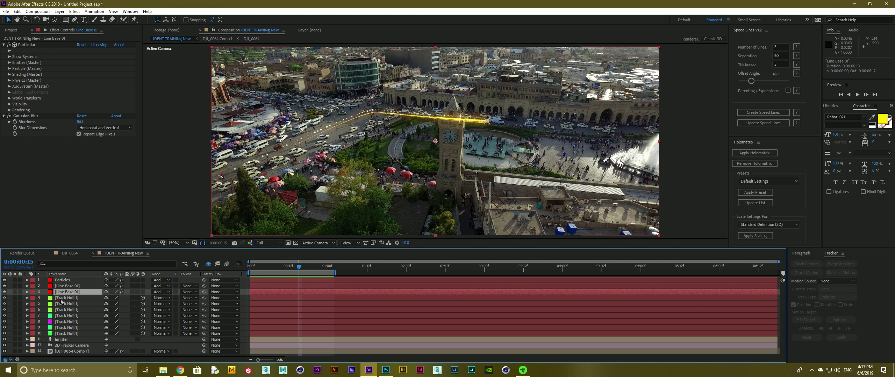
key("ctrl+d")
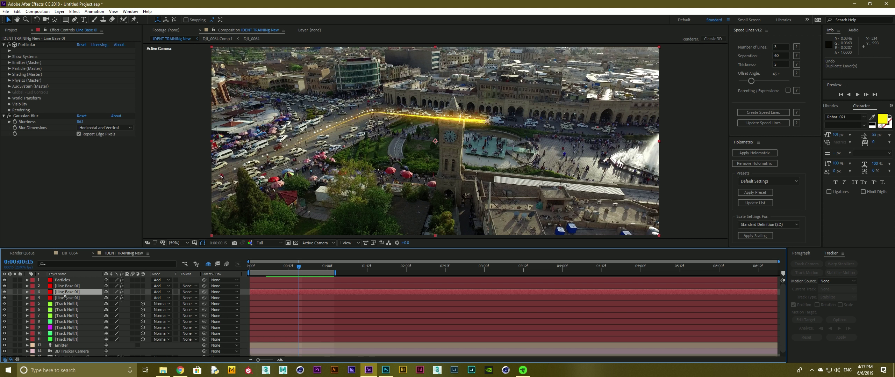
left_click(17, 117)
left_click(9, 116)
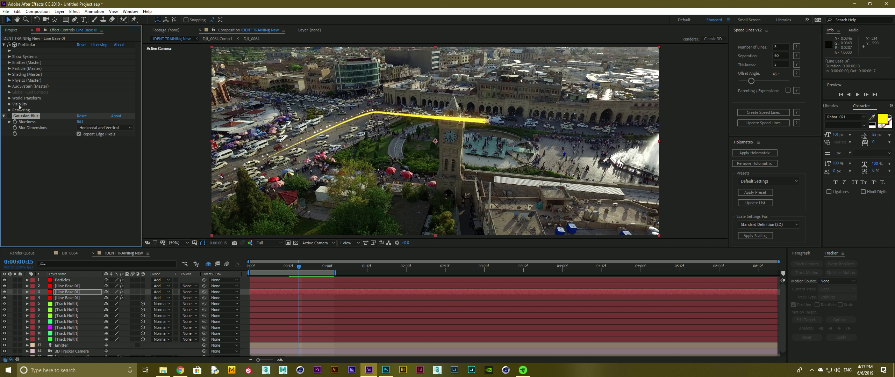
key("Up")
key("End")
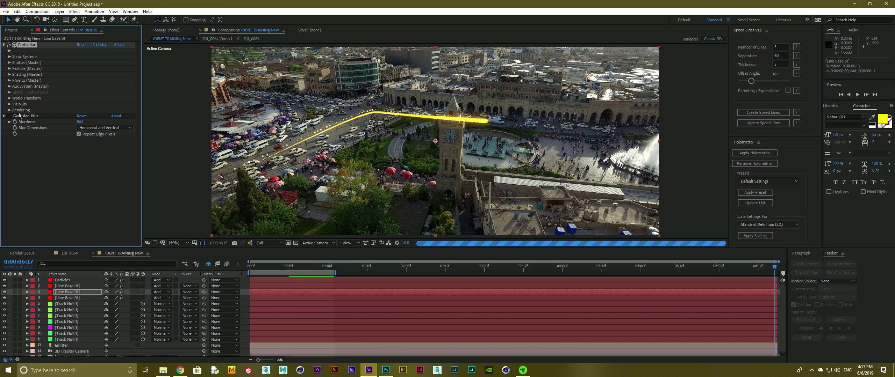
left_click(19, 114)
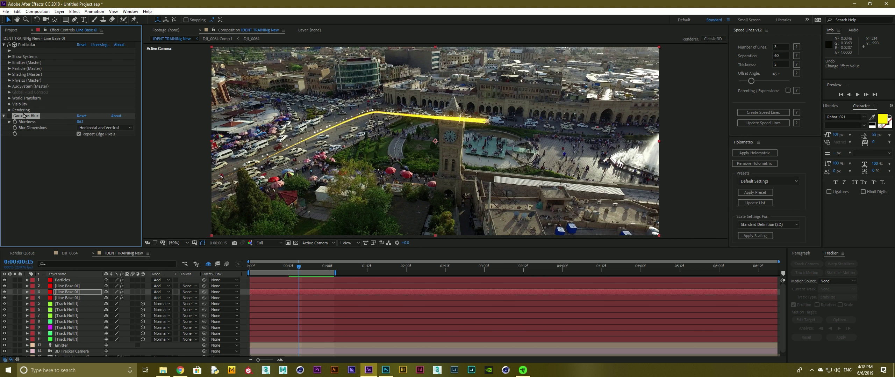
Step: Delete the Gaussian Blur effect from the line via Edit > Clear, leaving only Particular
key("e")
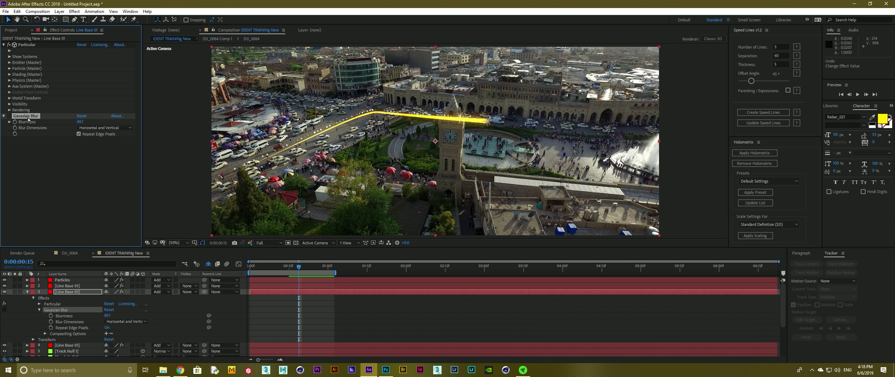
right_click(68, 313)
left_click(87, 286)
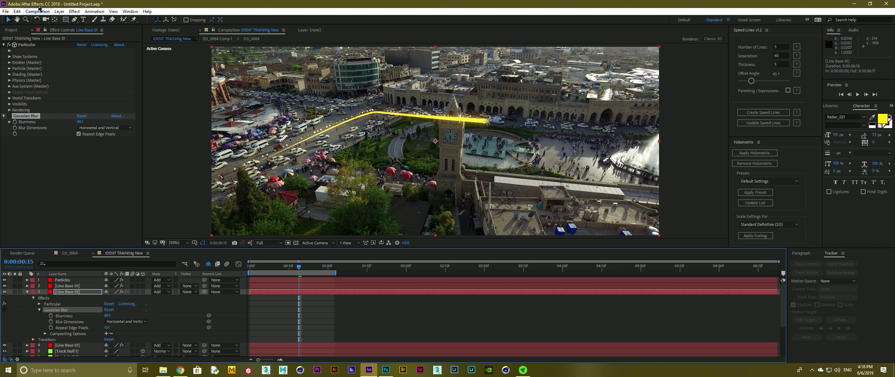
left_click(17, 11)
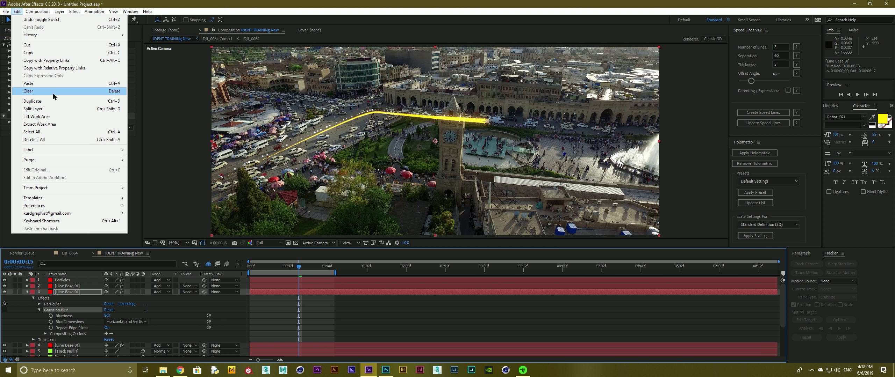
left_click(29, 91)
left_click(40, 305)
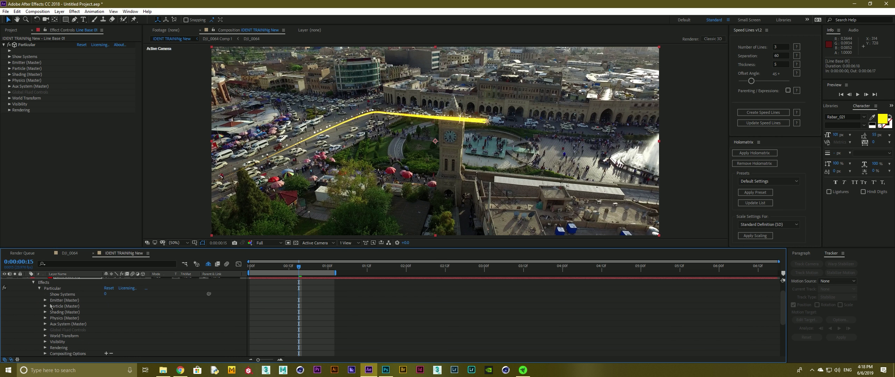
left_click(24, 45)
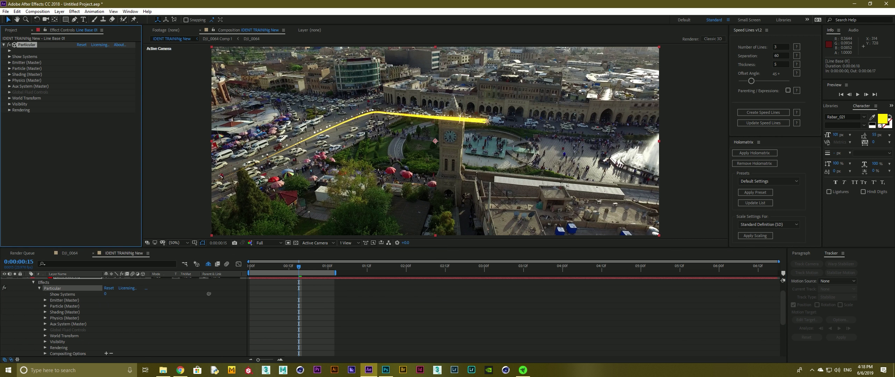
left_click(10, 68)
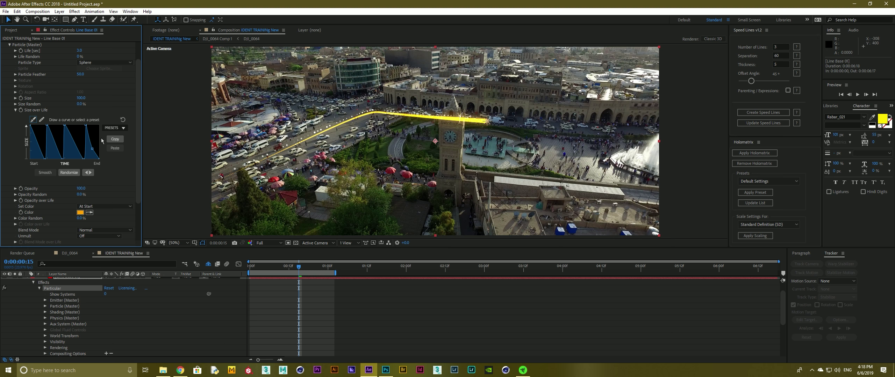
Step: Apply the rise-hold-fall Size over Life preset and lower particle Size from 100 to about 40
left_click(121, 126)
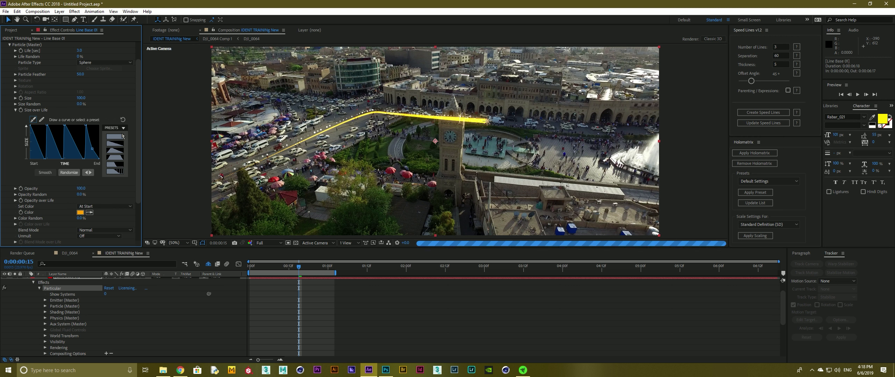
left_click(114, 136)
left_click(114, 129)
left_click(115, 157)
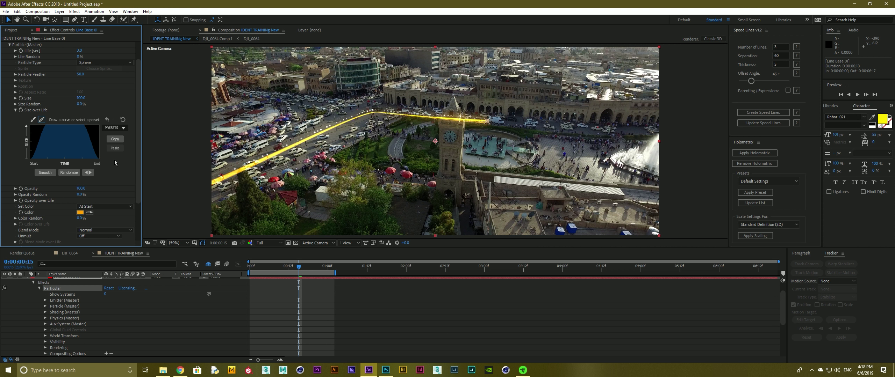
scroll(84, 108, "up", 1)
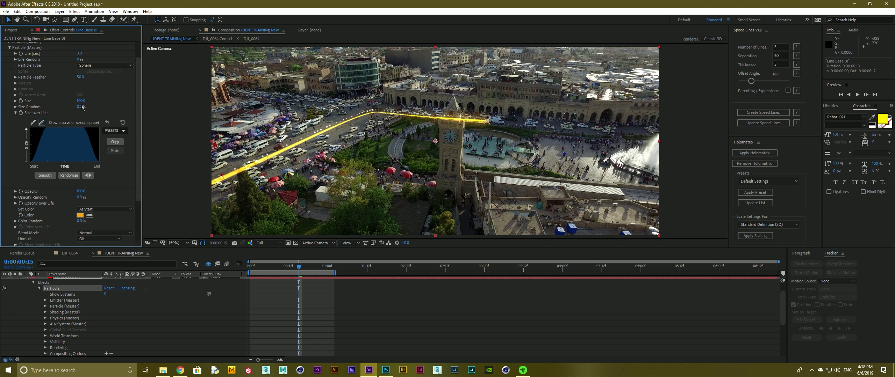
left_click_drag(75, 101, 65, 101)
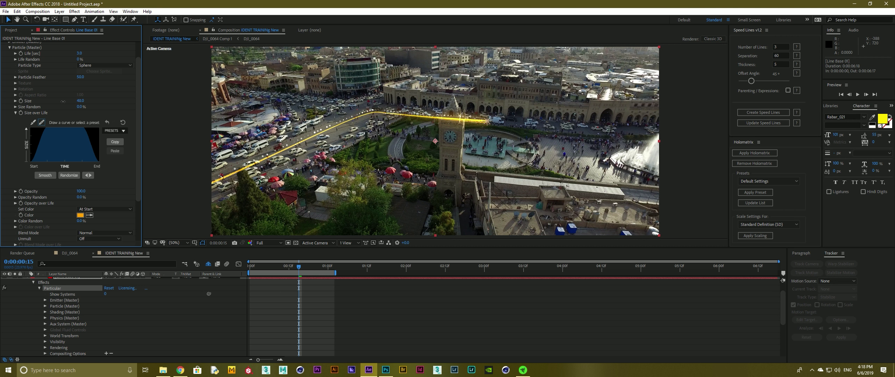
scroll(100, 88, "up", 3)
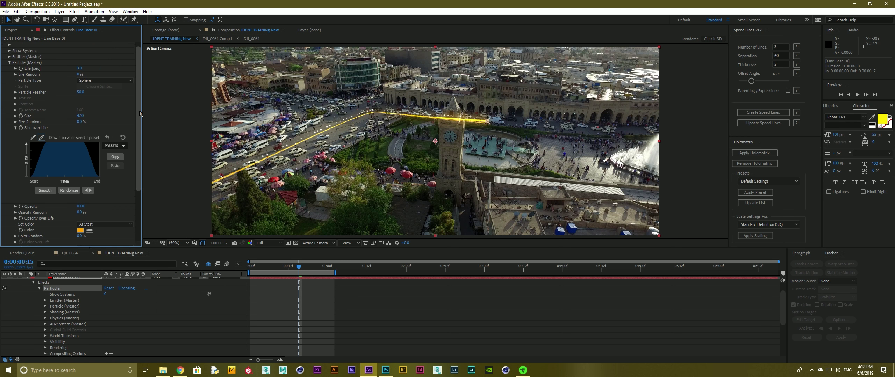
left_click(10, 62)
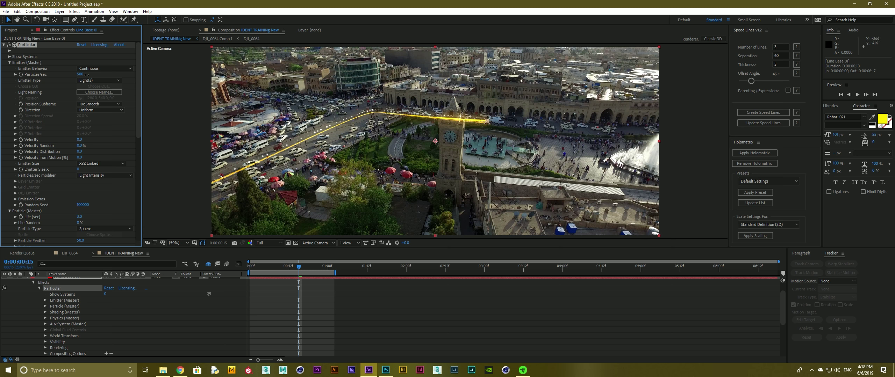
Step: Raise the emission rate from 1340 to 1970, tint particles yellow, and set Size to 26
left_click_drag(116, 73, 285, 152)
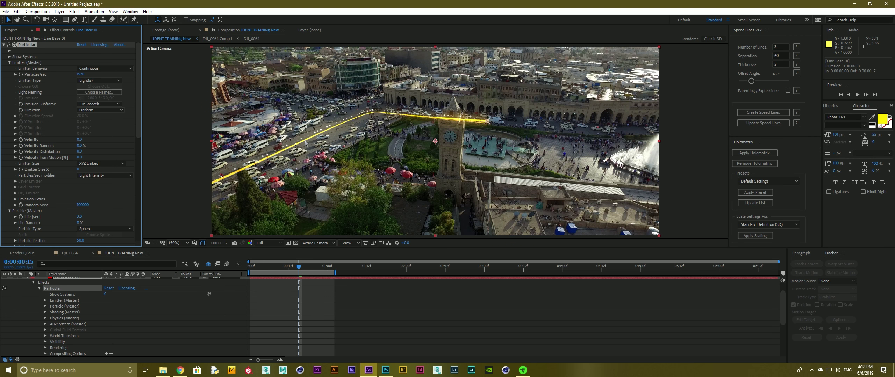
left_click_drag(251, 269, 283, 268)
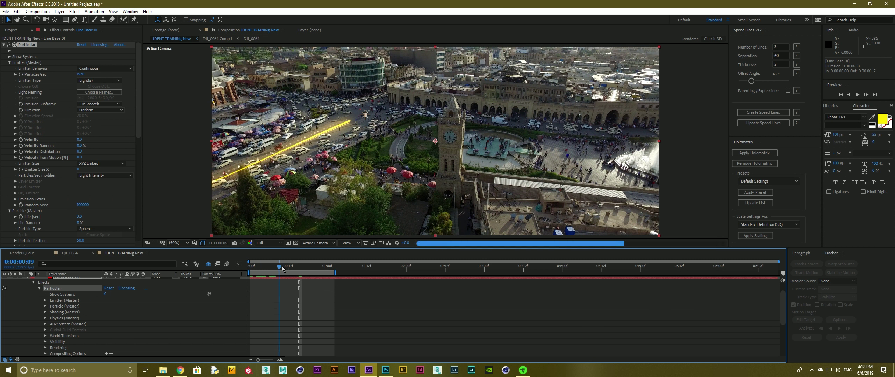
key("space")
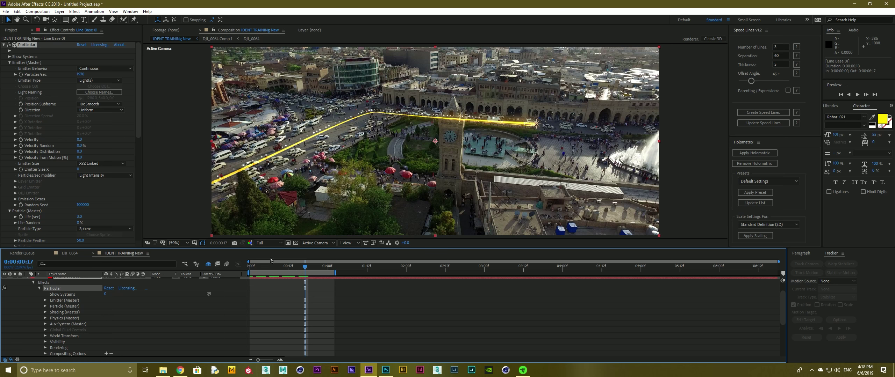
scroll(136, 159, "down", 10)
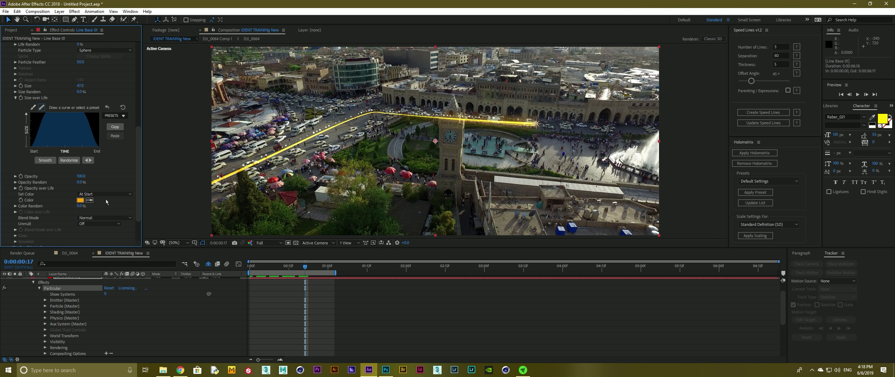
left_click(80, 200)
left_click_drag(107, 97, 107, 94)
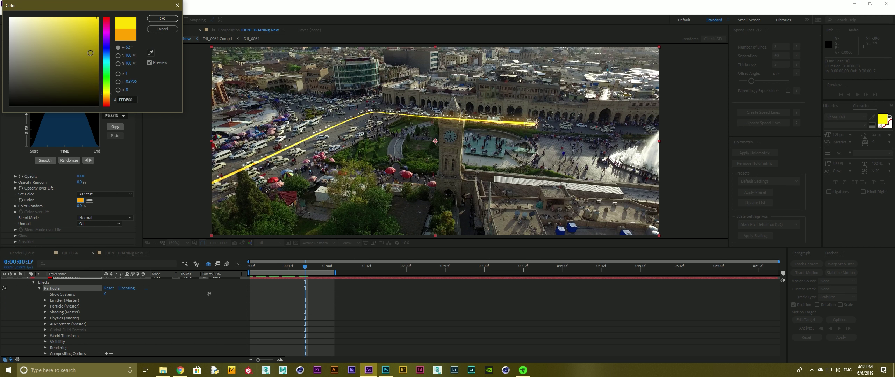
left_click(162, 18)
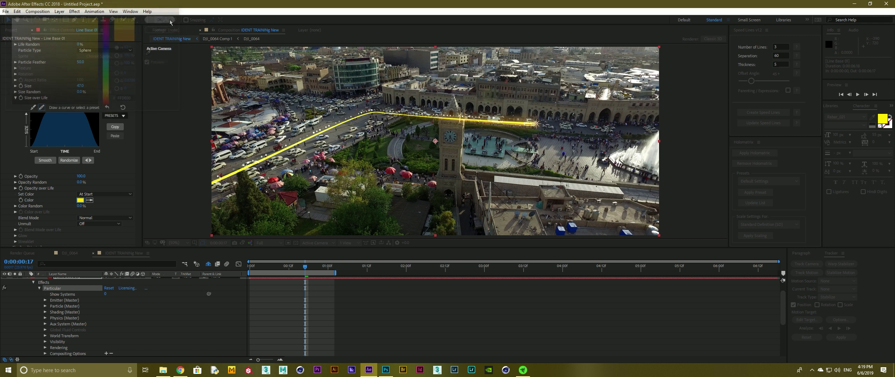
left_click(80, 86)
key("Return")
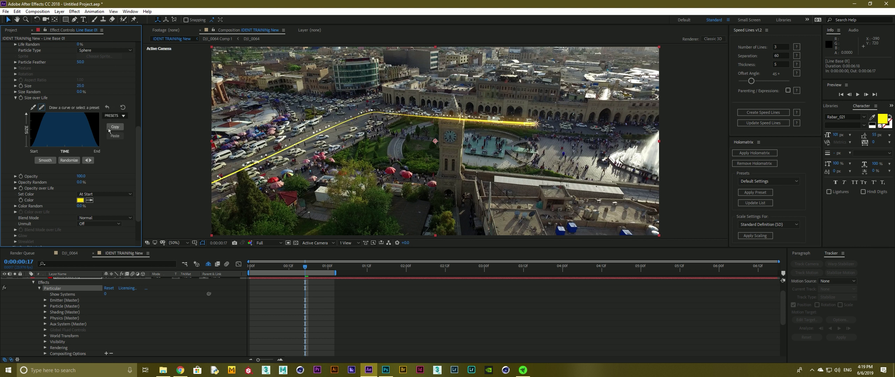
left_click_drag(248, 268, 299, 270)
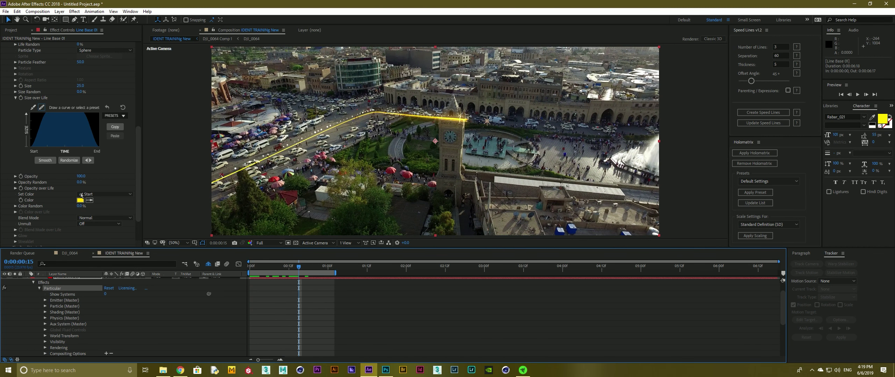
Step: Change the particle colour to white, then to a pale yellow shade
left_click(80, 200)
left_click(10, 18)
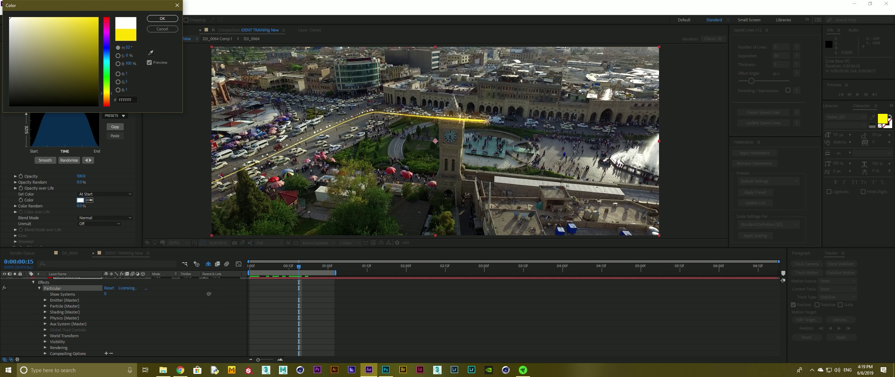
left_click(157, 19)
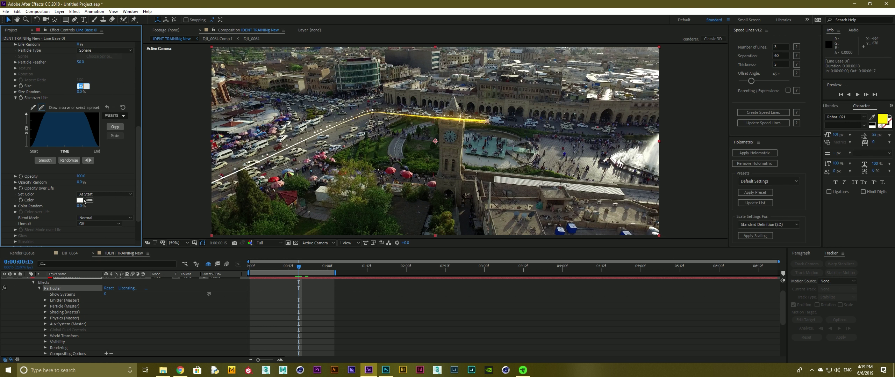
left_click(80, 200)
left_click(106, 92)
left_click_drag(37, 24, 49, 23)
left_click(163, 19)
Step: Switch Particle Type to Glow Sphere (No DOF) at size 10 and preview the trail
scroll(41, 202, "up", 3)
left_click(105, 99)
left_click(102, 115)
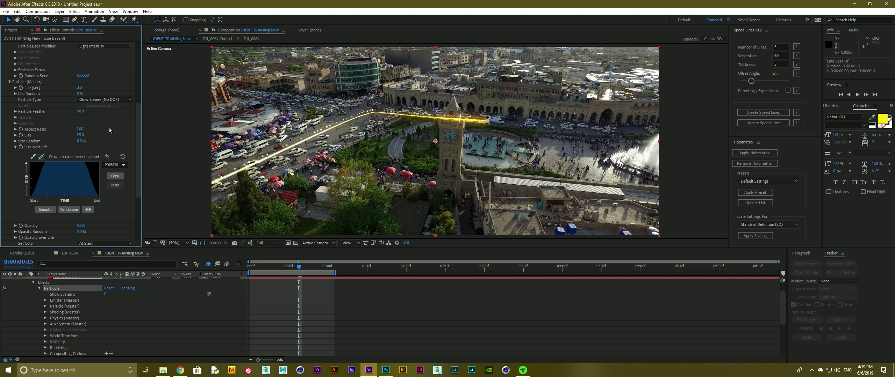
left_click(80, 136)
type("10")
key("Return")
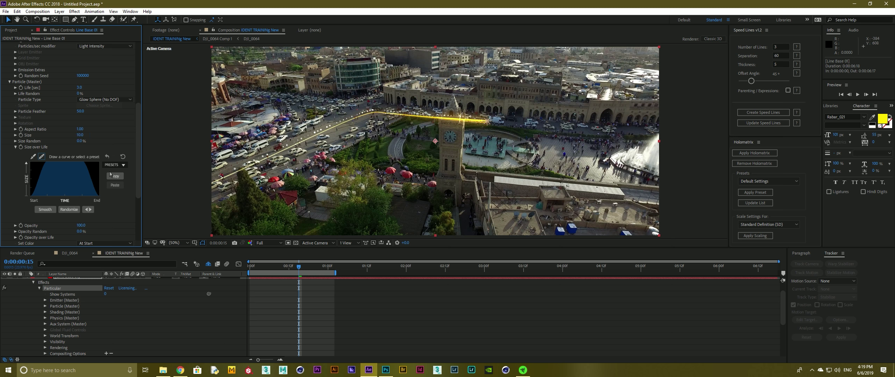
left_click(253, 268)
key("space")
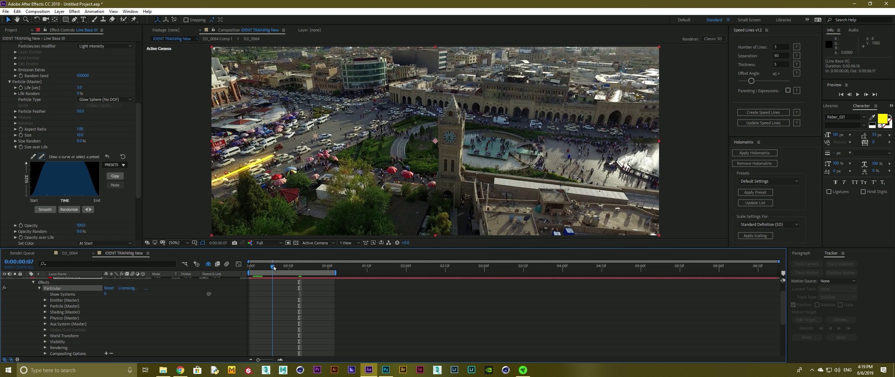
mouse_move(297, 268)
left_mouse_down()
mouse_move(321, 267)
mouse_move(302, 267)
left_mouse_up()
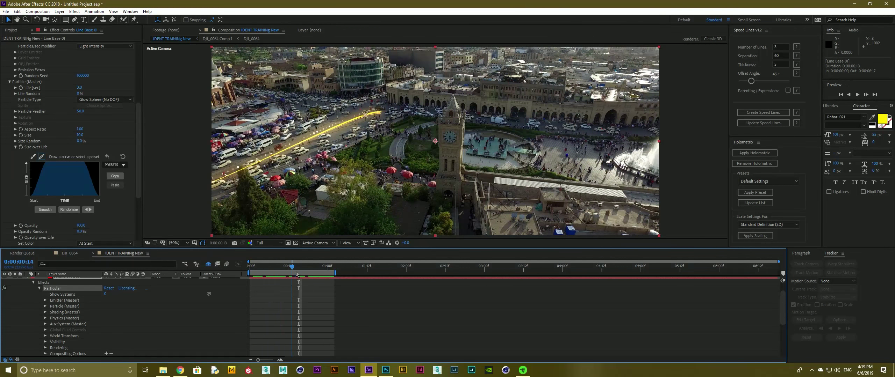
scroll(28, 312, "up", 2)
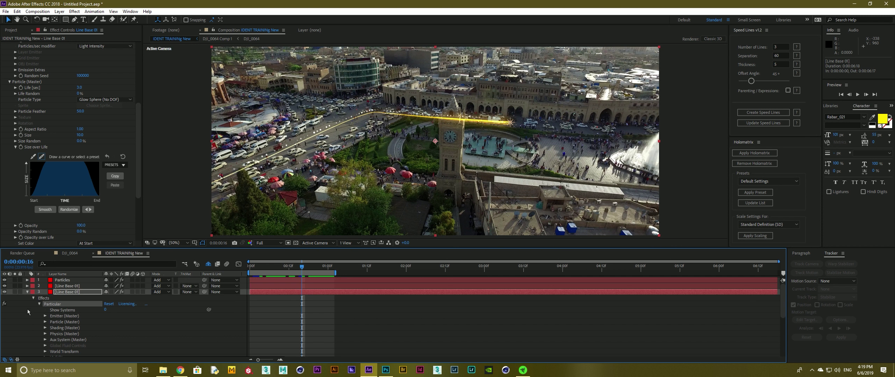
Step: Duplicate the Particles layer and raise Y Offset W from -117 to 43
left_click(27, 293)
left_click(62, 282)
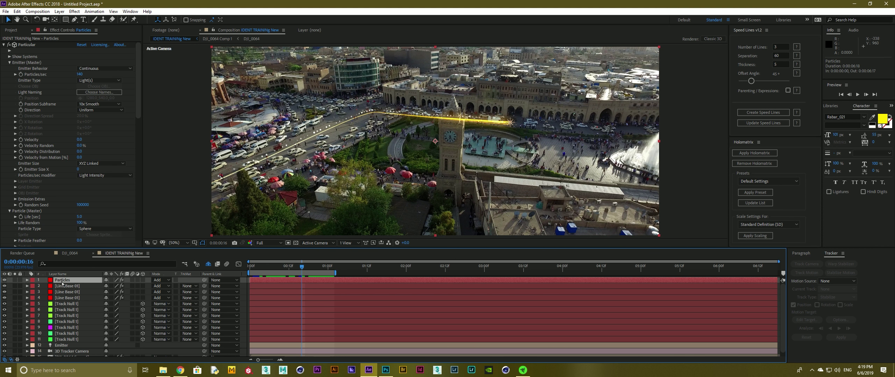
key("ctrl+d")
scroll(59, 127, "down", 10)
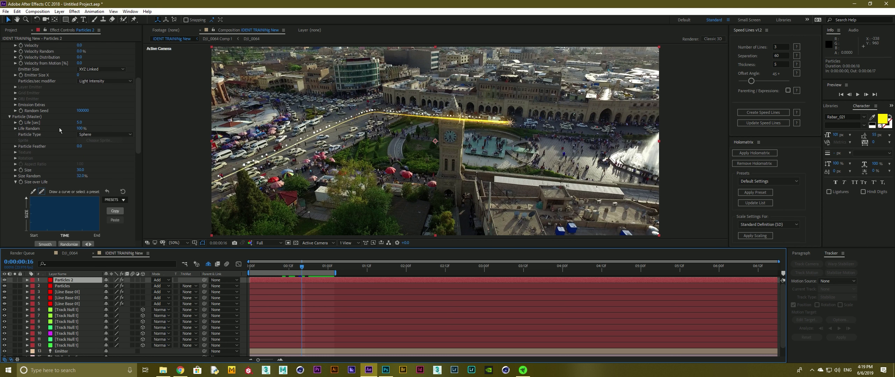
scroll(84, 170, "down", 5)
left_click_drag(83, 228, 89, 227)
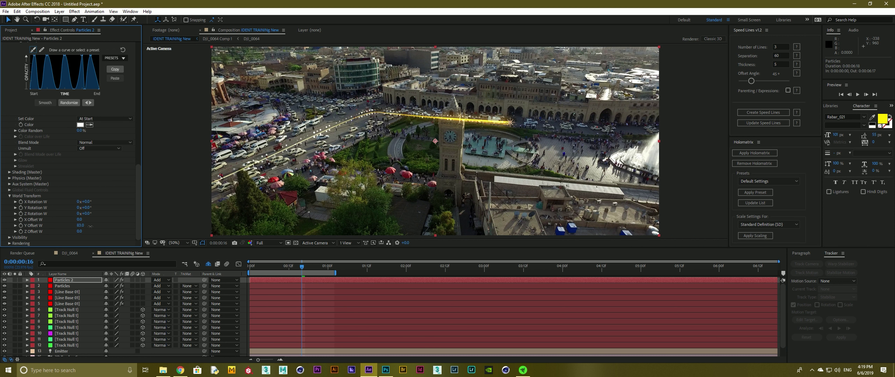
Step: Colour Particles 2 orange (FF7200), set particle Size to 50, check the trails, and start saving
left_click(80, 124)
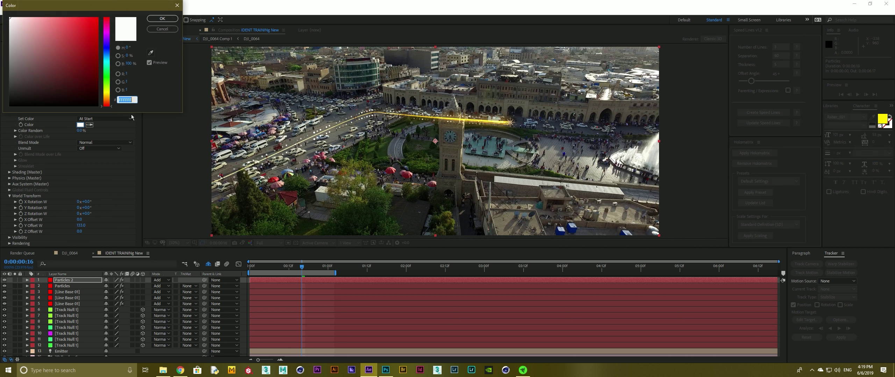
left_click(106, 100)
left_click(160, 18)
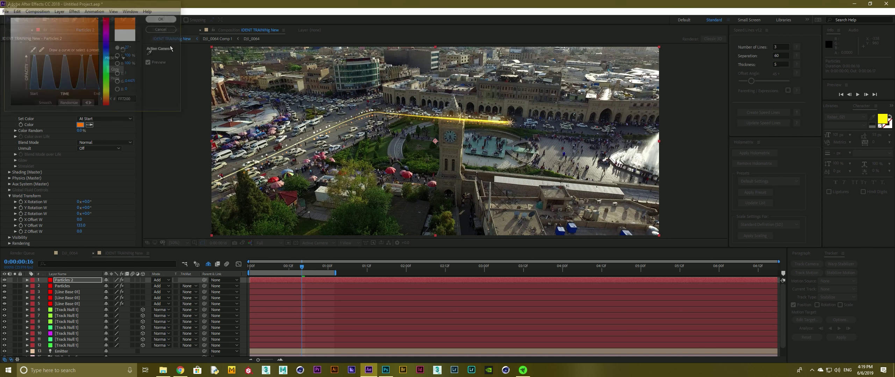
scroll(61, 156, "up", 10)
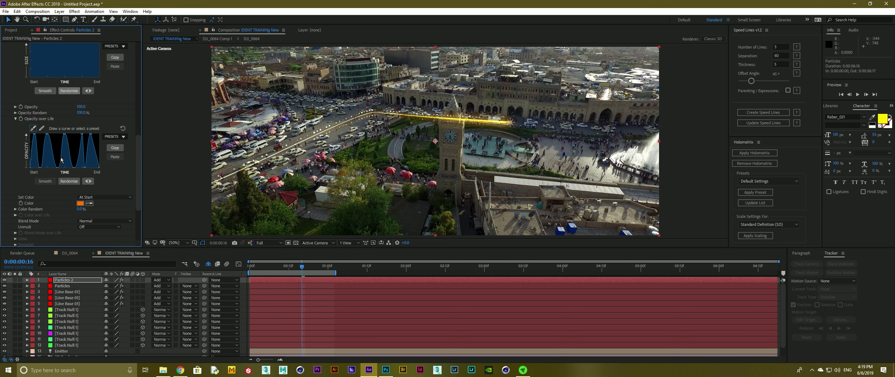
left_click(81, 142)
type("50")
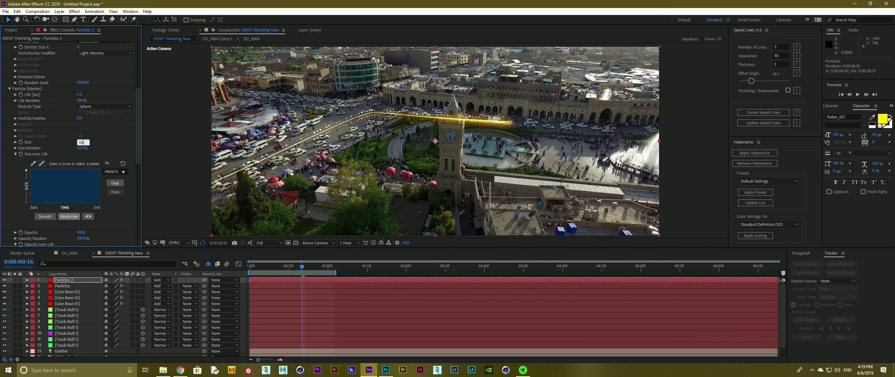
key("Return")
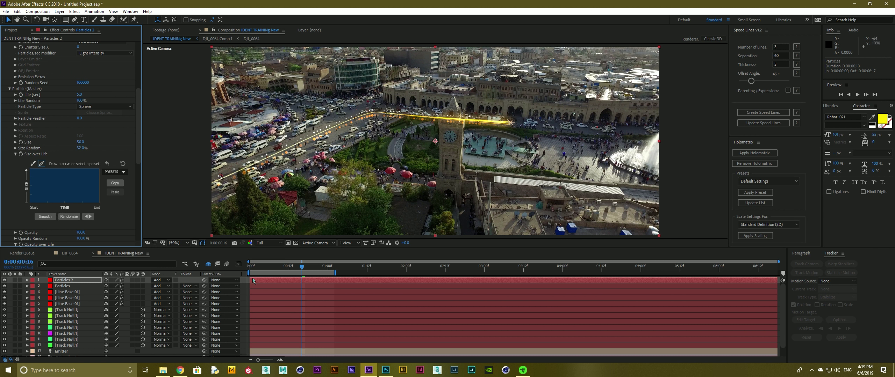
left_click_drag(251, 271, 314, 269)
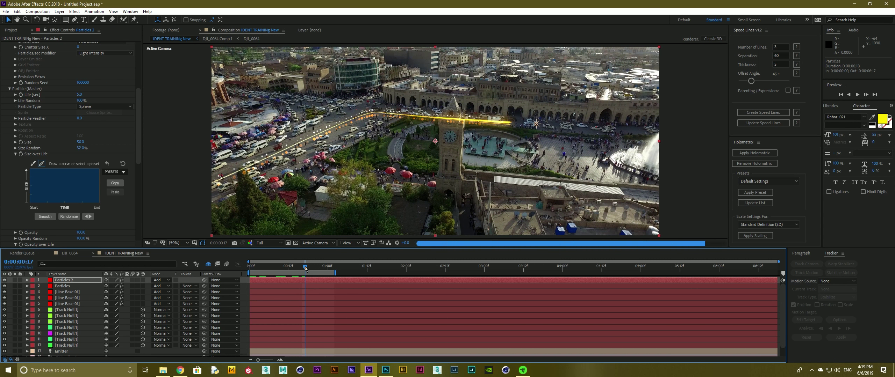
left_click_drag(315, 268, 219, 277)
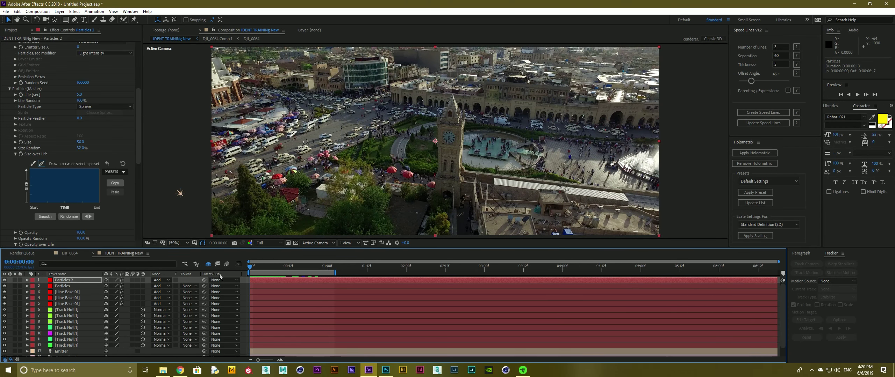
key("ctrl+s")
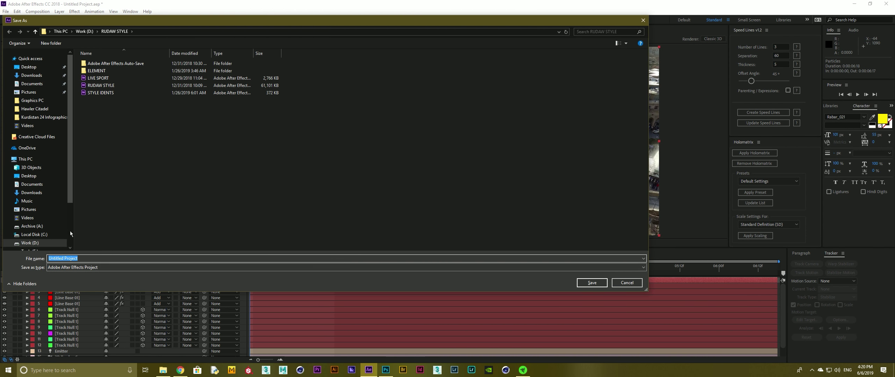
Step: Browse to D:\YOUTUBE\Training 1 and start naming the project 'Training particular News opening 1'
left_click(35, 243)
double_click(136, 112)
double_click(124, 87)
left_click(79, 259)
type("T")
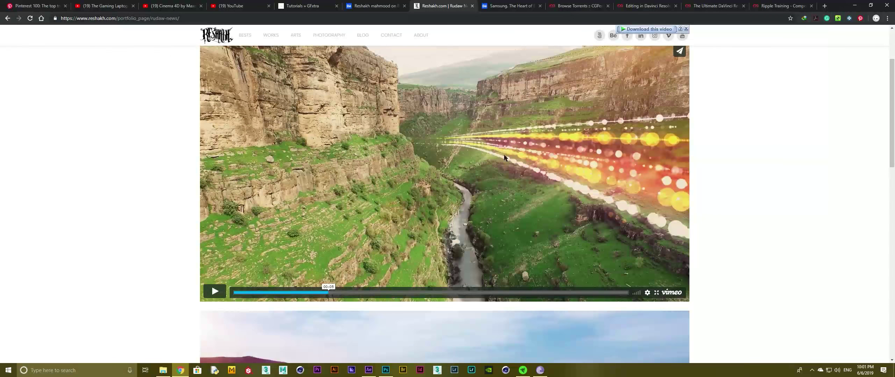
Step: Replay the Vimeo reference from 00:01, then return to After Effects at about frame 10
left_click(257, 293)
left_click(214, 292)
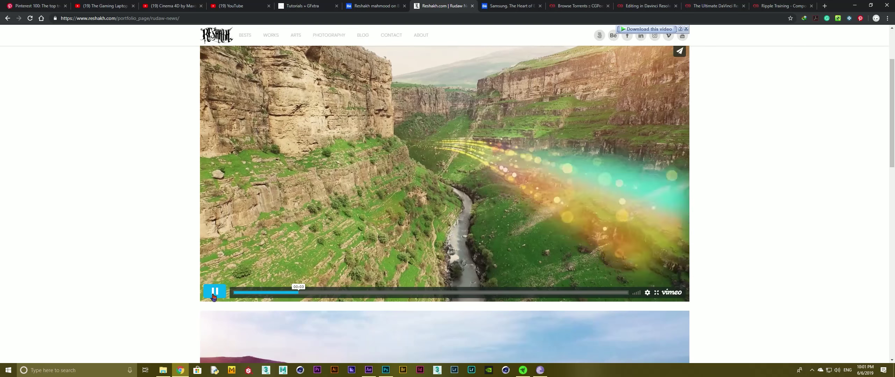
left_click(215, 292)
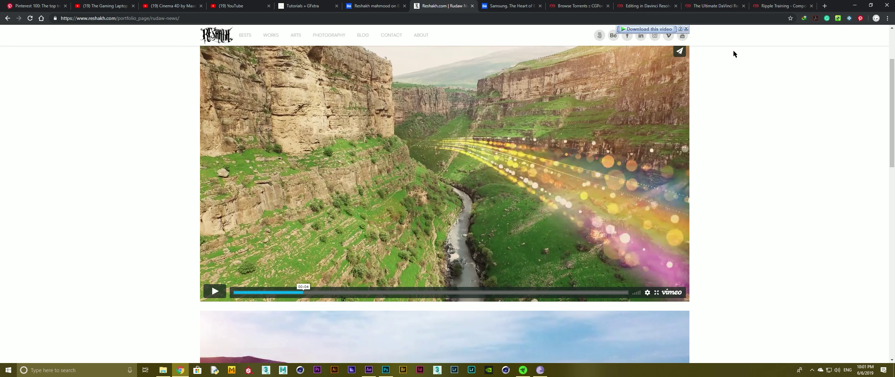
left_click(853, 3)
left_click_drag(253, 267, 286, 268)
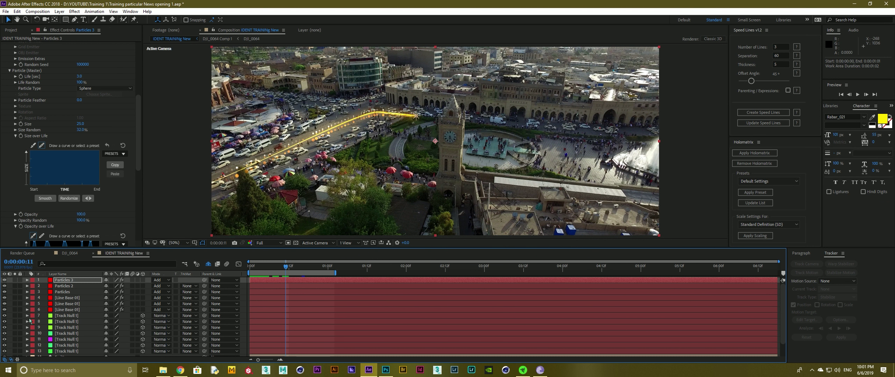
Step: Duplicate Line Base 01 and add a new adjustment layer placed beneath the copy
left_click(68, 310)
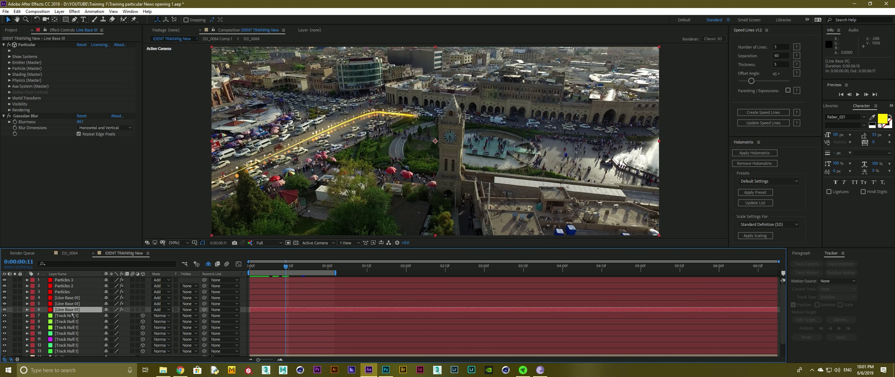
key("ctrl+d")
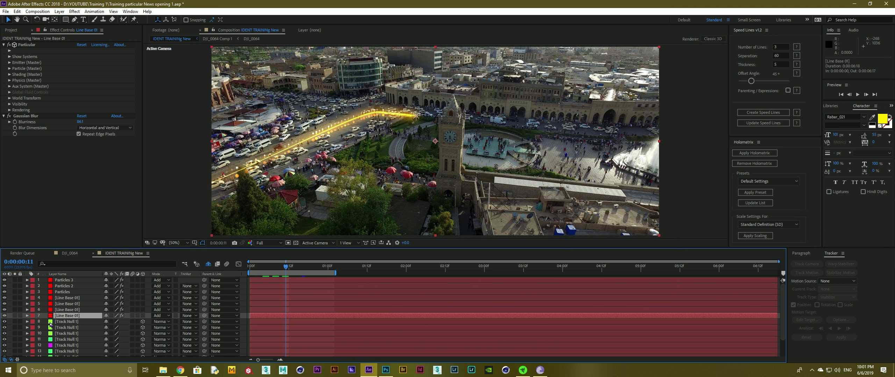
right_click(45, 324)
mouse_move(72, 251)
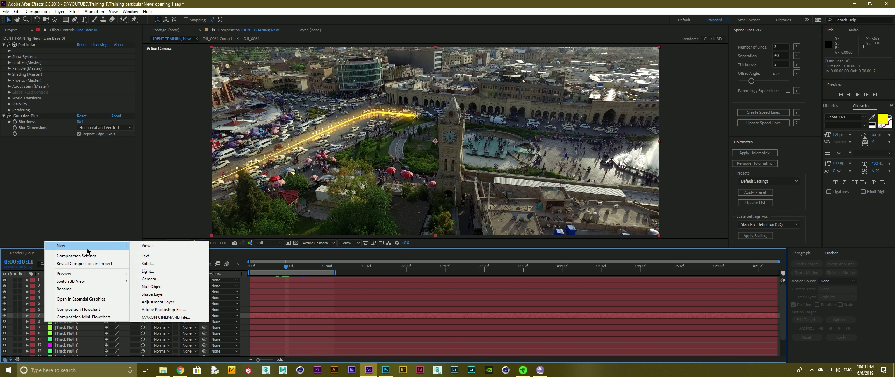
left_click(157, 302)
left_click_drag(90, 316, 91, 325)
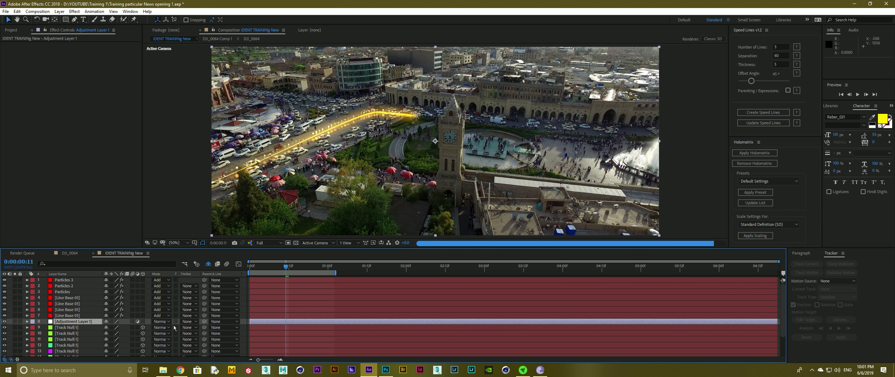
Step: Set Adjustment Layer 1's track matte to Alpha Matte from Line Base 01
left_click(191, 321)
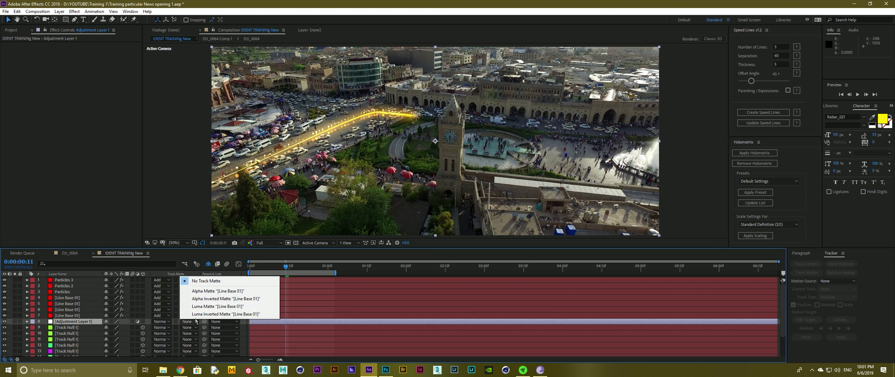
left_click(205, 292)
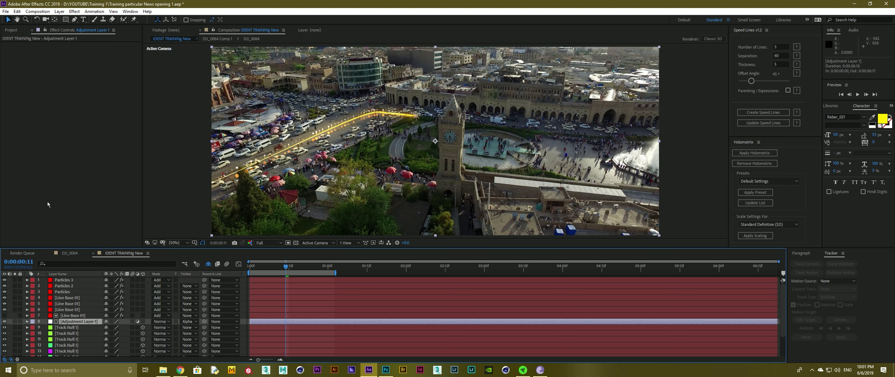
left_click(189, 322)
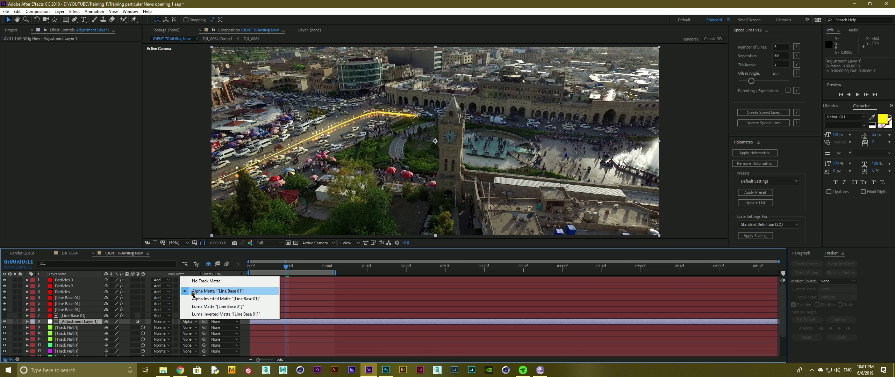
left_click(62, 324)
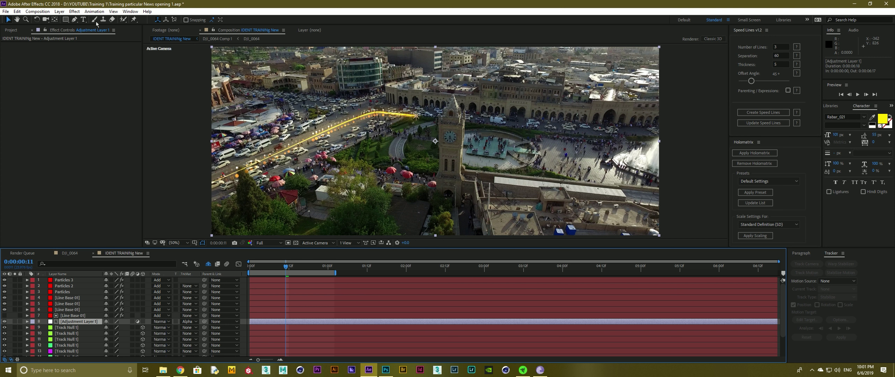
left_click(74, 11)
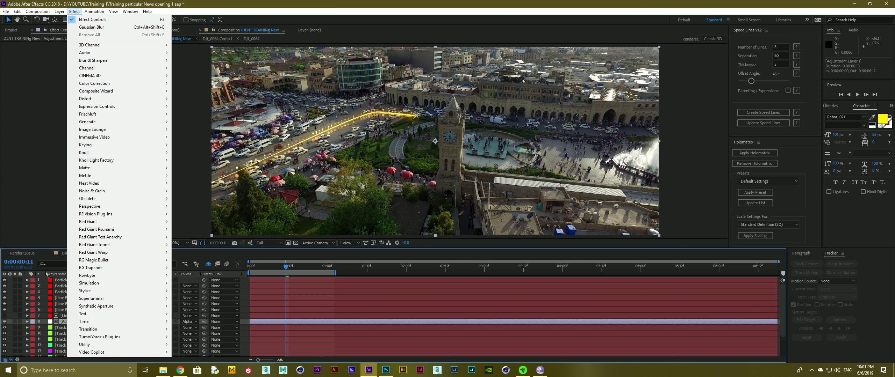
Step: Apply Gaussian Blur to Adjustment Layer 1 via quick search and raise its blurriness
left_click(58, 321)
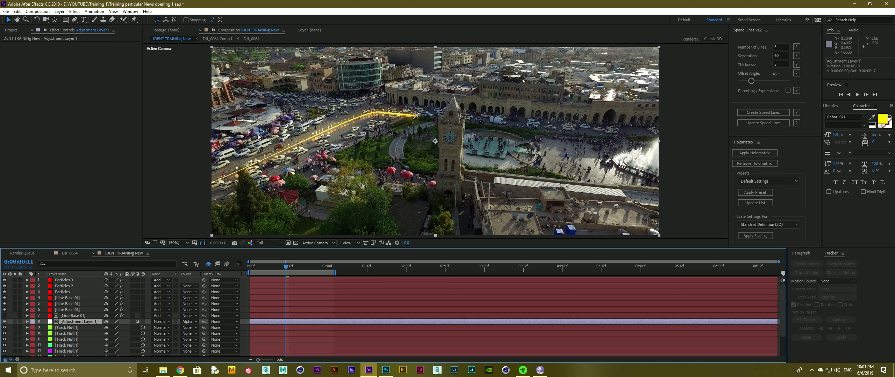
key("ctrl+space")
type("guas")
key("BackSpace")
key("BackSpace")
type("au")
key("Return")
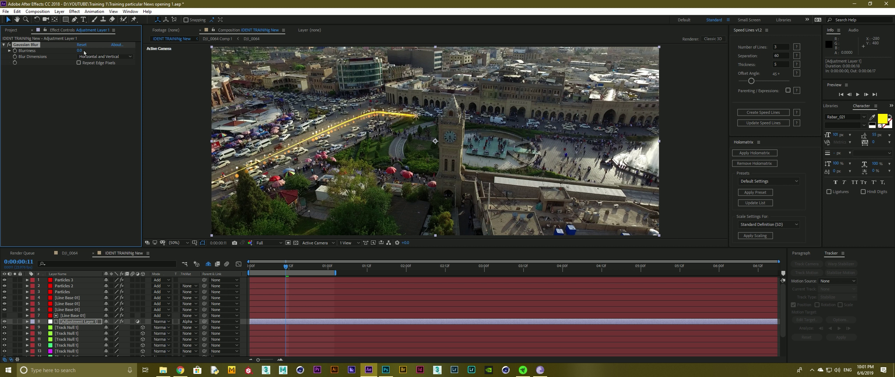
left_click_drag(92, 51, 106, 52)
Step: Preview the blurred footage at 200% and enable Repeat Edge Pixels on the Gaussian Blur
left_click_drag(286, 267, 262, 270)
key("space")
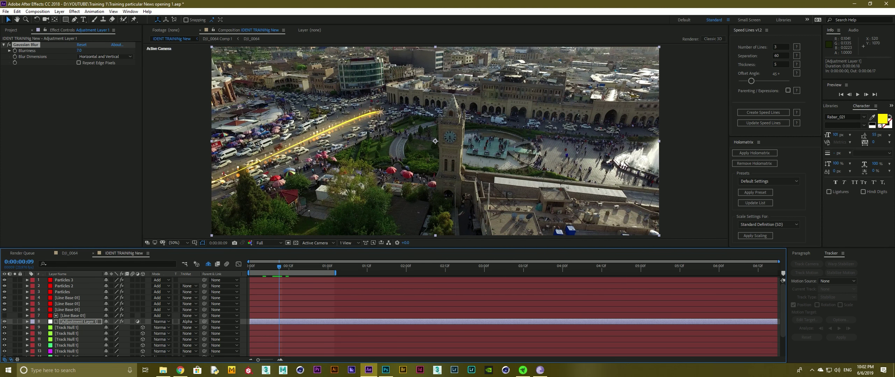
key("period")
key("period")
key("period")
left_click_drag(209, 137, 500, 105)
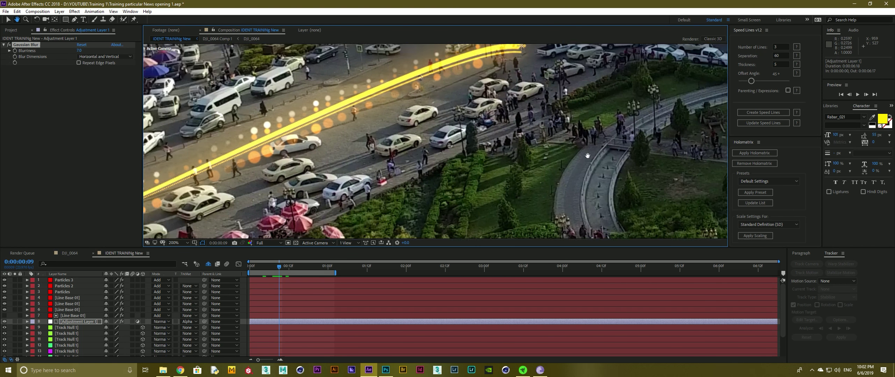
left_click(73, 324)
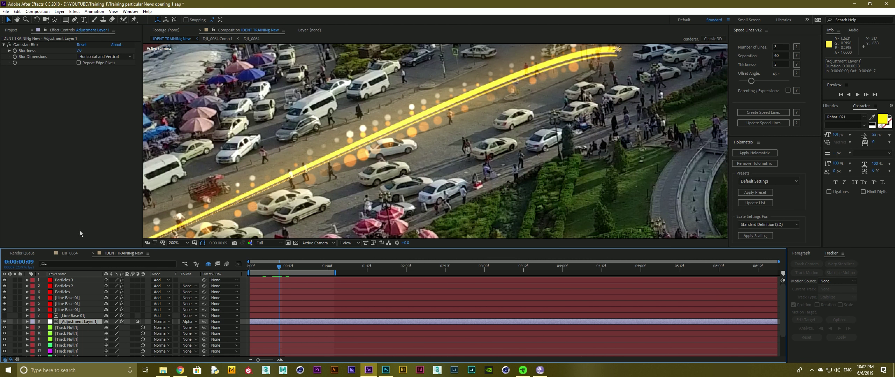
left_click(79, 49)
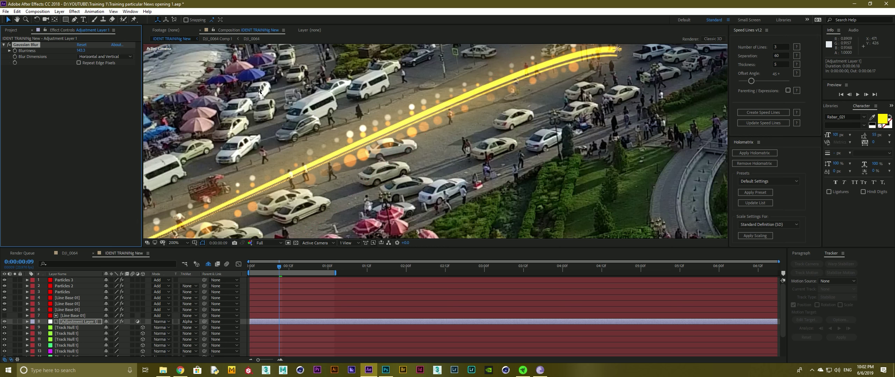
left_click(78, 66)
left_click(79, 63)
Step: Set Line Base 01's Gaussian Blur Blurriness to 25
left_click(74, 316)
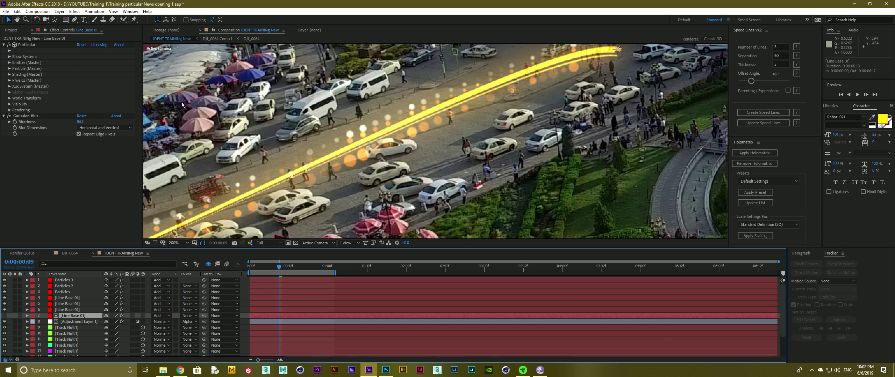
left_click(10, 75)
left_click(10, 74)
left_click(77, 122)
type("20")
key("Return")
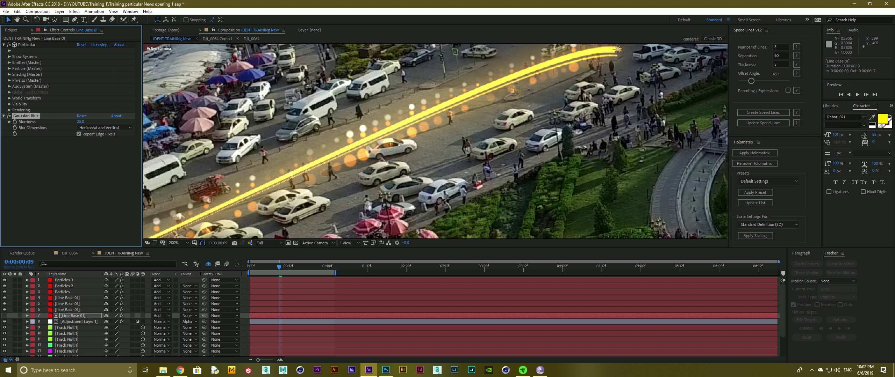
left_click(9, 63)
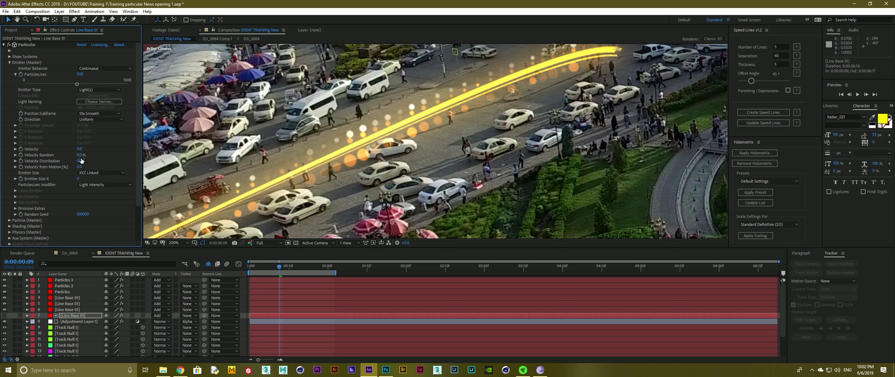
Step: Raise Line Base 01's Particle (Master) Size to 139 and scrub the animation start
left_click(9, 220)
scroll(24, 217, "down", 10)
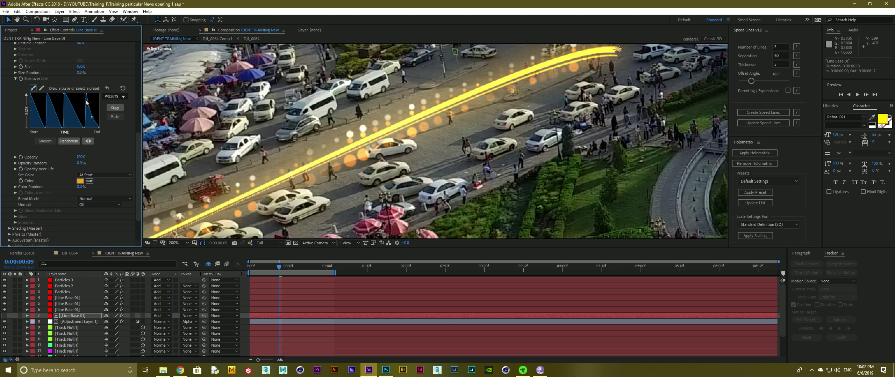
left_click_drag(95, 67, 120, 66)
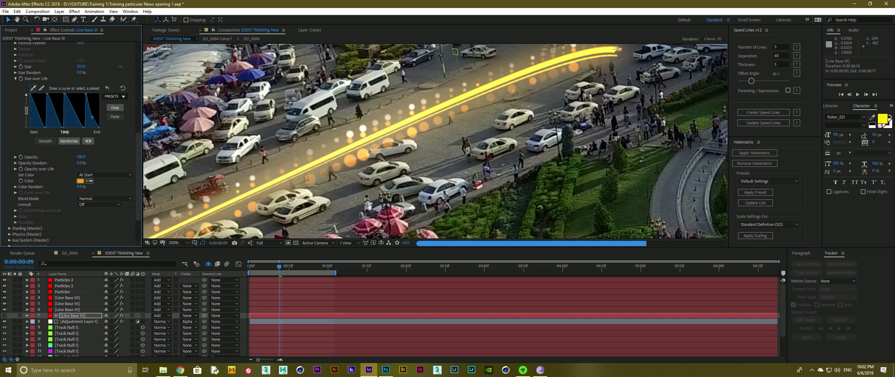
scroll(423, 107, "down", 2)
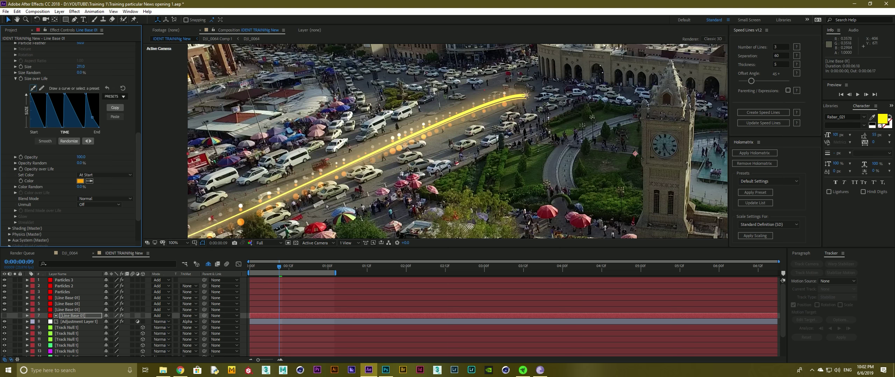
left_click_drag(247, 272, 289, 268)
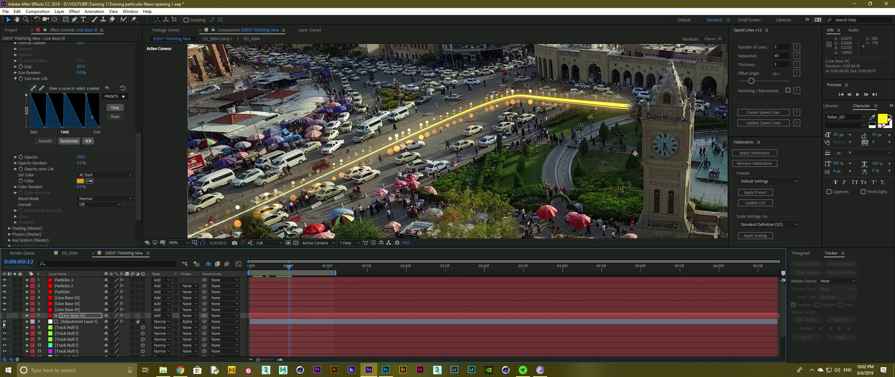
Step: Hide Adjustment Layer 1 and enlarge the particle Size to 267
left_click(4, 324)
scroll(384, 142, "down", 2)
scroll(346, 167, "down", 1)
scroll(346, 168, "up", 1)
scroll(364, 165, "up", 2)
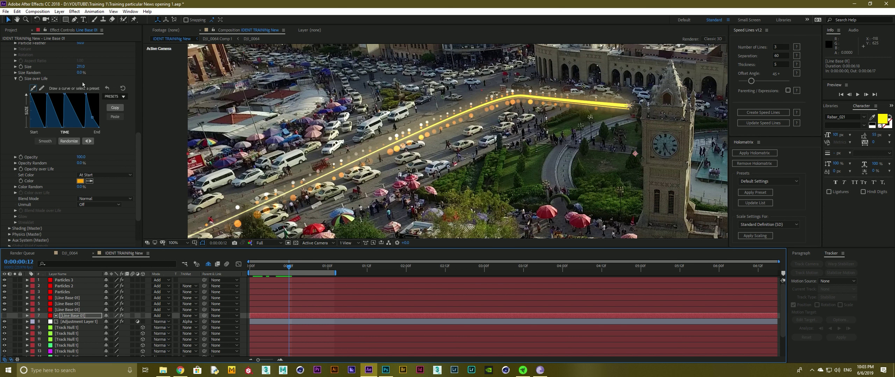
left_click_drag(81, 71, 100, 69)
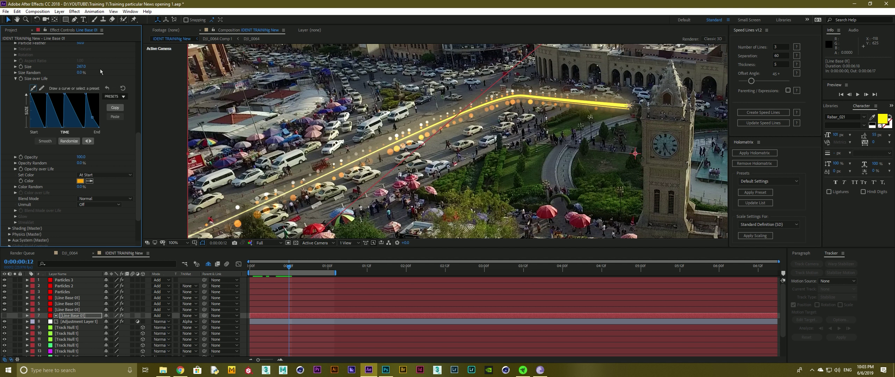
scroll(400, 124, "down", 1)
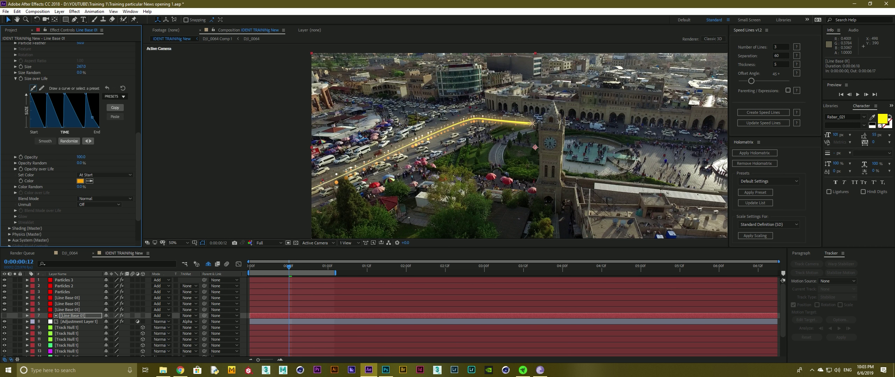
Step: At frame 6, duplicate the Emitter layer to create Emitter 2
left_click(269, 266)
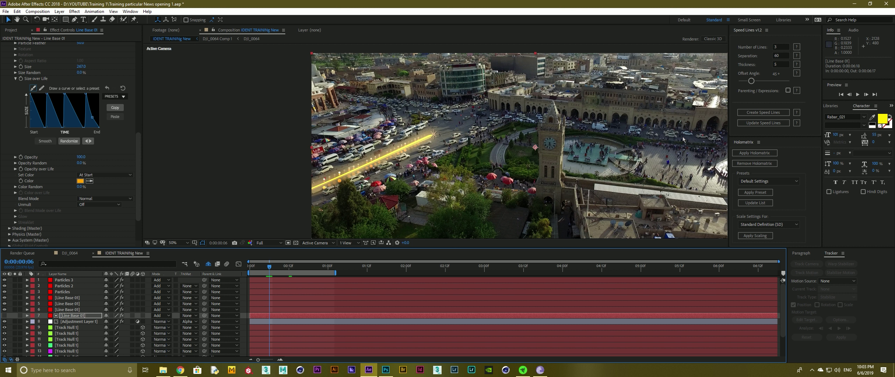
left_click(436, 136)
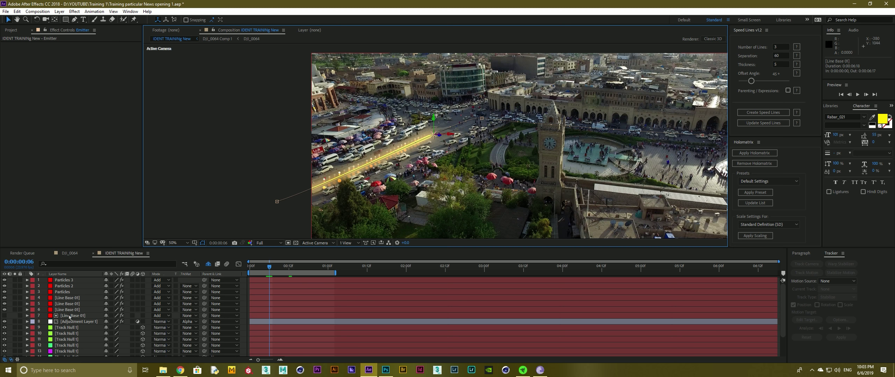
scroll(70, 317, "down", 2)
left_click(66, 343)
key("ctrl+d")
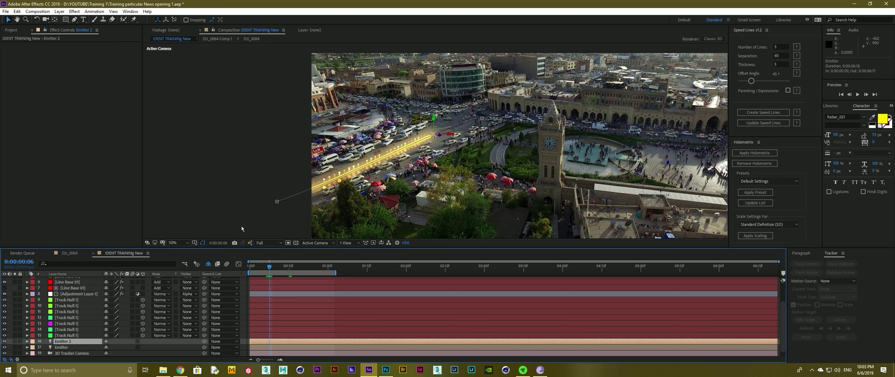
Step: Reveal Position for Track Null 1 and Emitter 2's Position keyframes
left_click(277, 202)
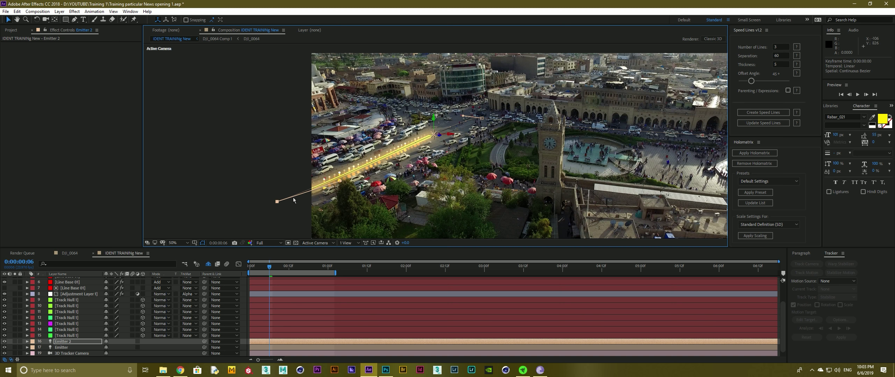
left_click(69, 336)
left_click(68, 329)
left_click(68, 325)
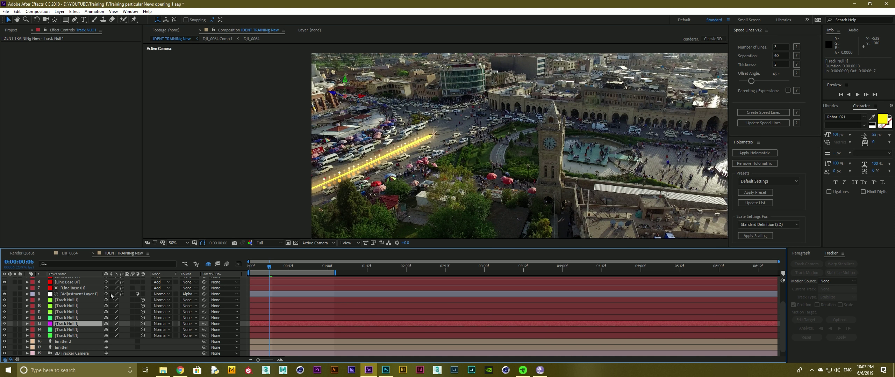
key("p")
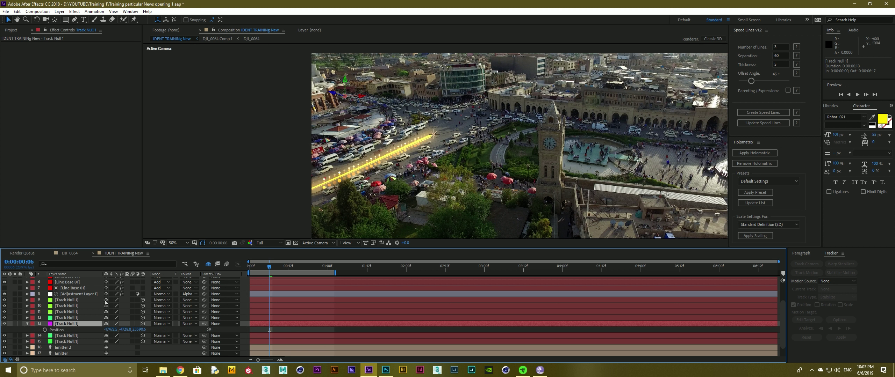
scroll(73, 344, "down", 1)
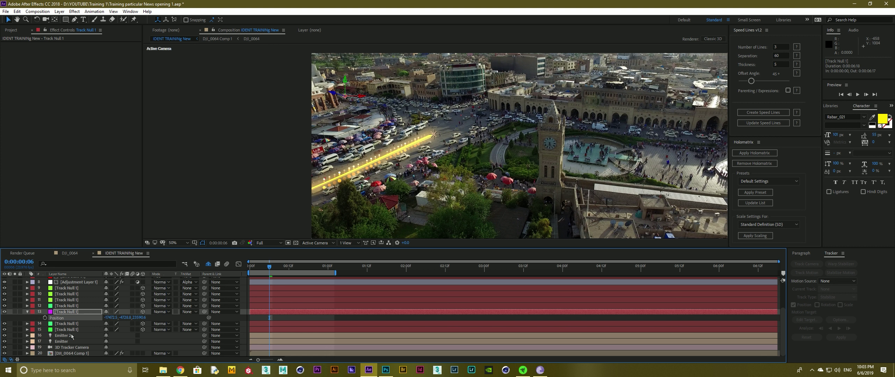
left_click(72, 335)
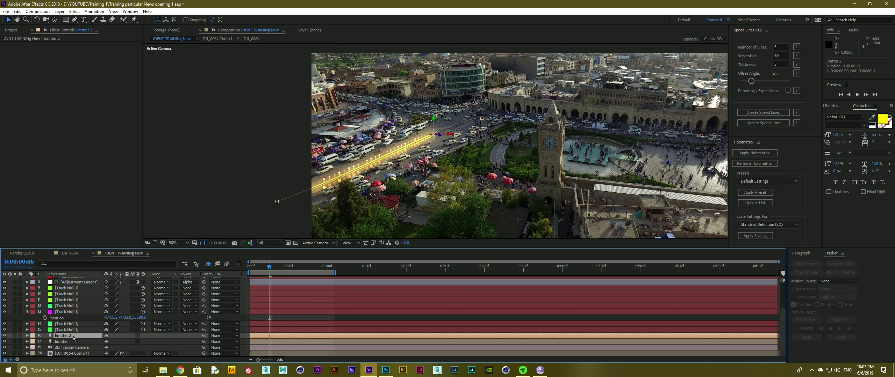
key("p")
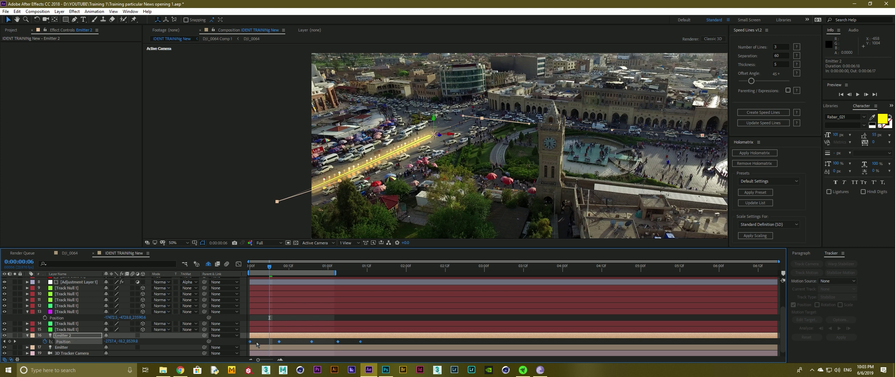
Step: Select Emitter 2's first Position keyframe and check the new streak at frame 6
left_click(256, 344)
left_click(251, 267)
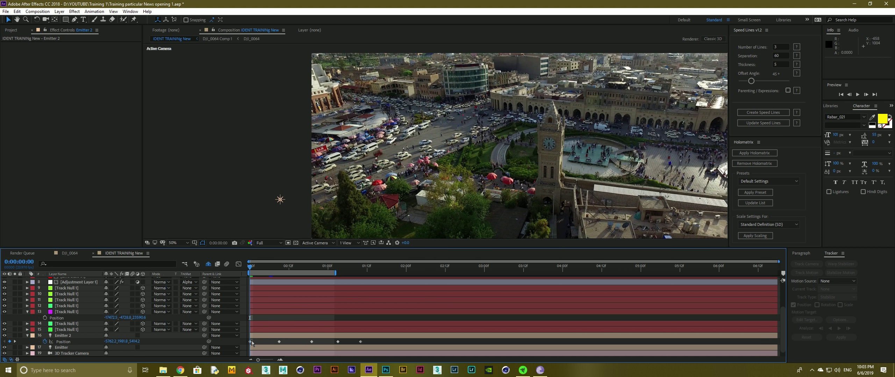
left_click(250, 341)
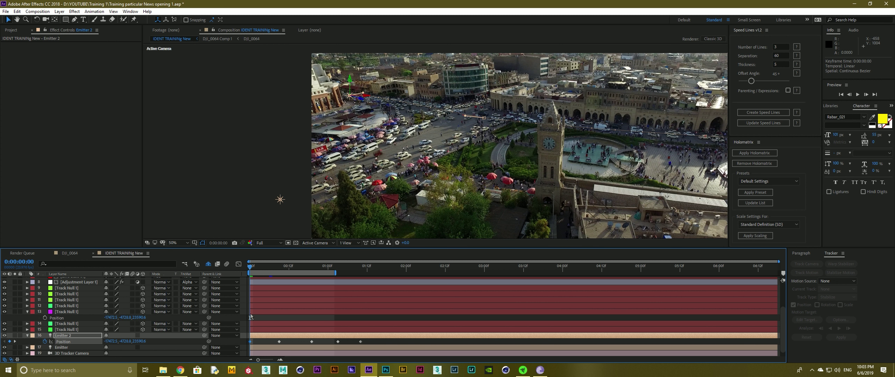
left_click_drag(255, 267, 270, 269)
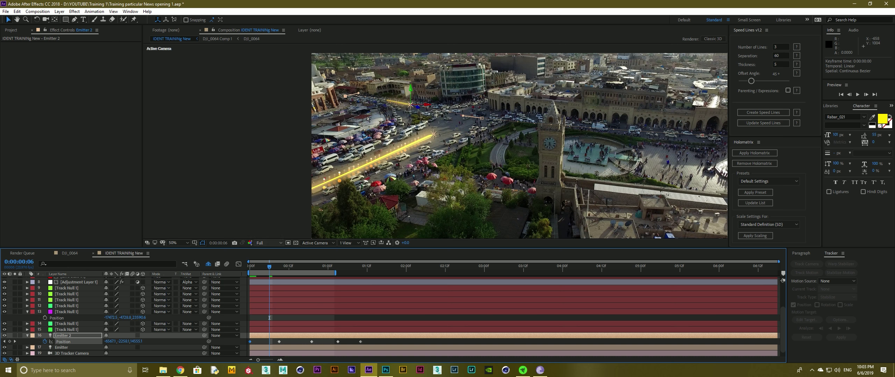
left_click(266, 150)
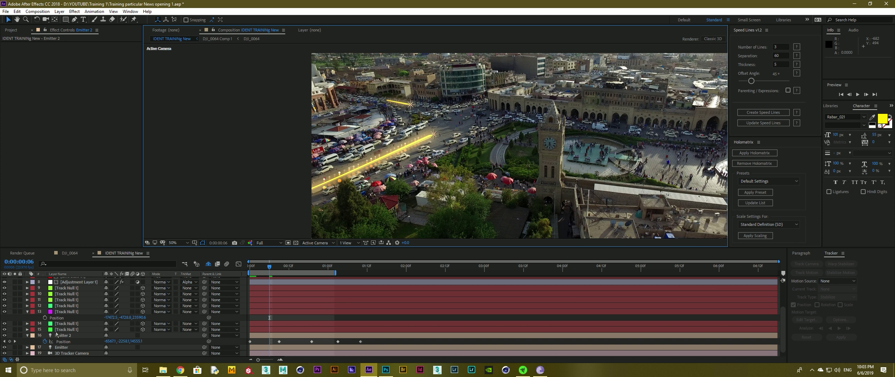
scroll(61, 323, "up", 3)
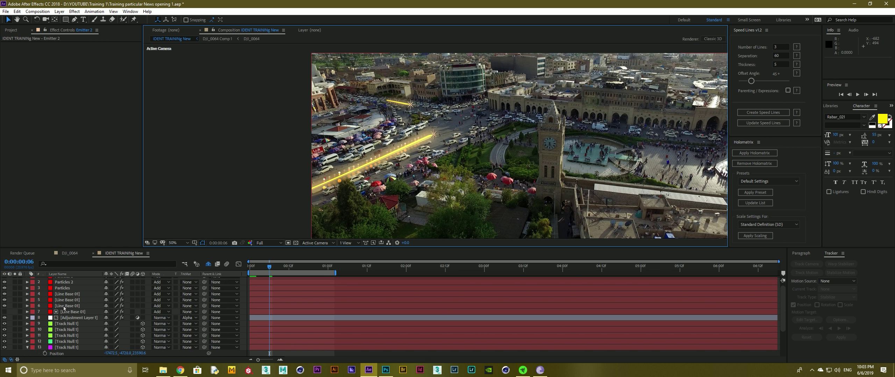
Step: Raise the selected Line Base 01's Visibility Far Vanish and scrub to see the streaks
left_click(64, 307)
left_click(10, 104)
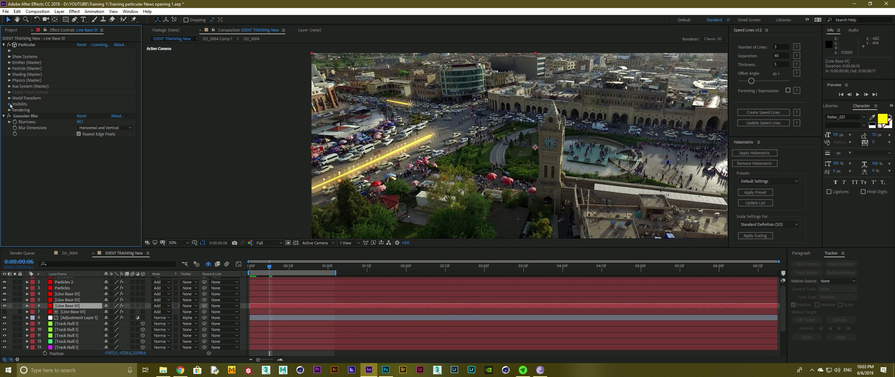
left_click_drag(82, 110, 67, 112)
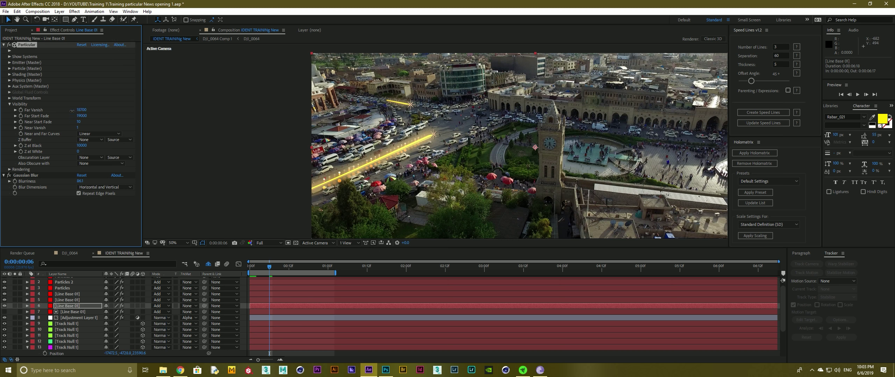
left_click_drag(118, 114, 139, 114)
left_click(252, 267)
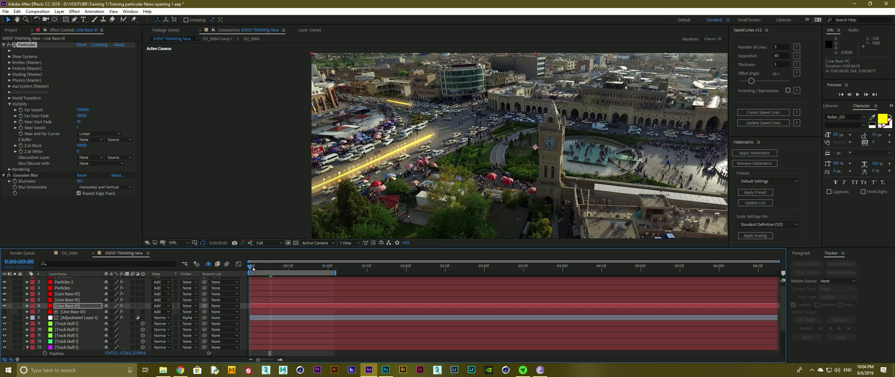
left_click_drag(257, 269, 277, 269)
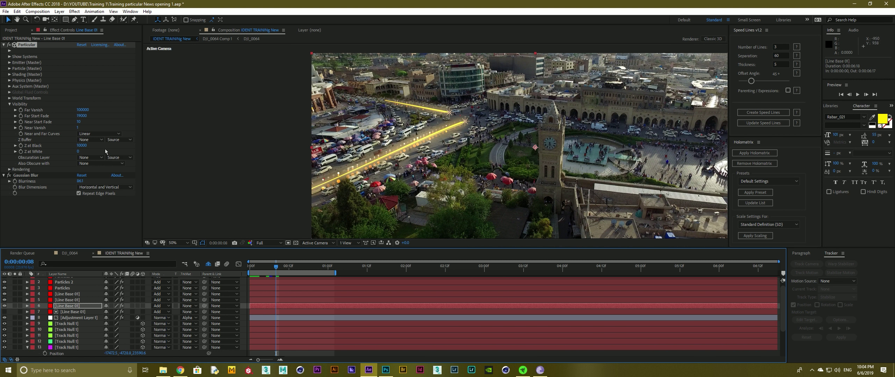
Step: Raise Far Vanish in the Visibility settings of layer 7 Line Base 01
left_click(68, 300)
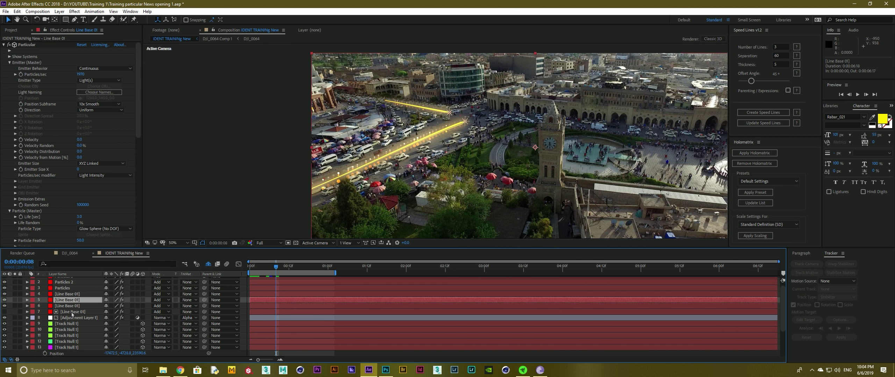
left_click(72, 313)
scroll(56, 150, "down", 5)
scroll(58, 161, "down", 5)
scroll(49, 178, "down", 2)
left_click(9, 214)
left_click_drag(79, 190, 215, 187)
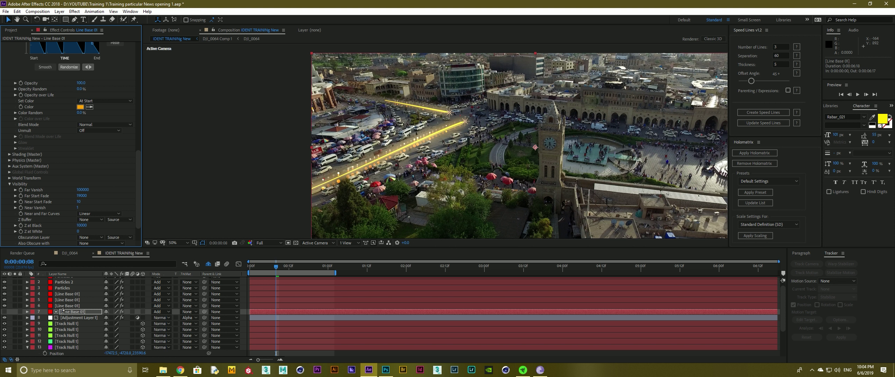
Step: Set layer 5 Line Base 01's Far Vanish to 100000
left_click(61, 302)
scroll(60, 147, "down", 5)
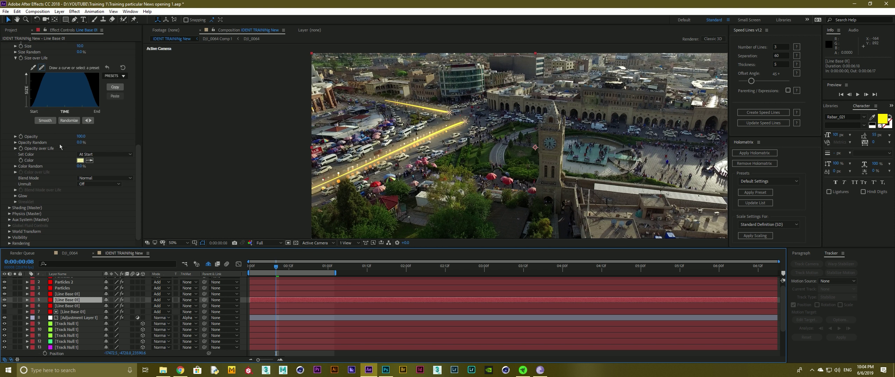
left_click(9, 237)
scroll(6, 231, "down", 1)
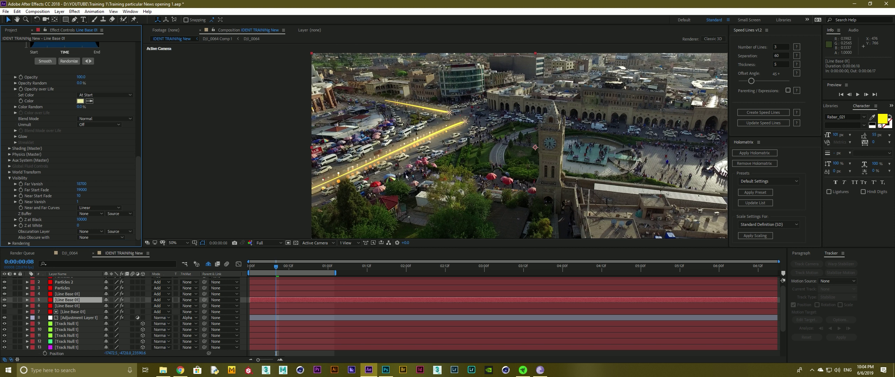
type("100000")
key("Return")
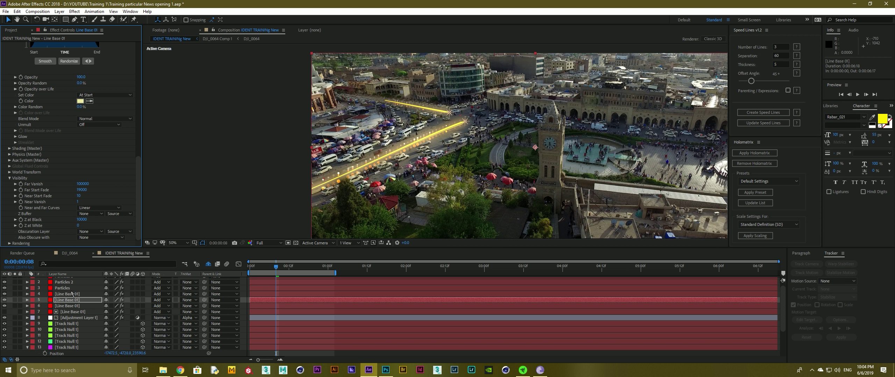
Step: Set layer 4 Line Base 01's Far Vanish to 100000 and check the streaks at frame 6
left_click(66, 294)
scroll(64, 197, "up", 3)
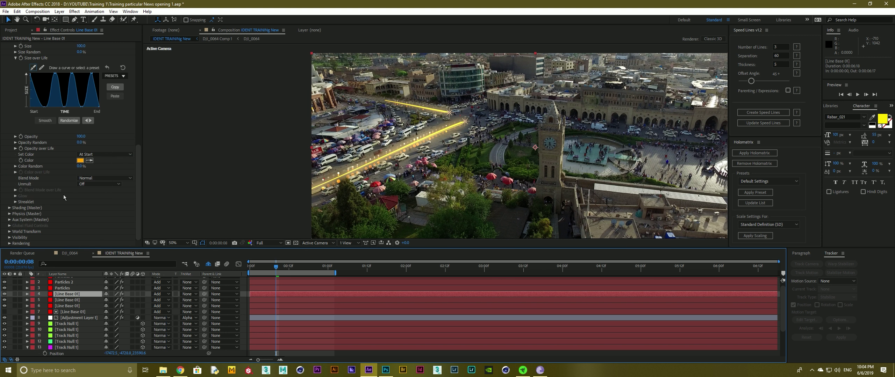
left_click(9, 238)
scroll(82, 192, "down", 5)
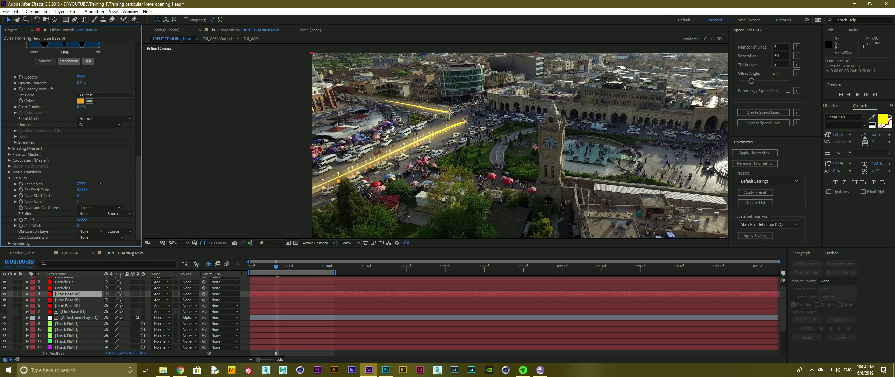
left_click_drag(92, 184, 309, 187)
mouse_move(251, 267)
left_mouse_down()
mouse_move(270, 268)
mouse_move(250, 268)
left_mouse_up()
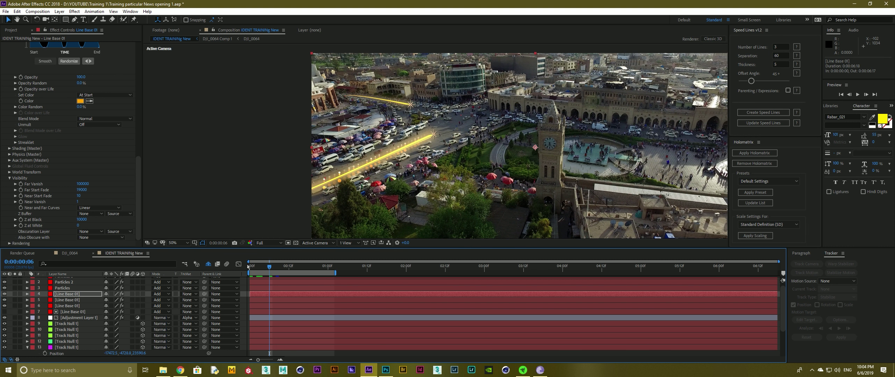
left_click(350, 95)
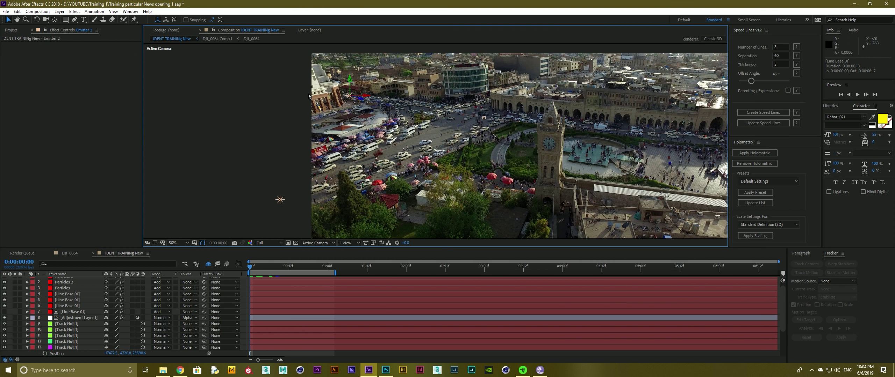
Step: Move Emitter 2's first Position keyframe to a new starting point in the viewer
key("p")
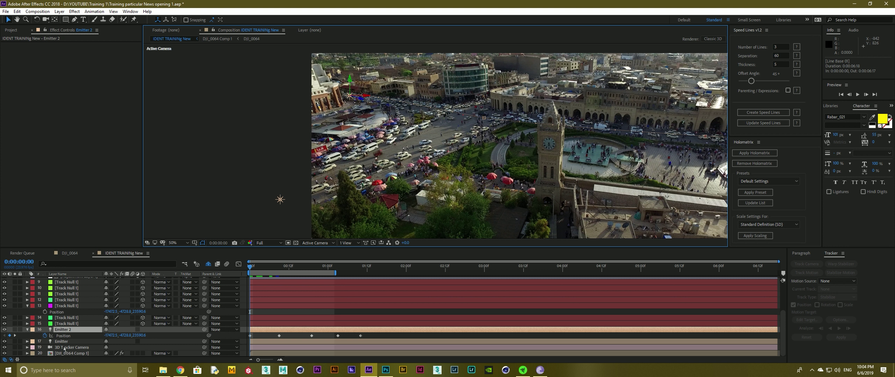
left_click(76, 330)
left_click(251, 337)
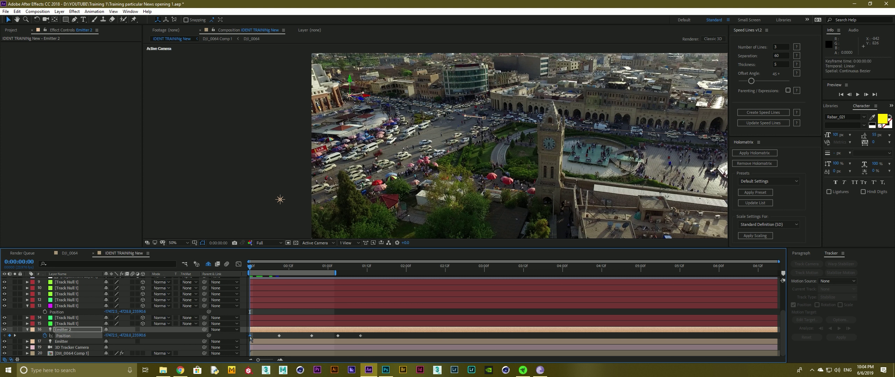
mouse_move(360, 98)
left_mouse_down()
mouse_move(138, 67)
mouse_move(344, 85)
left_mouse_up()
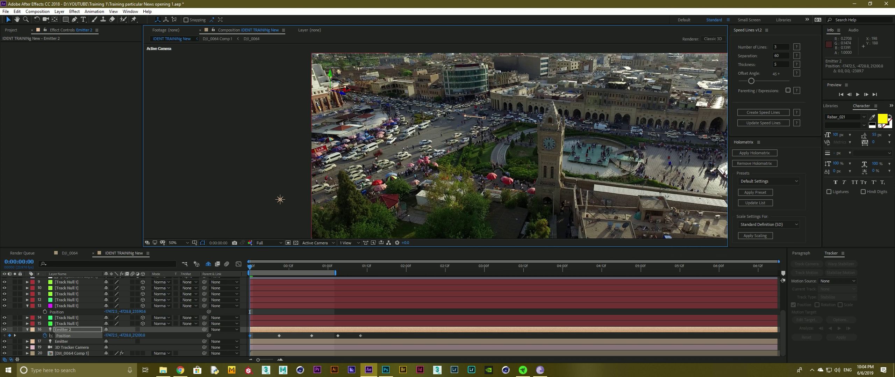
mouse_move(346, 87)
left_mouse_down()
mouse_move(486, 118)
mouse_move(486, 107)
mouse_move(460, 105)
left_mouse_up()
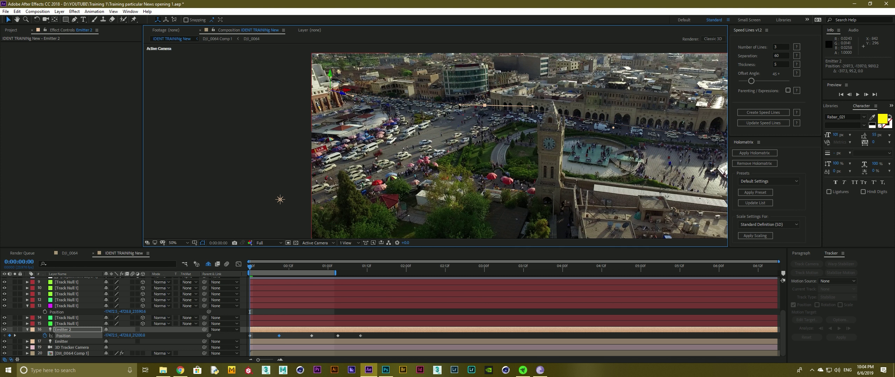
left_click_drag(459, 105, 460, 108)
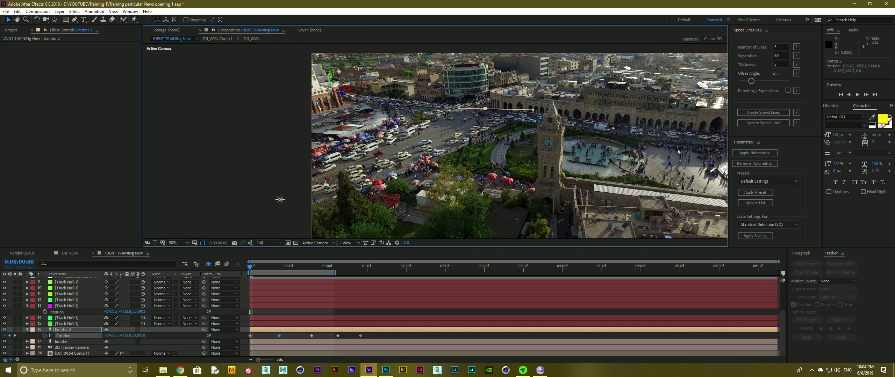
left_click_drag(678, 152, 485, 141)
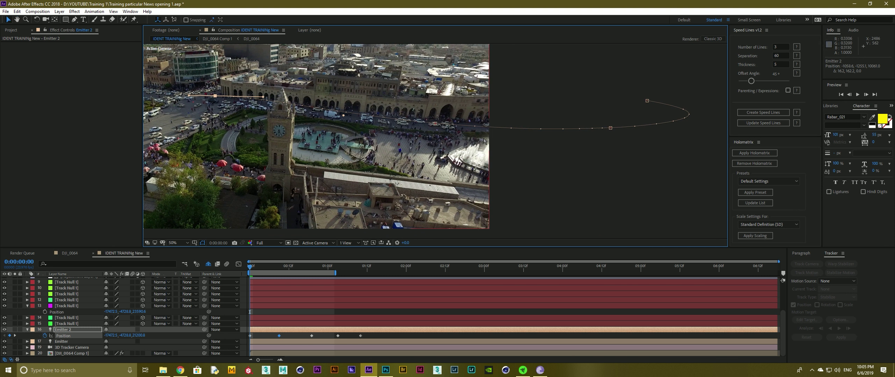
Step: Reshape Emitter 2's path start and loop, then preview the trail at frame 14
left_click(610, 128)
double_click(610, 128)
key("Home")
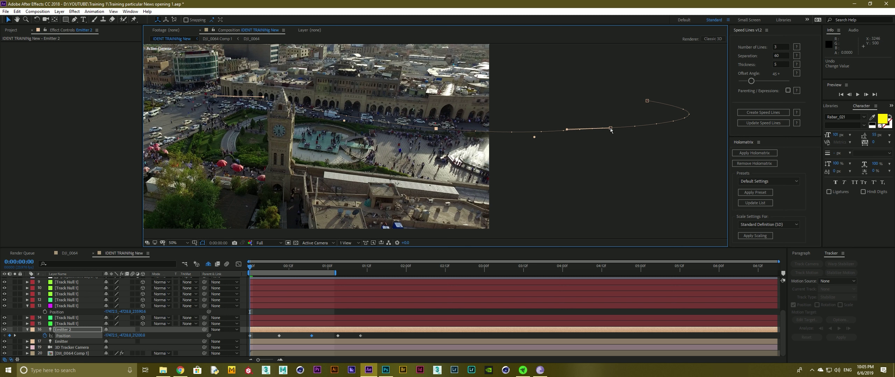
left_click_drag(592, 133, 636, 136)
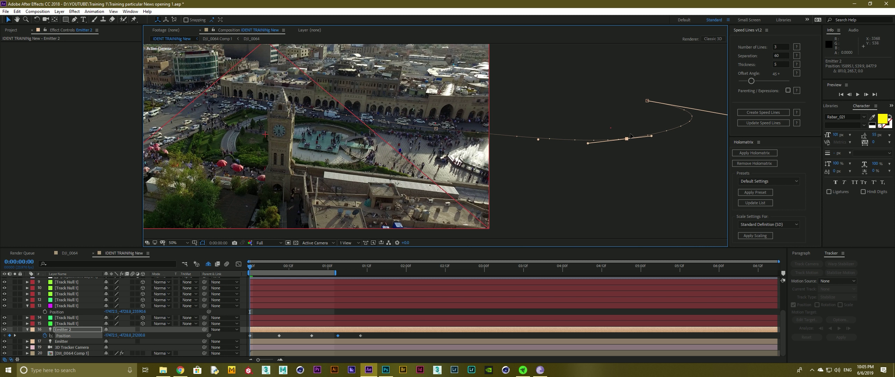
left_click_drag(647, 101, 643, 93)
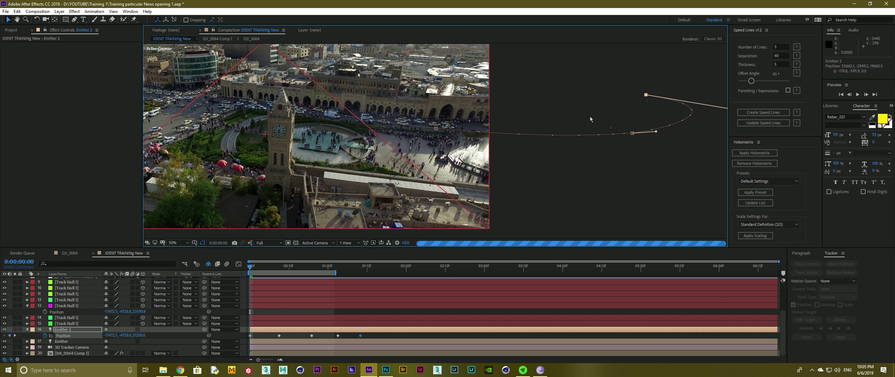
left_click(259, 268)
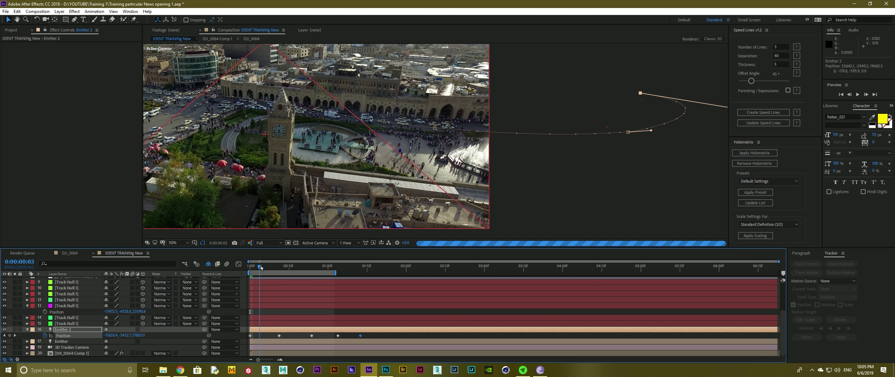
left_click_drag(259, 267, 284, 268)
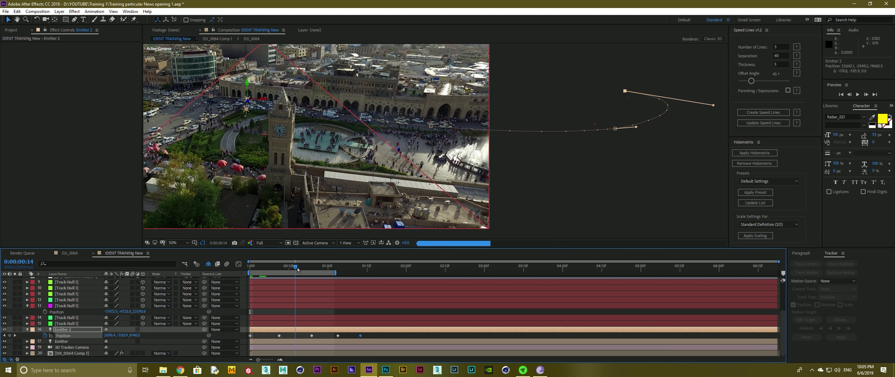
left_click_drag(284, 269, 296, 267)
left_click_drag(224, 151, 363, 159)
Step: Nudge Emitter 2 and Emitter path points toward the tower, then review at 25% zoom
key("v")
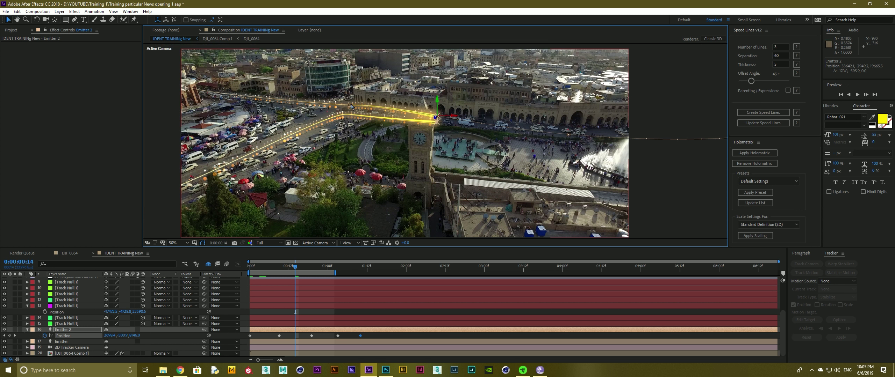
left_click(350, 106)
mouse_move(399, 108)
left_mouse_down()
mouse_move(329, 105)
mouse_move(344, 112)
left_mouse_up()
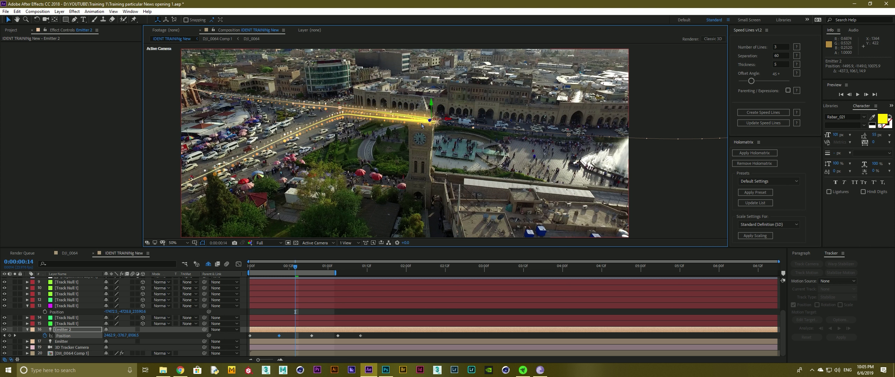
left_click(440, 127)
left_click_drag(564, 131, 568, 139)
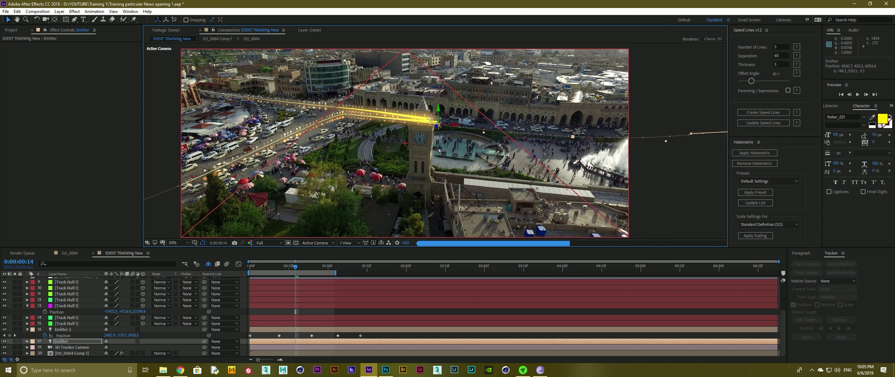
left_click(431, 121)
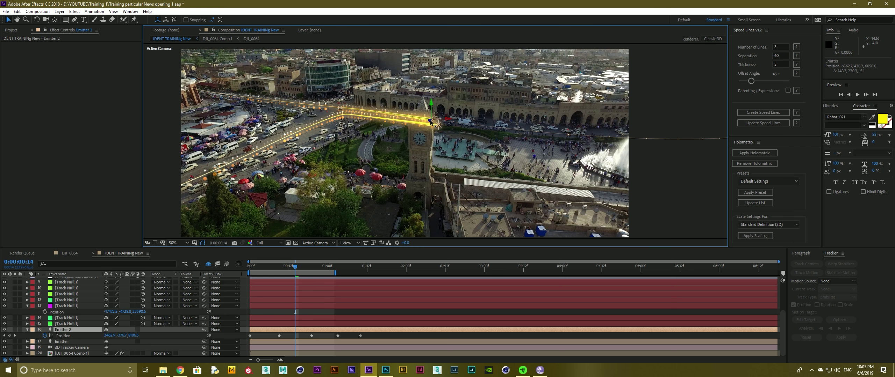
left_click_drag(566, 136, 566, 128)
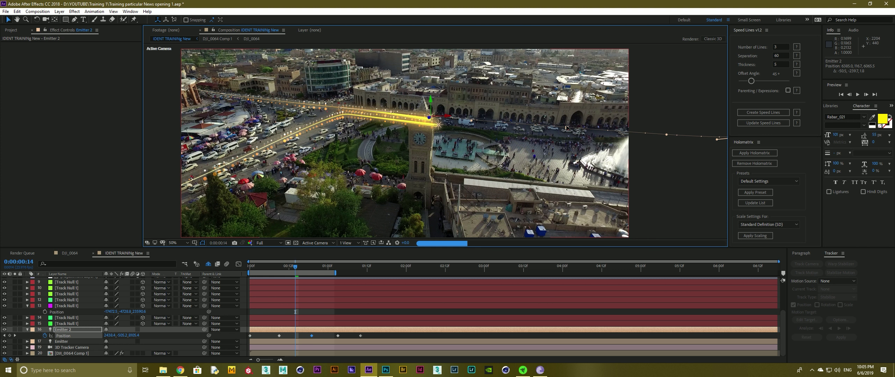
left_click_drag(340, 108, 339, 105)
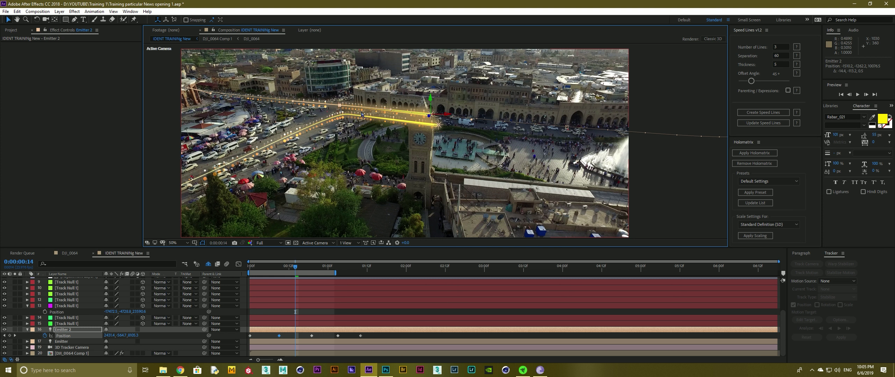
key("comma")
key("comma")
left_click(517, 192)
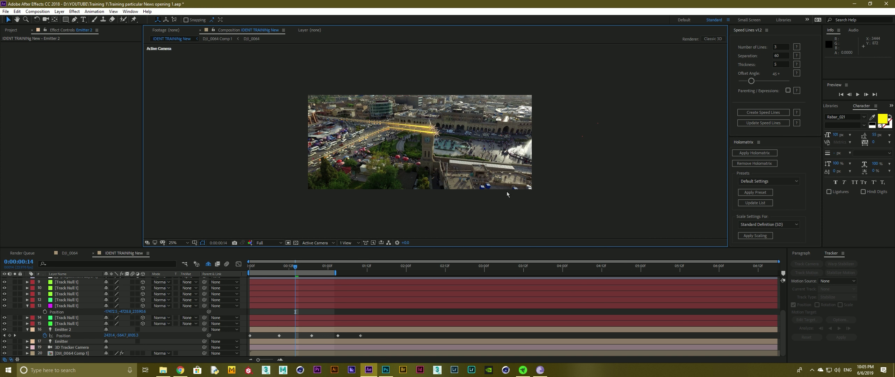
left_click_drag(287, 332, 295, 333)
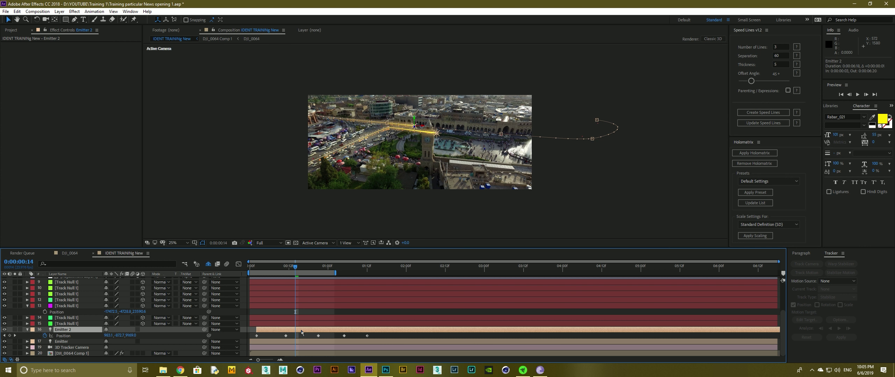
key("period")
key("period")
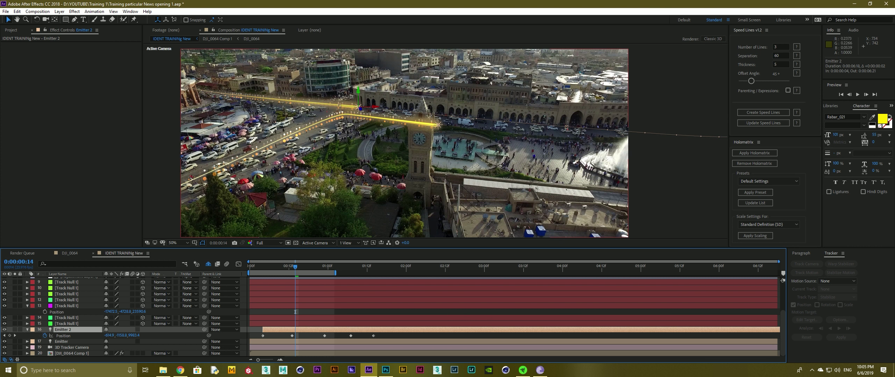
left_click(27, 306)
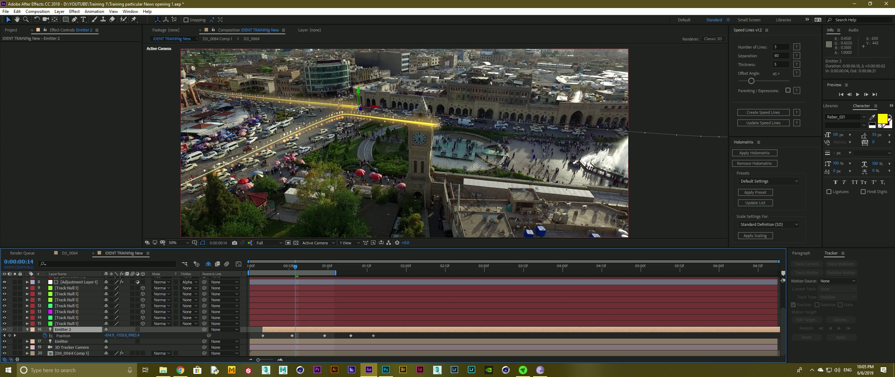
left_click_drag(345, 131, 418, 132)
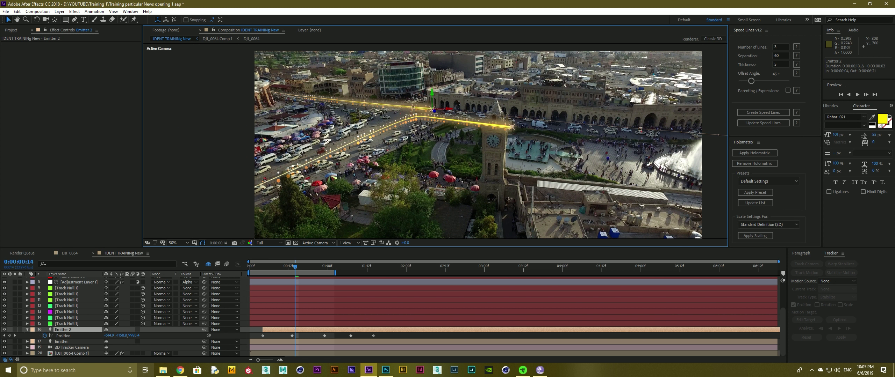
left_click(181, 371)
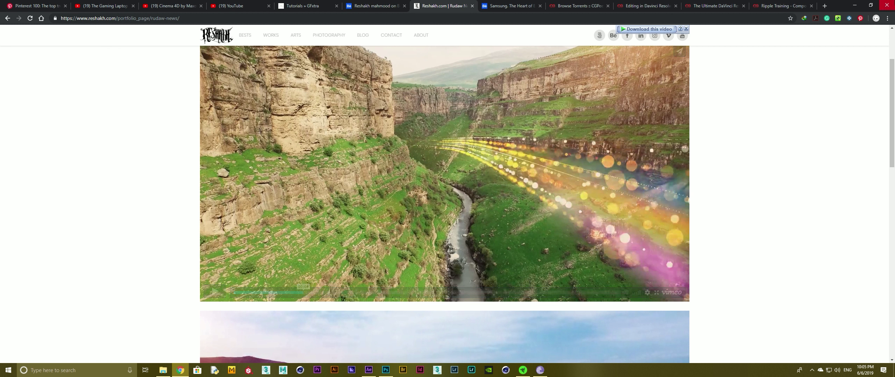
left_click(854, 5)
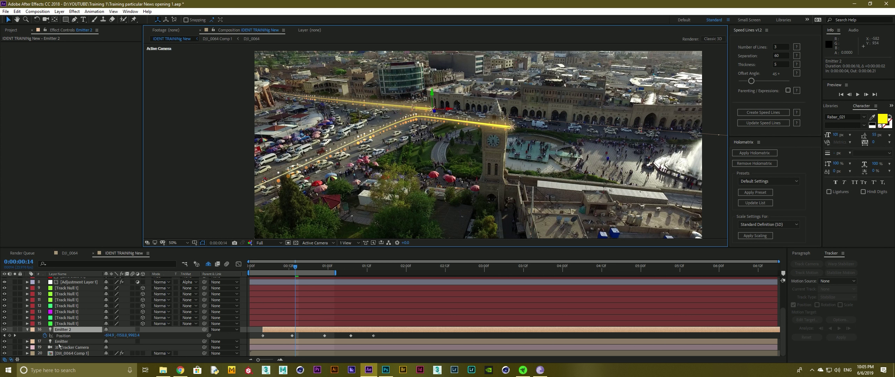
left_click(70, 354)
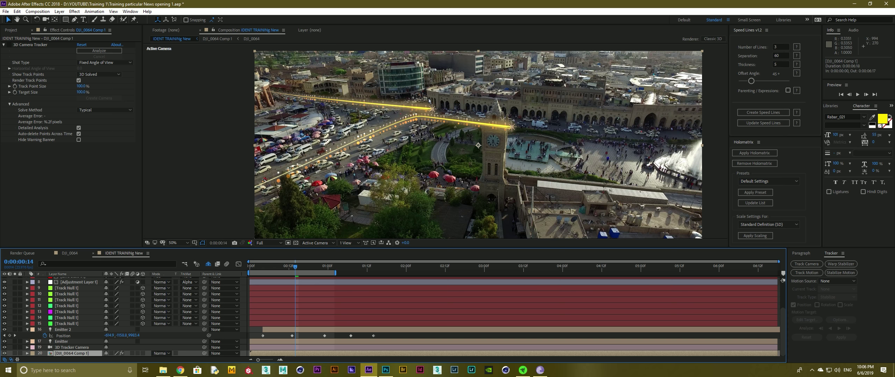
left_click(432, 109)
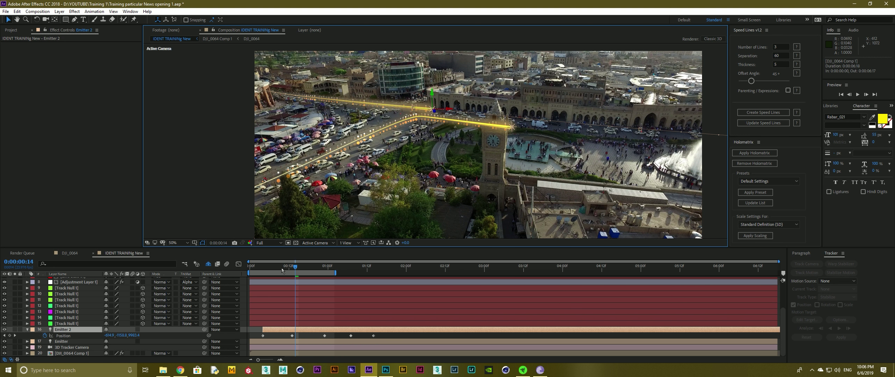
left_click_drag(300, 271, 321, 271)
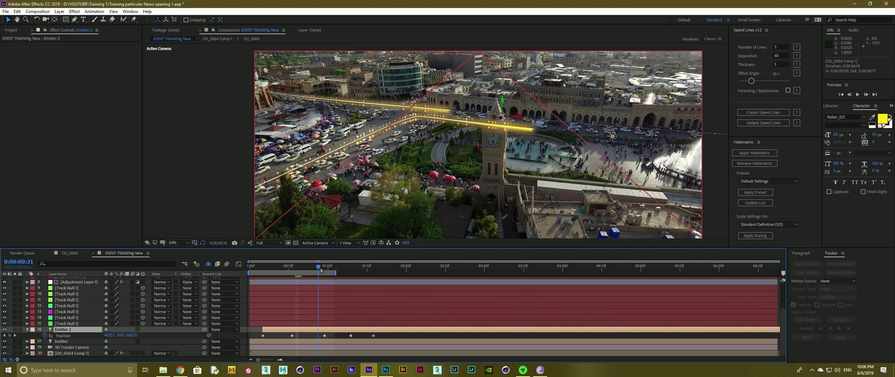
left_click_drag(320, 271, 330, 271)
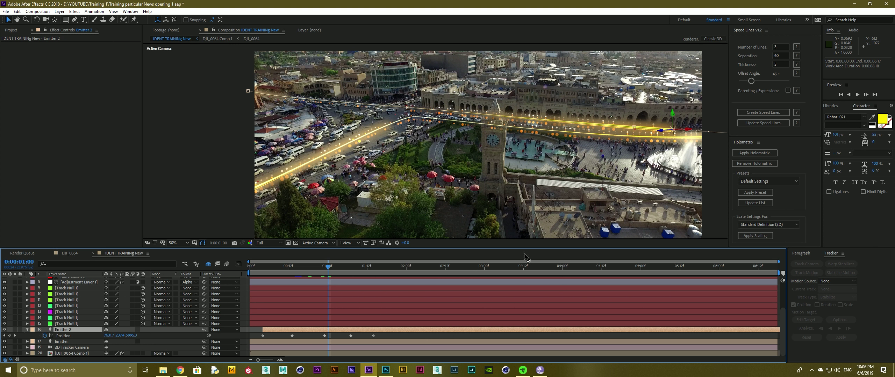
Step: Delay Emitter 2 by 12 frames and move its first path point lower in the viewer
left_click_drag(334, 269, 376, 275)
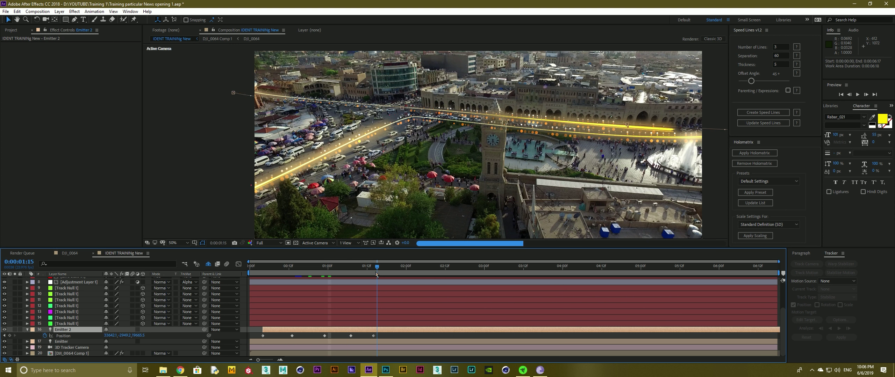
left_click_drag(377, 274, 406, 275)
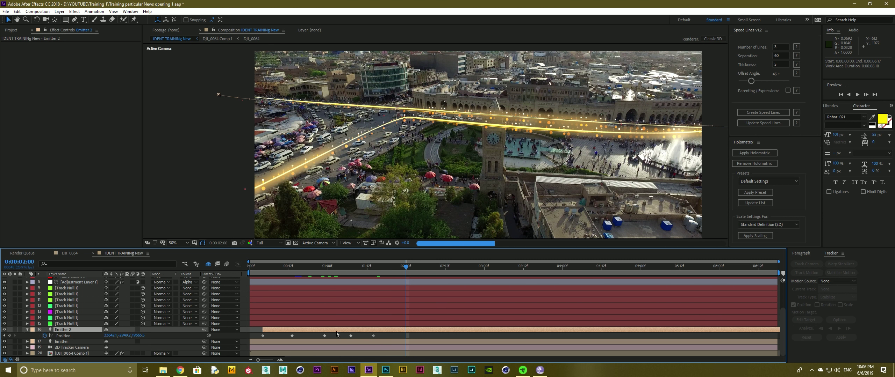
left_click_drag(336, 330, 375, 329)
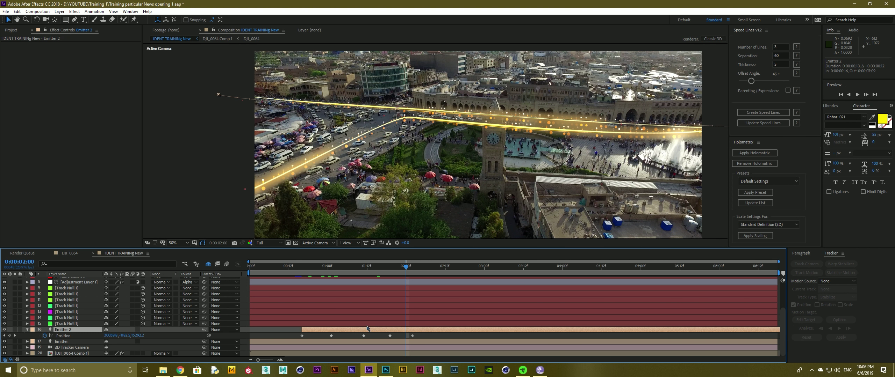
left_click(219, 95)
left_click_drag(220, 96, 368, 206)
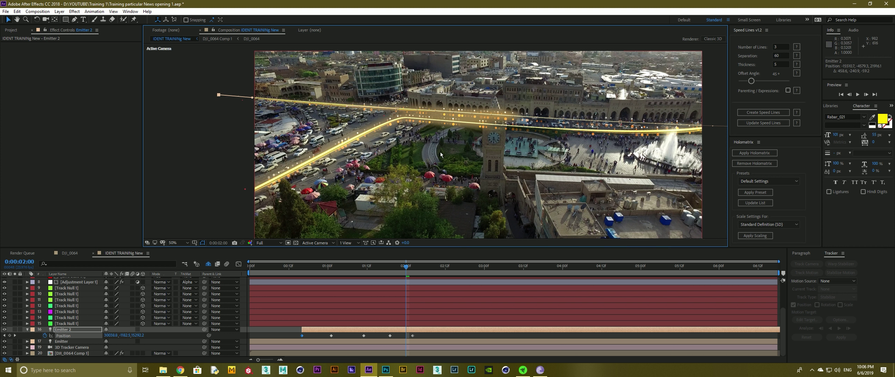
Step: Check the trail at 2:17 and 3:02, and set preview resolution to Third
left_click(620, 122)
left_click_drag(412, 275, 463, 269)
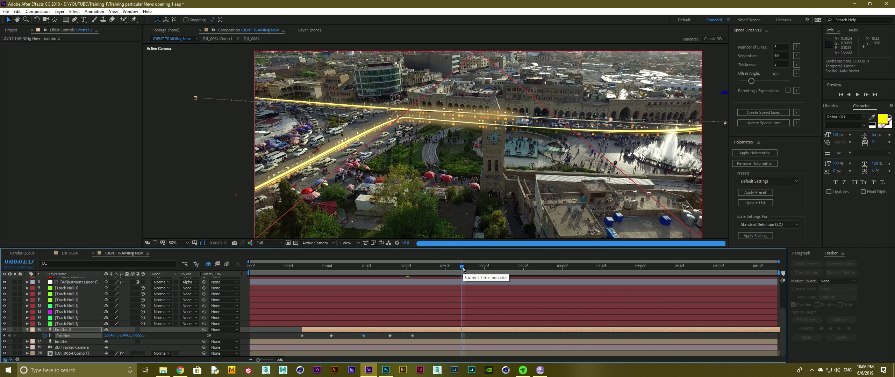
left_click_drag(462, 268, 491, 268)
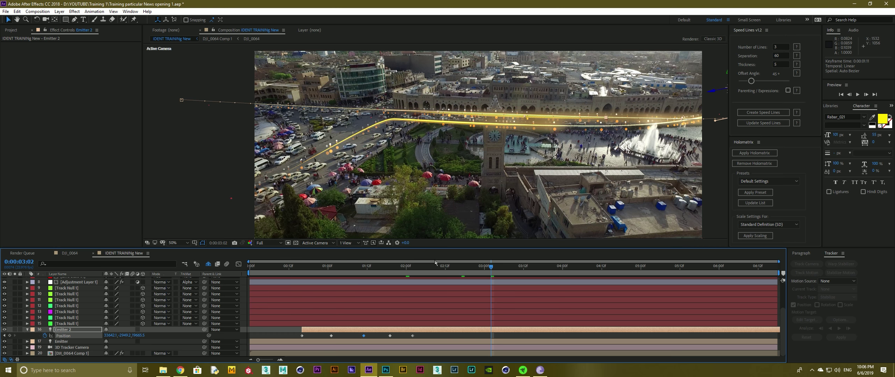
left_click(269, 243)
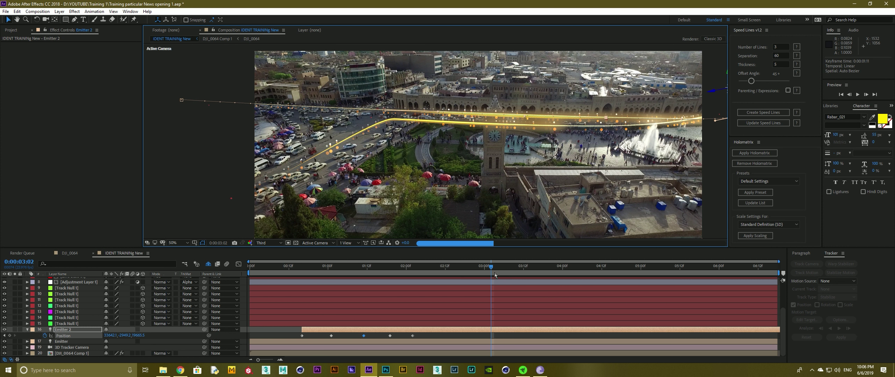
Step: Reshape the upper-right end of Emitter 2's path, then duplicate it as Emitter 3 at 4:22
left_click_drag(496, 271, 544, 275)
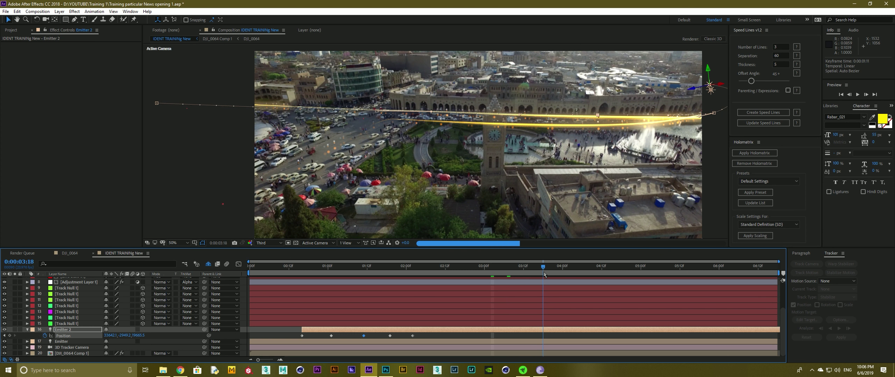
left_click_drag(544, 276, 692, 284)
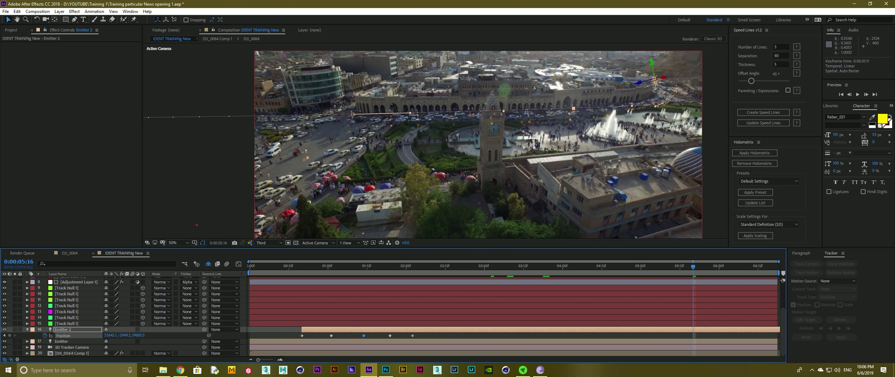
left_click_drag(664, 103, 656, 82)
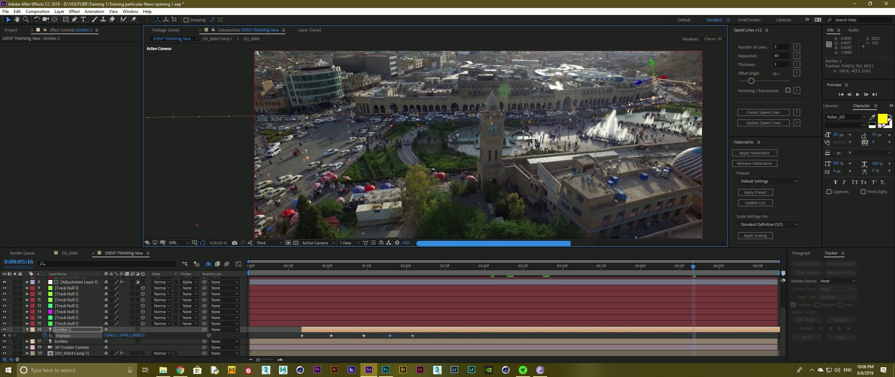
left_click_drag(656, 267, 635, 269)
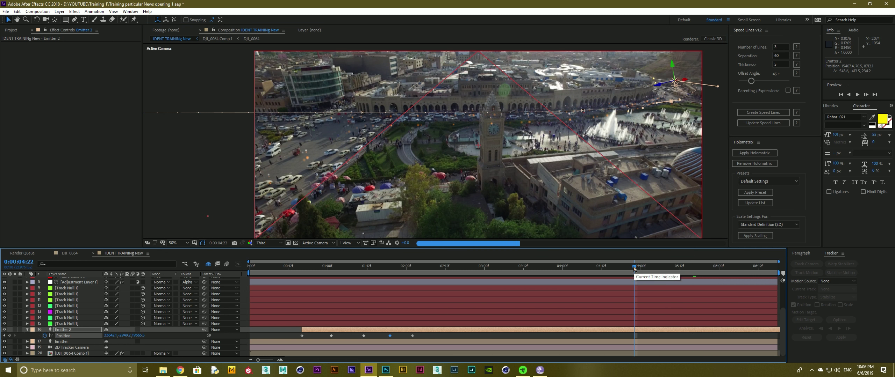
key("ctrl+d")
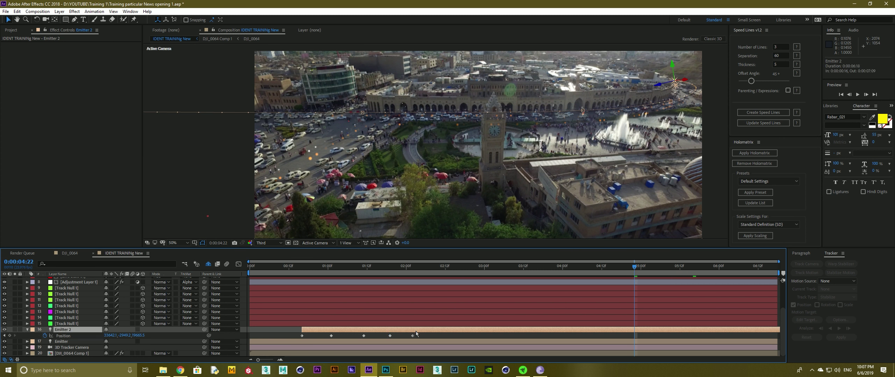
Step: Delay Emitter 3 to start at 3:15 and duplicate the Emitter light into Emitter 4
left_click_drag(413, 332, 640, 339)
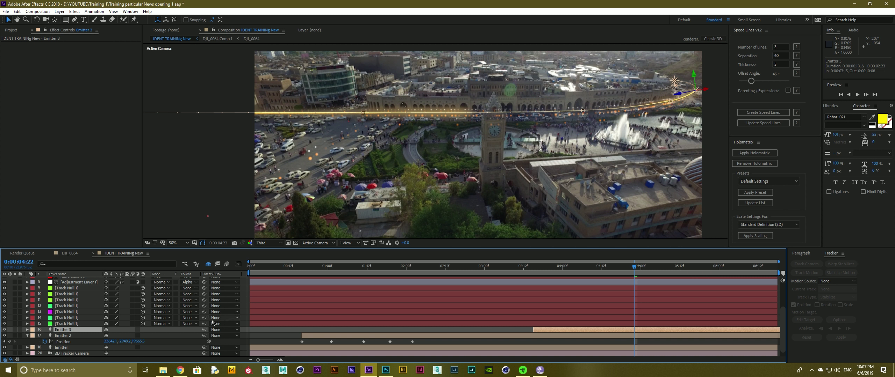
left_click(79, 348)
key("ctrl+d")
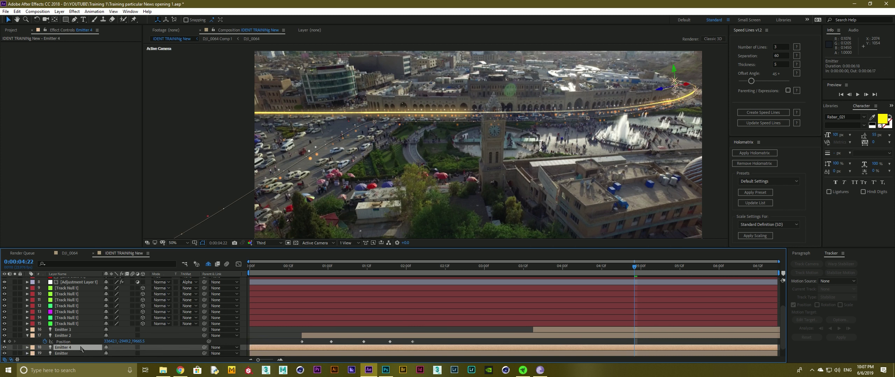
Step: Start Emitter 4 at 2:22 with its path point moved left, previewing the trails near 6:13
left_click_drag(371, 348, 598, 347)
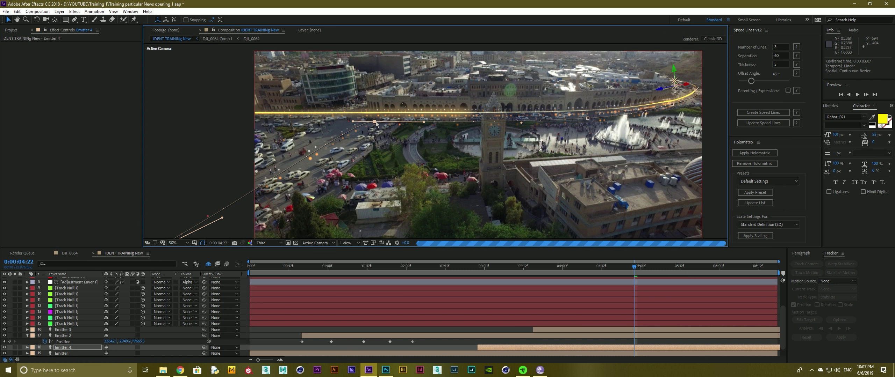
left_click_drag(351, 125, 341, 121)
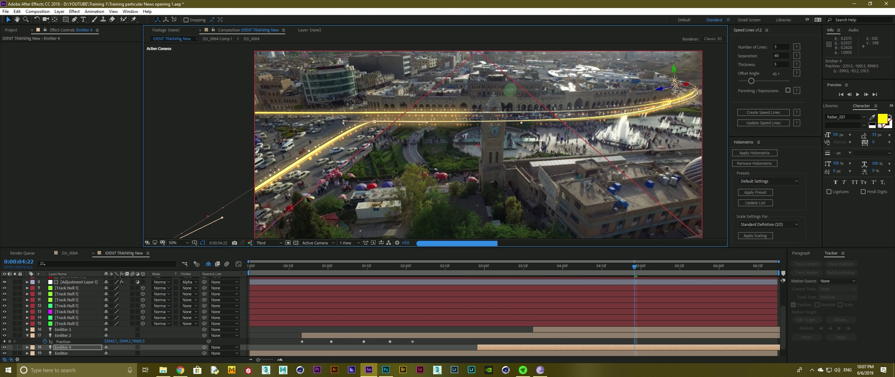
left_click_drag(638, 269, 761, 273)
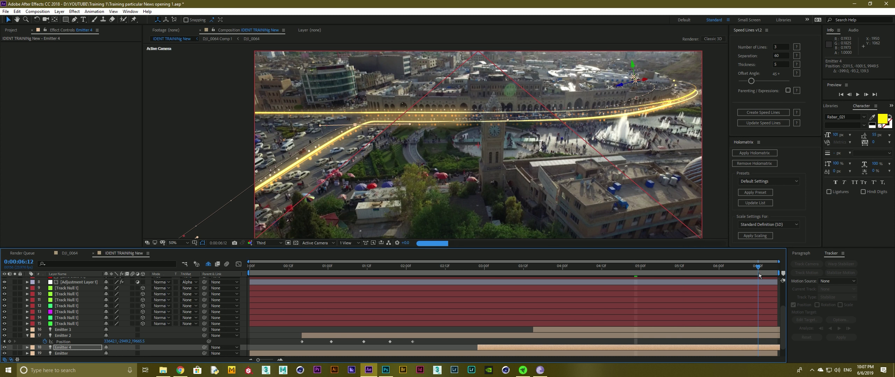
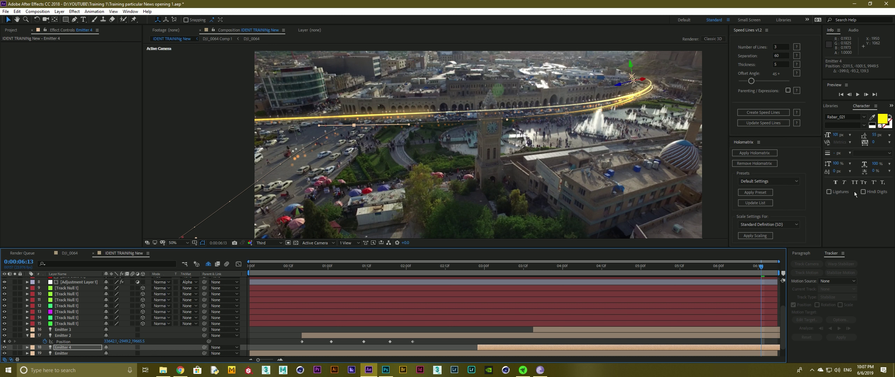
Step: Drag Emitter 4 to a new spot in the viewer, fine-tune it, then deselect it
left_click_drag(631, 108, 639, 100)
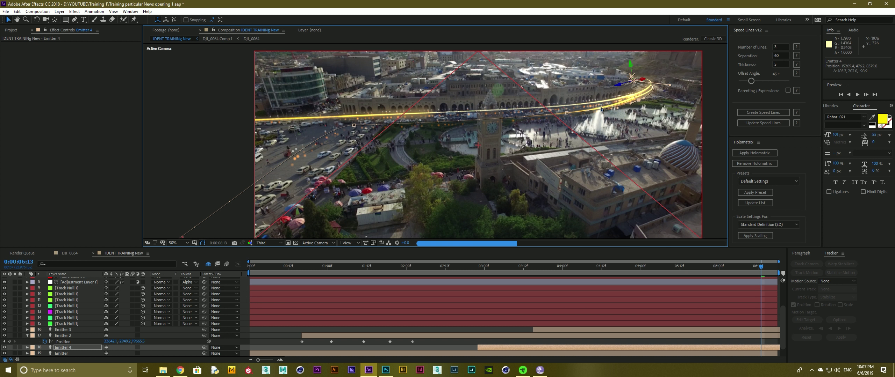
left_click_drag(628, 109, 605, 105)
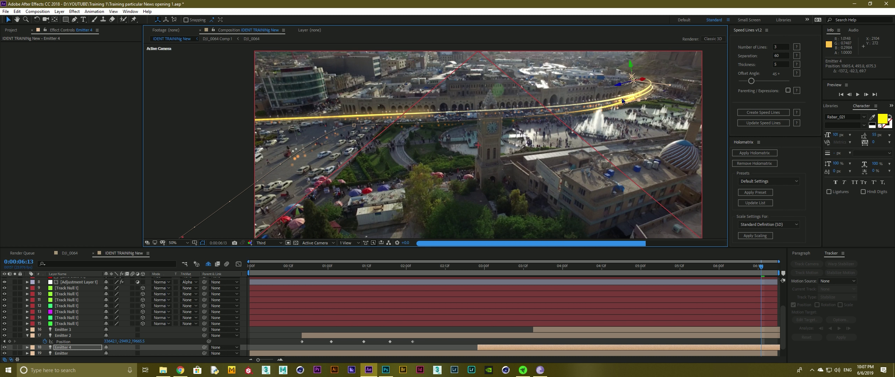
left_click(647, 135)
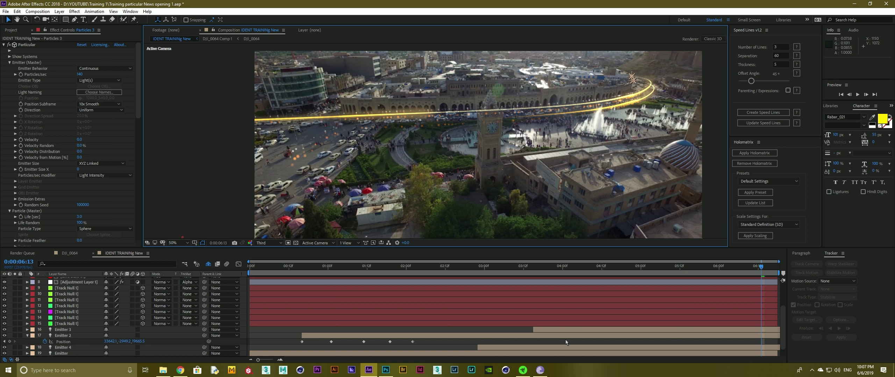
scroll(568, 109, "down", 2)
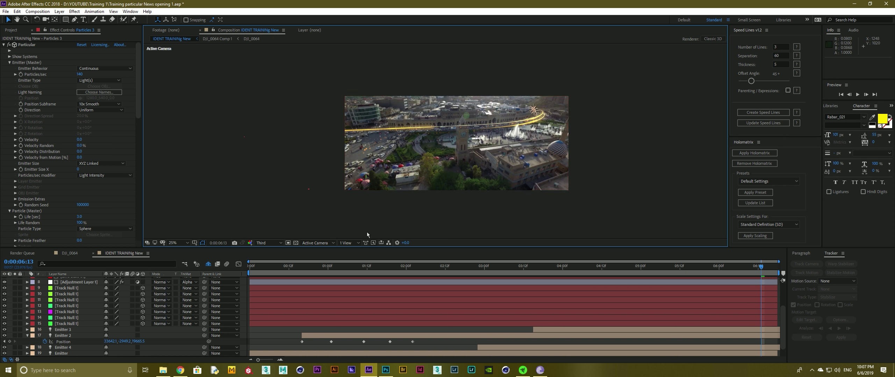
left_click(266, 242)
left_click(317, 242)
left_click(315, 284)
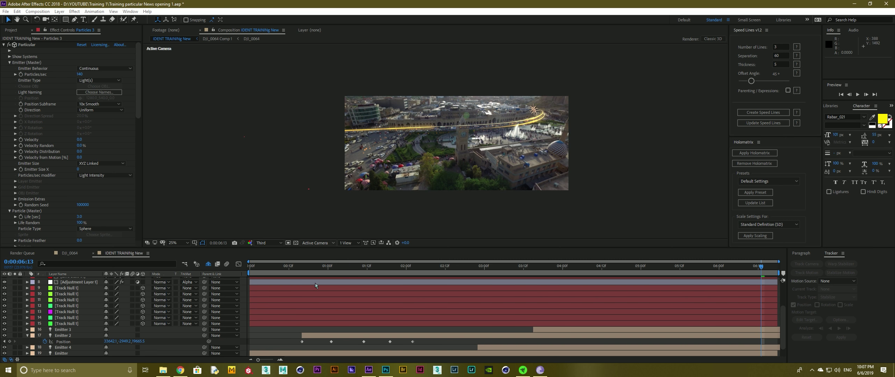
scroll(552, 113, "down", 3)
scroll(553, 116, "down", 1)
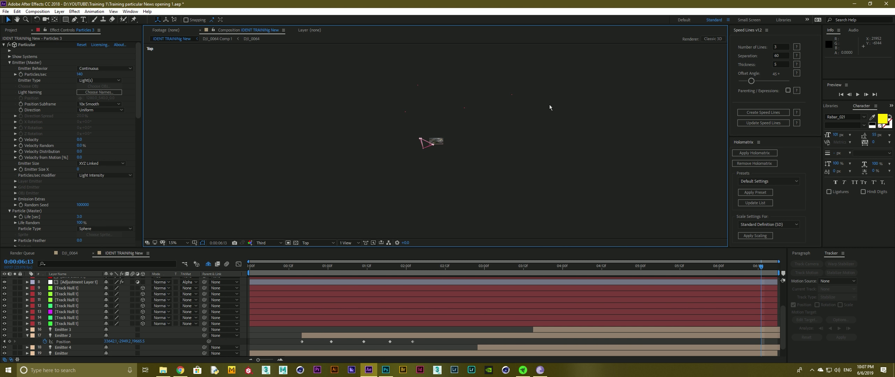
left_click(68, 289)
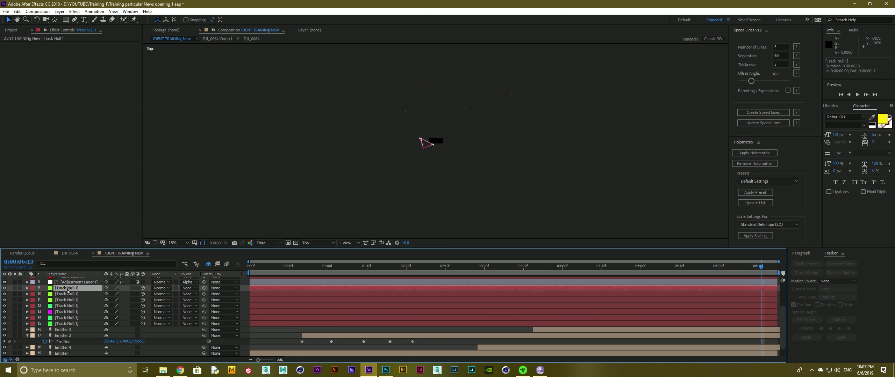
left_click(71, 295)
left_click(70, 289)
key("h")
key("v")
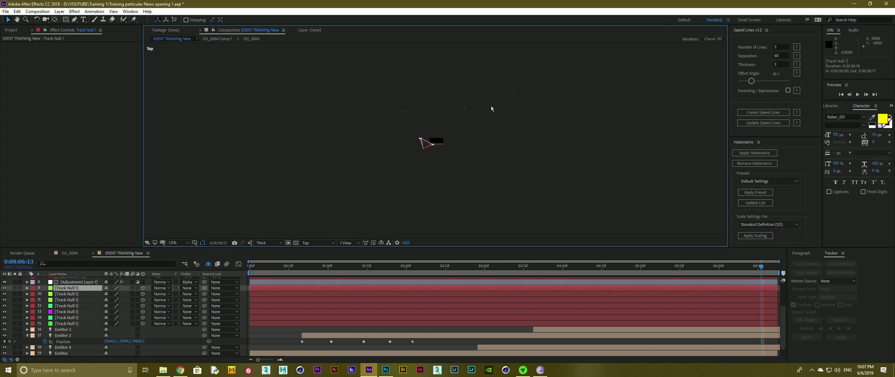
left_click(317, 243)
left_click(313, 260)
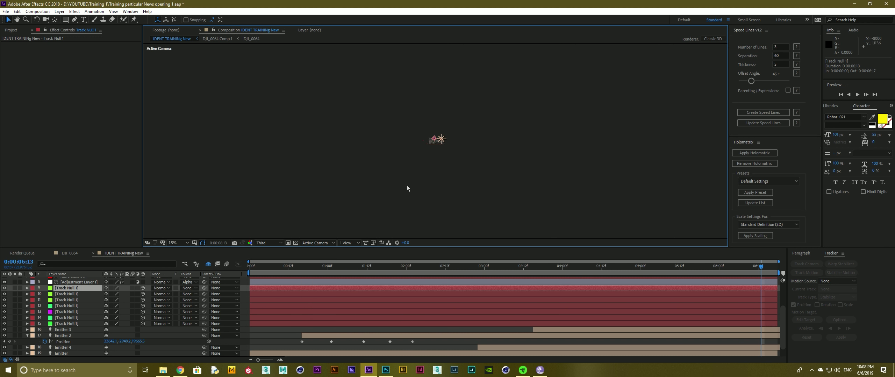
key("shift+slash")
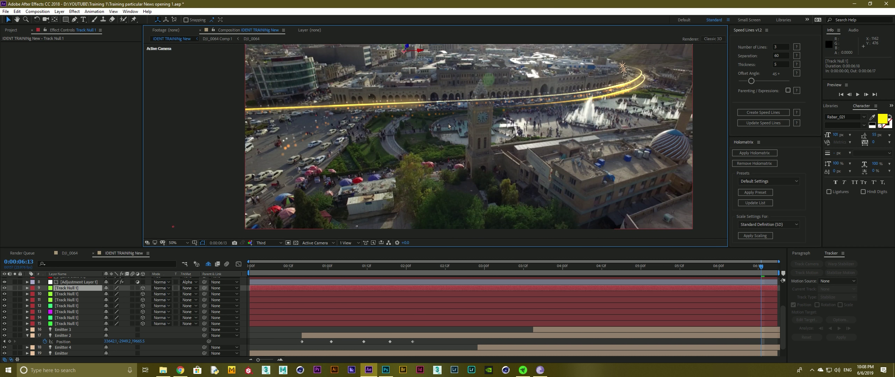
Step: Select Emitter 3, scrub to 0:00:01:03 and fit the composition to the viewer
left_click(712, 139)
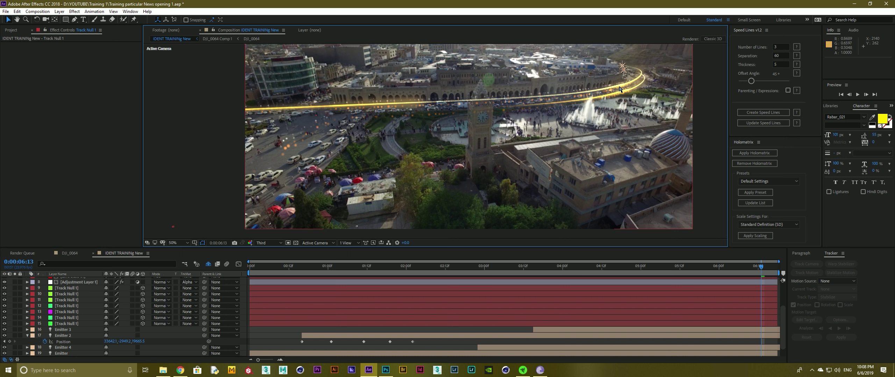
left_click(632, 75)
left_click(623, 68)
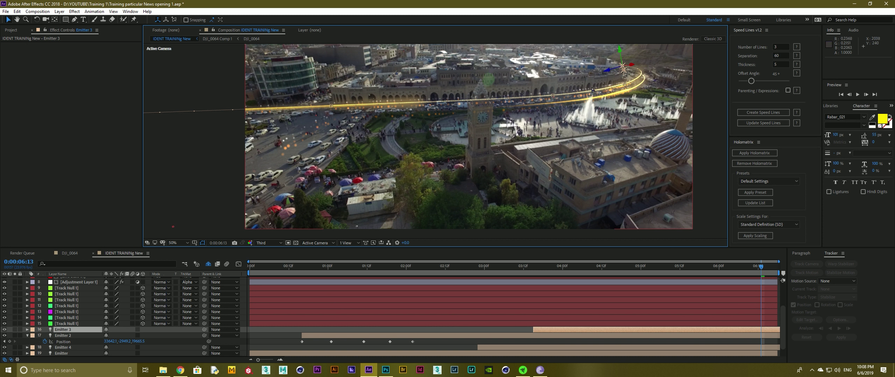
left_click_drag(258, 271, 339, 272)
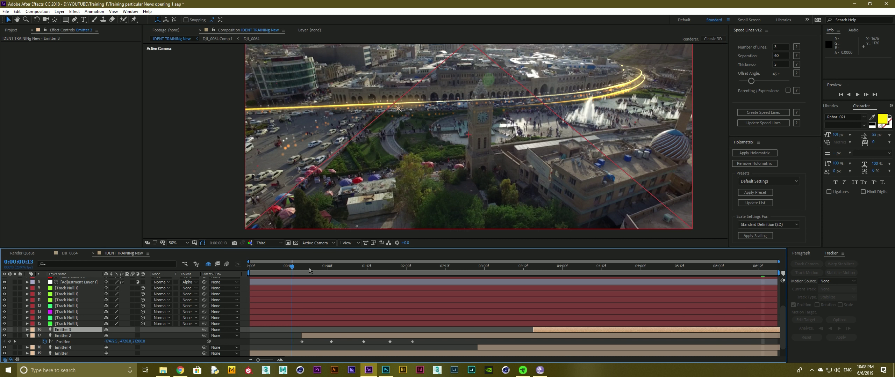
left_click(174, 243)
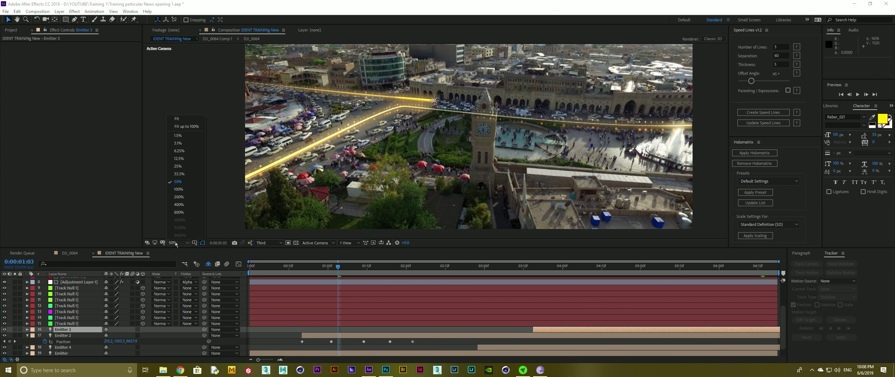
left_click(184, 127)
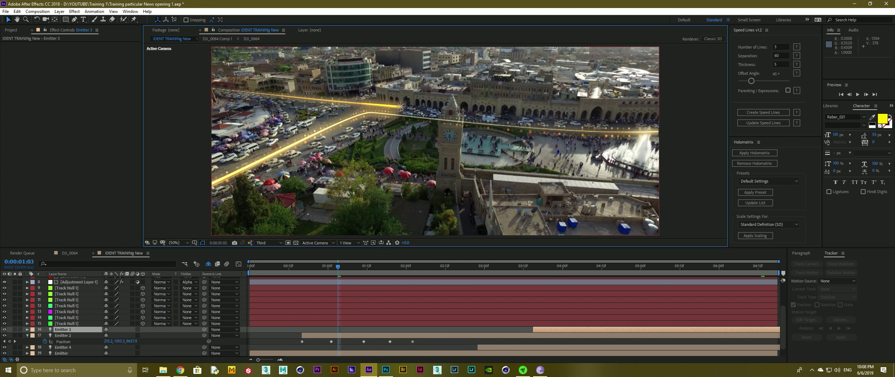
Step: Select Emitter 2 and park the playhead at 0:00:01:04
left_click(401, 106)
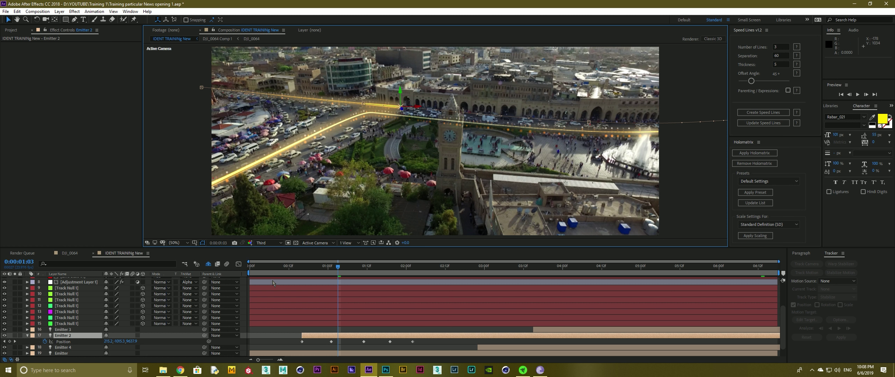
left_click_drag(267, 273, 295, 270)
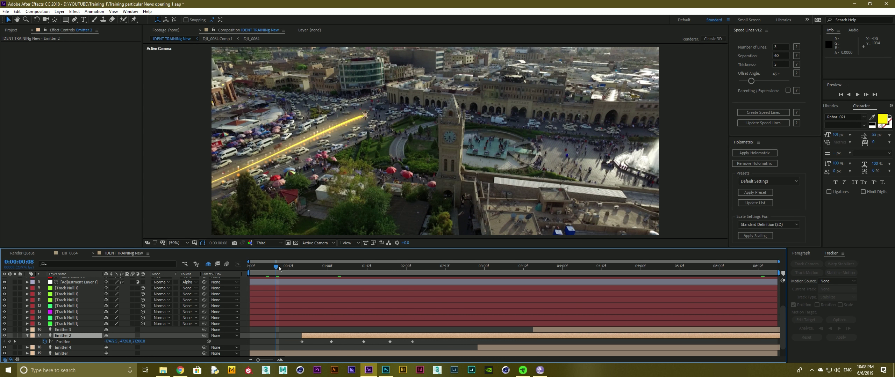
left_click_drag(296, 270, 341, 272)
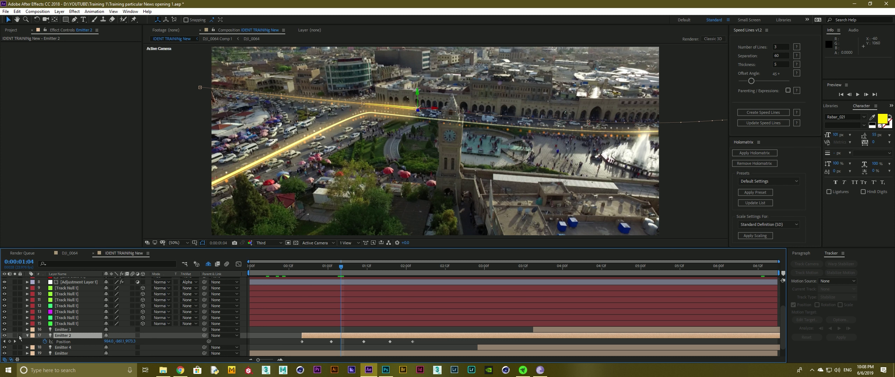
scroll(60, 325, "up", 5)
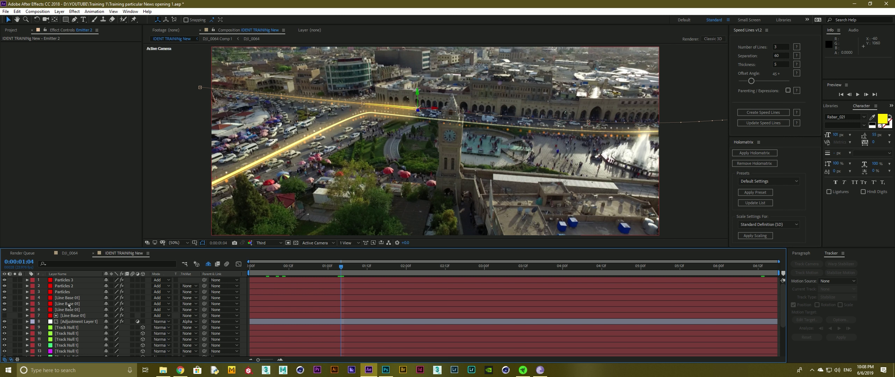
Step: Move to 0:00:00:19 and solo-check layer 5's Line Base 01 streak
left_click(305, 268)
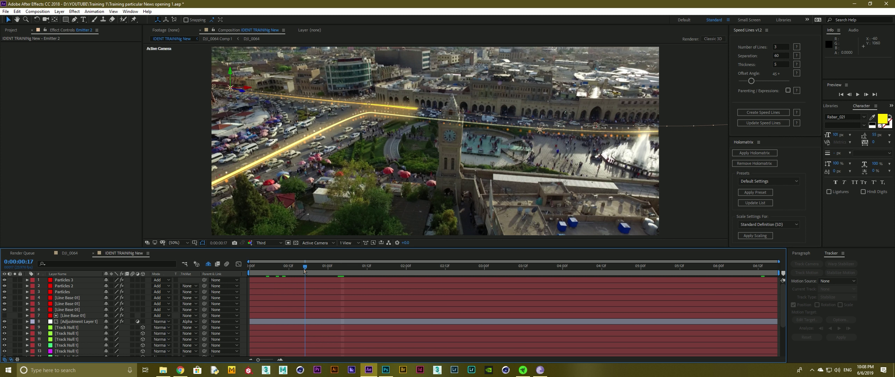
left_click_drag(305, 270, 310, 272)
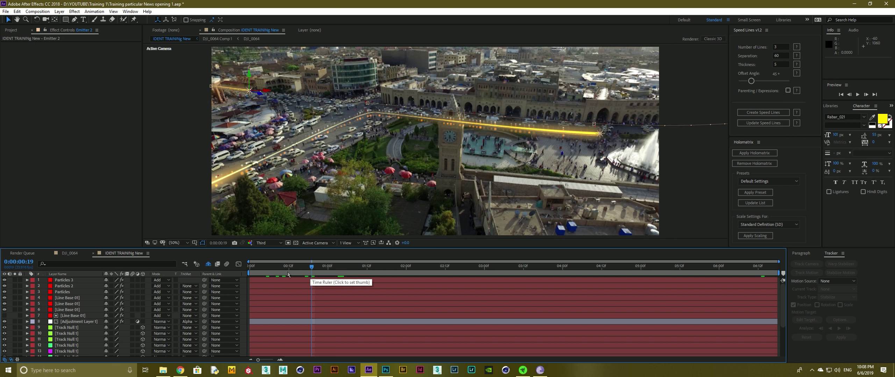
left_click(62, 310)
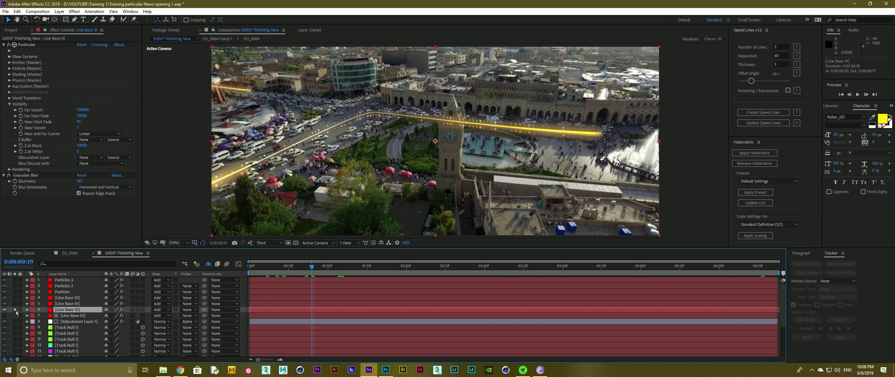
left_click(39, 304)
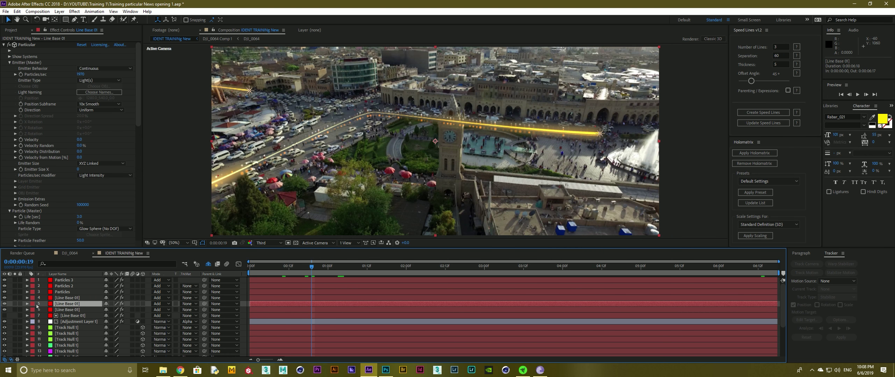
left_click(15, 304)
left_click(15, 304)
Step: Solo-check layer 4's Line Base 01 streak, then duplicate it
left_click(56, 298)
left_click(15, 298)
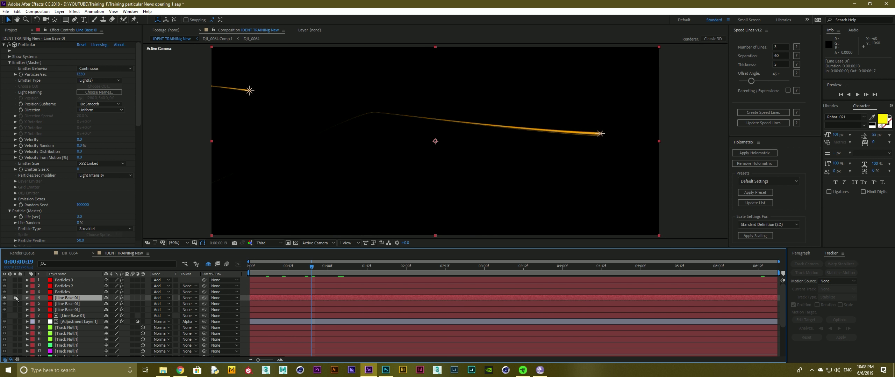
left_click(16, 298)
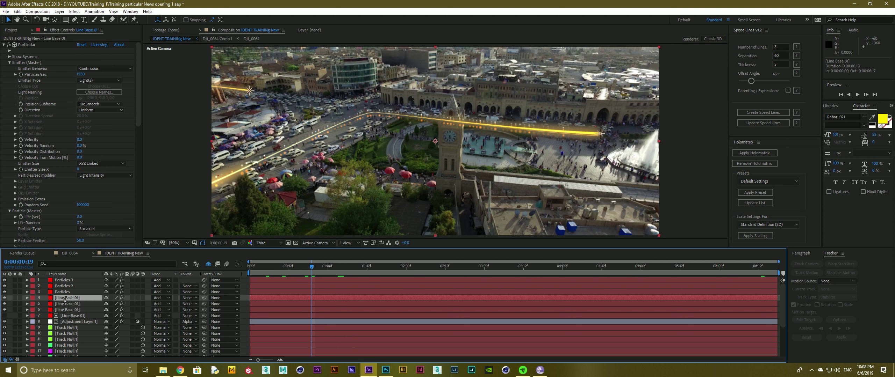
key("ctrl+d")
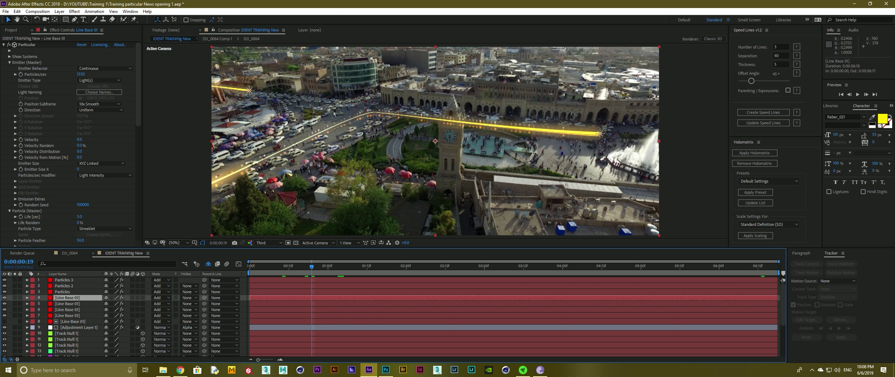
Step: Reshape the particle size-over-life curve and set World Transform Y Offset to -180
left_click(100, 110)
left_click(97, 176)
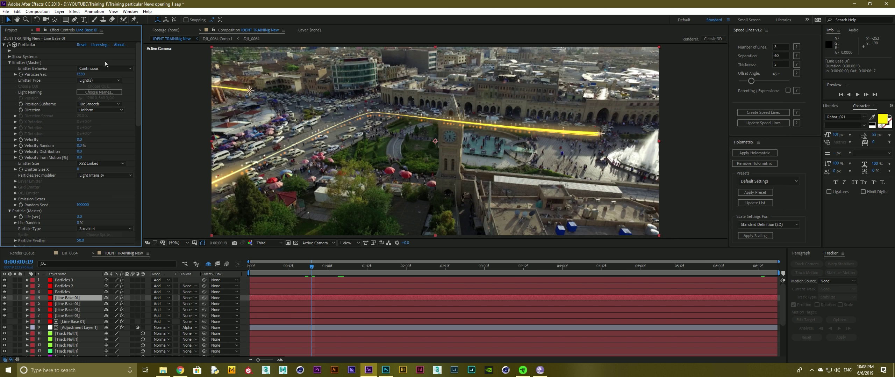
scroll(51, 202, "down", 5)
left_click_drag(33, 147, 30, 163)
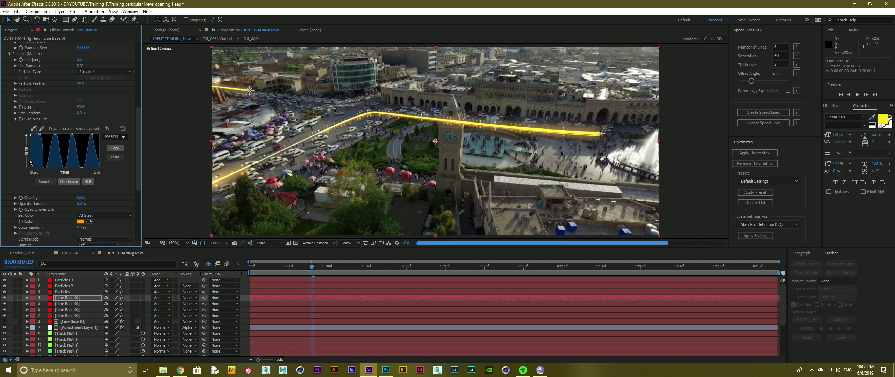
left_click_drag(30, 163, 47, 168)
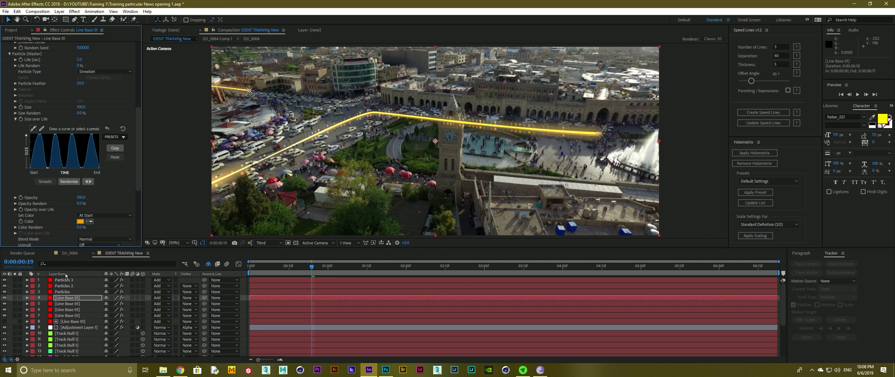
scroll(54, 228, "down", 5)
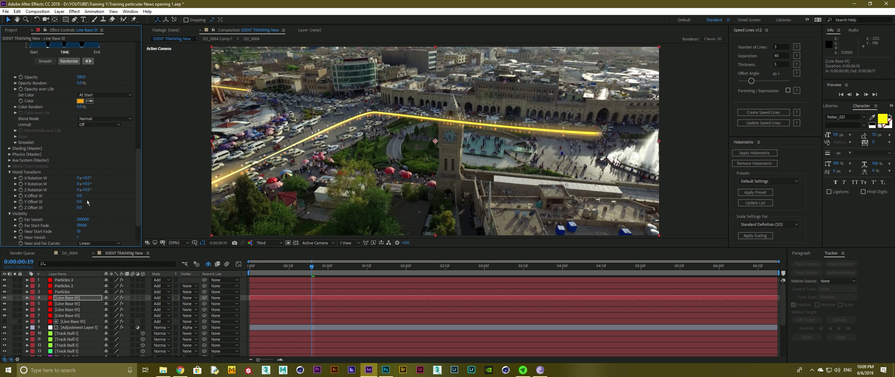
left_click_drag(80, 202, 75, 200)
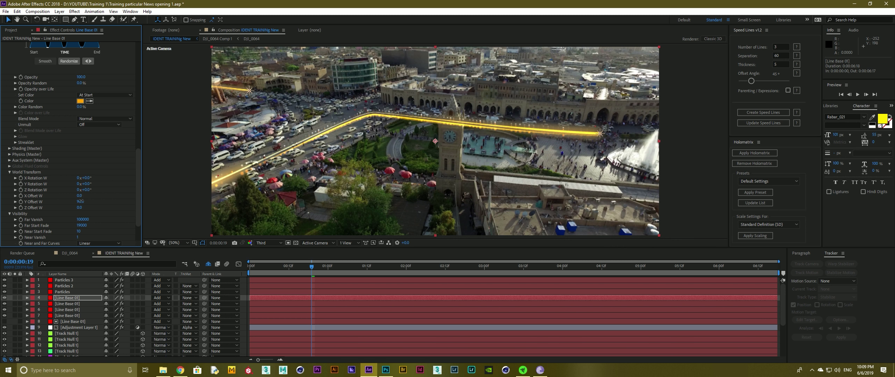
left_click_drag(75, 200, 73, 200)
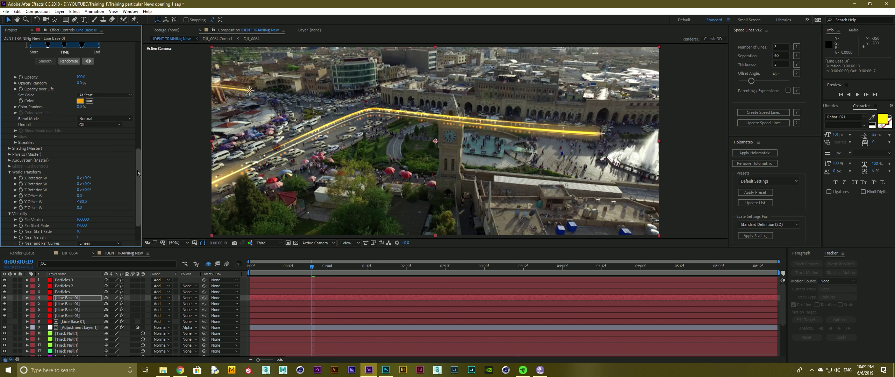
Step: Set particle Size to 50 and duplicate the Line Base 01 layer
scroll(136, 154, "up", 5)
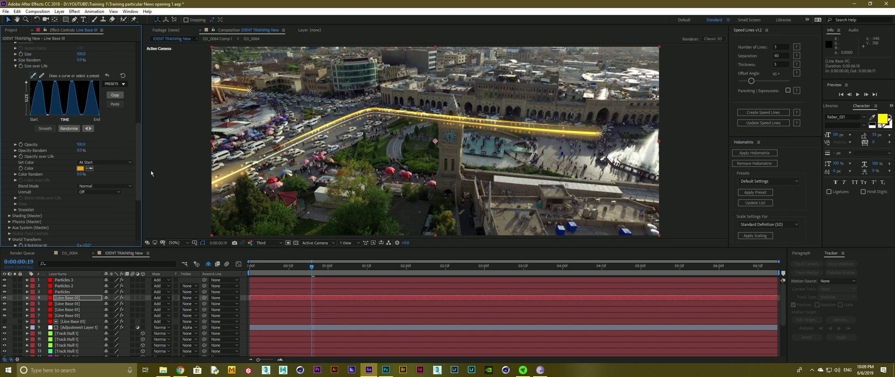
left_click_drag(139, 163, 149, 98)
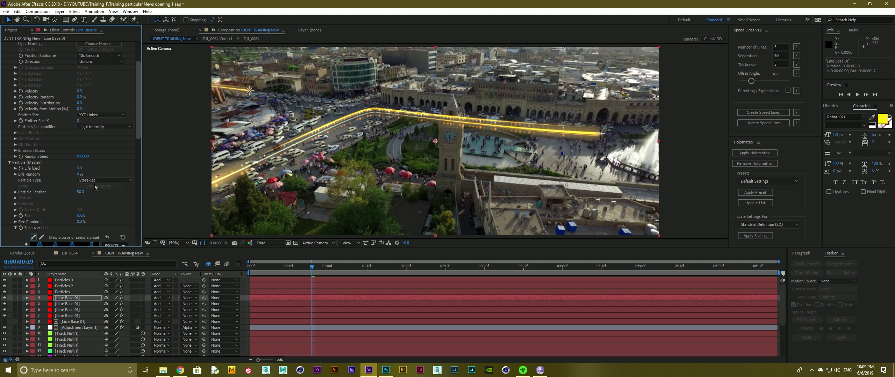
scroll(87, 199, "down", 2)
scroll(74, 200, "down", 1)
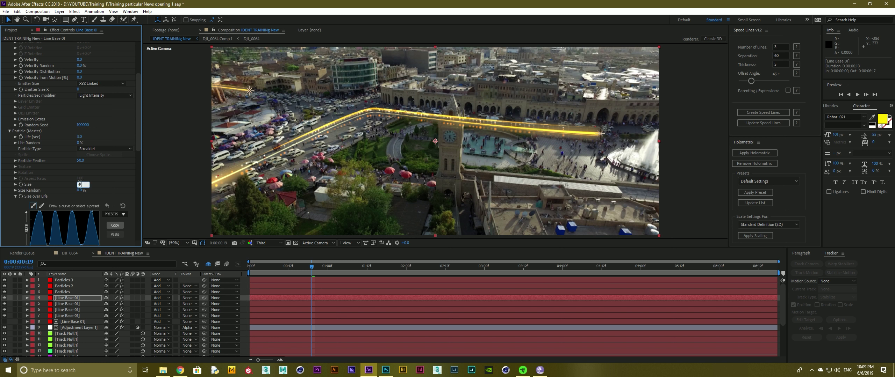
key("Return")
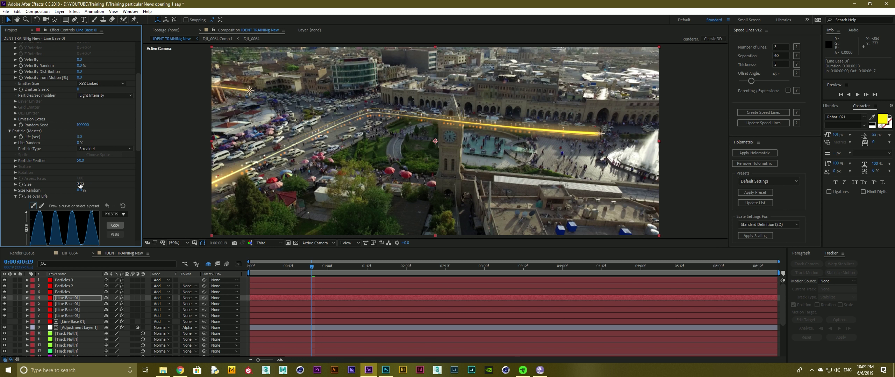
left_click(80, 185)
type("50")
key("Return")
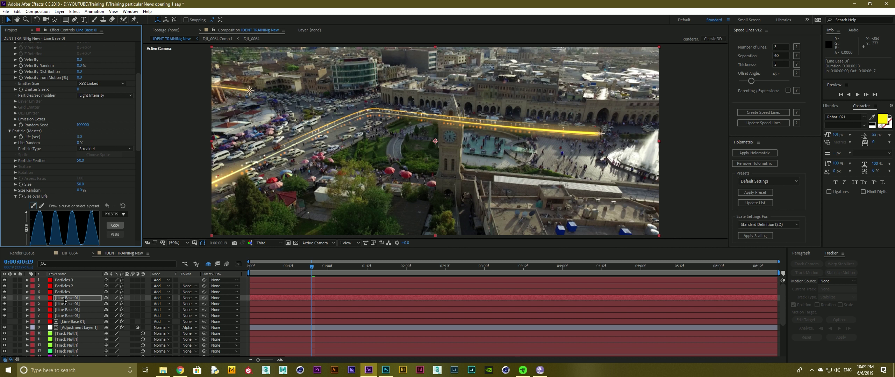
left_click(65, 301)
key("ctrl+d")
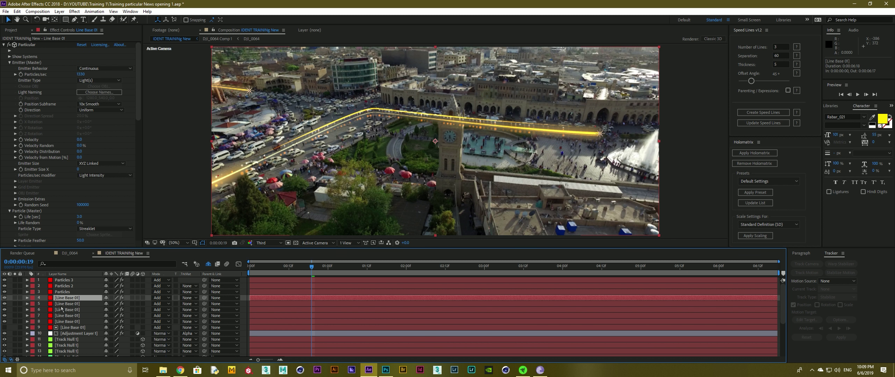
Step: Set the duplicated Line Base 01 layer's particle Size to 100
left_click(63, 304)
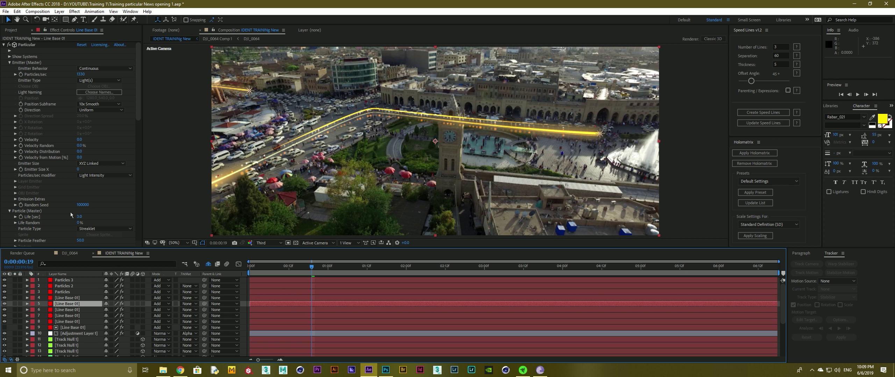
scroll(88, 172, "down", 5)
left_click(80, 186)
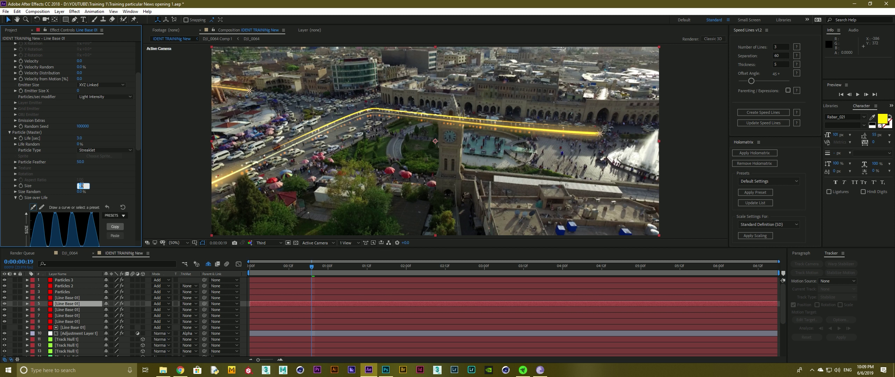
type("100")
key("Return")
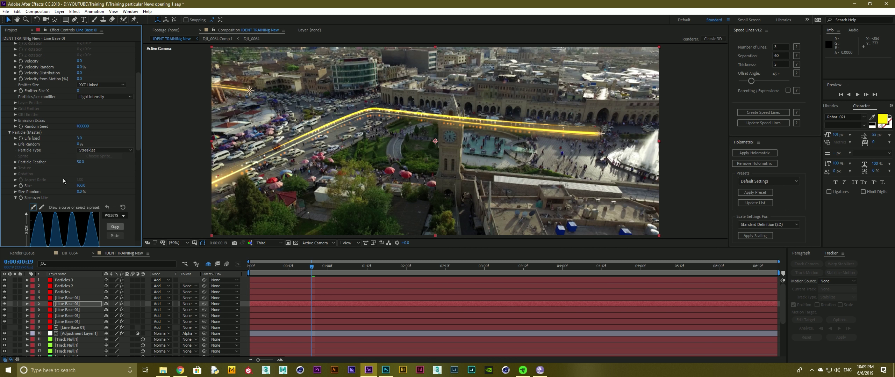
Step: Change the duplicate's particle Color to pure red (FF0000)
scroll(63, 175, "down", 7)
scroll(63, 173, "down", 1)
left_click(80, 175)
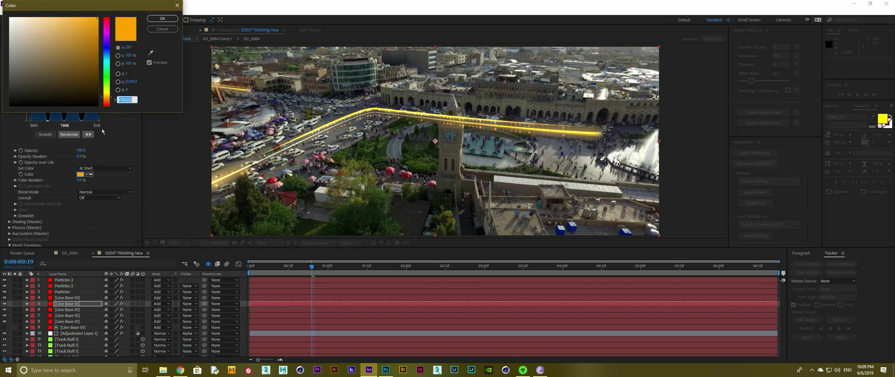
left_click(112, 104)
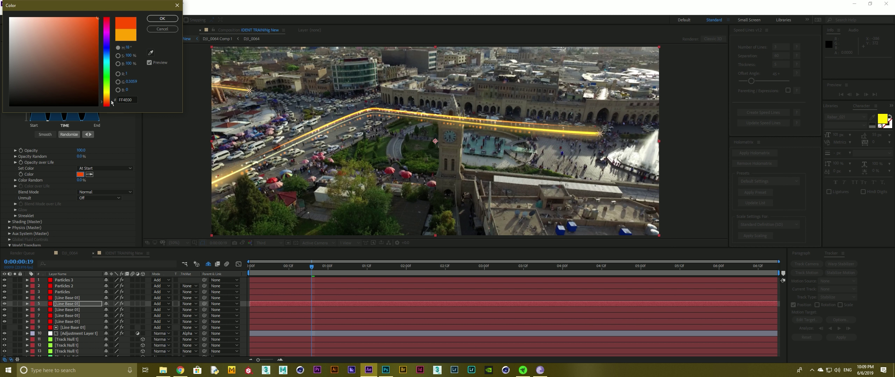
left_click_drag(107, 103, 109, 23)
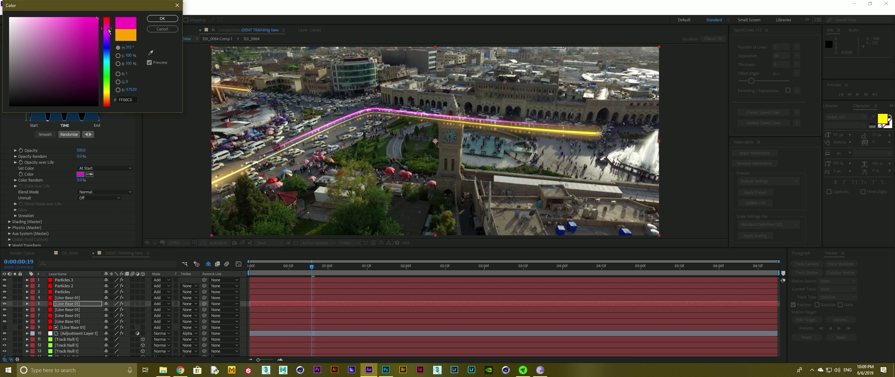
left_click_drag(108, 21, 109, 19)
left_click(162, 18)
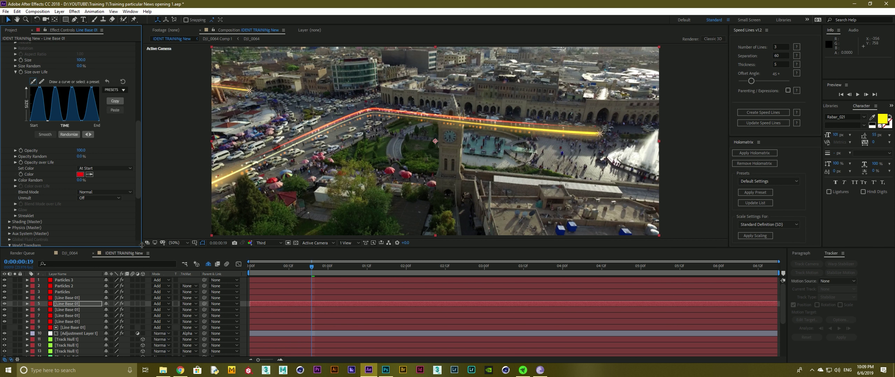
left_click(76, 298)
Step: Set both Line Base 01 streak layers to Screen blending mode
scroll(65, 135, "down", 5)
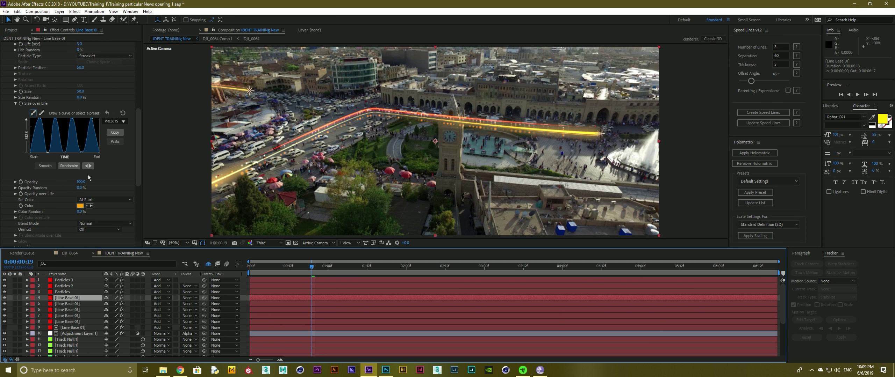
left_click(81, 91)
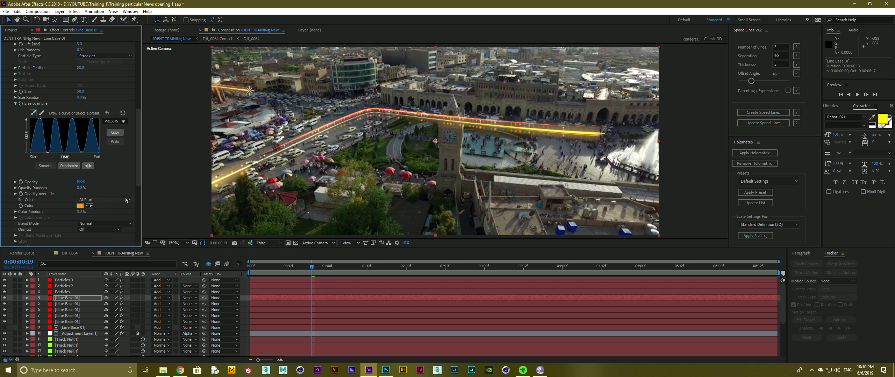
left_click(126, 303, "ctrl")
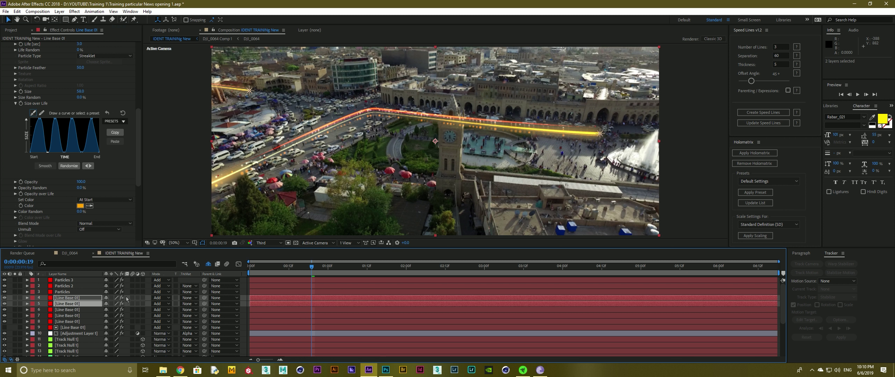
left_click(161, 298)
left_click(196, 150)
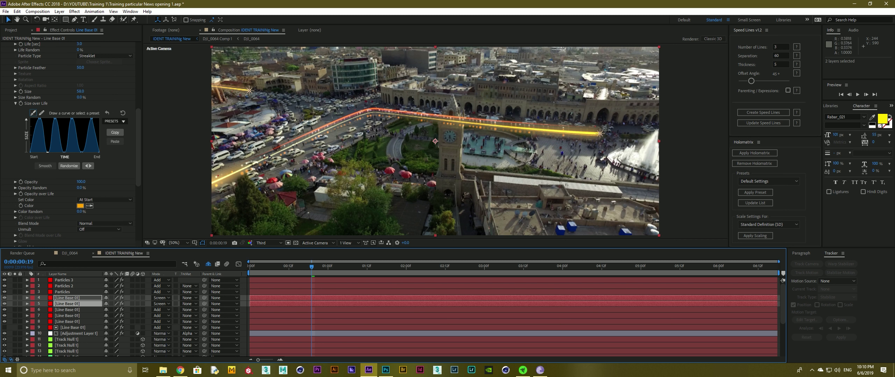
Step: Return the original yellow streak layer to Add blending mode
left_click(389, 170)
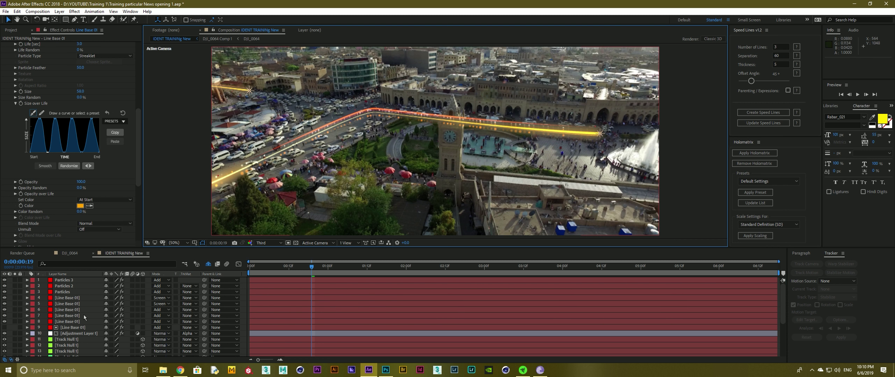
left_click(70, 298)
left_click(161, 298)
left_click(184, 130)
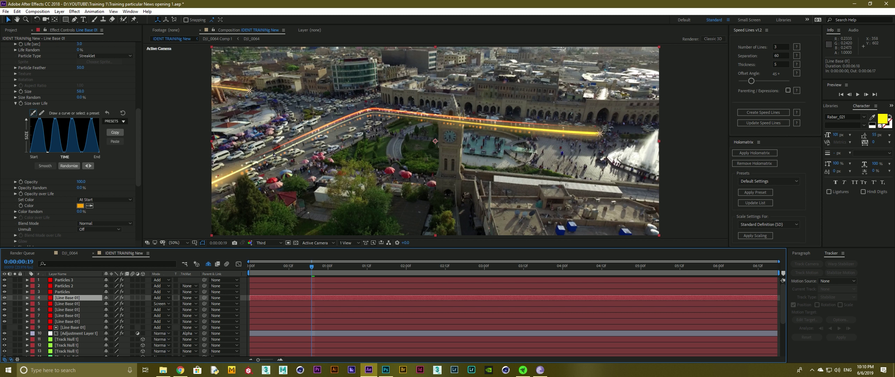
Step: Enlarge the red streak's particle Size to 117 and collapse the Particular settings
left_click(84, 304)
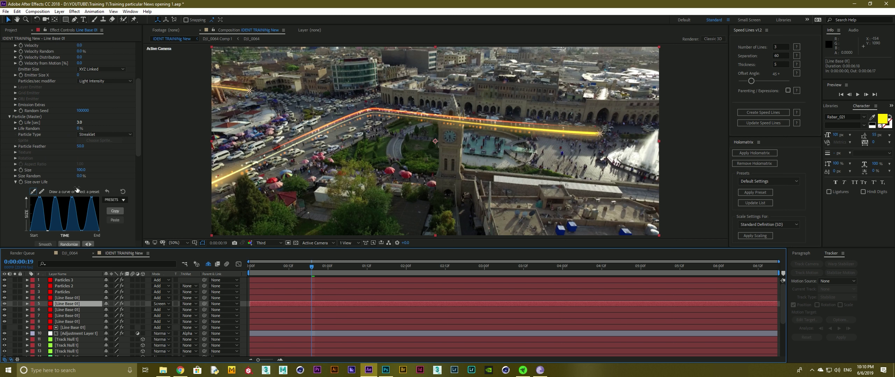
left_click_drag(81, 170, 88, 171)
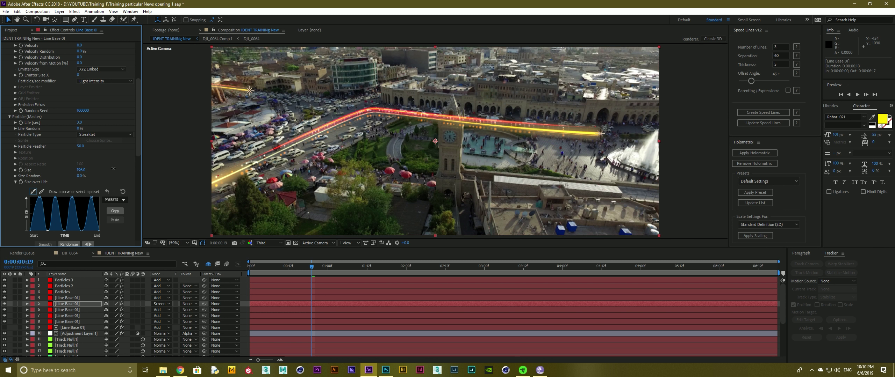
scroll(53, 80, "up", 3)
scroll(52, 80, "up", 2)
left_click(9, 63)
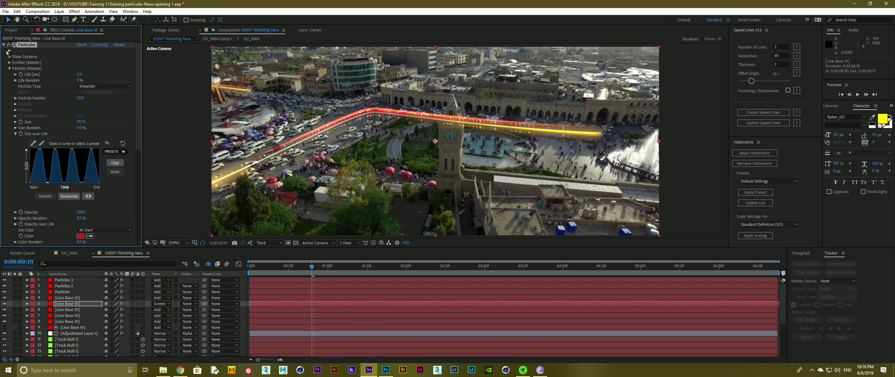
left_click(4, 45)
left_click(75, 11)
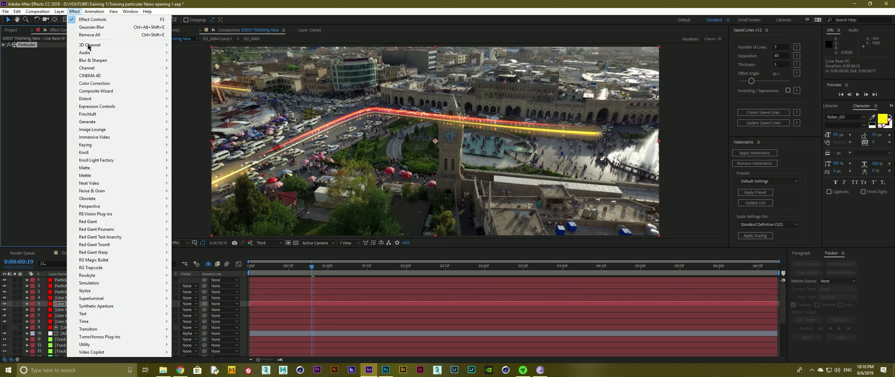
Step: Search effects for 'gau' and apply Gaussian Blur to the red Line Base 01 streak
mouse_move(104, 84)
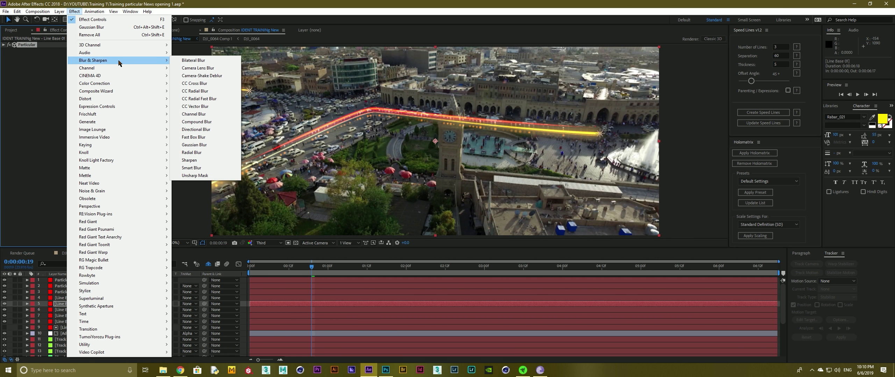
left_click(56, 306)
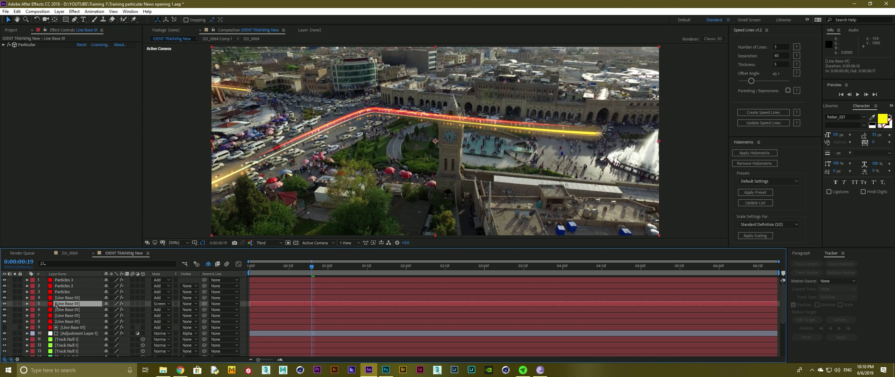
key("ctrl+space")
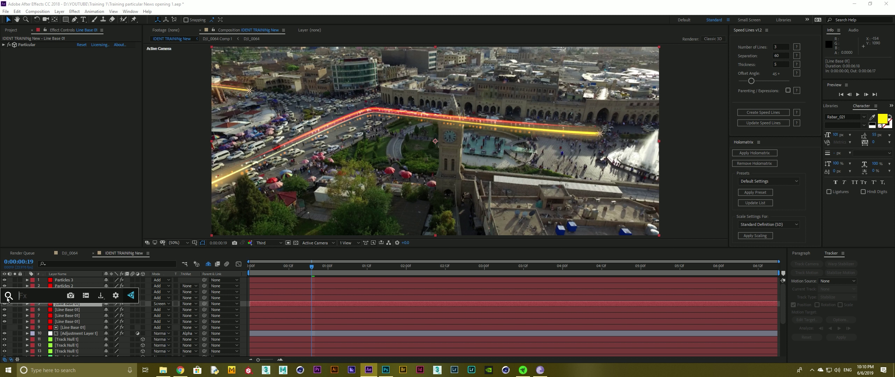
type("gu")
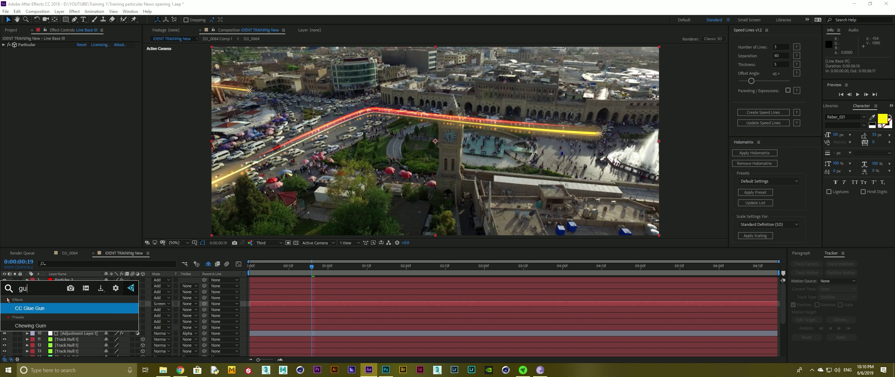
key("BackSpace")
key("BackSpace")
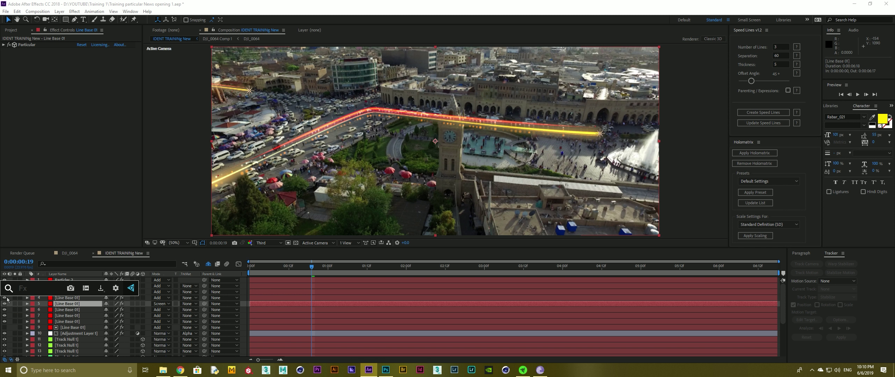
type("gua")
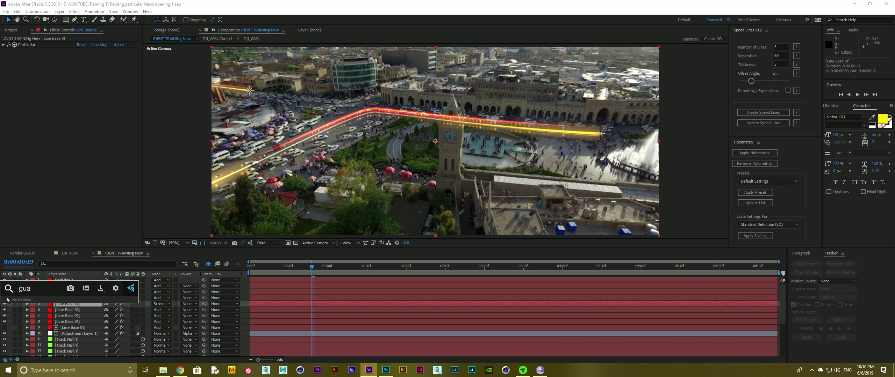
key("BackSpace")
key("BackSpace")
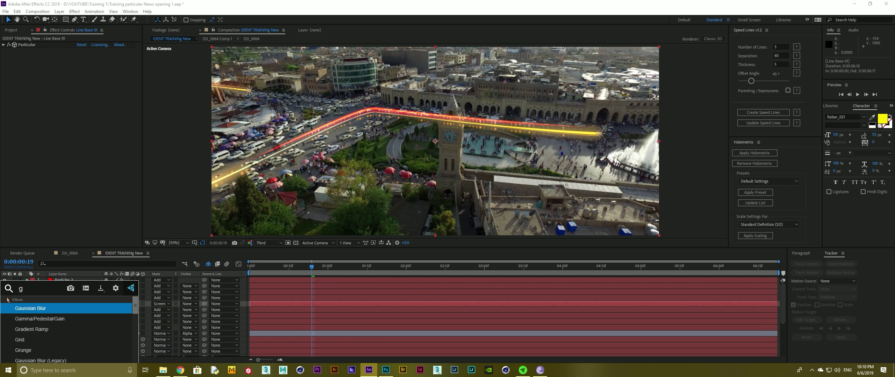
type("au")
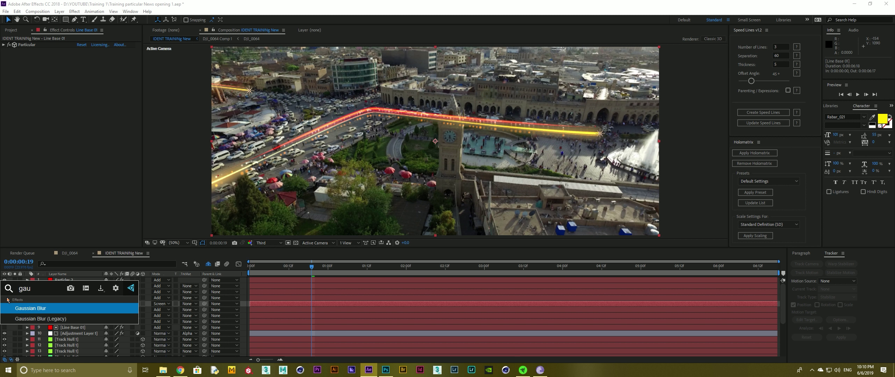
key("Return")
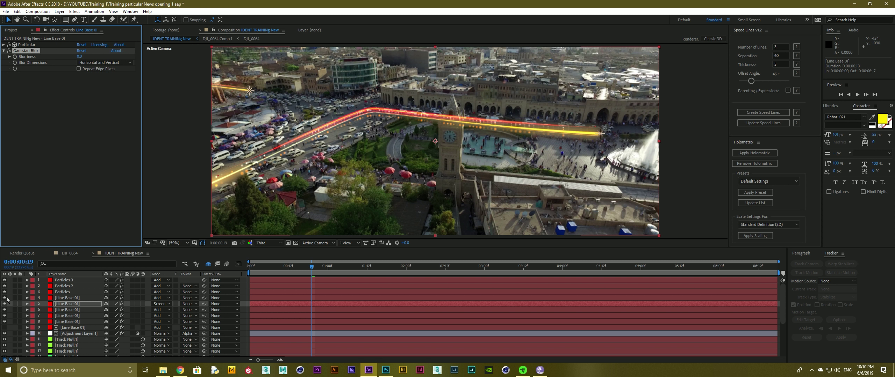
Step: Raise the red streak's Gaussian Blur to about 28 with Repeat Edge Pixels on
left_click(95, 11)
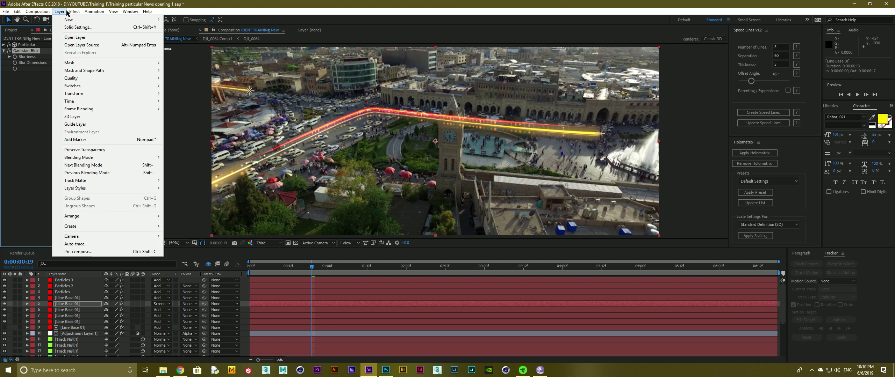
mouse_move(75, 11)
mouse_move(150, 62)
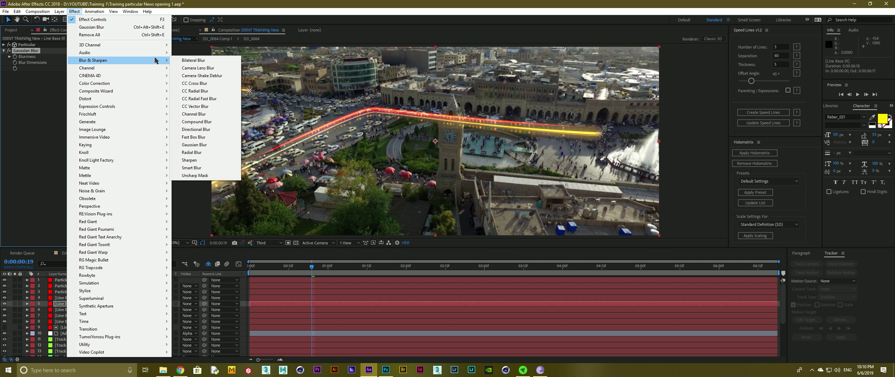
left_click(41, 85)
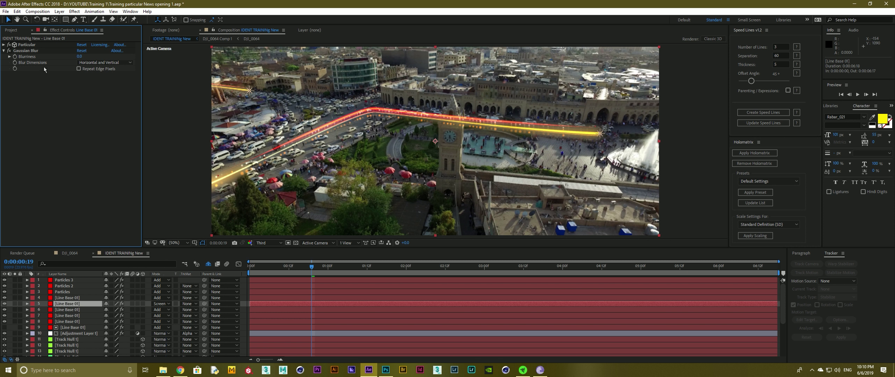
left_click_drag(79, 57, 98, 72)
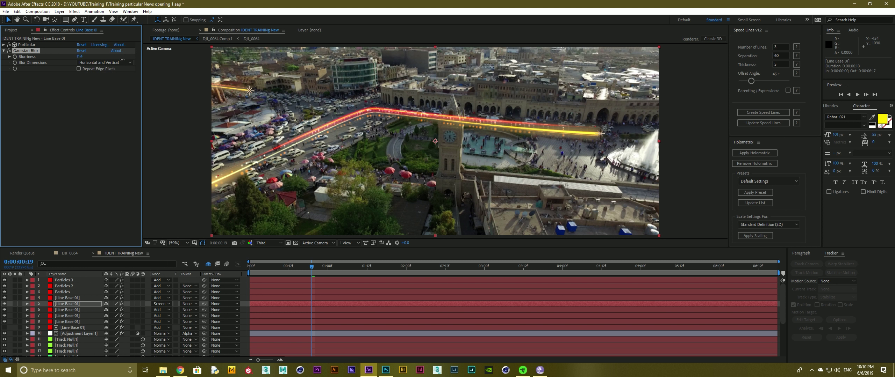
left_click(97, 69)
left_click_drag(125, 56, 139, 61)
Step: Paste the blur onto the other Line Base 01 layer at about 19, previewing to 0:00:01:16
left_click(70, 299)
key("ctrl+v")
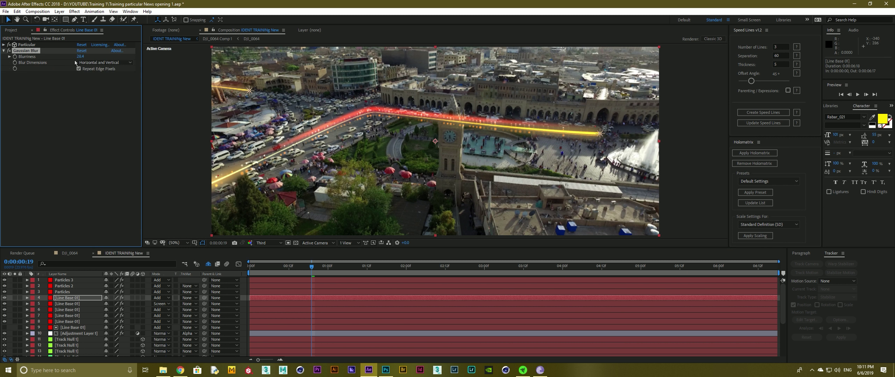
left_click_drag(59, 56, 24, 56)
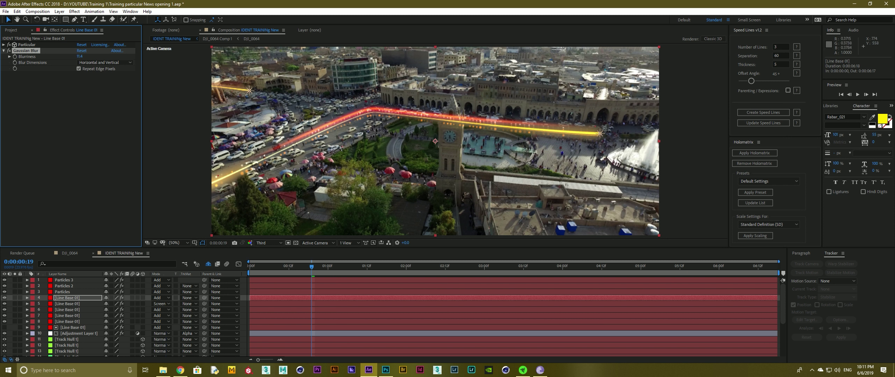
left_click(272, 271)
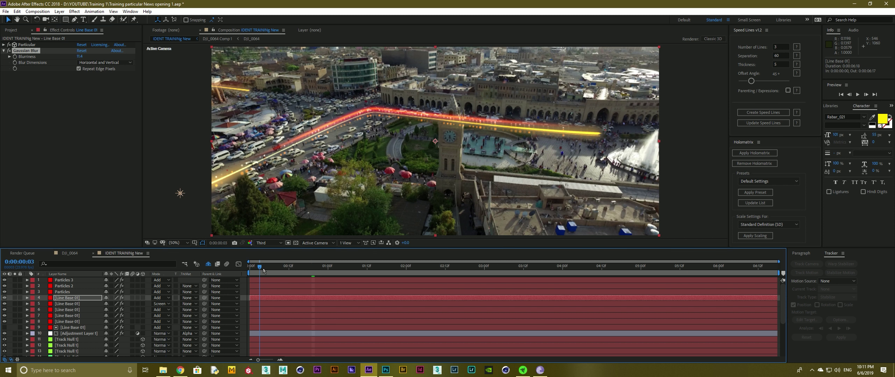
left_click_drag(272, 270, 373, 278)
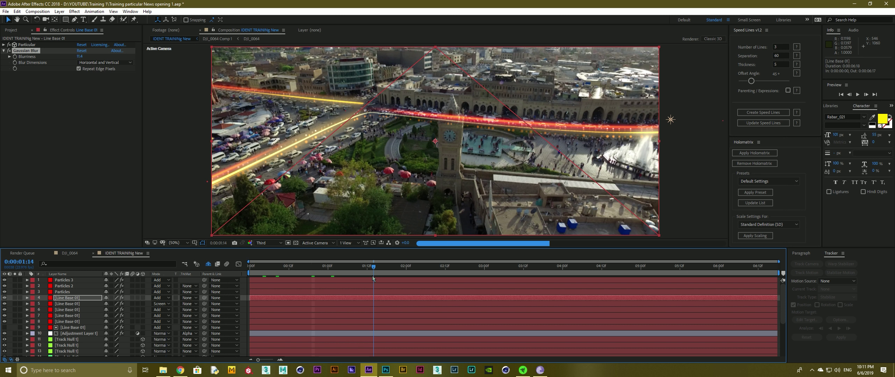
left_click_drag(375, 279, 381, 280)
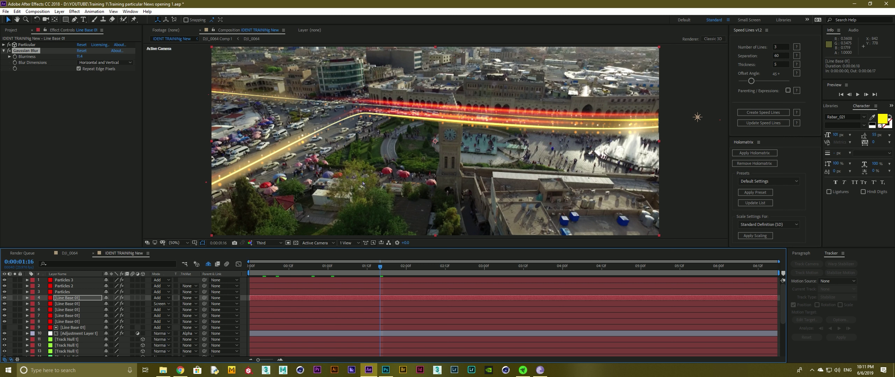
Step: Duplicate Line Base layer 8 and bring up the reference clip in the browser
left_click(71, 322)
key("ctrl+d")
left_click(179, 369)
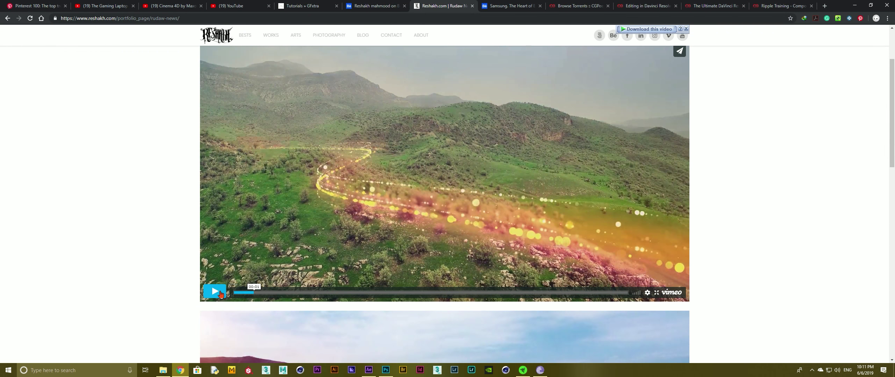
Step: Play and pause the canyon reference clip in Chrome, then minimize the browser
left_click(214, 292)
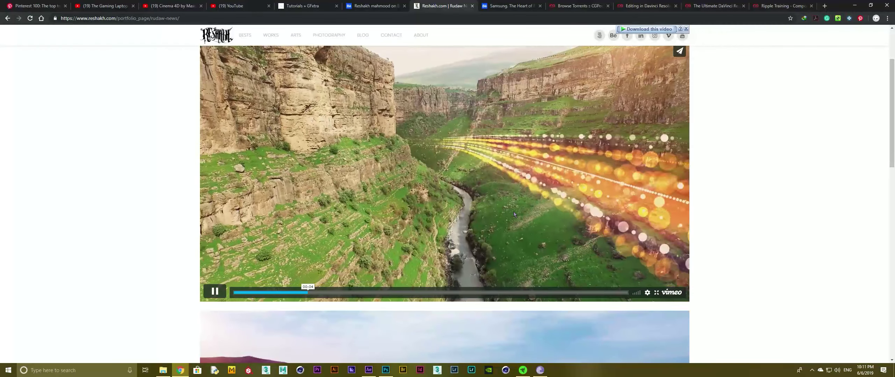
left_click(215, 292)
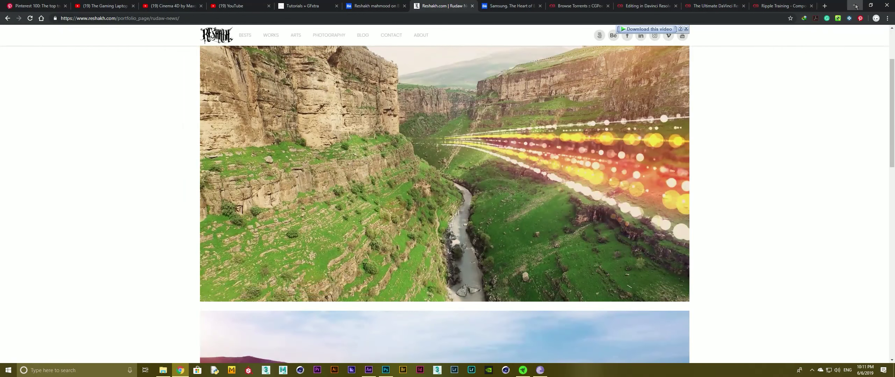
left_click(855, 6)
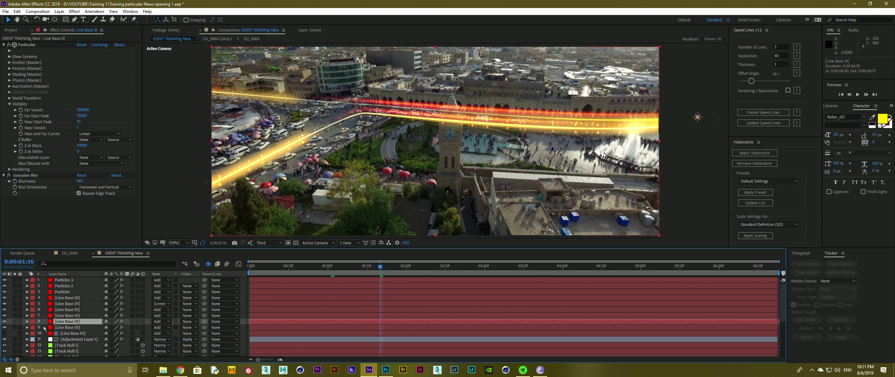
Step: Solo-check the new streak layer, set its particle Size to 222 and reshape its size-over-life curve
left_click(15, 329)
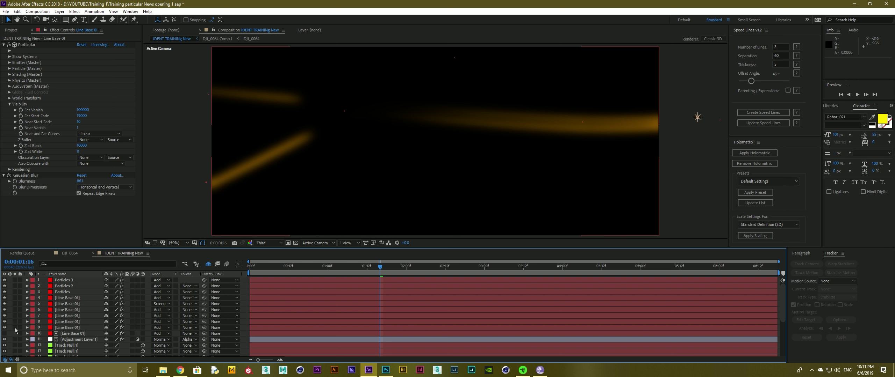
left_click(15, 329)
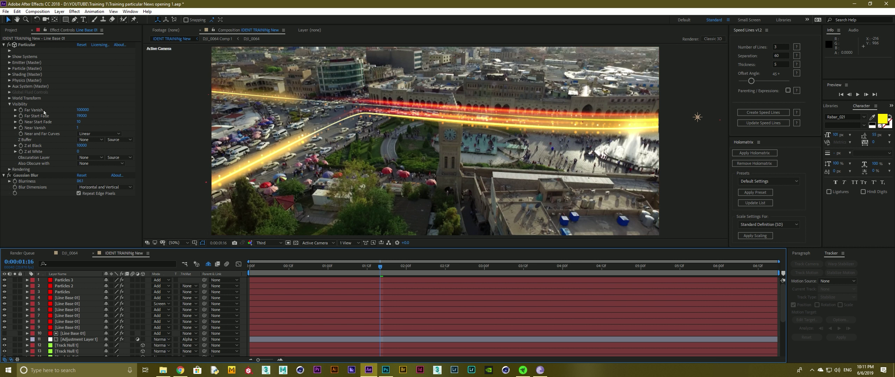
left_click(10, 68)
scroll(79, 102, "down", 2)
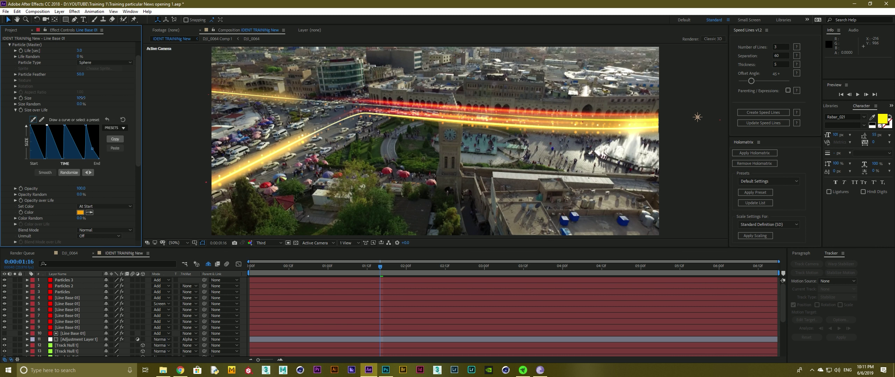
left_click_drag(81, 98, 126, 101)
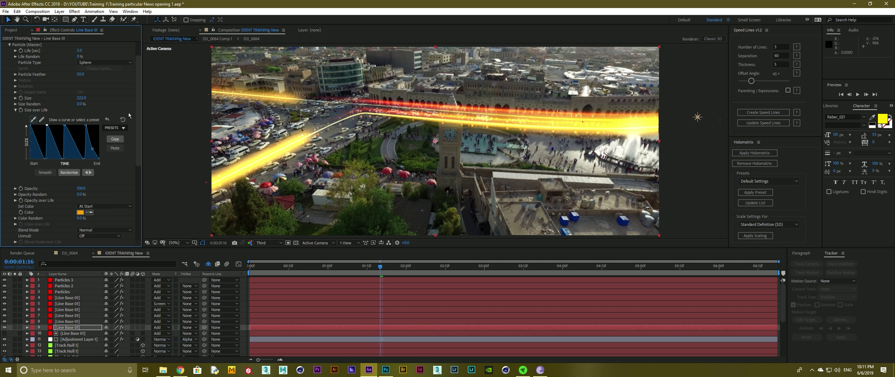
scroll(54, 104, "down", 2)
mouse_move(36, 99)
left_mouse_down()
mouse_move(35, 85)
mouse_move(30, 105)
mouse_move(74, 85)
mouse_move(97, 105)
left_mouse_up()
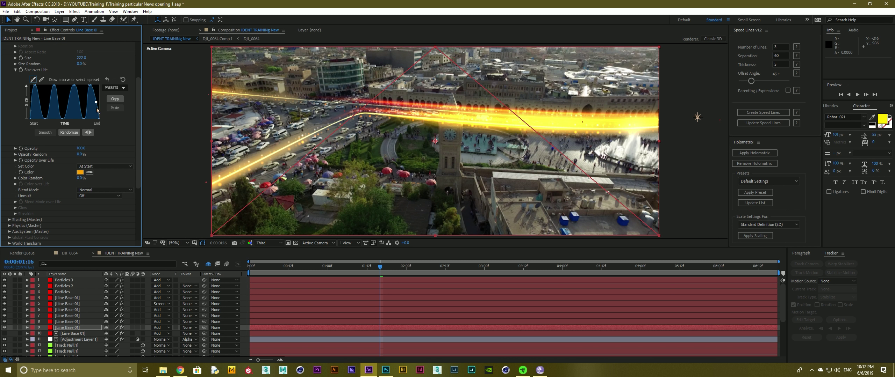
Step: Lower, then raise the new streak's Gaussian Blur for a soft glow
scroll(42, 137, "down", 5)
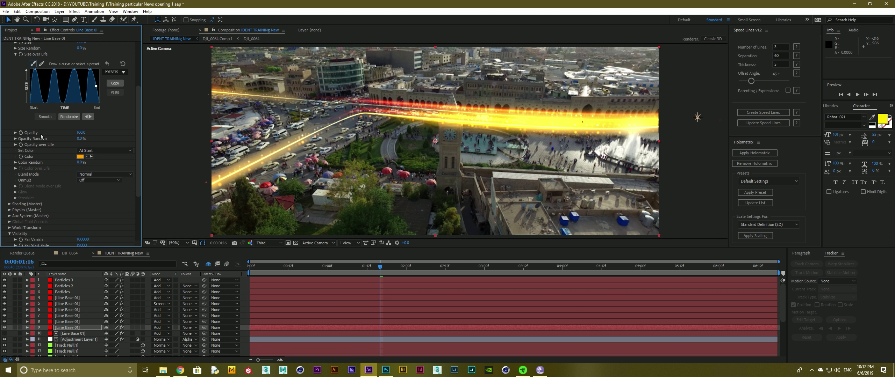
left_click_drag(80, 232, 49, 232)
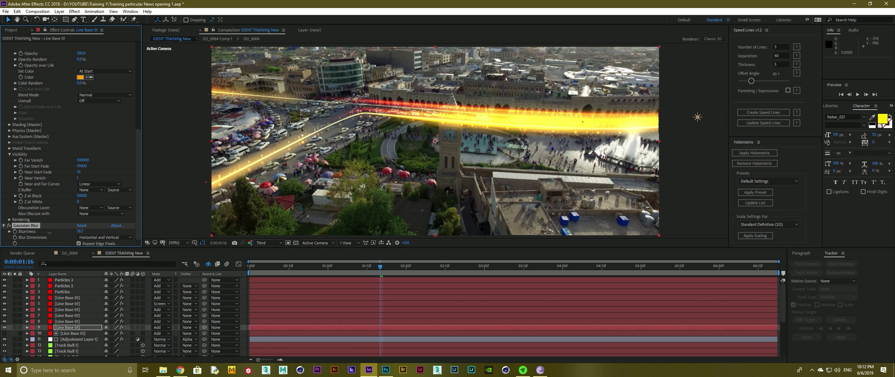
left_click_drag(19, 231, 11, 231)
left_click_drag(27, 226, 26, 230)
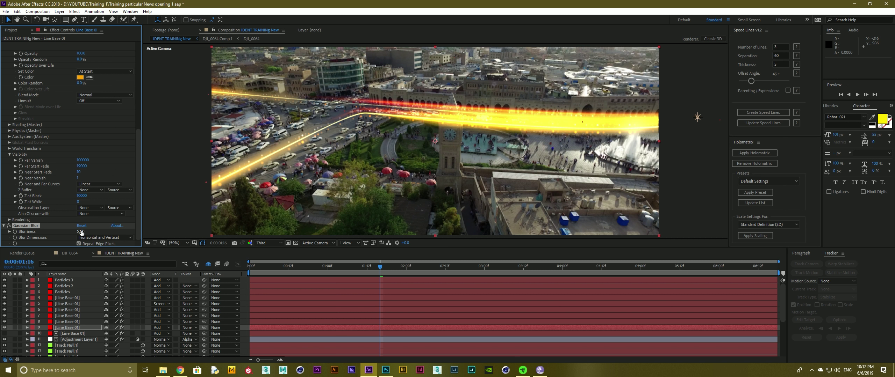
left_click_drag(477, 228, 821, 239)
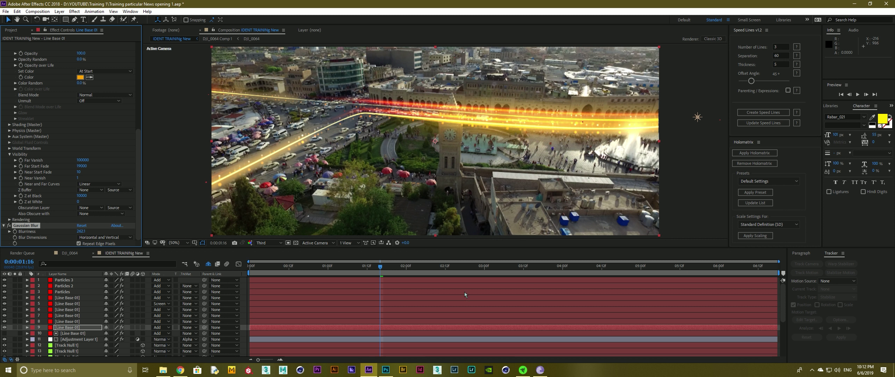
Step: Set layer 9 to Screen blending and compare the composite with its streak hidden and shown
left_click(160, 328)
left_click(173, 109)
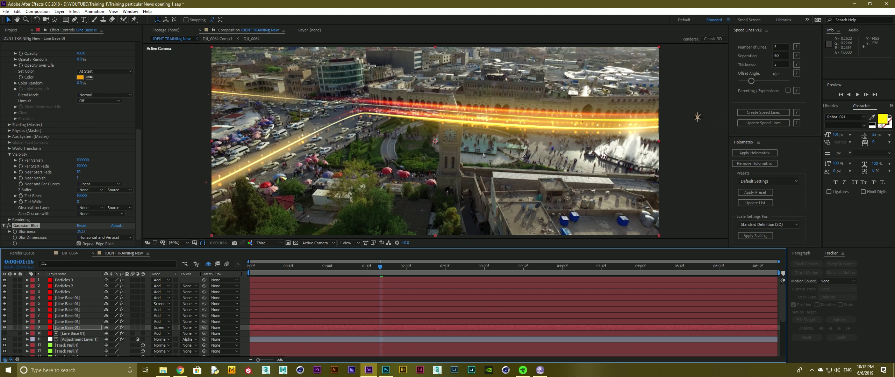
left_click(4, 328)
left_click(5, 328)
left_click_drag(260, 266, 268, 267)
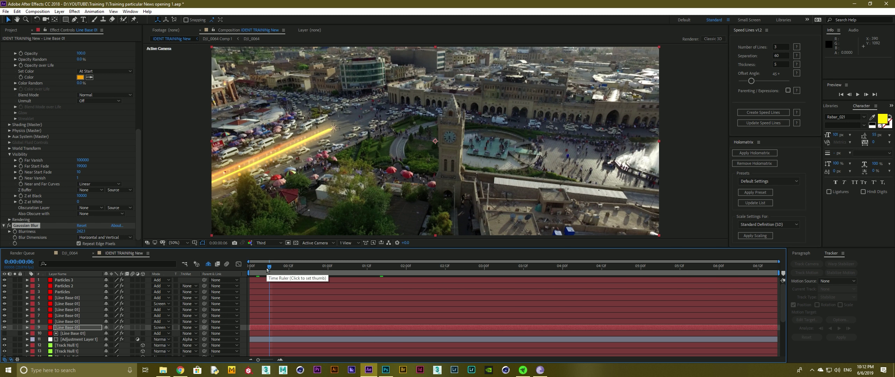
Step: Preview the streak animation and expand the Particular Emitter settings on layers 9, 8 and 4
key("space")
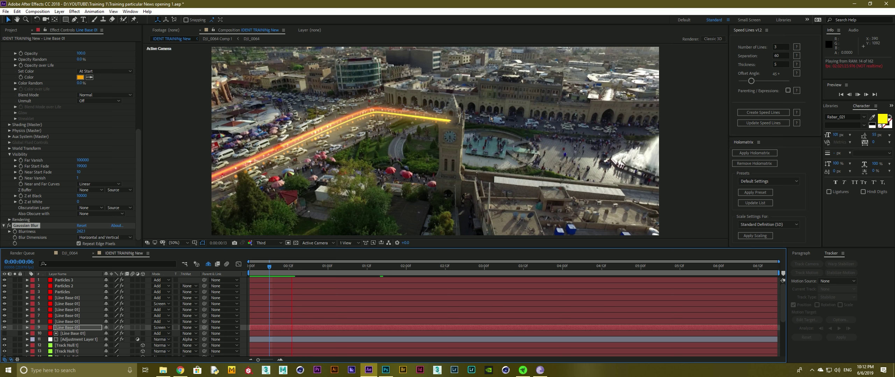
scroll(105, 185, "up", 3)
scroll(106, 184, "up", 3)
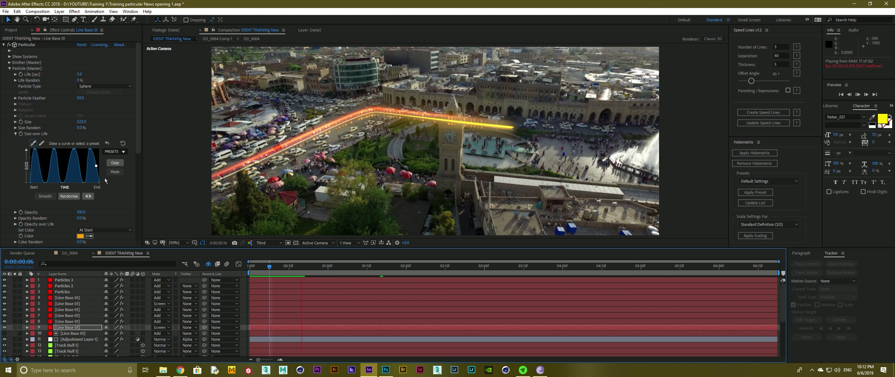
left_click(9, 62)
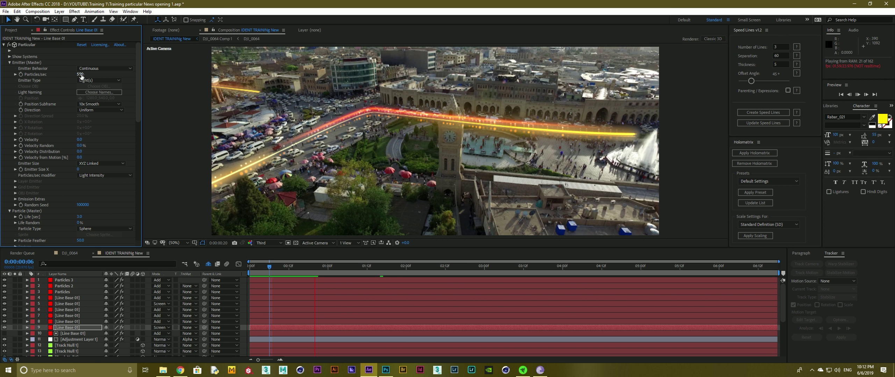
left_click(64, 322)
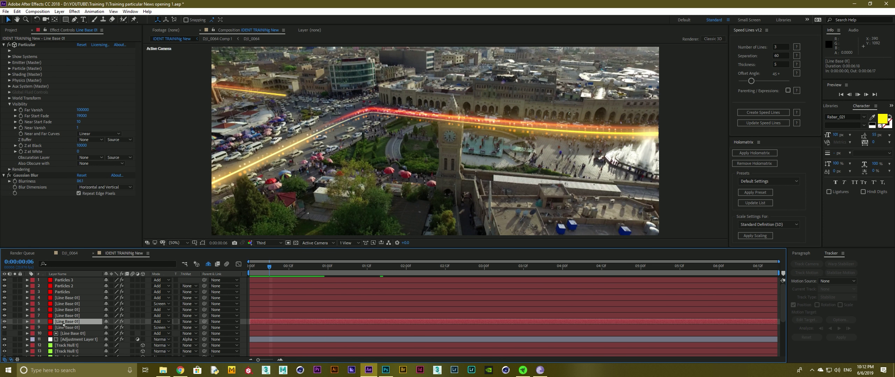
left_click(12, 63)
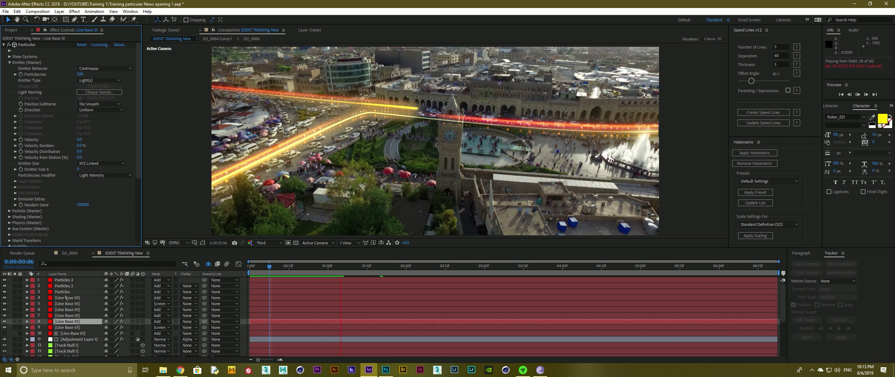
left_click(65, 298)
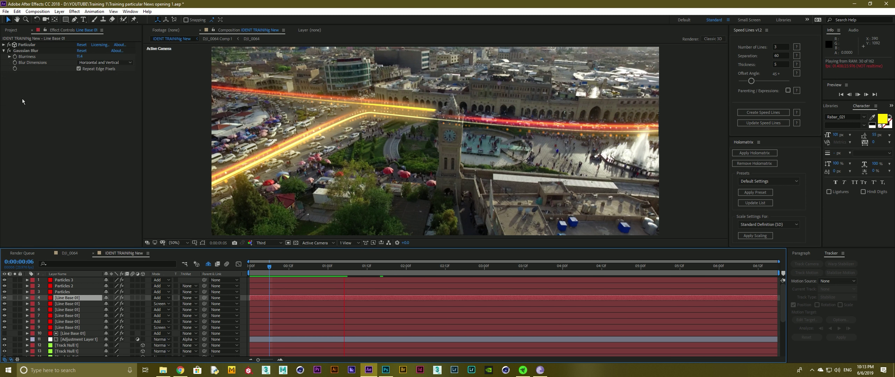
left_click(4, 45)
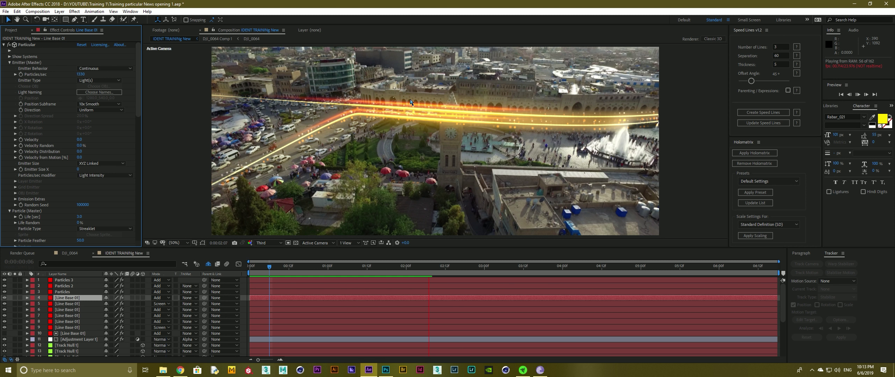
Step: Stop the preview, scrub to a light-streak frame, and bring up the Reshakh.com portfolio in Chrome
key("space")
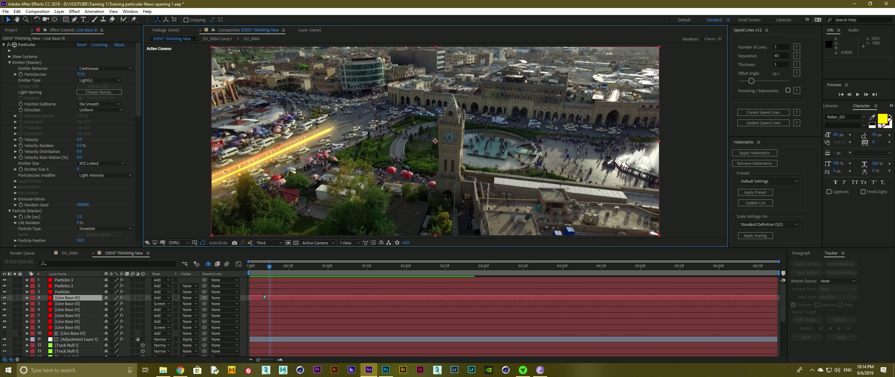
left_click(263, 273)
mouse_move(263, 273)
left_mouse_down()
mouse_move(432, 274)
mouse_move(356, 268)
left_mouse_up()
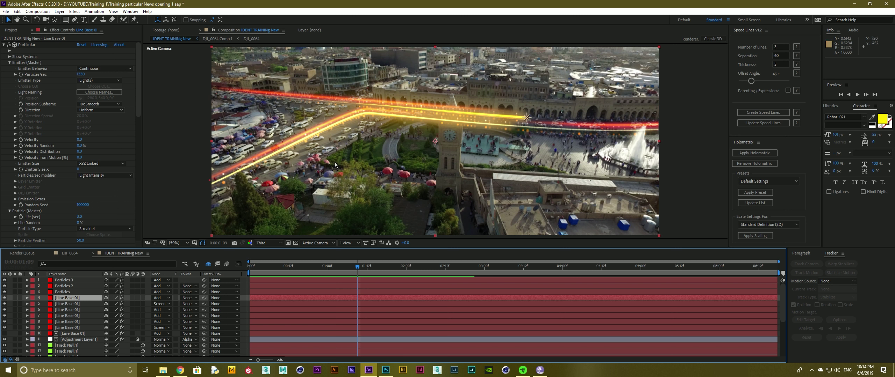
left_click(180, 370)
scroll(244, 265, "down", 5)
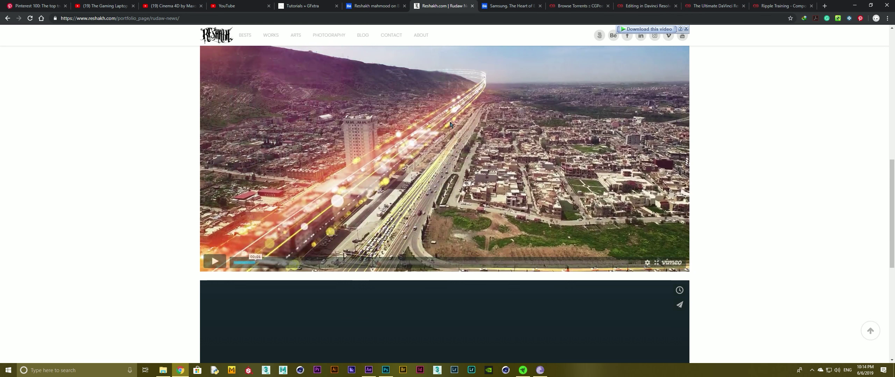
Step: Play the Vimeo light-streak reference for a few seconds, pause it, and return to After Effects
left_click(452, 154)
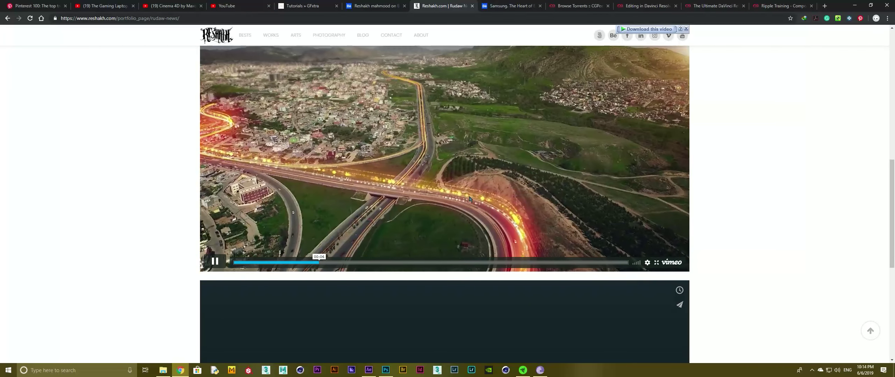
left_click(216, 264)
left_click(854, 5)
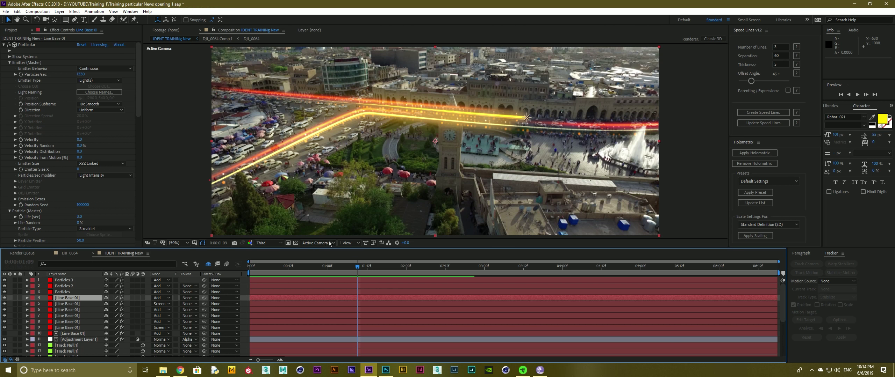
Step: End the work area at 0:00:04:00 and show DJI_0064 Comp 1's 3D Camera Tracker at 0:00:02:18
mouse_move(257, 268)
left_mouse_down()
mouse_move(575, 275)
mouse_move(562, 275)
left_mouse_up()
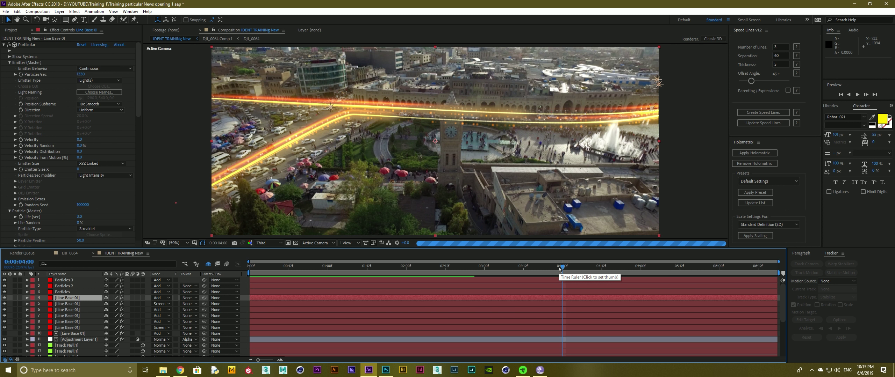
key("n")
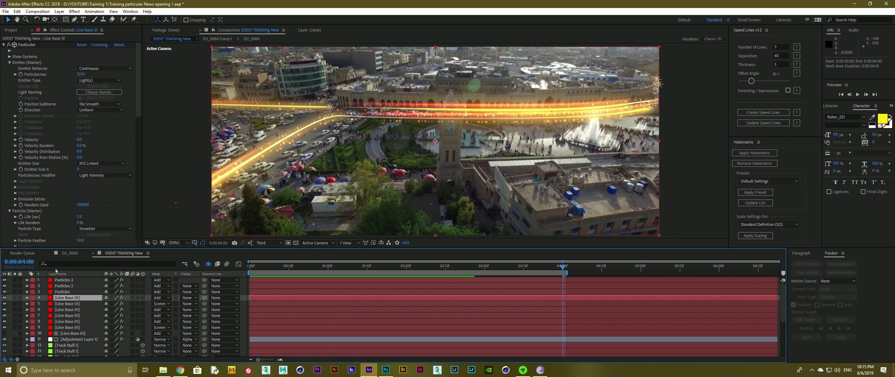
scroll(66, 308, "down", 5)
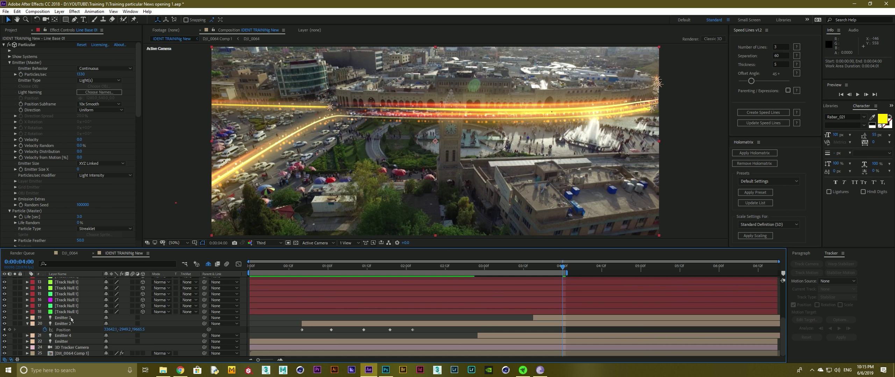
left_click(466, 269)
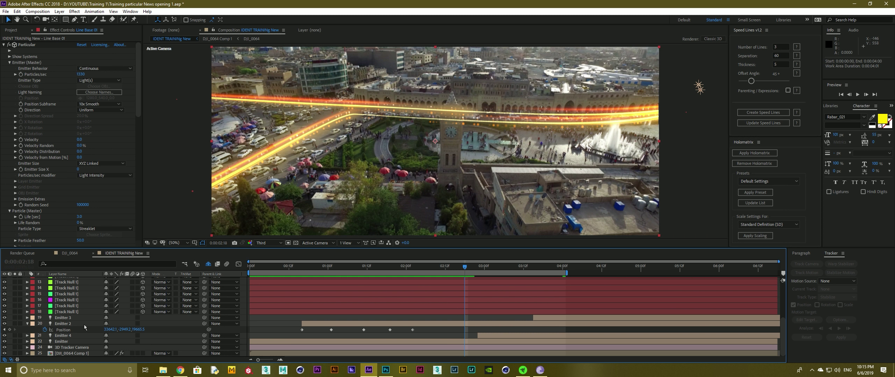
left_click(77, 354)
left_click(30, 44)
left_click(61, 356)
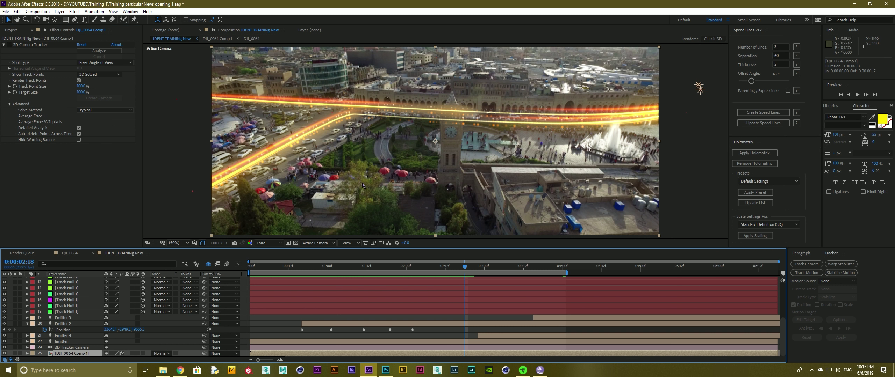
Step: Solo the DJI_0064 Comp 1 footage layer and collapse its 3D Camera Tracker settings
left_click(15, 353)
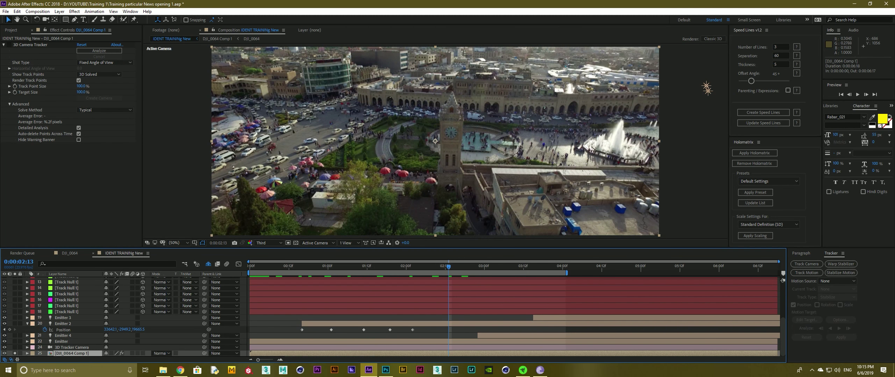
left_click(4, 44)
left_click(30, 45)
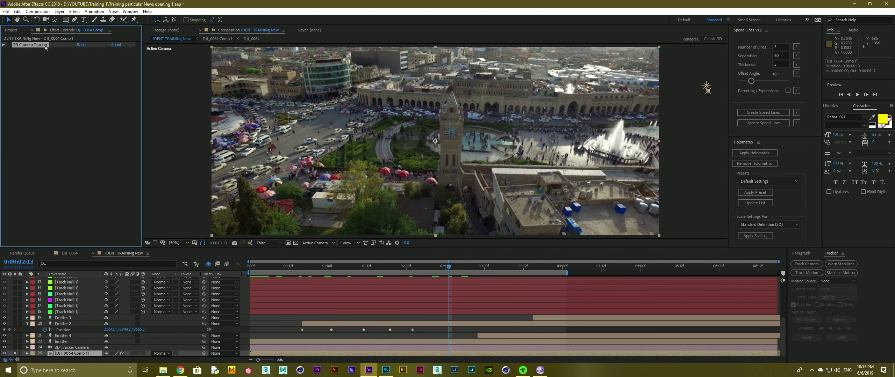
left_click(74, 11)
mouse_move(121, 84)
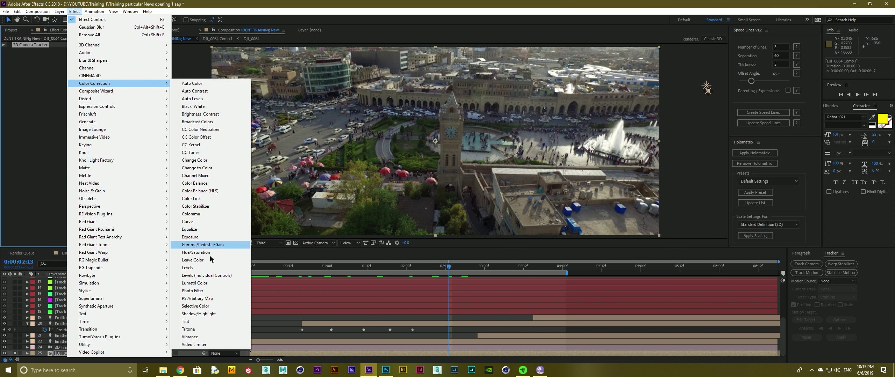
left_click(285, 138)
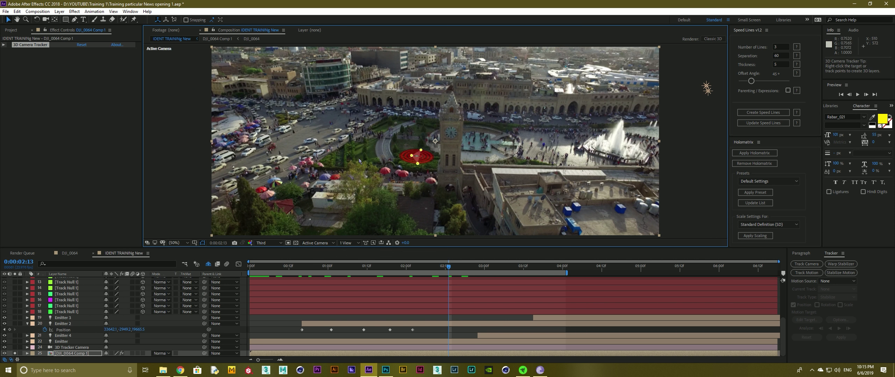
Step: Apply Tritone to the footage with deep saturated blue midtones at hue 200
left_click(28, 47)
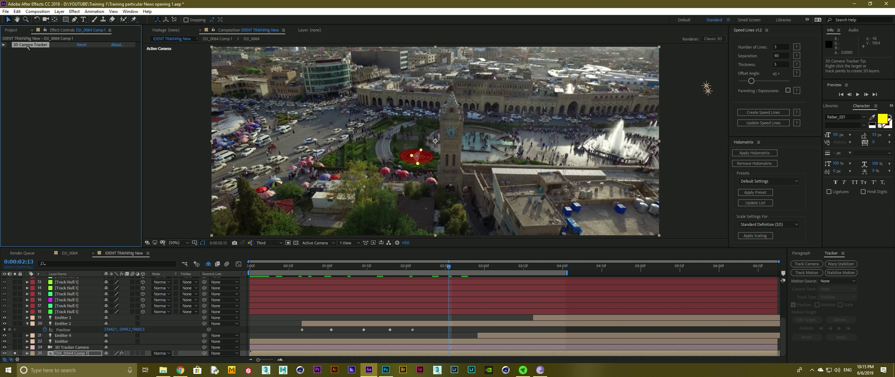
left_click(74, 12)
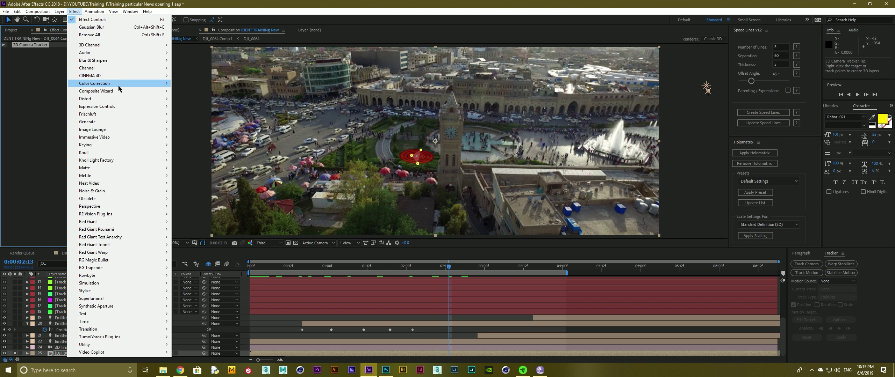
mouse_move(121, 86)
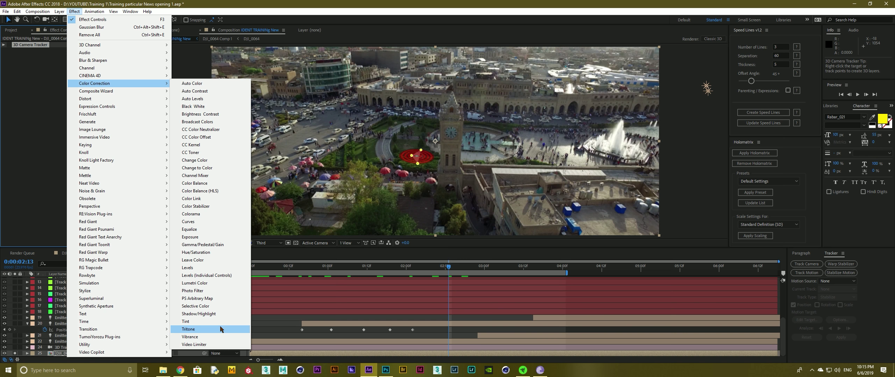
left_click(221, 328)
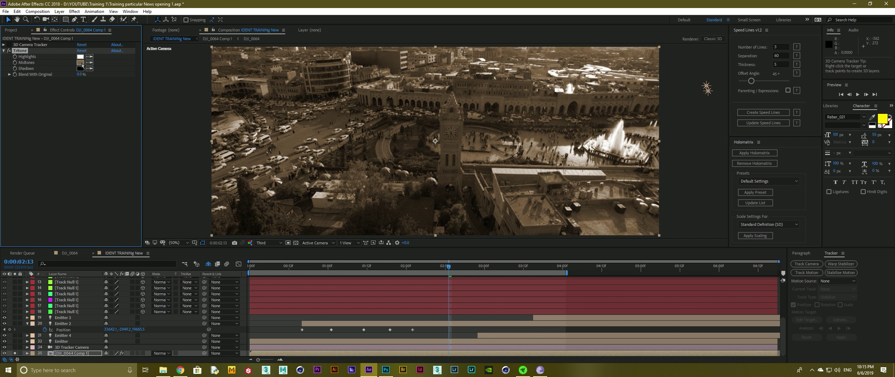
left_click(82, 66)
left_click(106, 57)
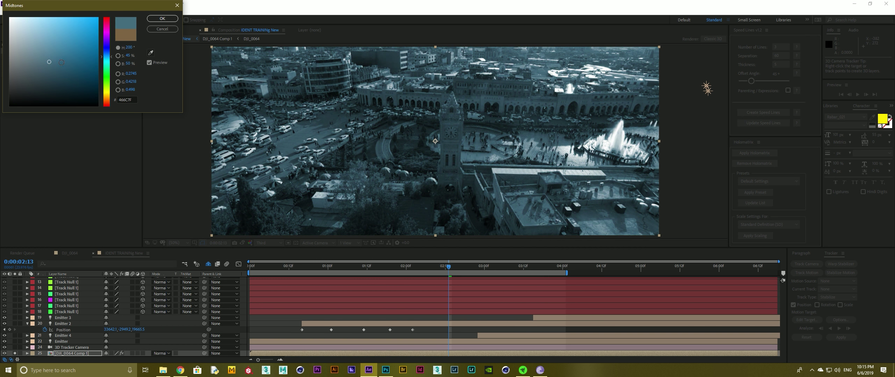
left_click(69, 64)
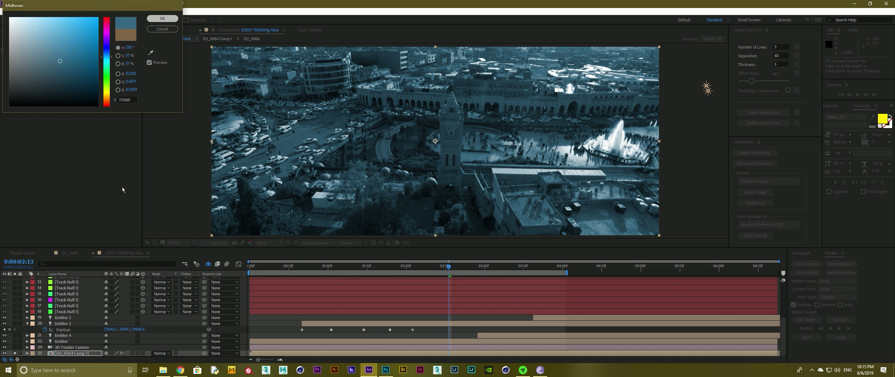
left_click(162, 19)
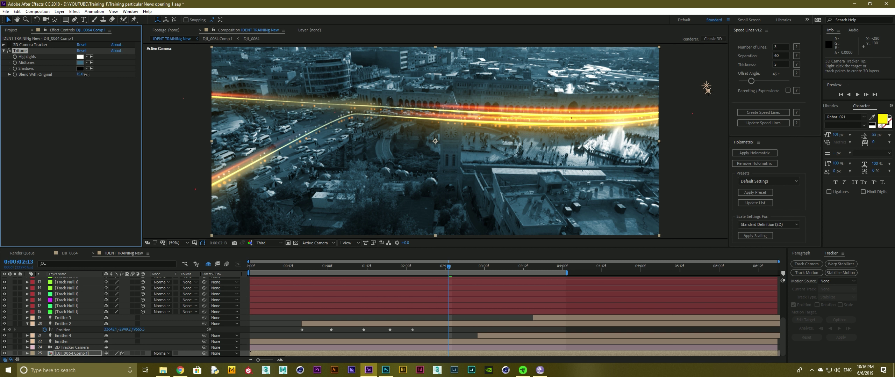
Step: Switch off Tritone and add Lumetri Color from Effect > Color Correction
left_click(9, 50)
left_click(74, 11)
mouse_move(105, 83)
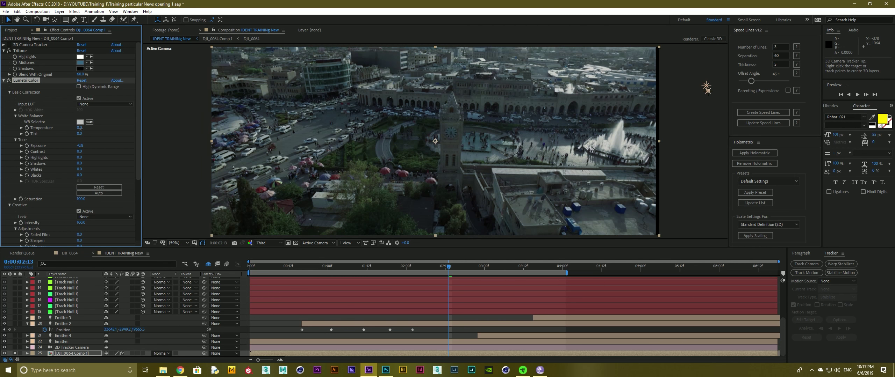
Step: Adjust Tritone's midtones colour and fold away the Tritone and Lumetri settings
left_click(80, 63)
key("Return")
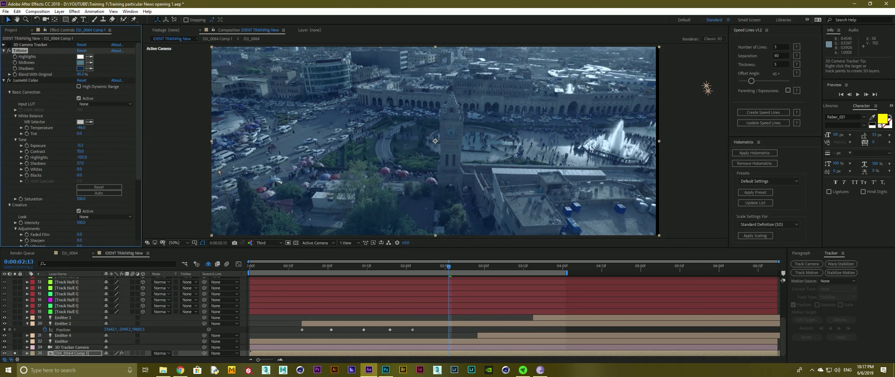
left_click(3, 51)
left_click(4, 57)
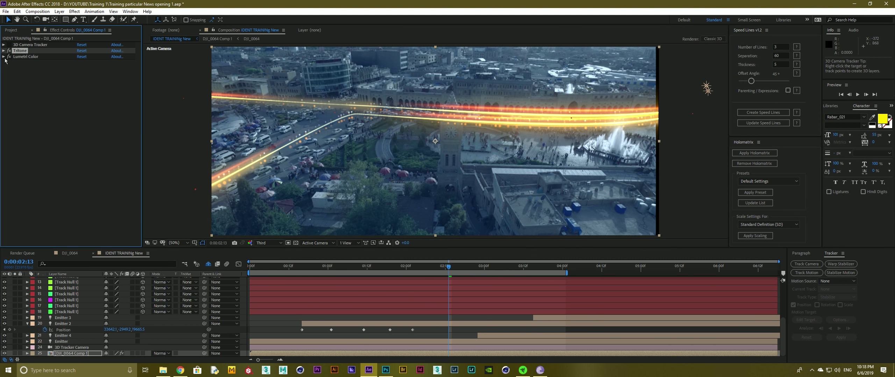
left_click(3, 57)
Step: Add a new adjustment layer that tints the whole comp teal at 14.5%
right_click(11, 284)
mouse_move(52, 286)
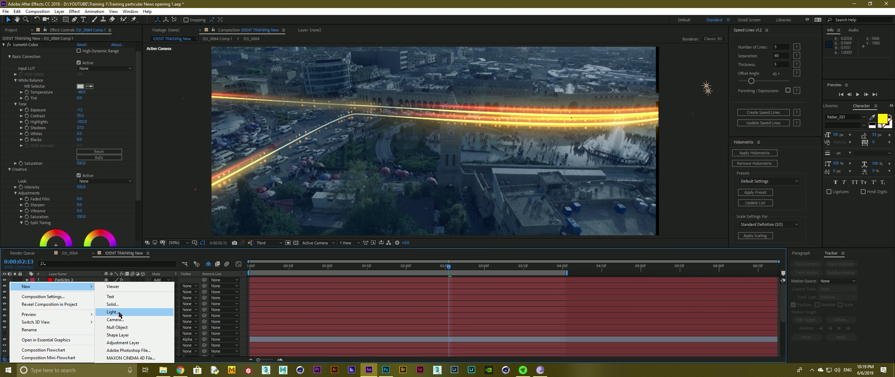
left_click(123, 343)
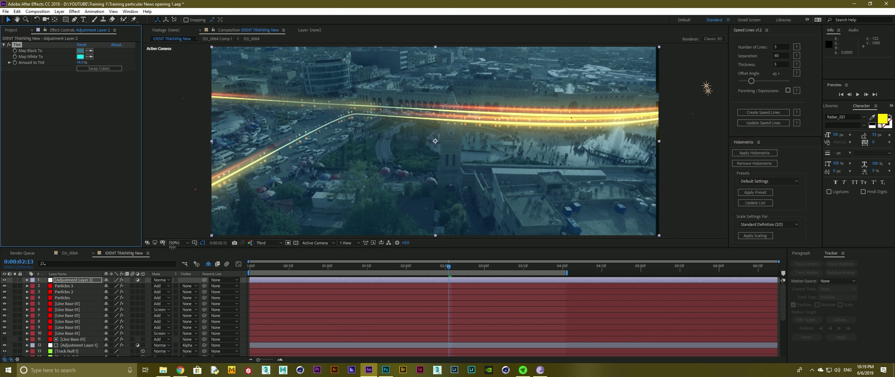
Step: Preview the graded comp at 50% magnification, hide the tint layer, and select DJI_0064 Comp 1
left_click(177, 243)
left_click(183, 119)
scroll(435, 141, "down", 1)
scroll(419, 144, "up", 1)
left_click_drag(252, 268, 318, 275)
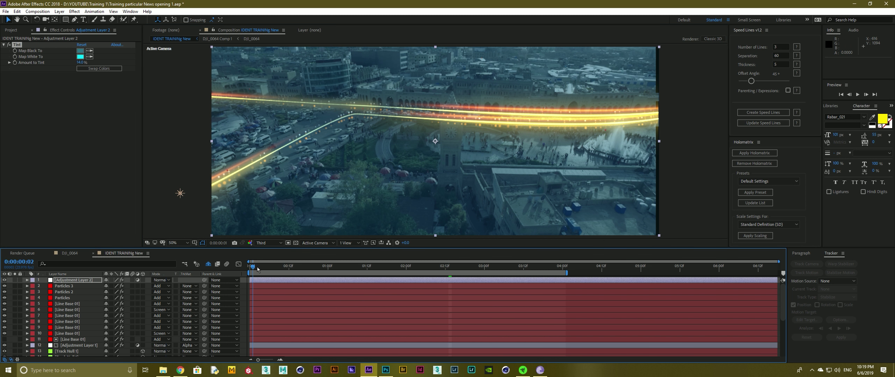
key("space")
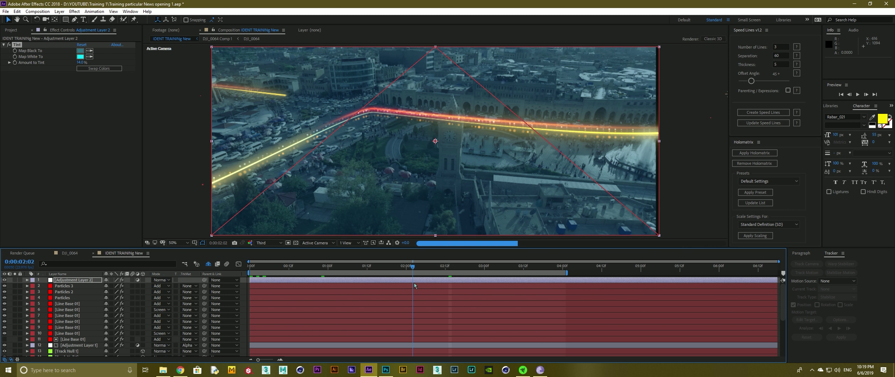
left_click(4, 280)
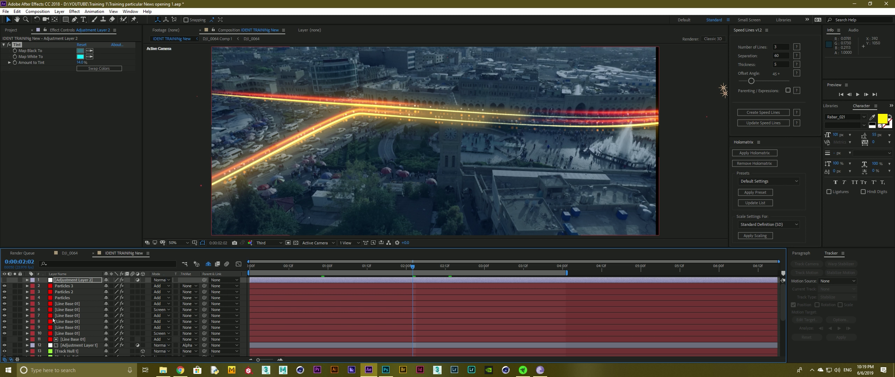
scroll(66, 332, "down", 5)
left_click(66, 353)
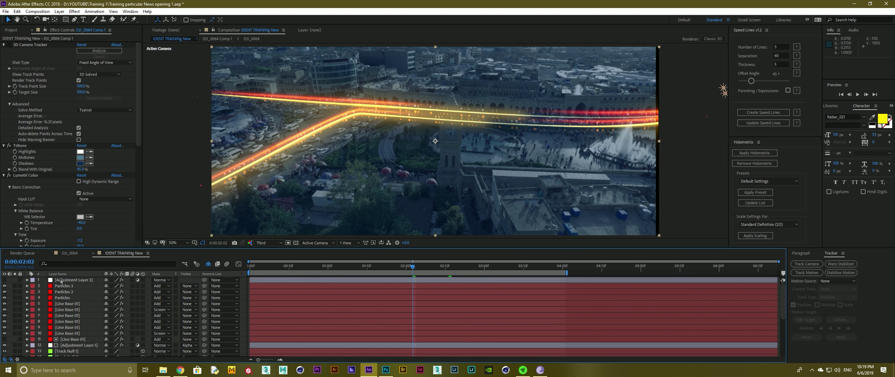
Step: Pre-compose the footage into DJI_0064 Comp 2 and remove its colour effects
key("ctrl+shift+c")
key("Return")
left_click(5, 47)
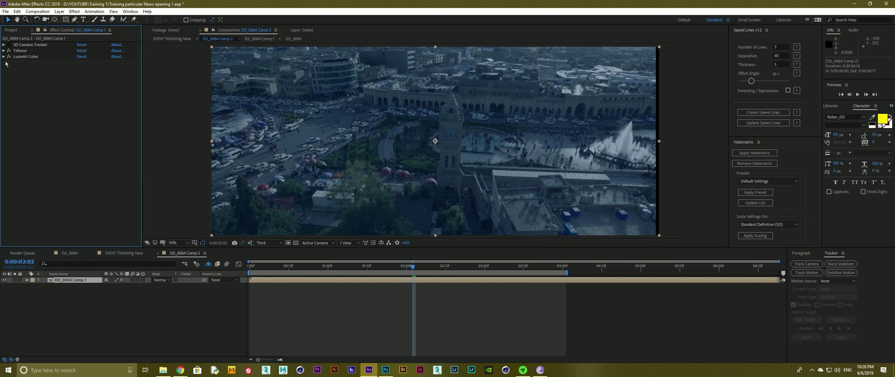
right_click(210, 75)
left_click(337, 260)
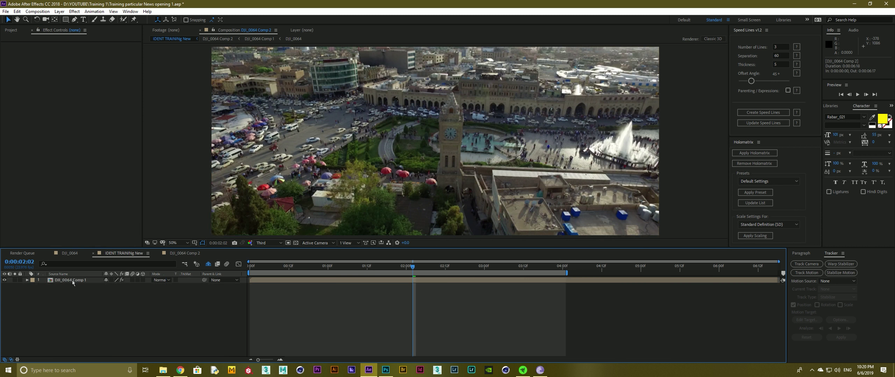
left_click(74, 281)
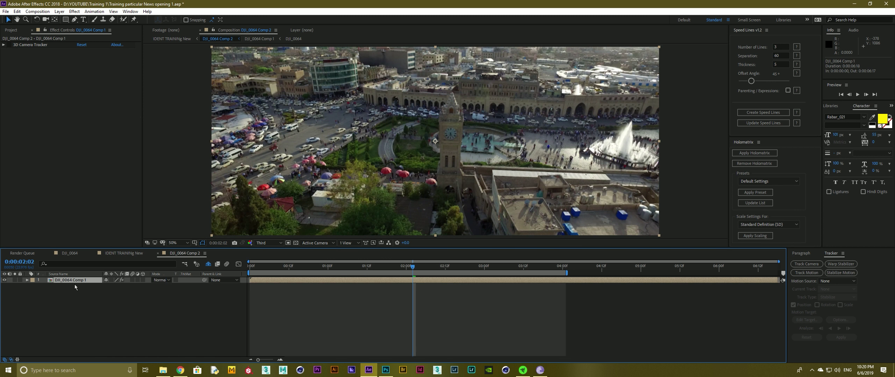
left_click(445, 136)
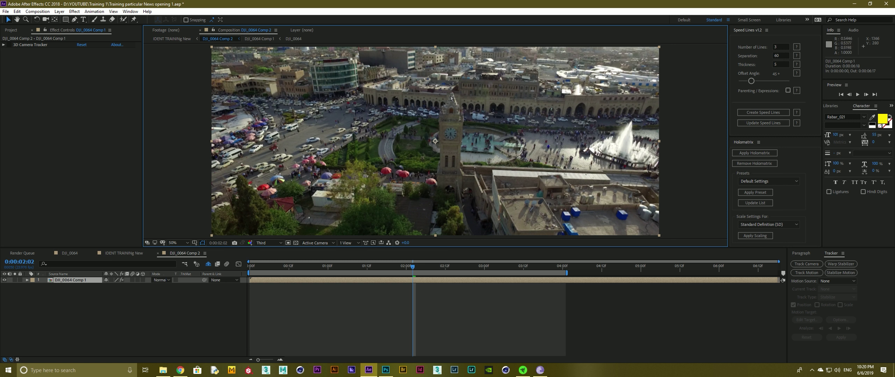
Step: Set preview resolution to Full, zoom to 200%, and go to the first frame
scroll(451, 99, "up", 2)
scroll(450, 99, "up", 1)
scroll(451, 99, "down", 3)
left_click(271, 243)
left_click(274, 260)
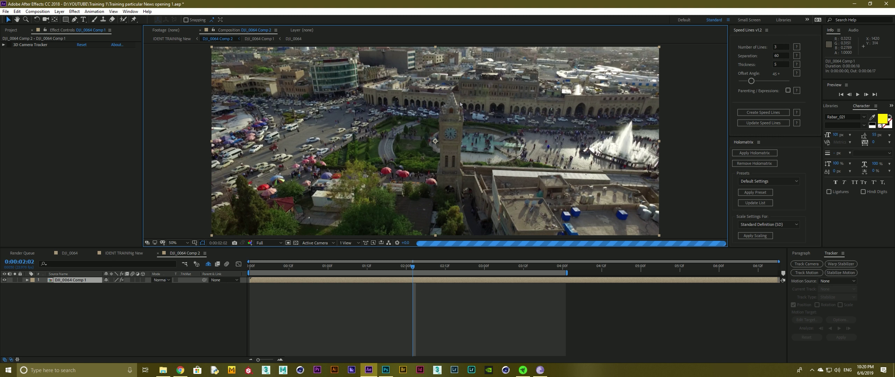
key("period")
key("period")
key("period")
key("period")
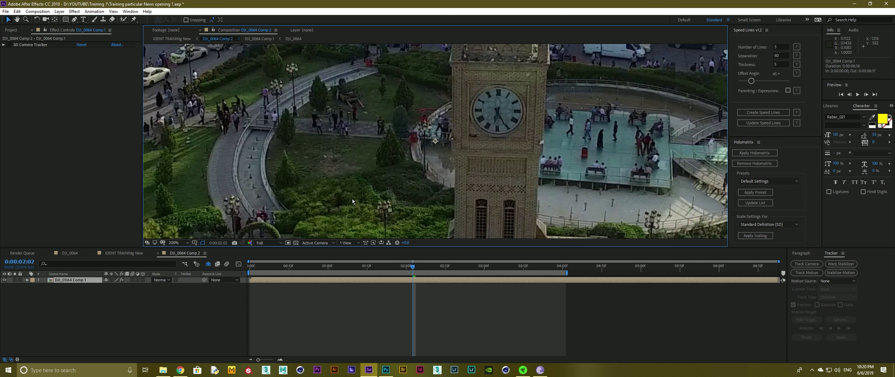
left_click(248, 272)
Step: Pan to the clock tower top, pick the Roto Brush, and open the footage in its Layer viewer
left_click_drag(487, 107, 392, 214)
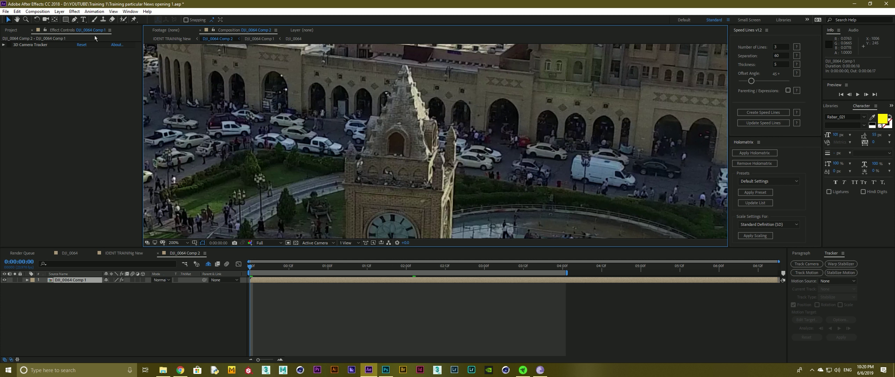
left_click_drag(128, 21, 133, 23)
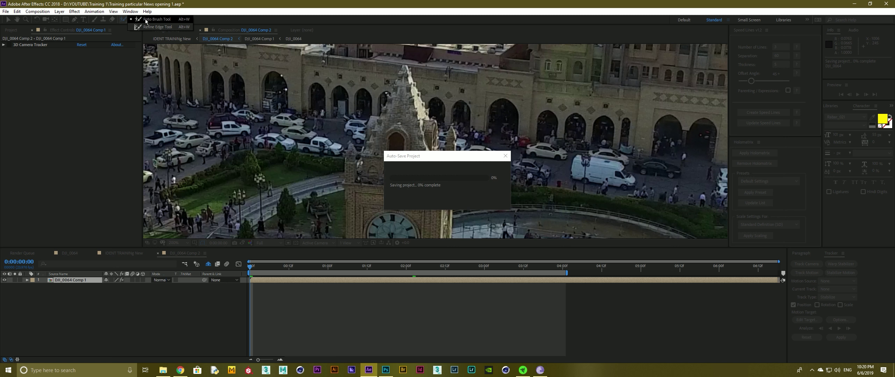
left_click(145, 21)
double_click(440, 123)
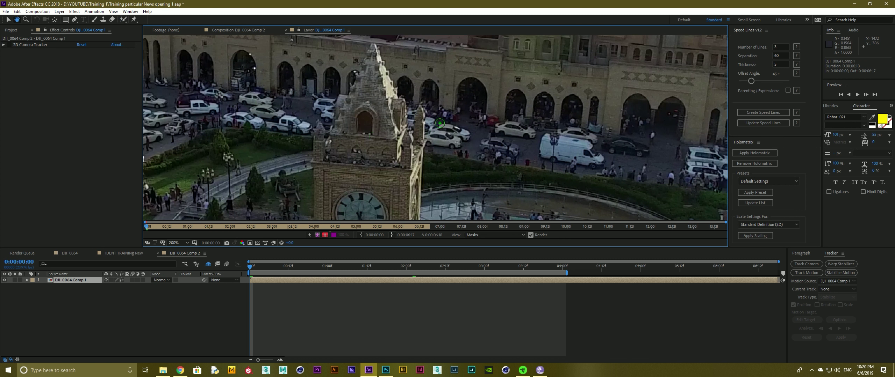
Step: Paint Roto Brush strokes over the clock tower, its spire and edges to mark it as foreground
left_click_drag(376, 60, 351, 133)
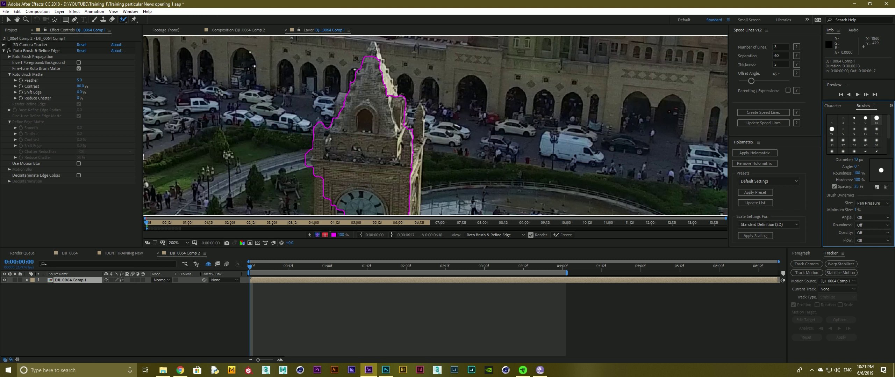
left_click_drag(375, 52, 395, 102)
left_click_drag(416, 134, 418, 123)
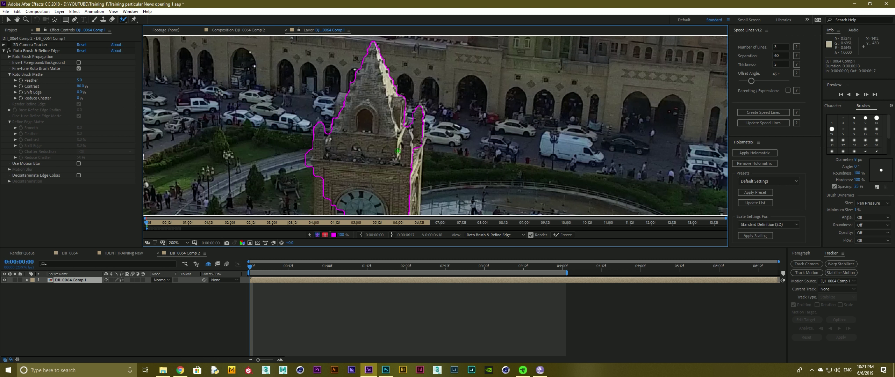
scroll(398, 151, "down", 1)
left_click_drag(398, 152, 388, 204)
scroll(373, 144, "up", 2)
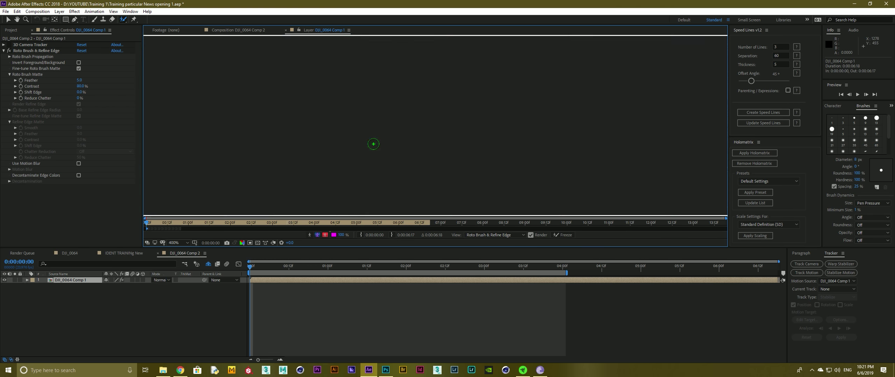
scroll(402, 140, "down", 1)
scroll(437, 147, "down", 1)
mouse_move(443, 115)
left_mouse_down()
mouse_move(446, 154)
mouse_move(514, 208)
left_mouse_up()
left_click_drag(386, 104, 389, 92)
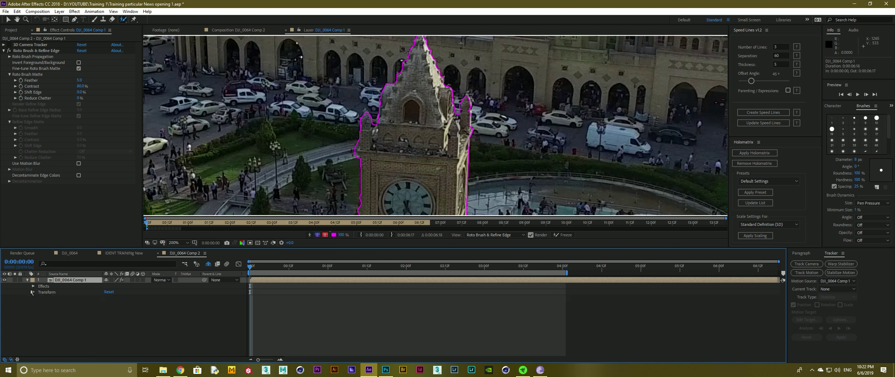
Step: Propagate the tower matte through the following frames and check it frame by frame
left_click(866, 94)
left_click(858, 94)
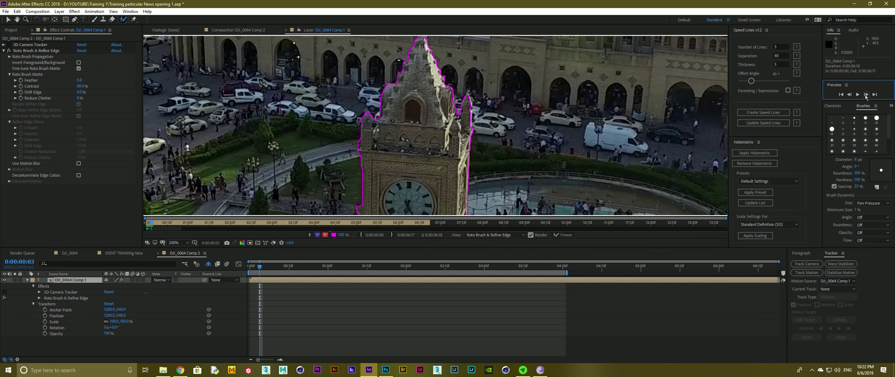
left_click(858, 95)
left_click(866, 94)
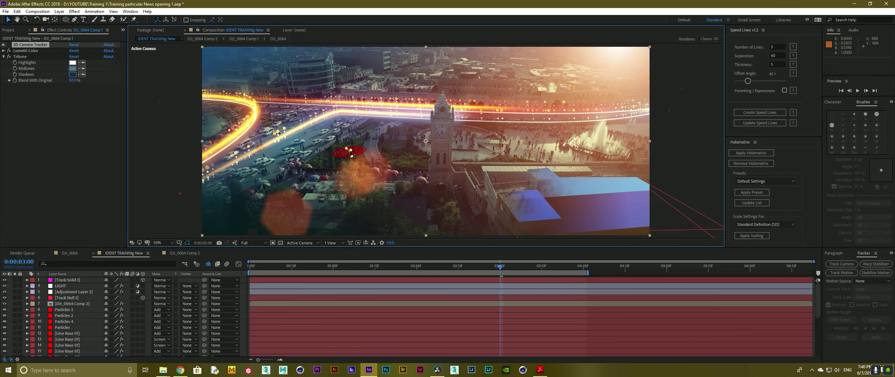
Step: Delete the Comp 2.mov layer and play the finished comp from the start
key("Delete")
left_click(251, 273)
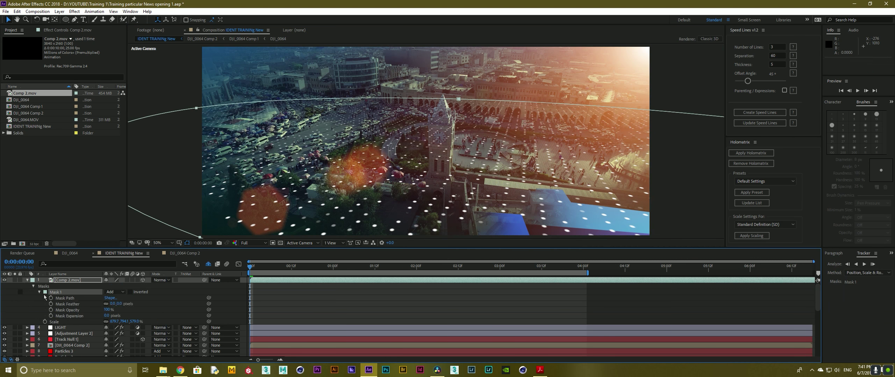
key("space")
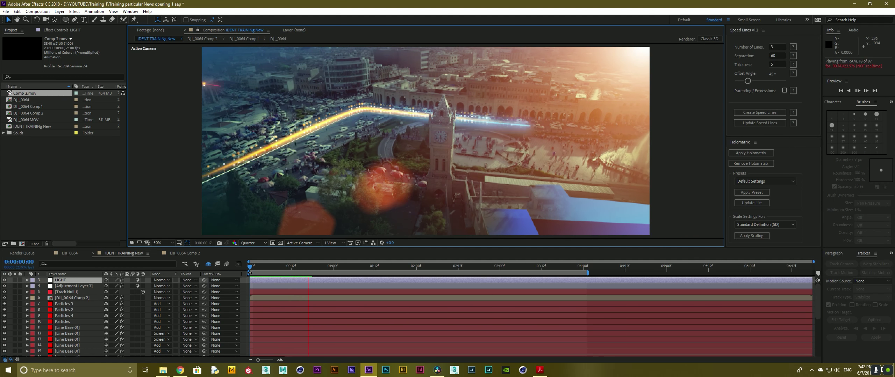